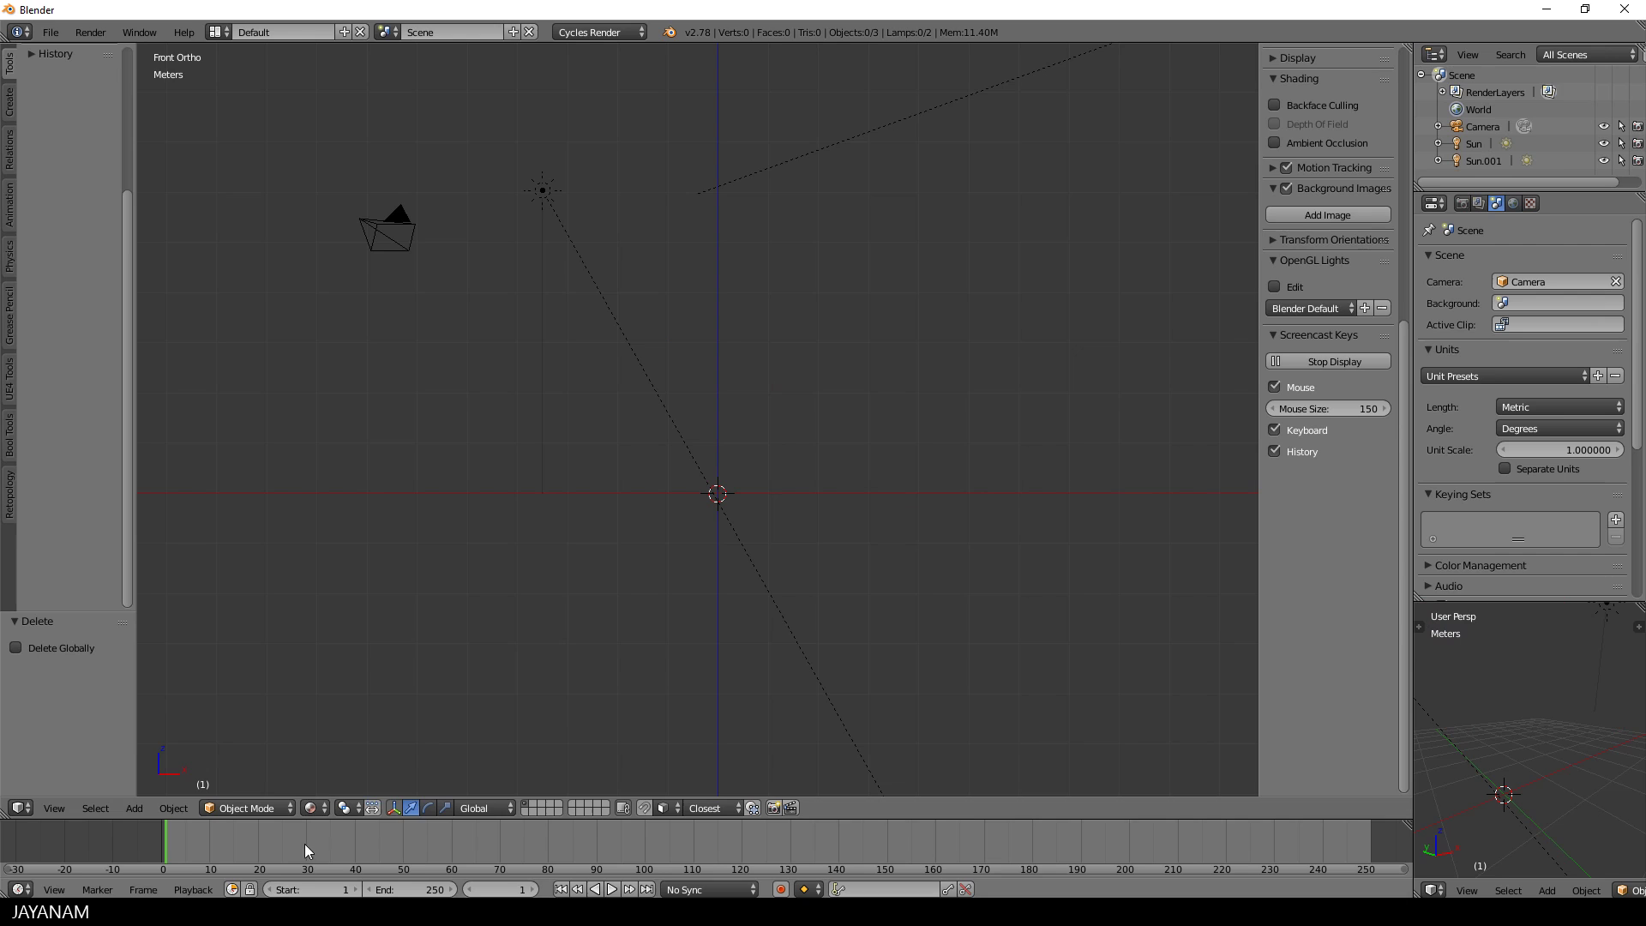
- Switch the viewport to solid shading, add a UV sphere and raise it about 2.79 m along Z
{"action": "left_click", "coordinate": [309, 812]}
{"action": "left_click", "coordinate": [347, 731]}
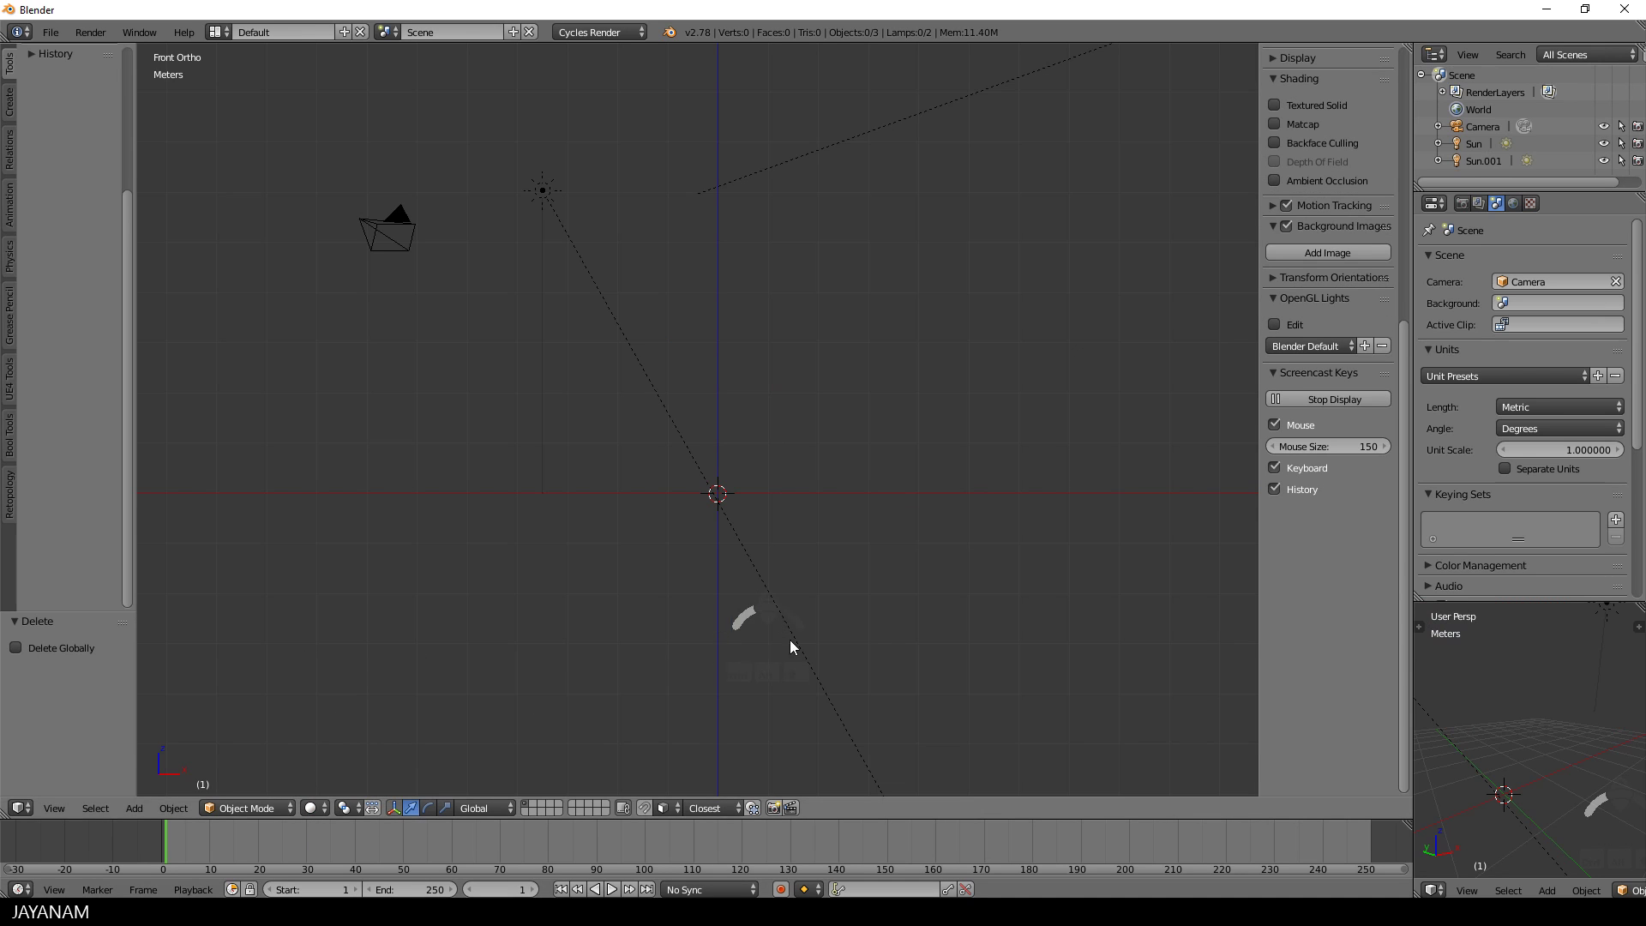
{"action": "key", "text": "shift+a"}
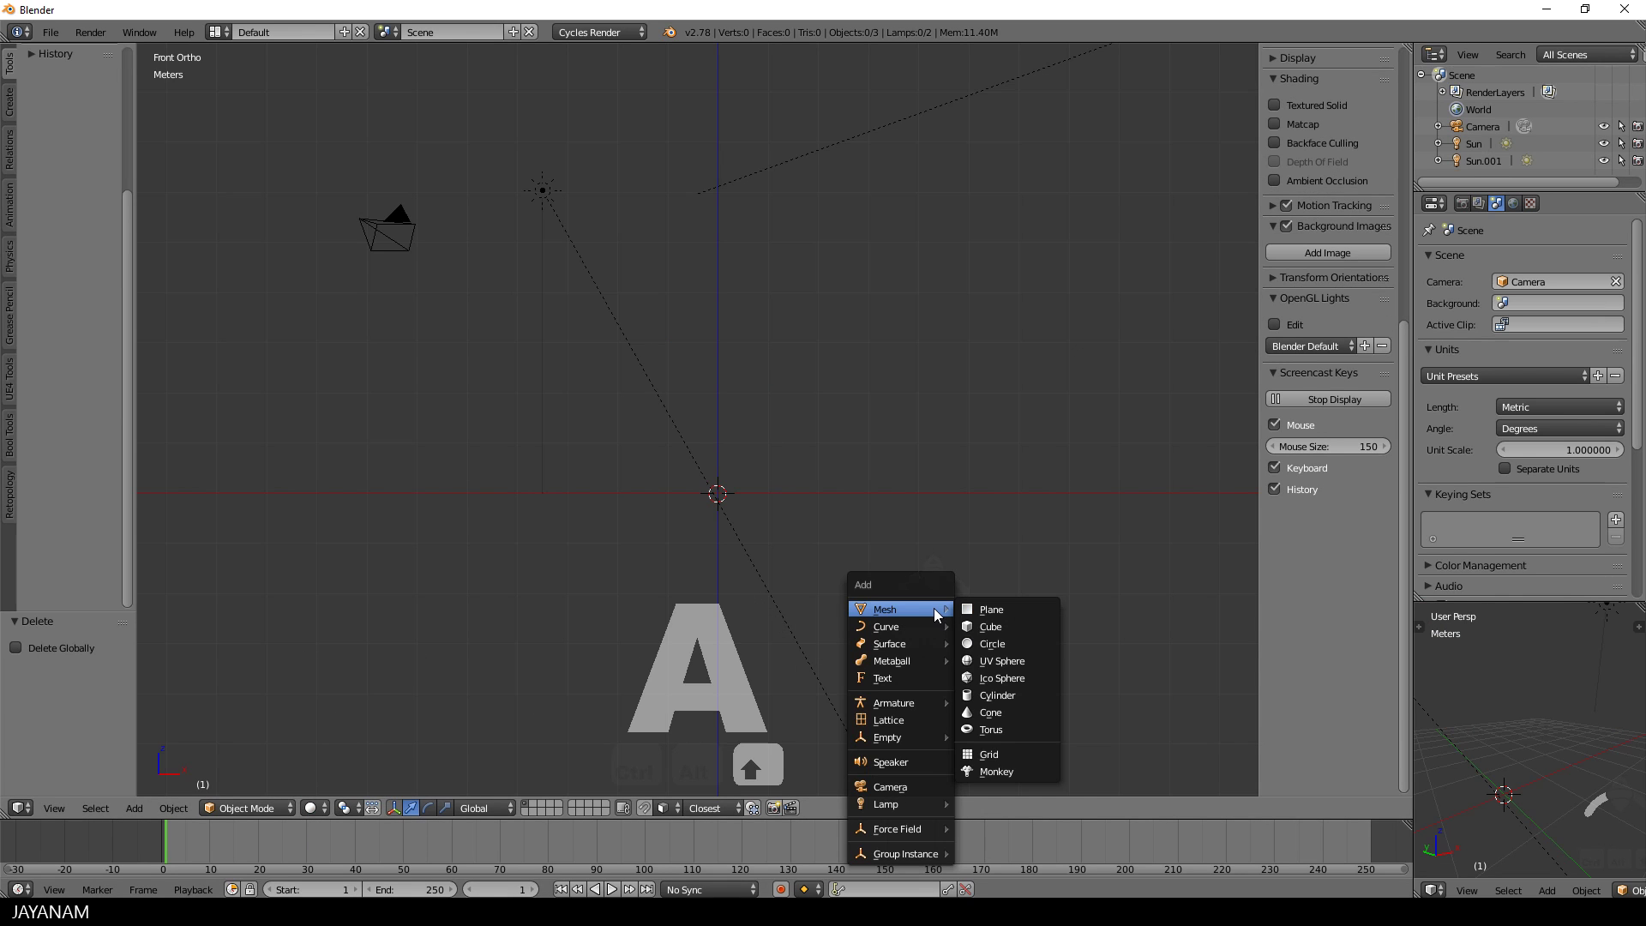
{"action": "left_click", "coordinate": [996, 660]}
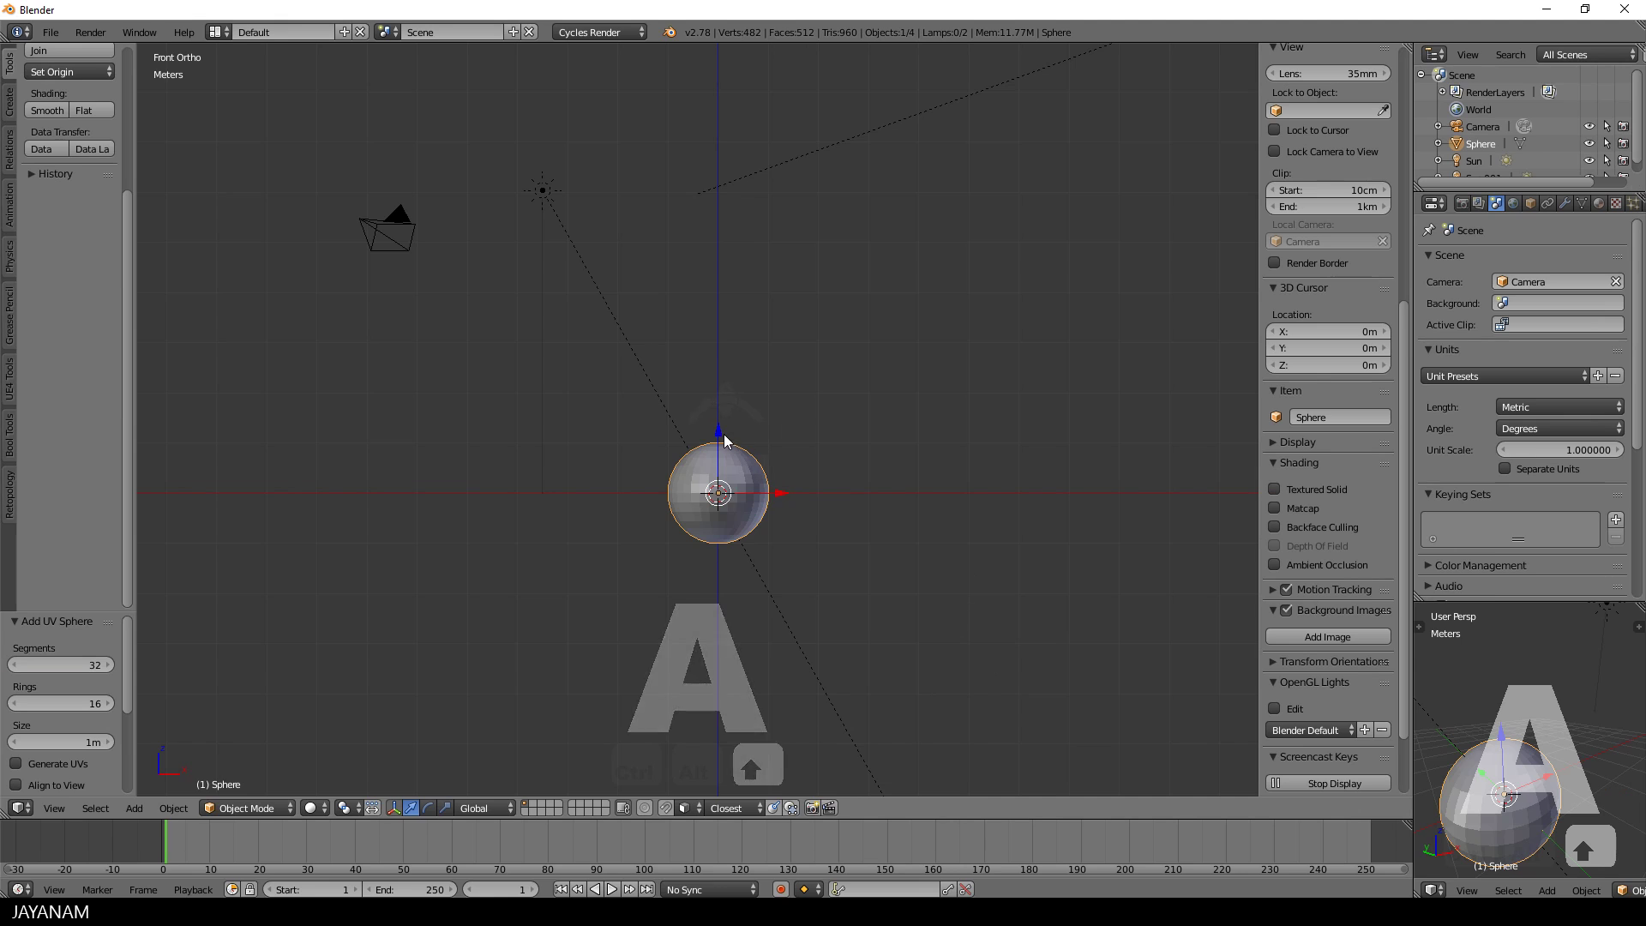
{"action": "left_click_drag", "start_coordinate": [725, 434], "coordinate": [740, 289]}
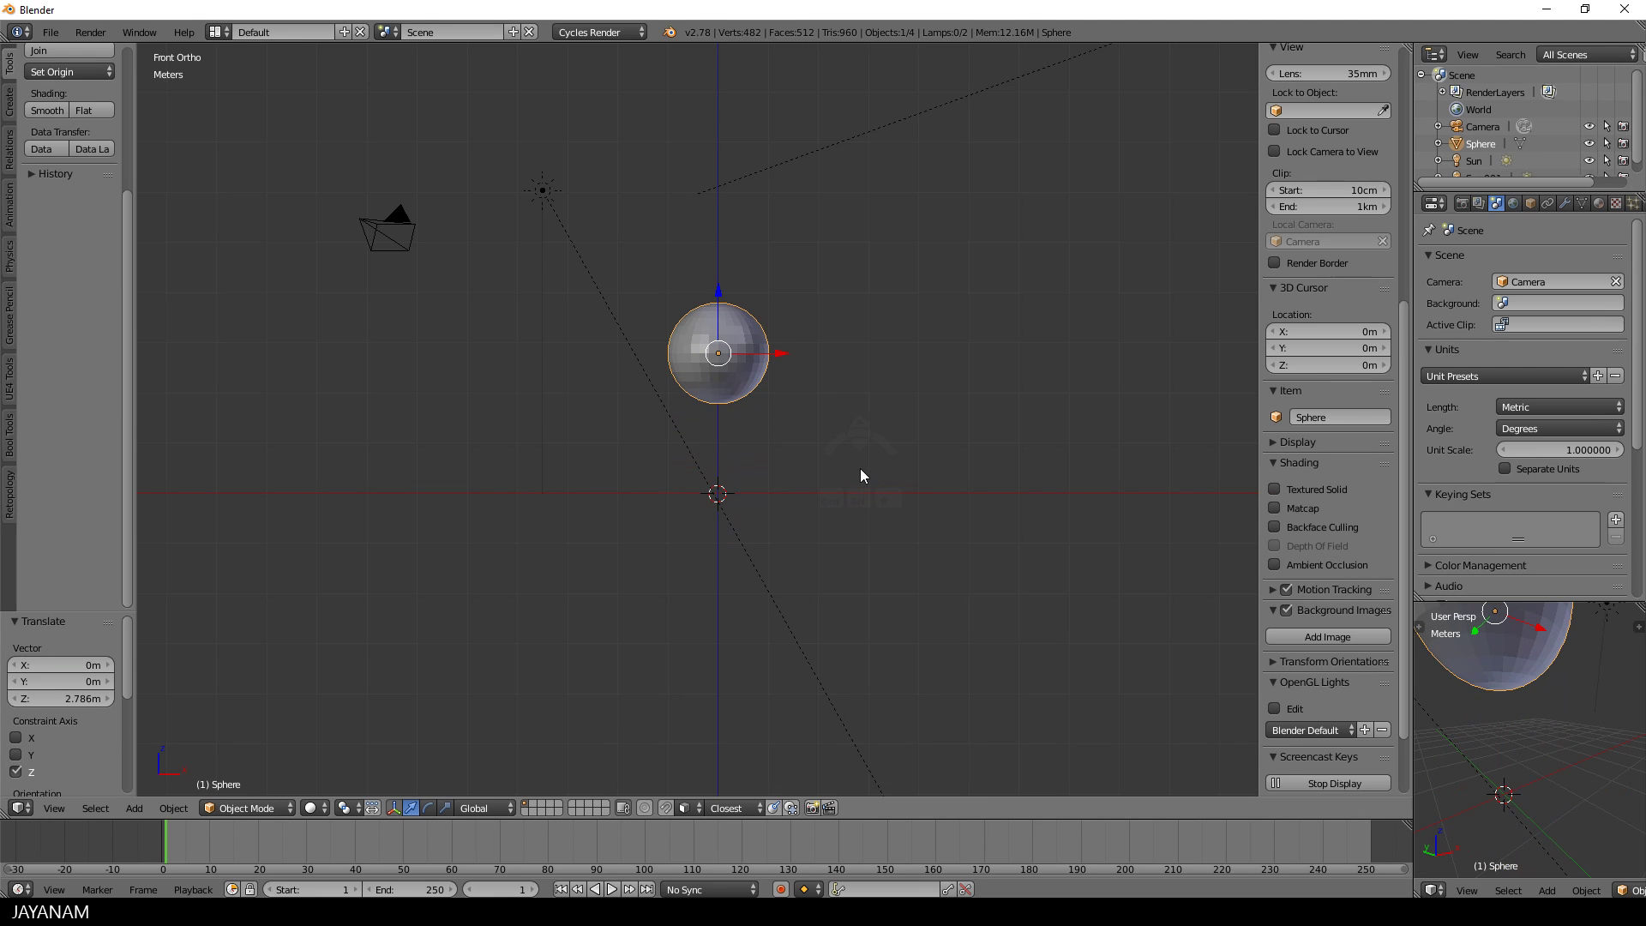
- Add a cylinder, scale it to about half size with a Z stretch of about 1.65, and shrink it slightly overall
{"action": "key", "text": "shift+a"}
{"action": "mouse_move", "coordinate": [863, 475]}
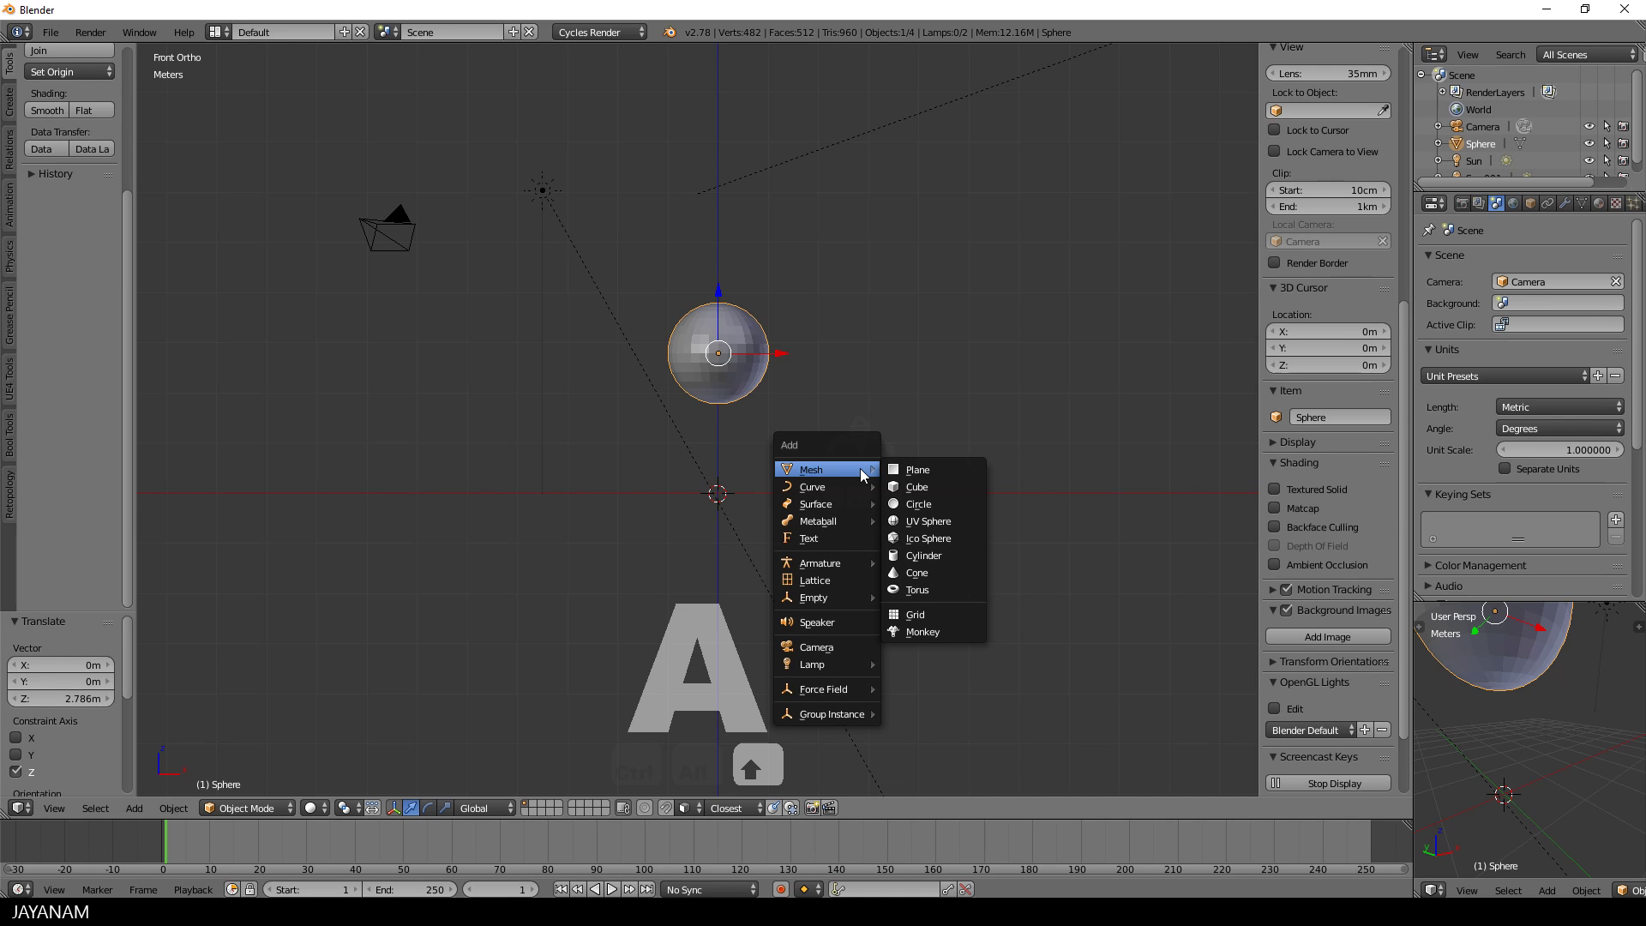
{"action": "left_click", "coordinate": [954, 558]}
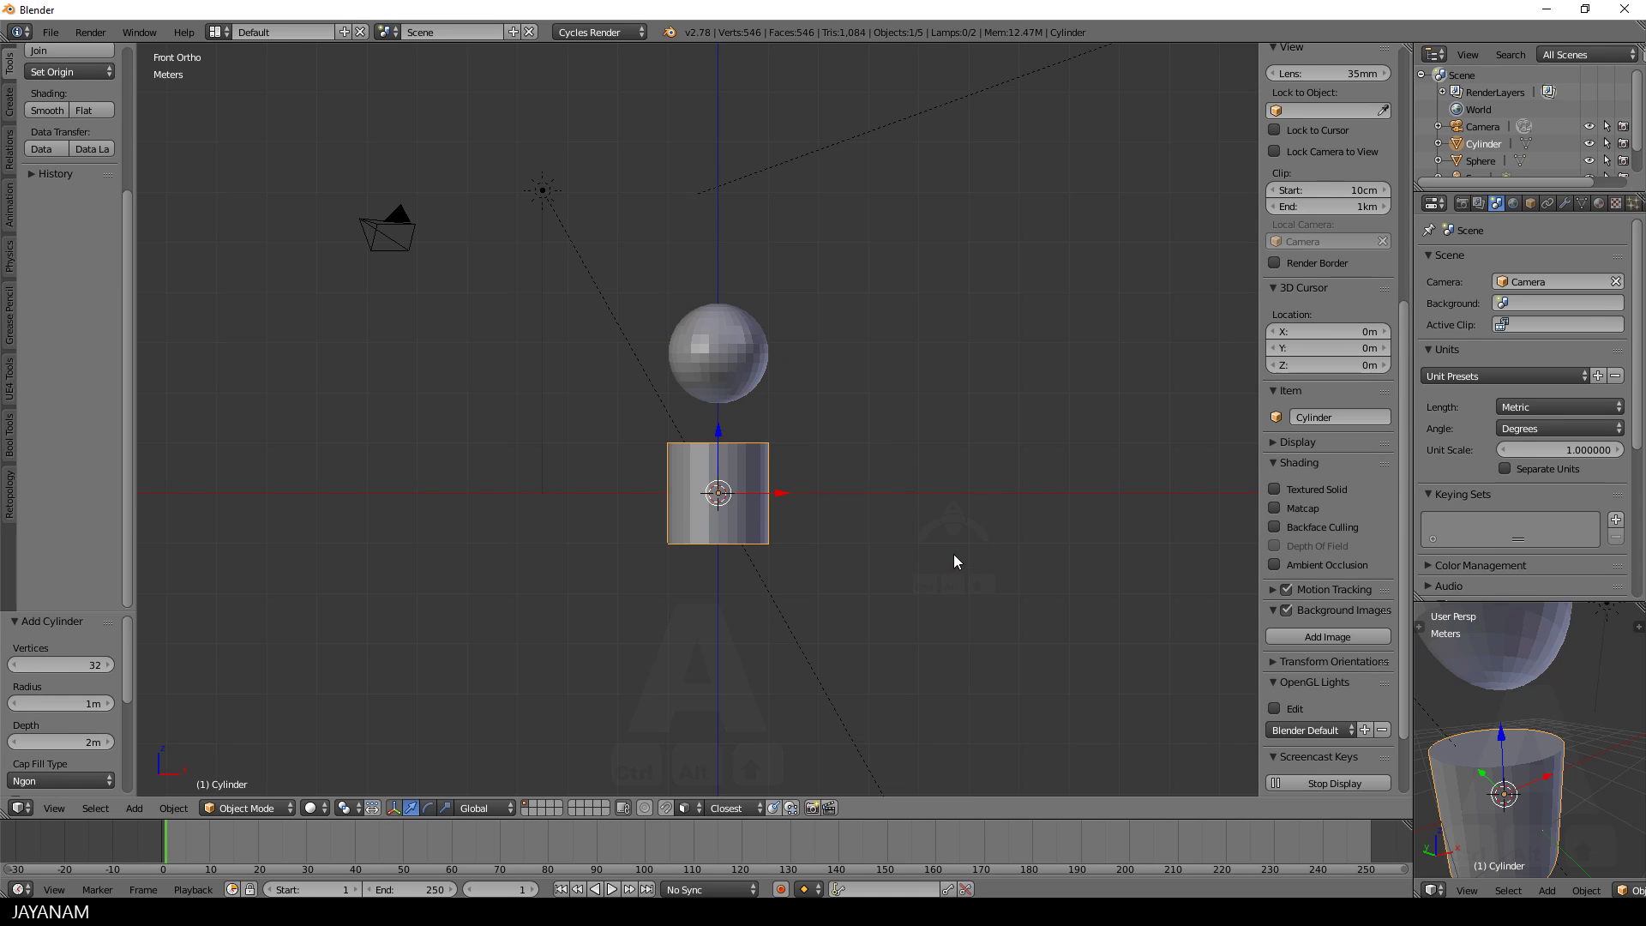
{"action": "key", "text": "s"}
{"action": "left_click", "coordinate": [834, 582]}
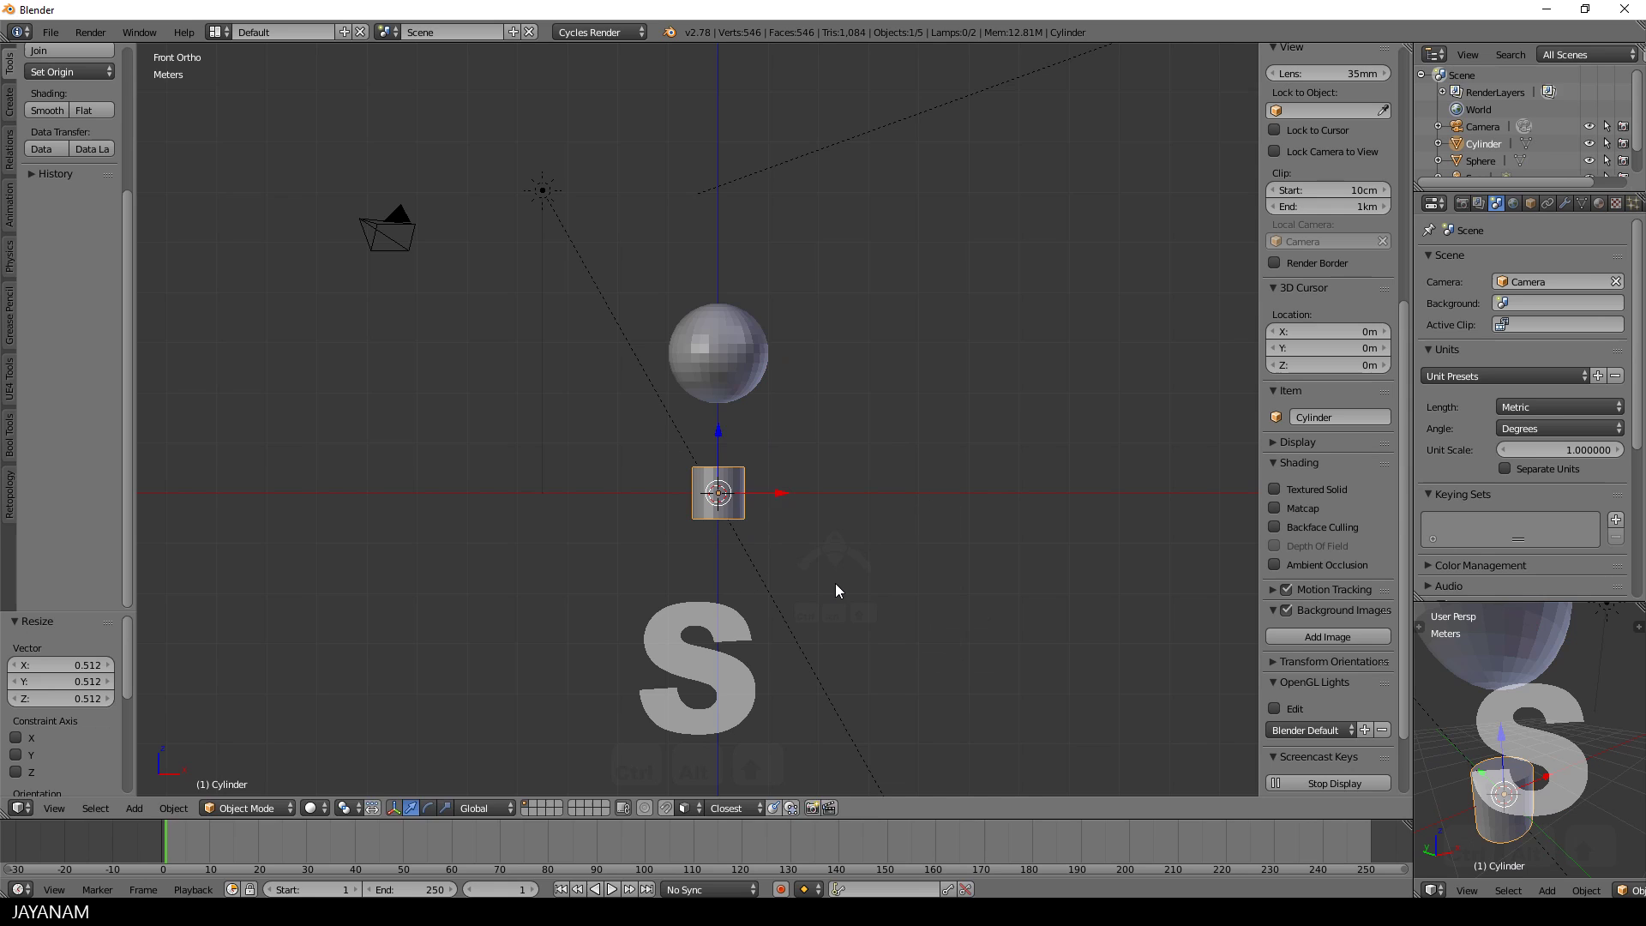
{"action": "key", "text": "s"}
{"action": "key", "text": "z"}
{"action": "left_click", "coordinate": [924, 624]}
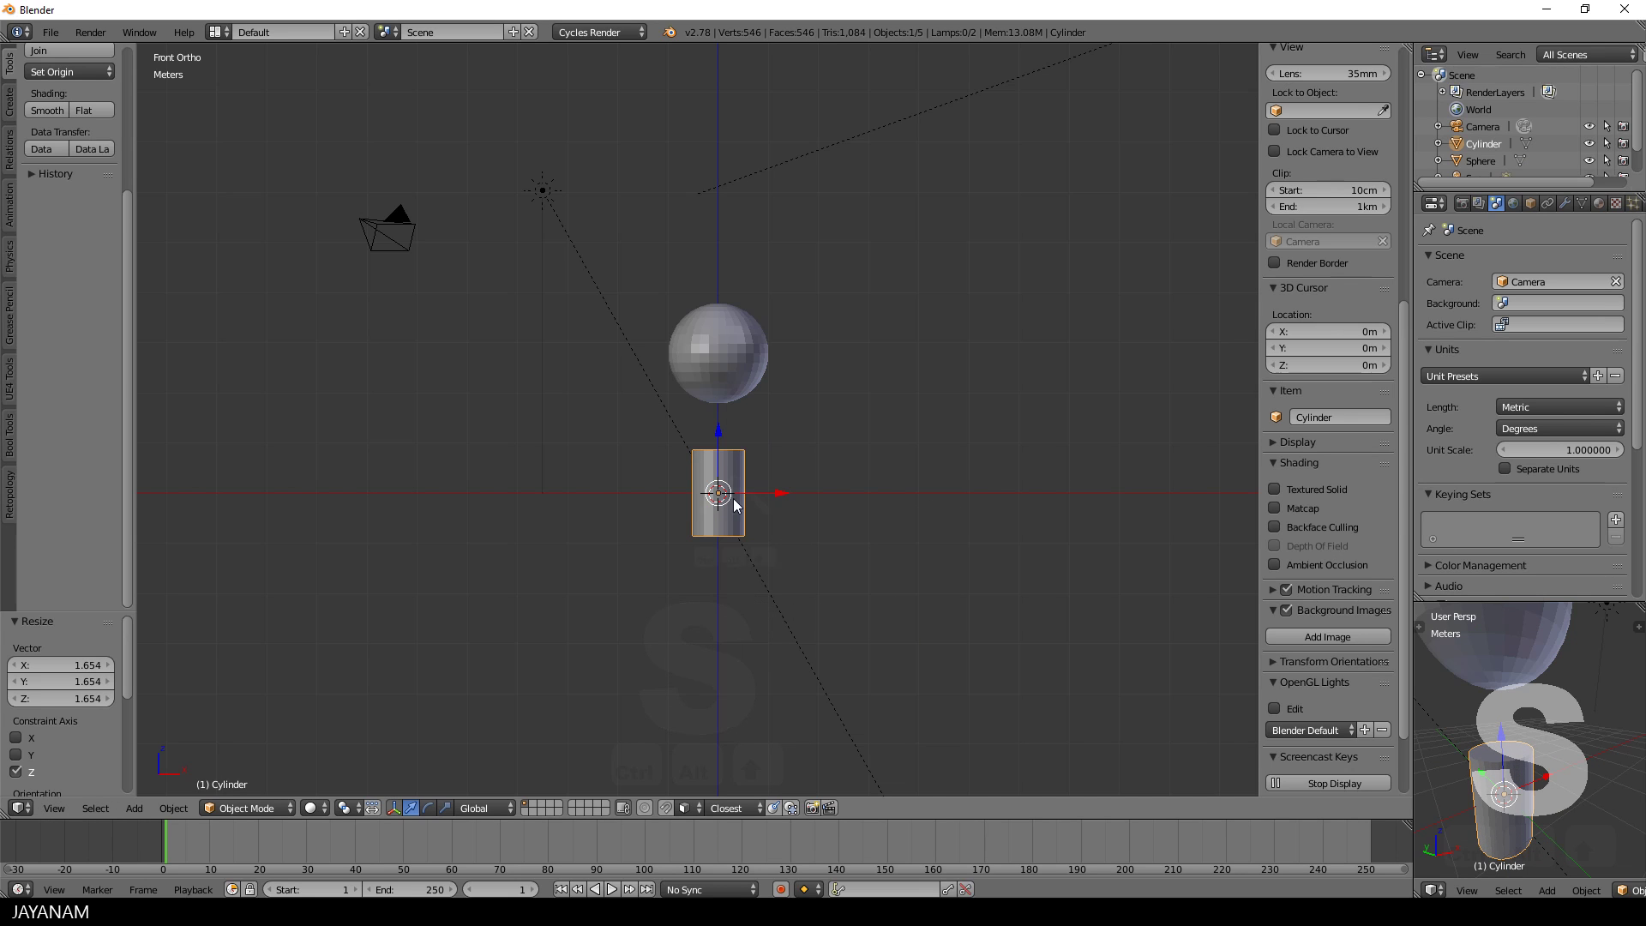
{"action": "key", "text": "s"}
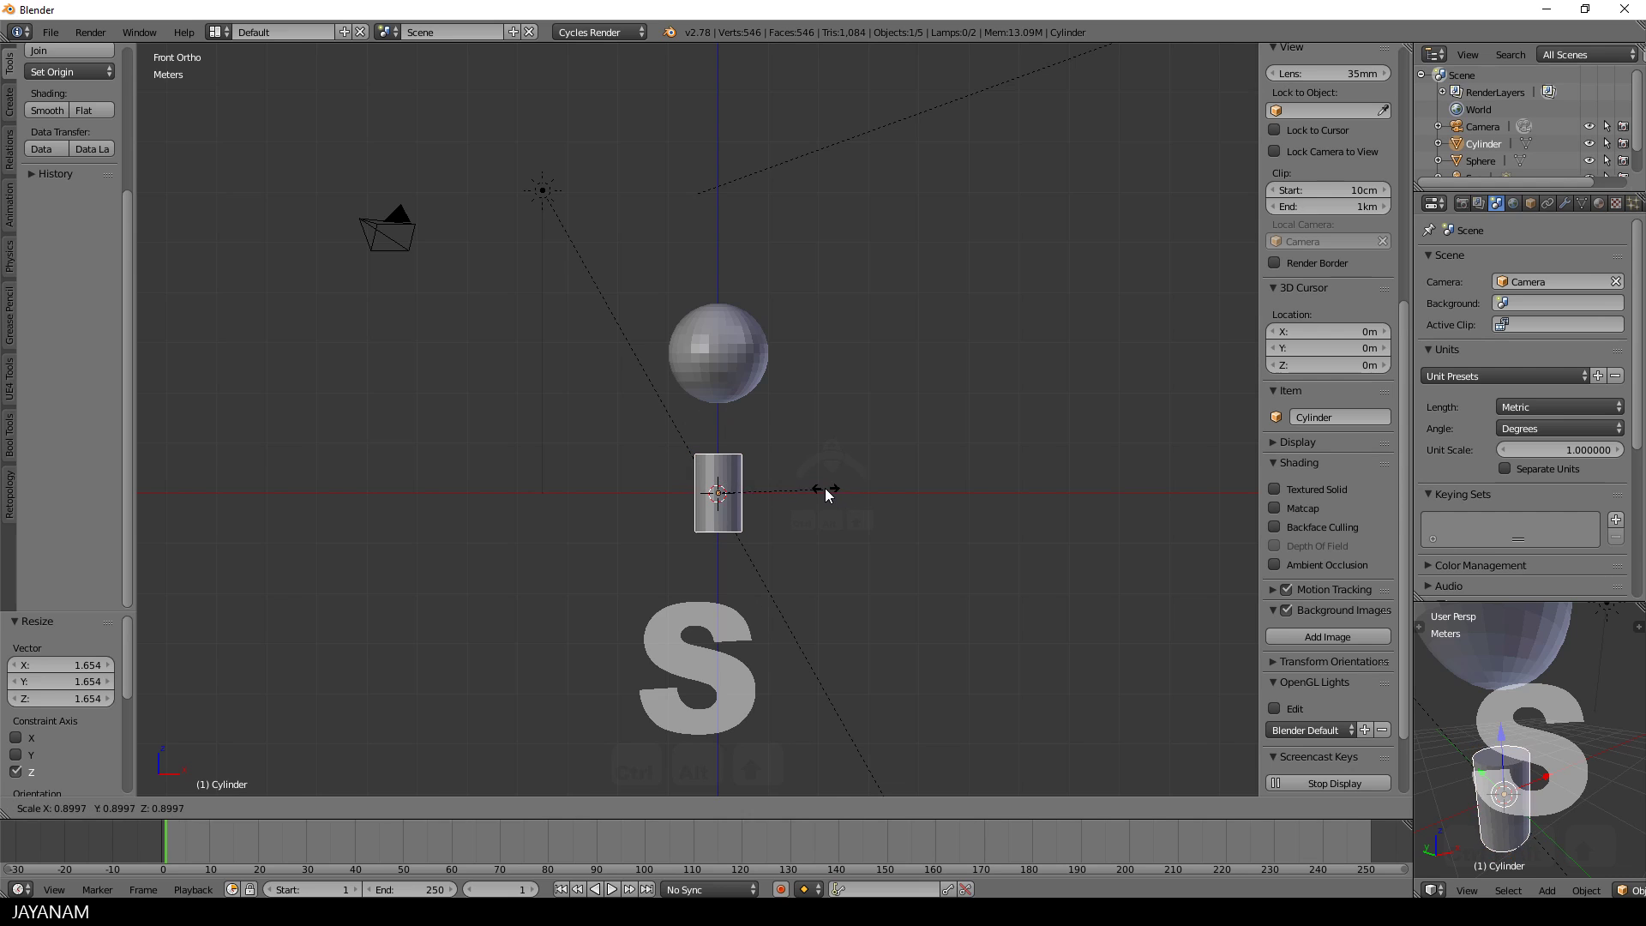
{"action": "left_click", "coordinate": [824, 487]}
- Raise the cylinder about 1.9 m to the sphere's underside and rotate it 45° about the Y axis
{"action": "left_click_drag", "start_coordinate": [718, 429], "coordinate": [727, 335]}
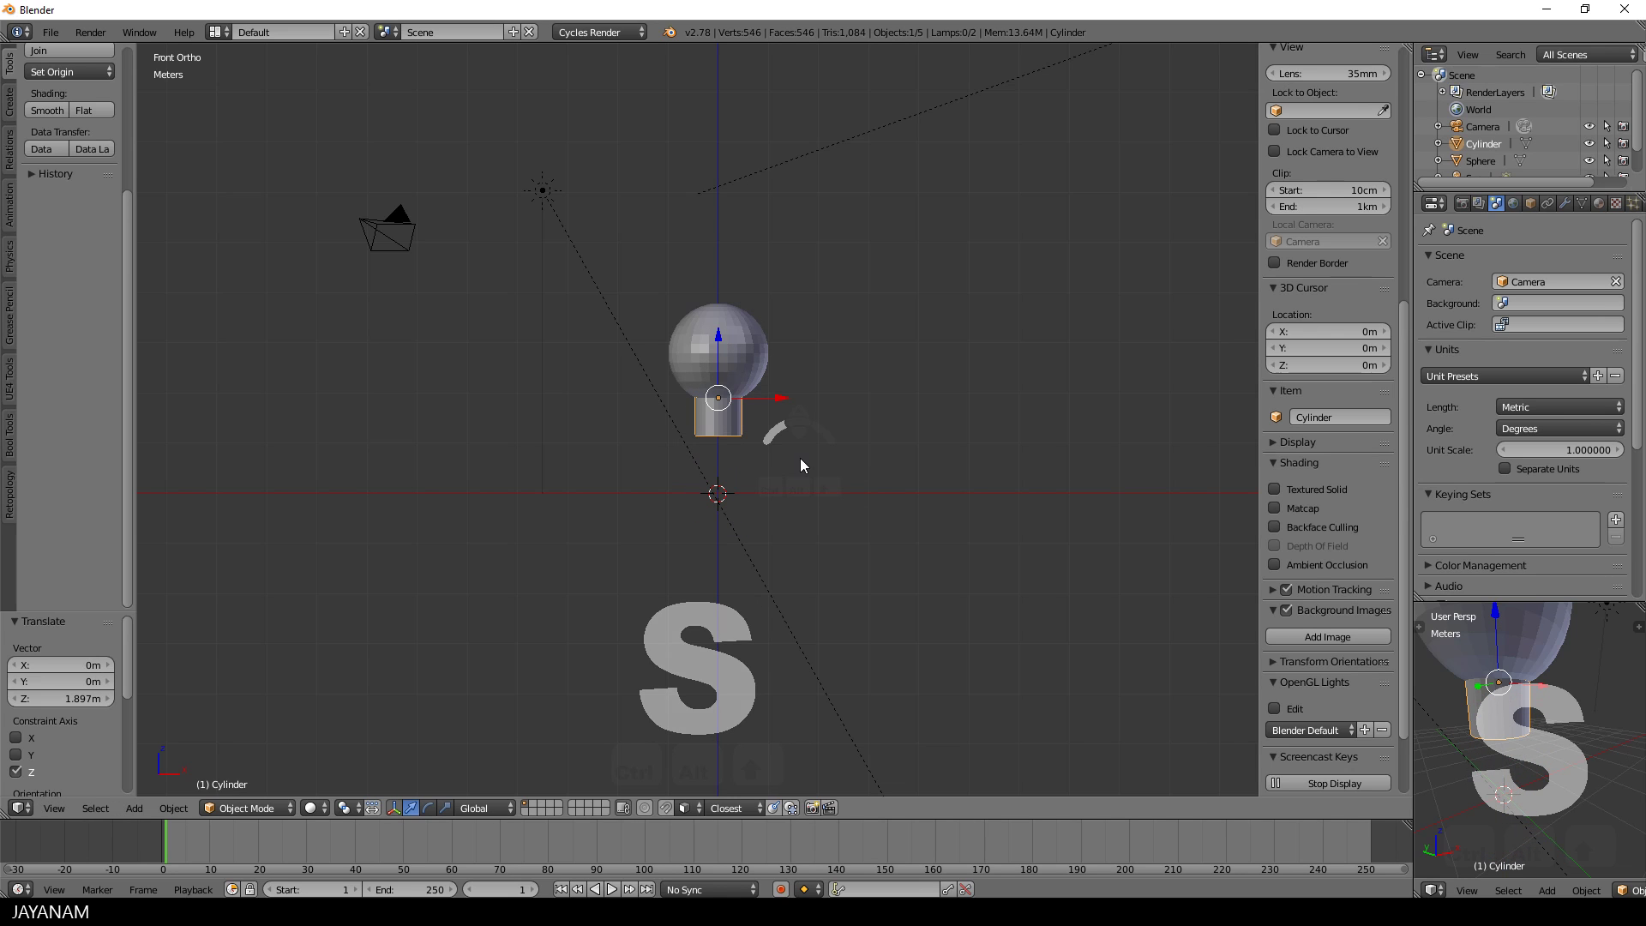
{"action": "key", "text": "r"}
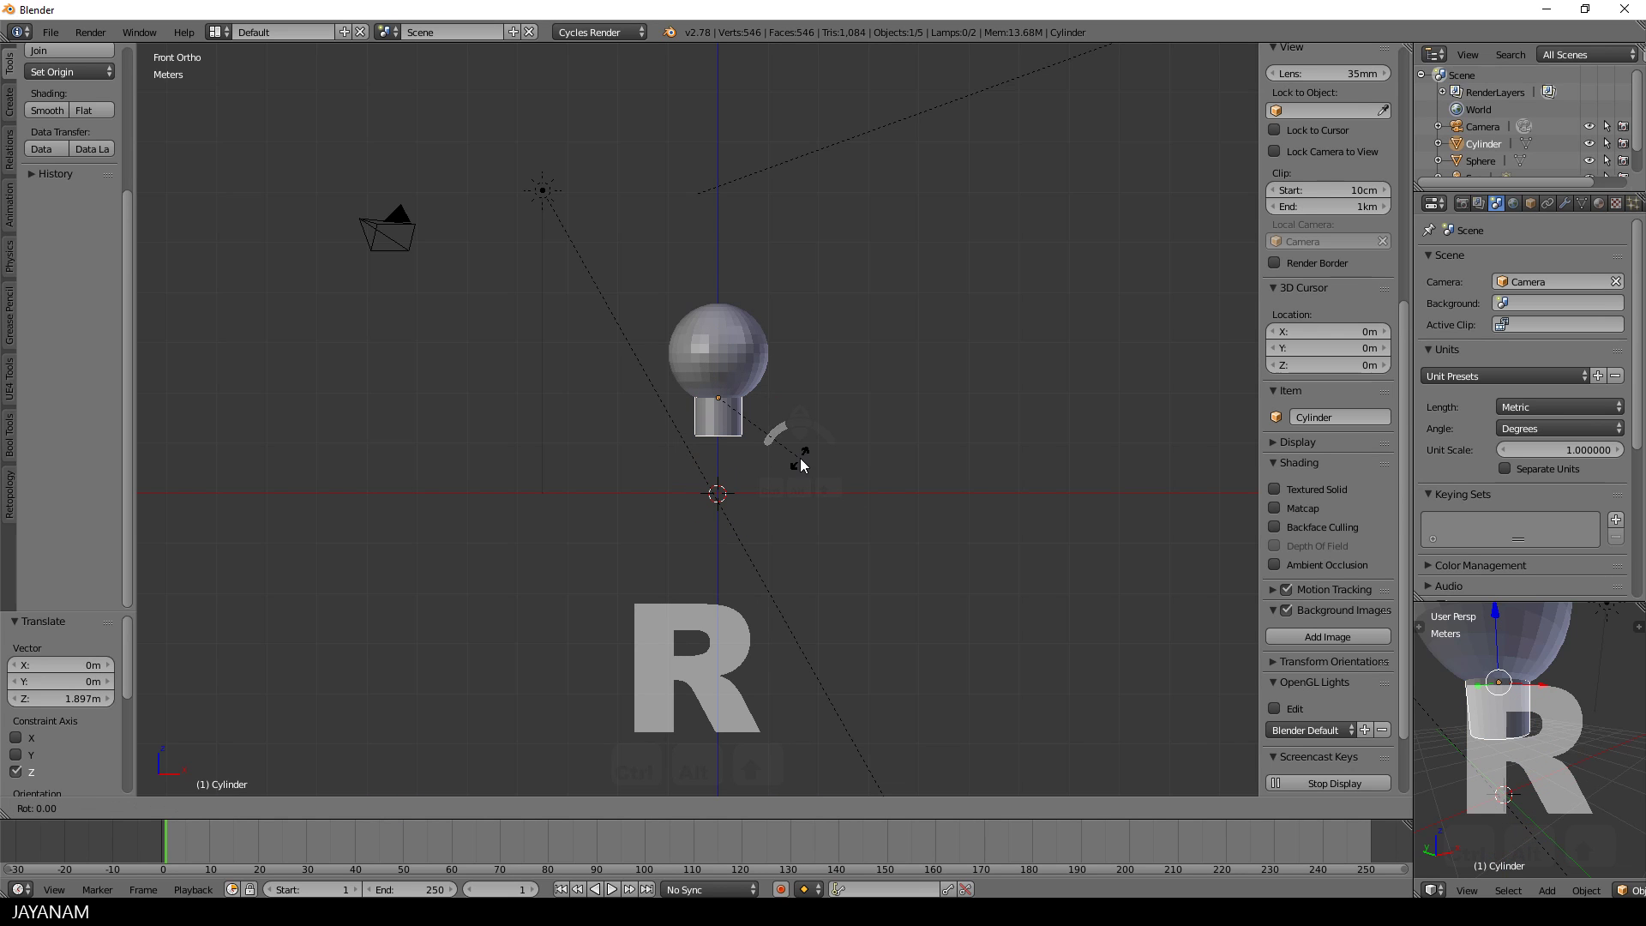
{"action": "type", "text": "y"}
{"action": "type", "text": "45"}
{"action": "key", "text": "Return"}
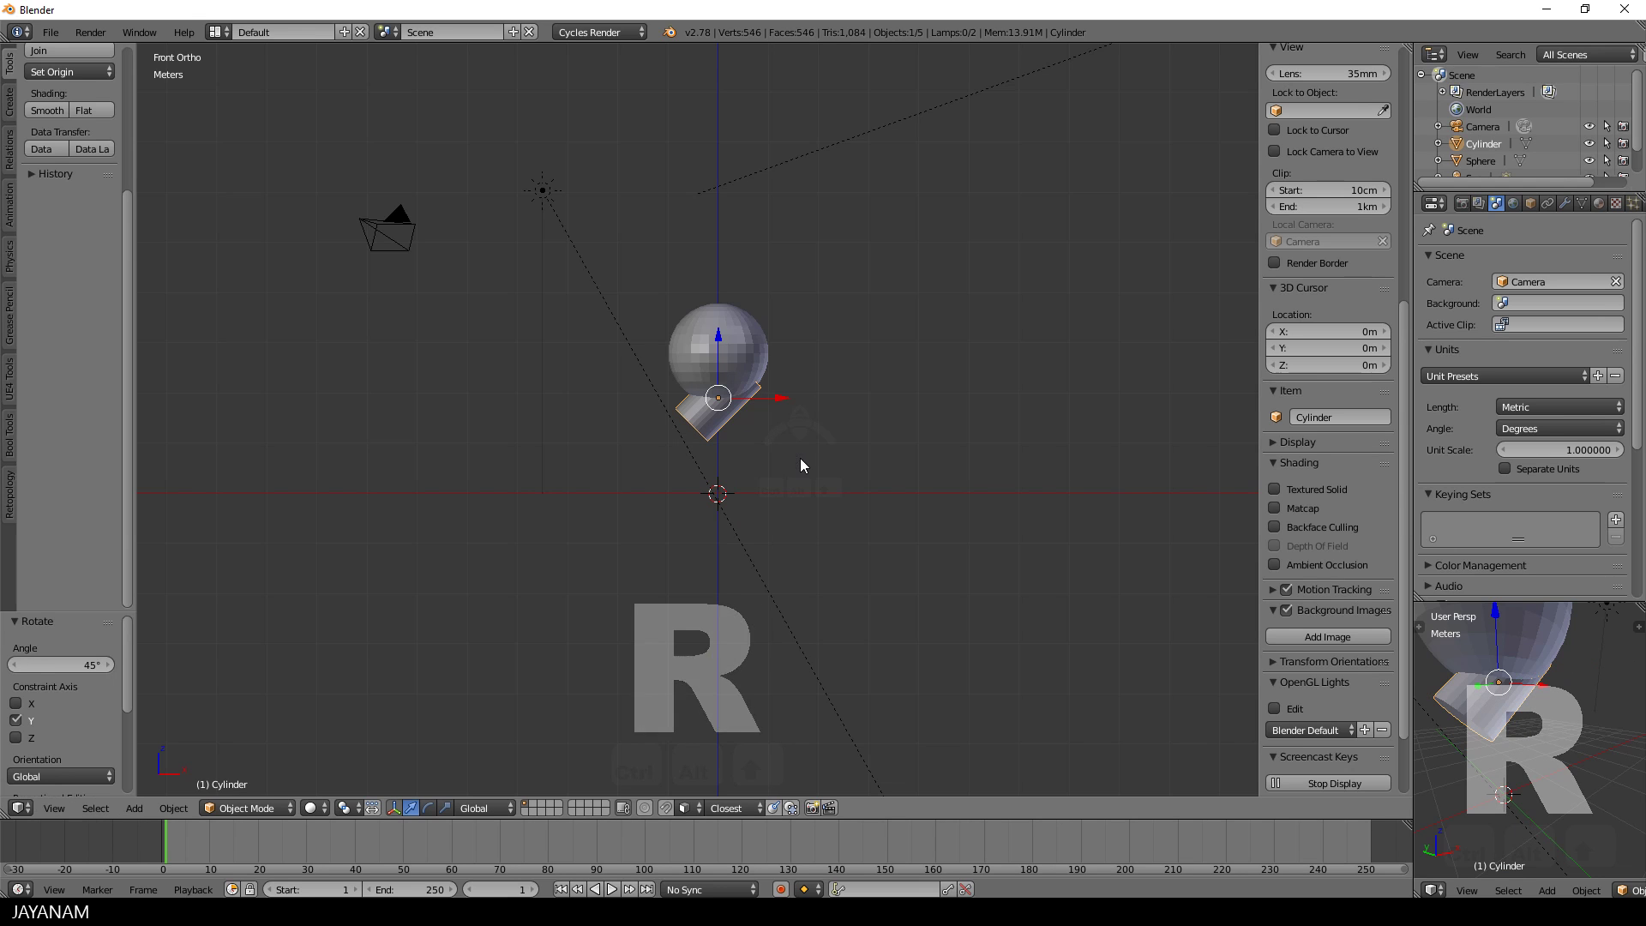
- Move the tilted cylinder about -1.18 m along X so it sticks out of the sphere's lower side
{"action": "key", "text": "g"}
{"action": "key", "text": "x"}
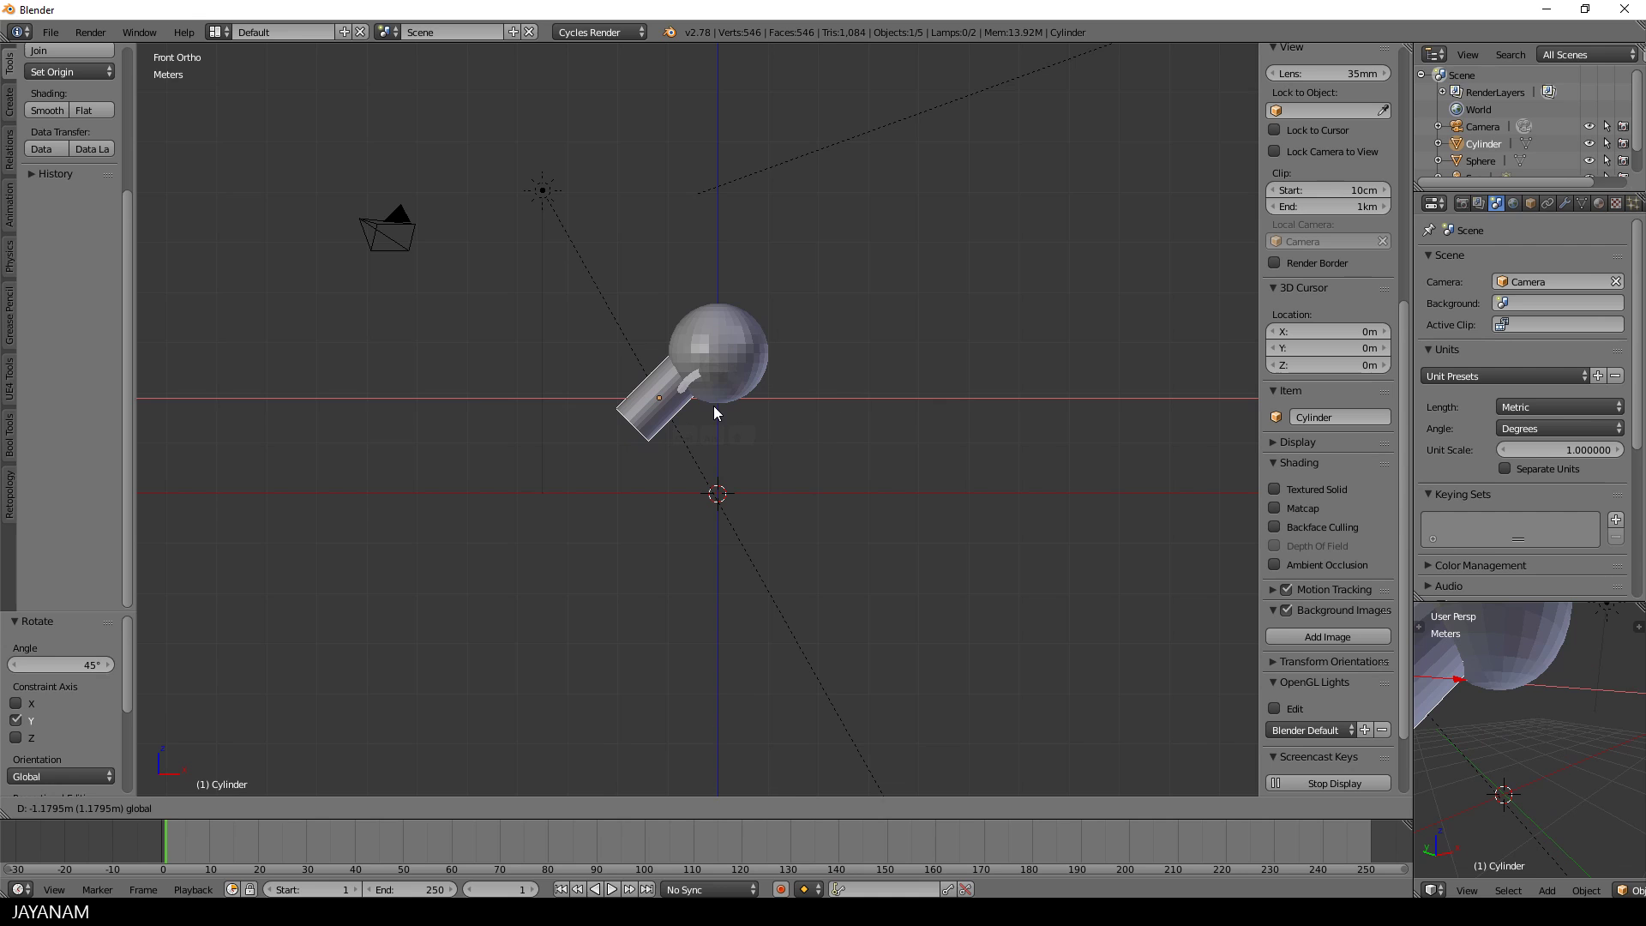
{"action": "left_click", "coordinate": [714, 405]}
- Duplicate the tilted cylinder and place the copy about 2.89 m along X on the sphere's other side
{"action": "key", "text": "shift+d"}
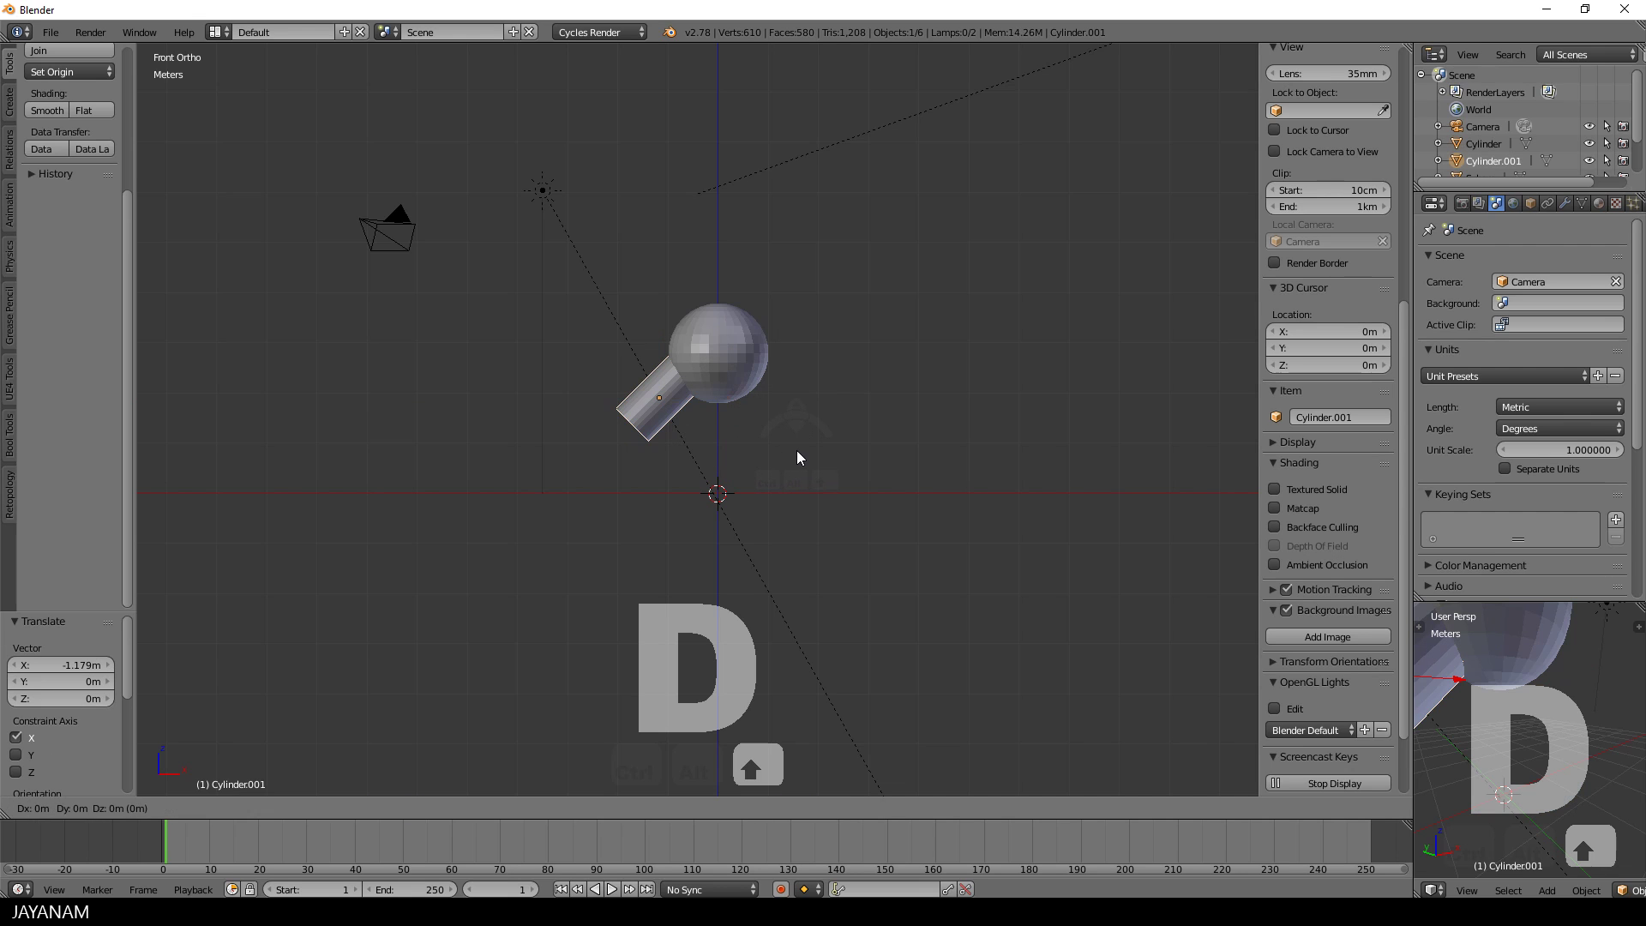
{"action": "key", "text": "x"}
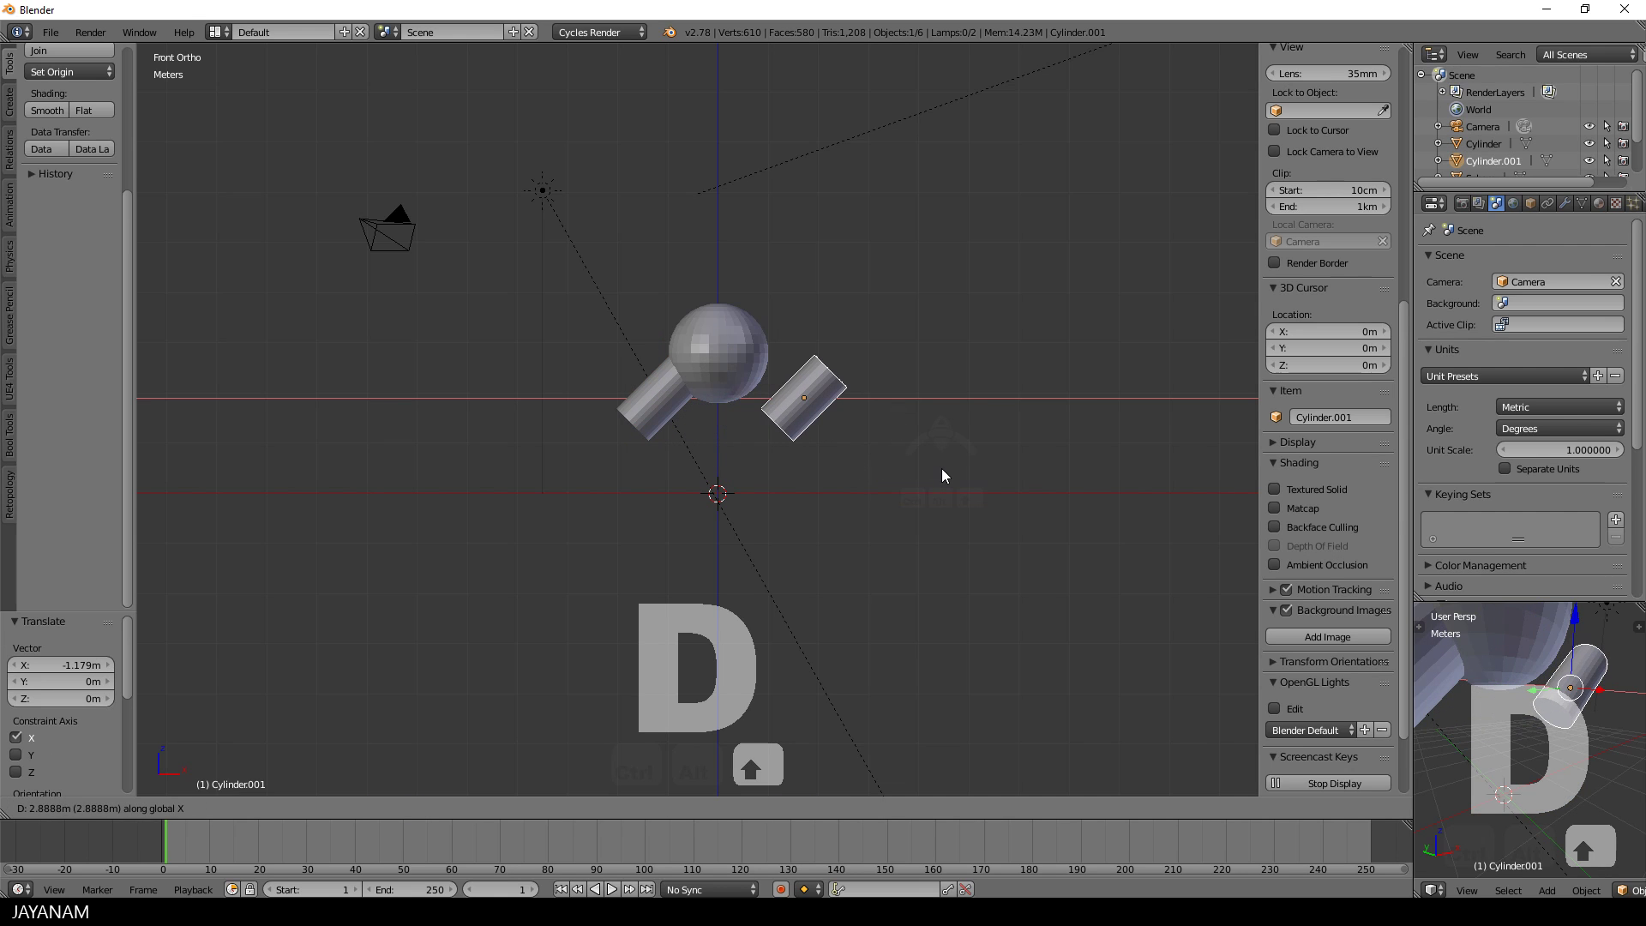
{"action": "left_click", "coordinate": [941, 468]}
{"action": "key", "text": "r"}
{"action": "type", "text": "x"}
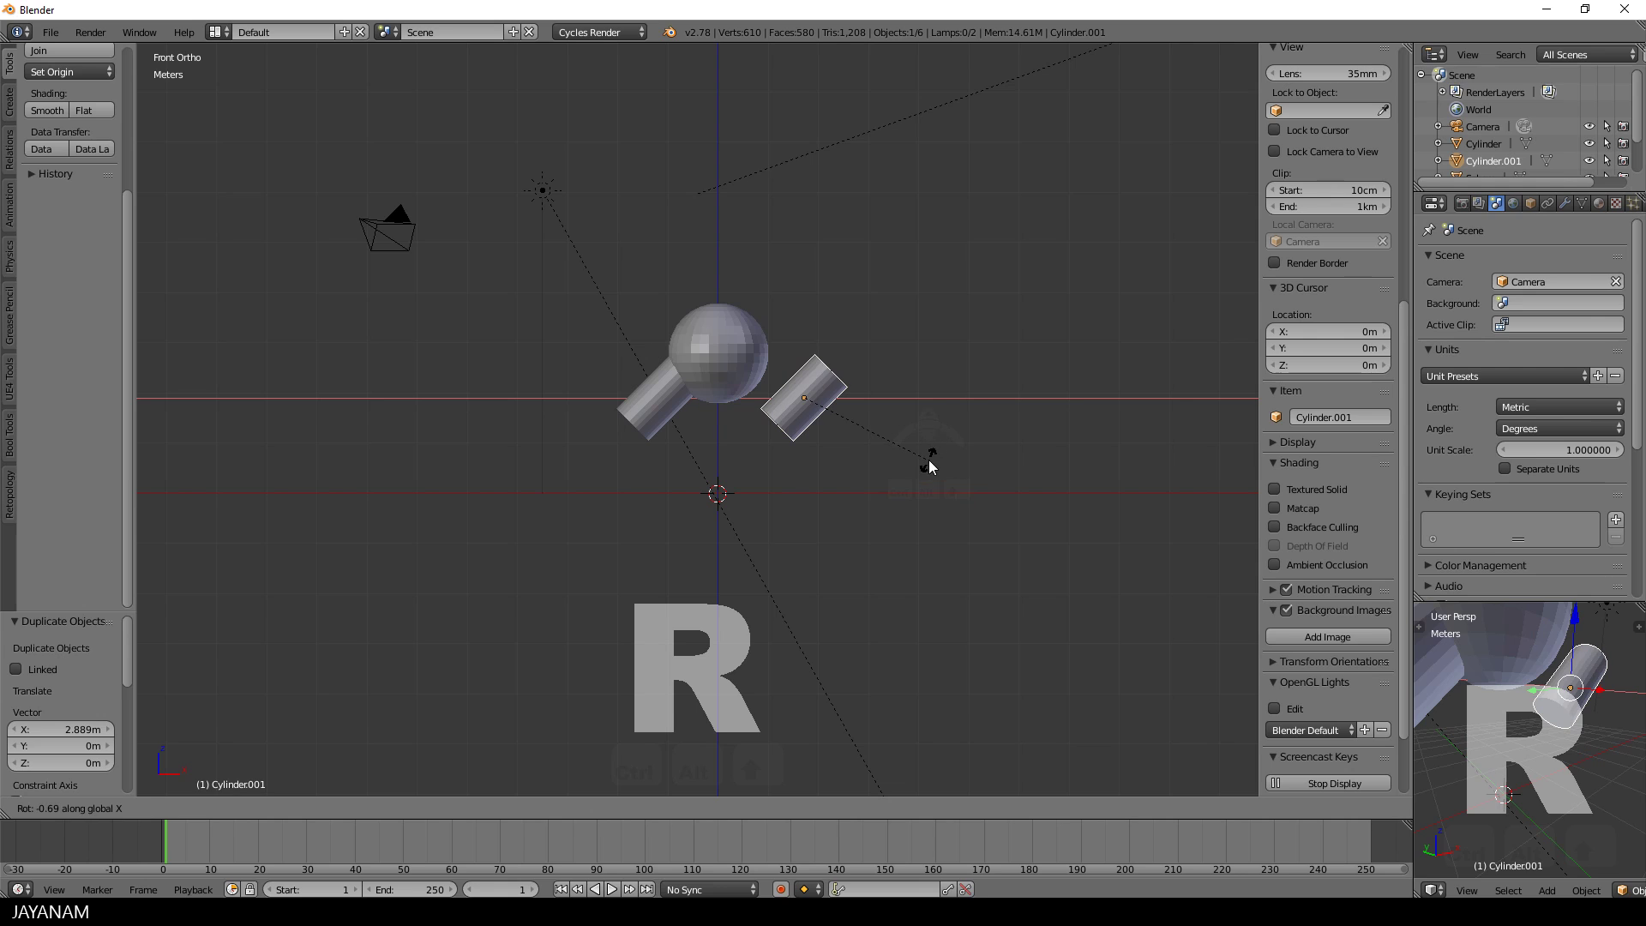
{"action": "type", "text": "90"}
{"action": "key", "text": "Escape"}
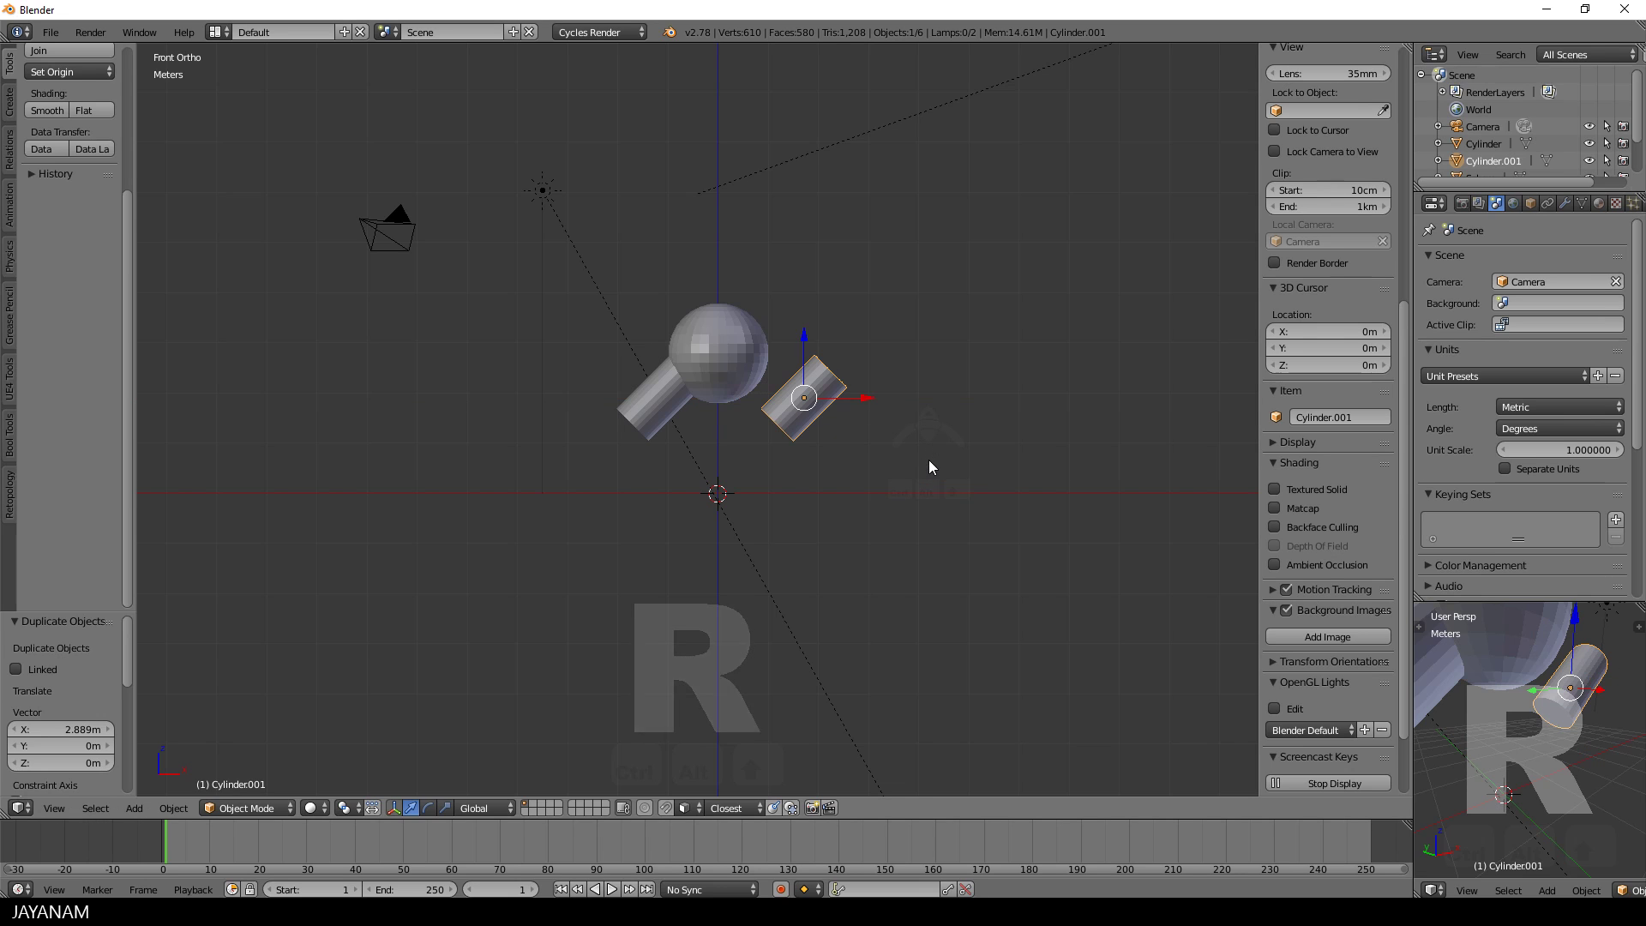
- Rotate the duplicated cylinder 90° about Y and move it about -0.5 m along X into the sphere
{"action": "type", "text": "ry90"}
{"action": "key", "text": "Return"}
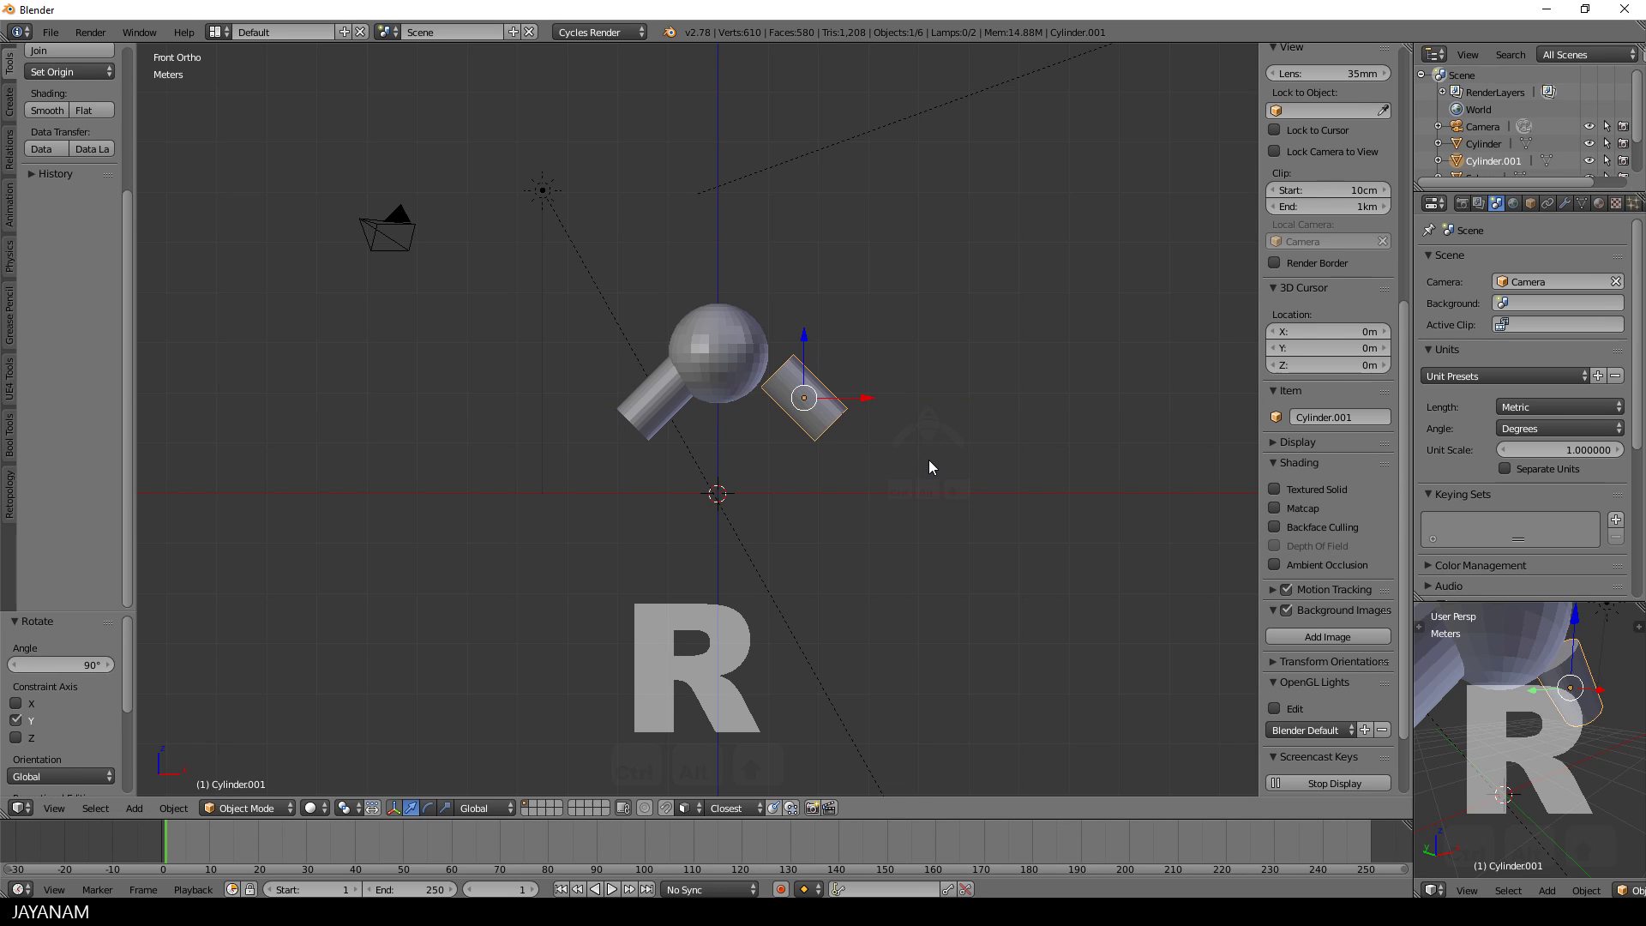
{"action": "left_click_drag", "start_coordinate": [866, 403], "coordinate": [839, 403]}
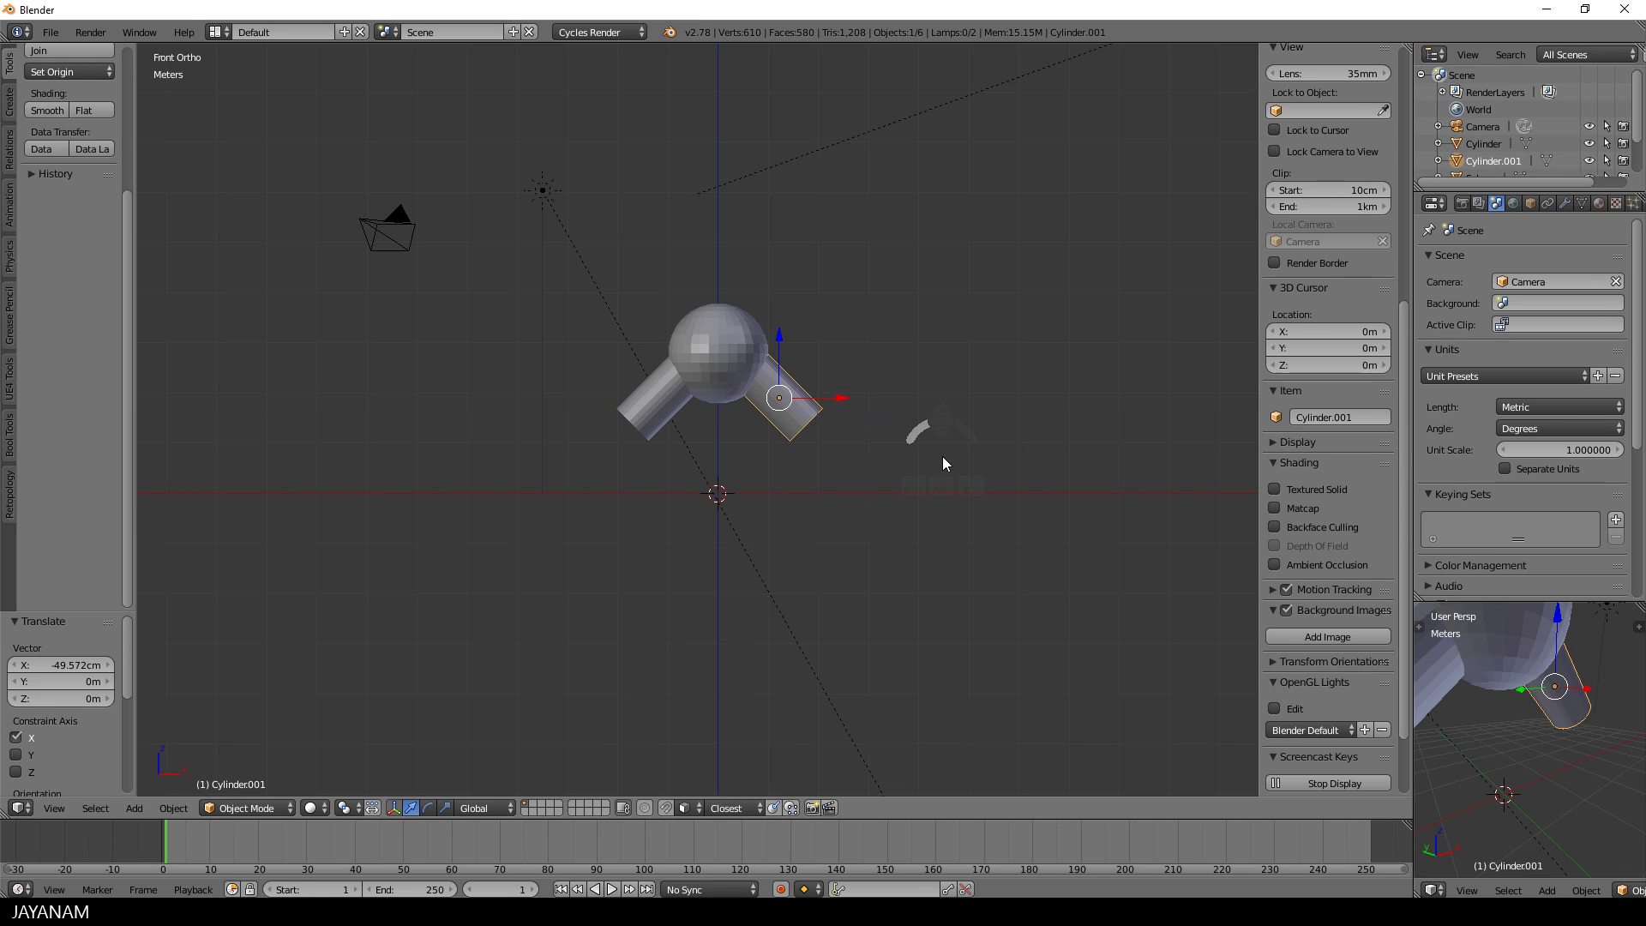
- Try rotating the duplicated cylinder -25° about the Y axis, and undo that rotation
{"action": "key", "text": "r"}
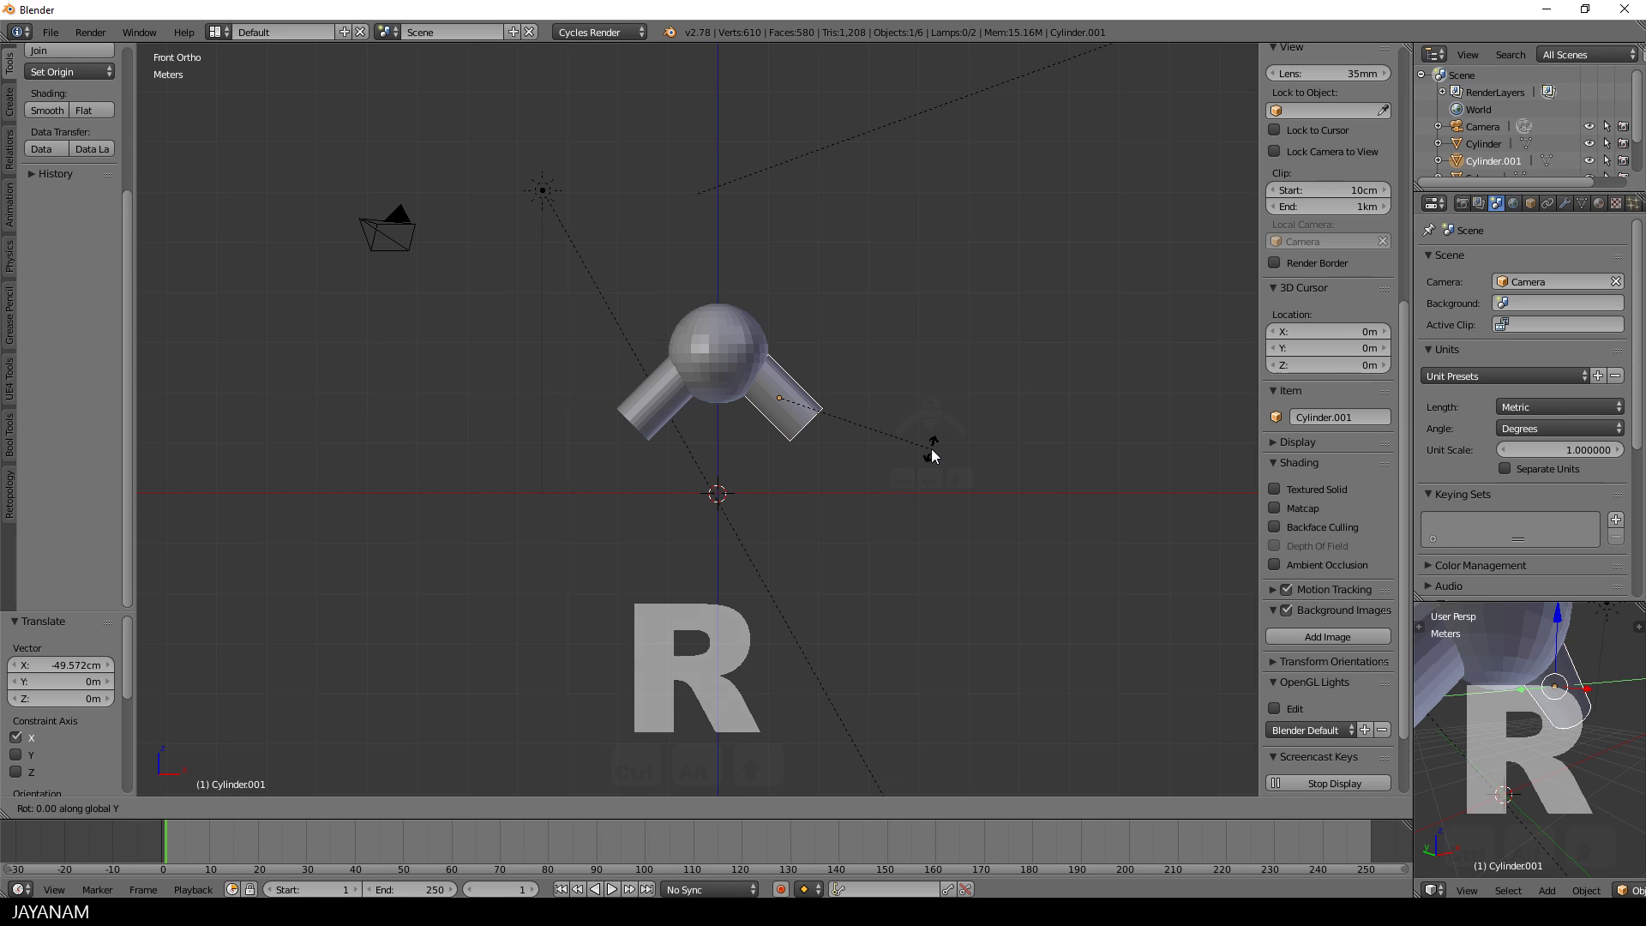
{"action": "key", "text": "Escape"}
{"action": "type", "text": "ry"}
{"action": "type", "text": "-25"}
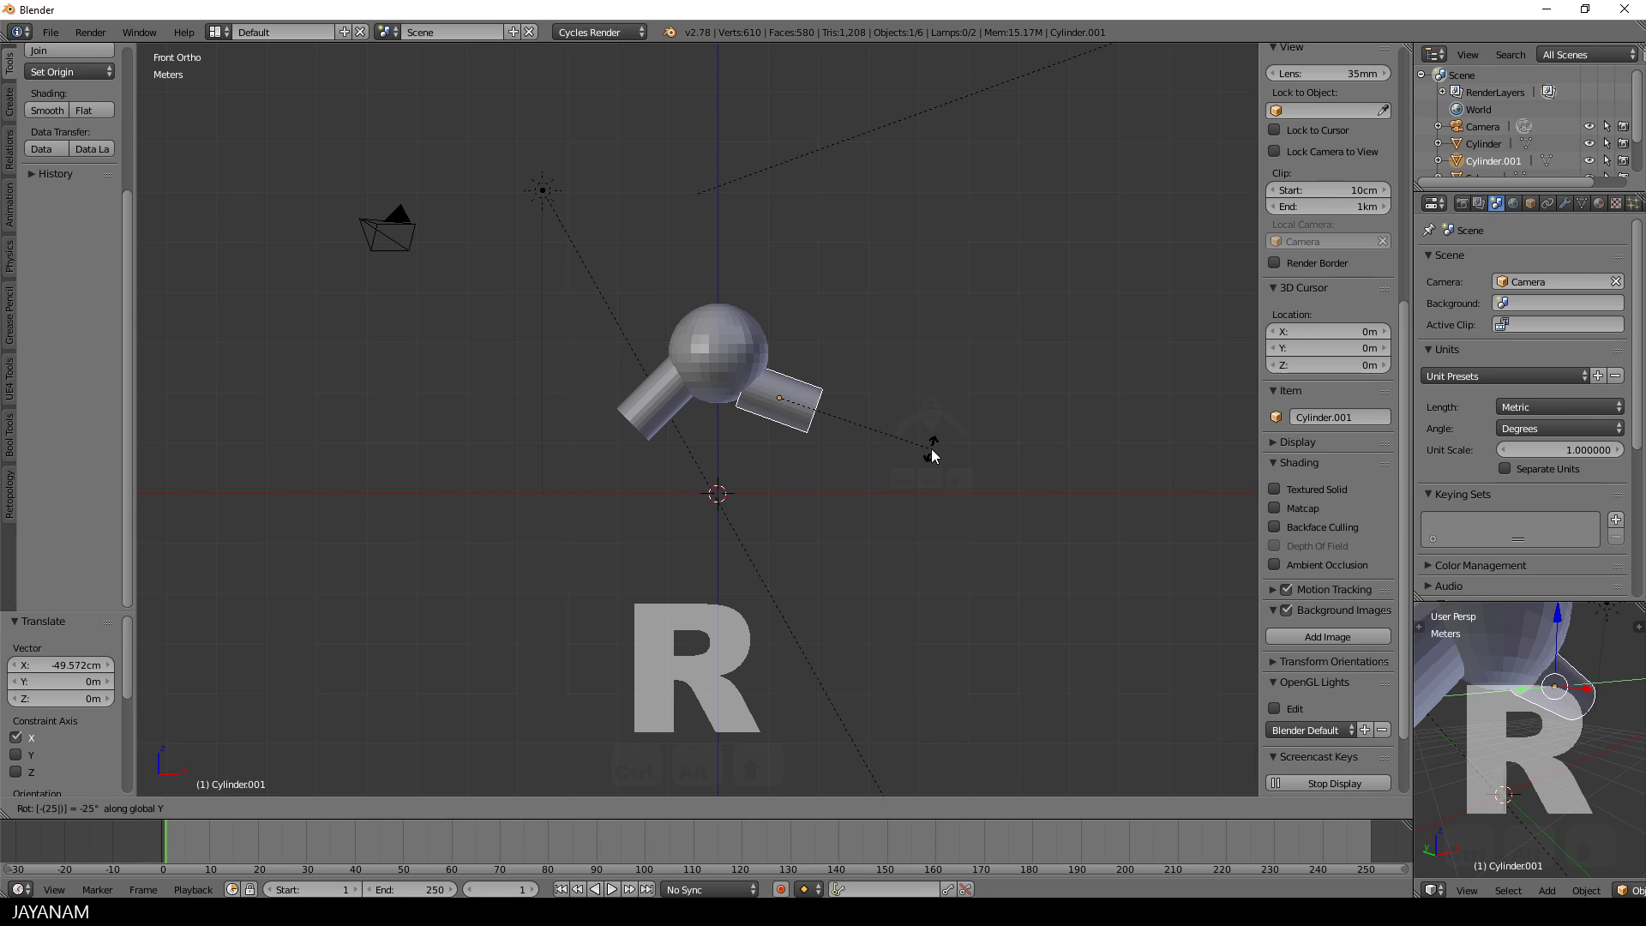
{"action": "key", "text": "Return"}
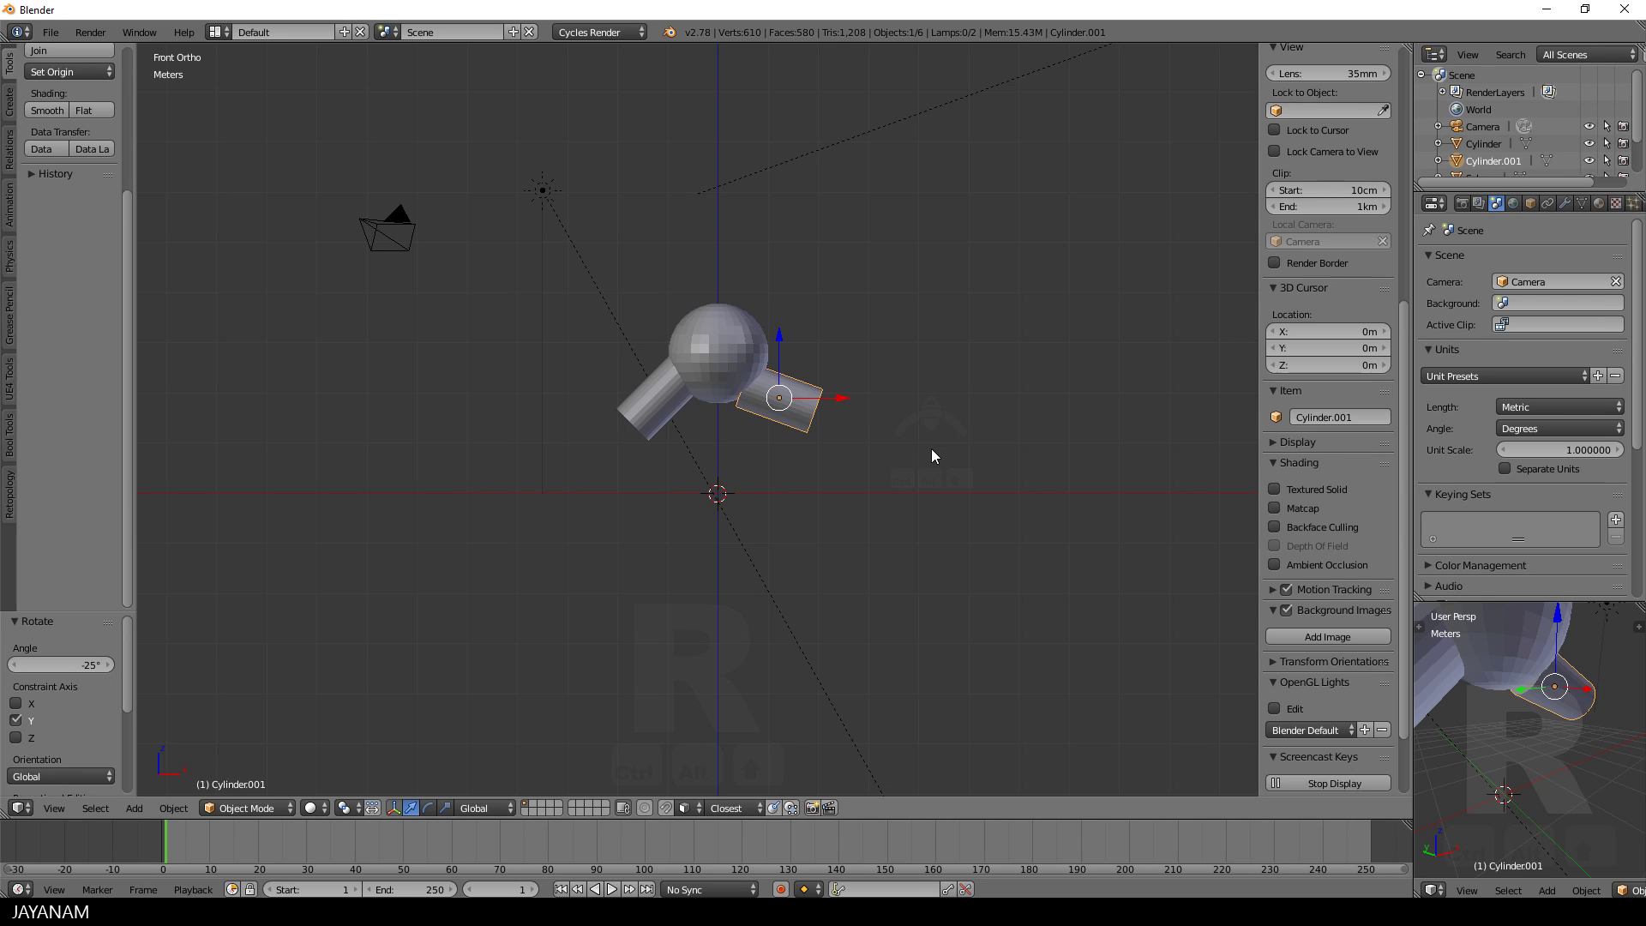
{"action": "key", "text": "ctrl+z"}
- Rotate the duplicated cylinder -15° about Y and the original cylinder 15° about Y
{"action": "type", "text": "r"}
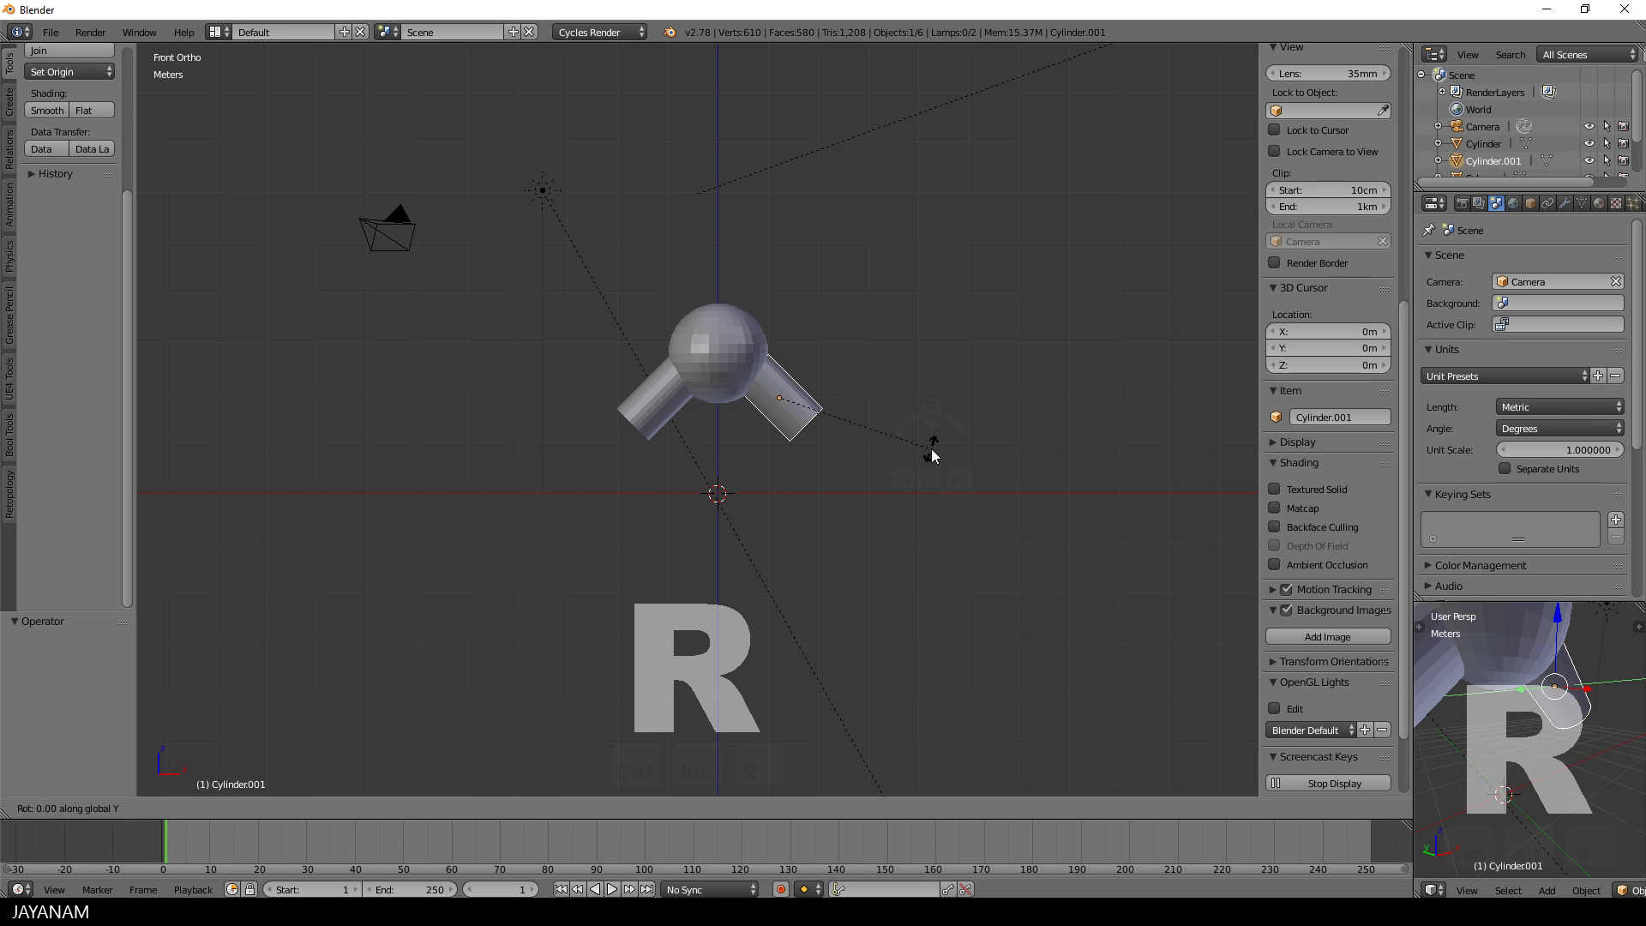
{"action": "type", "text": "-15"}
{"action": "key", "text": "Return"}
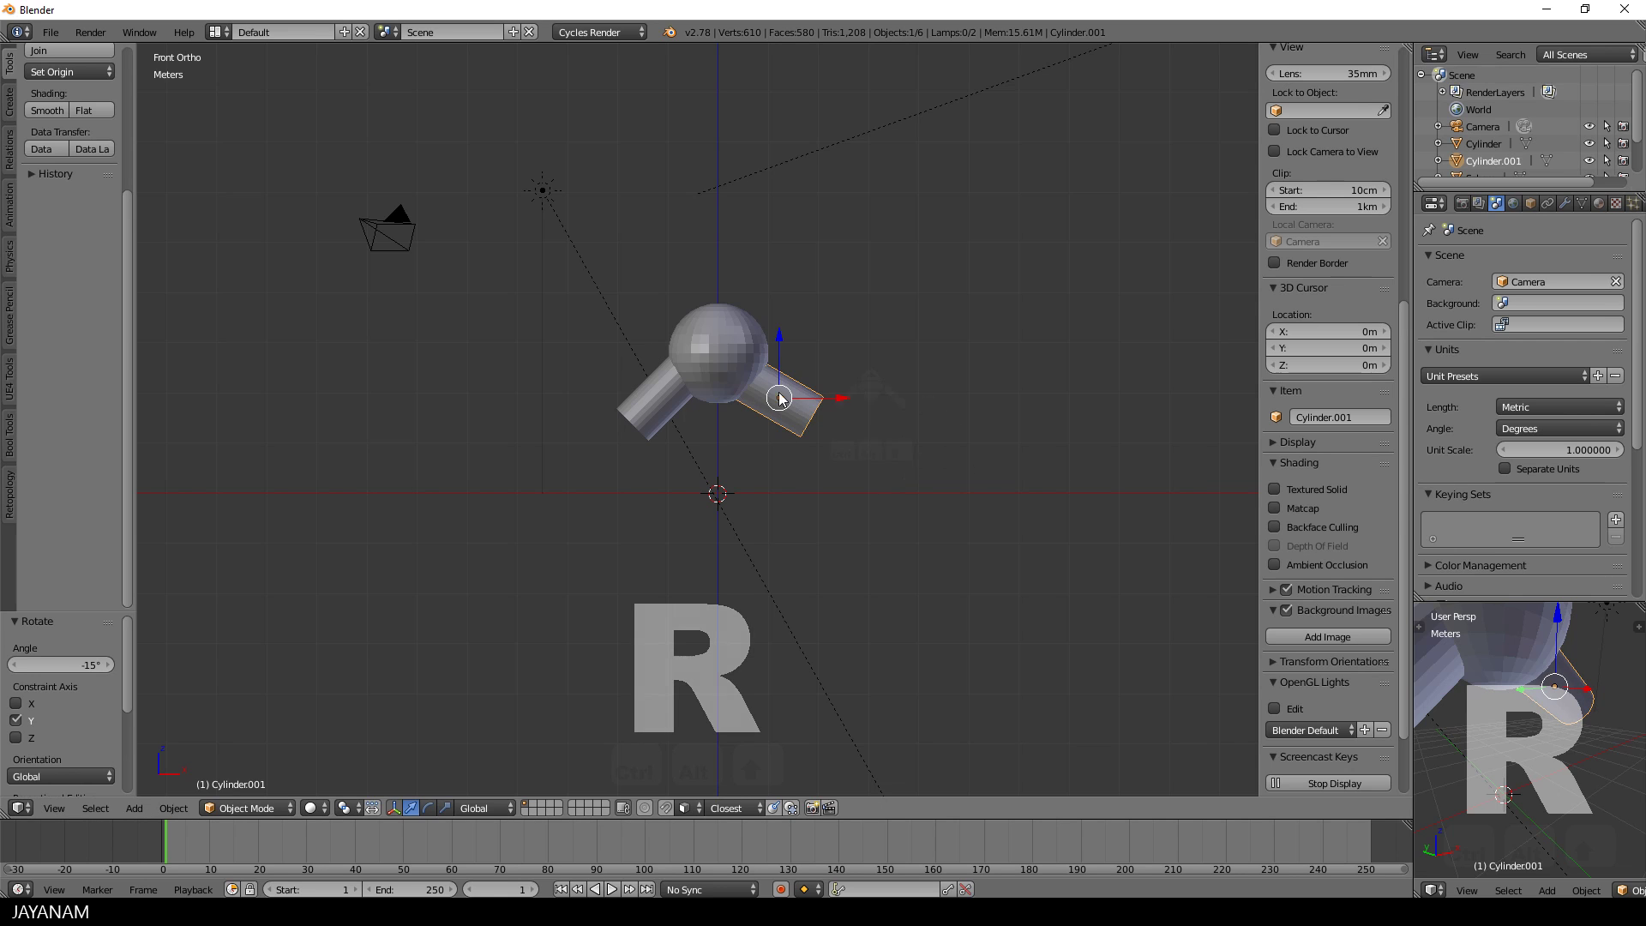
{"action": "right_click", "coordinate": [669, 401]}
{"action": "type", "text": "r"}
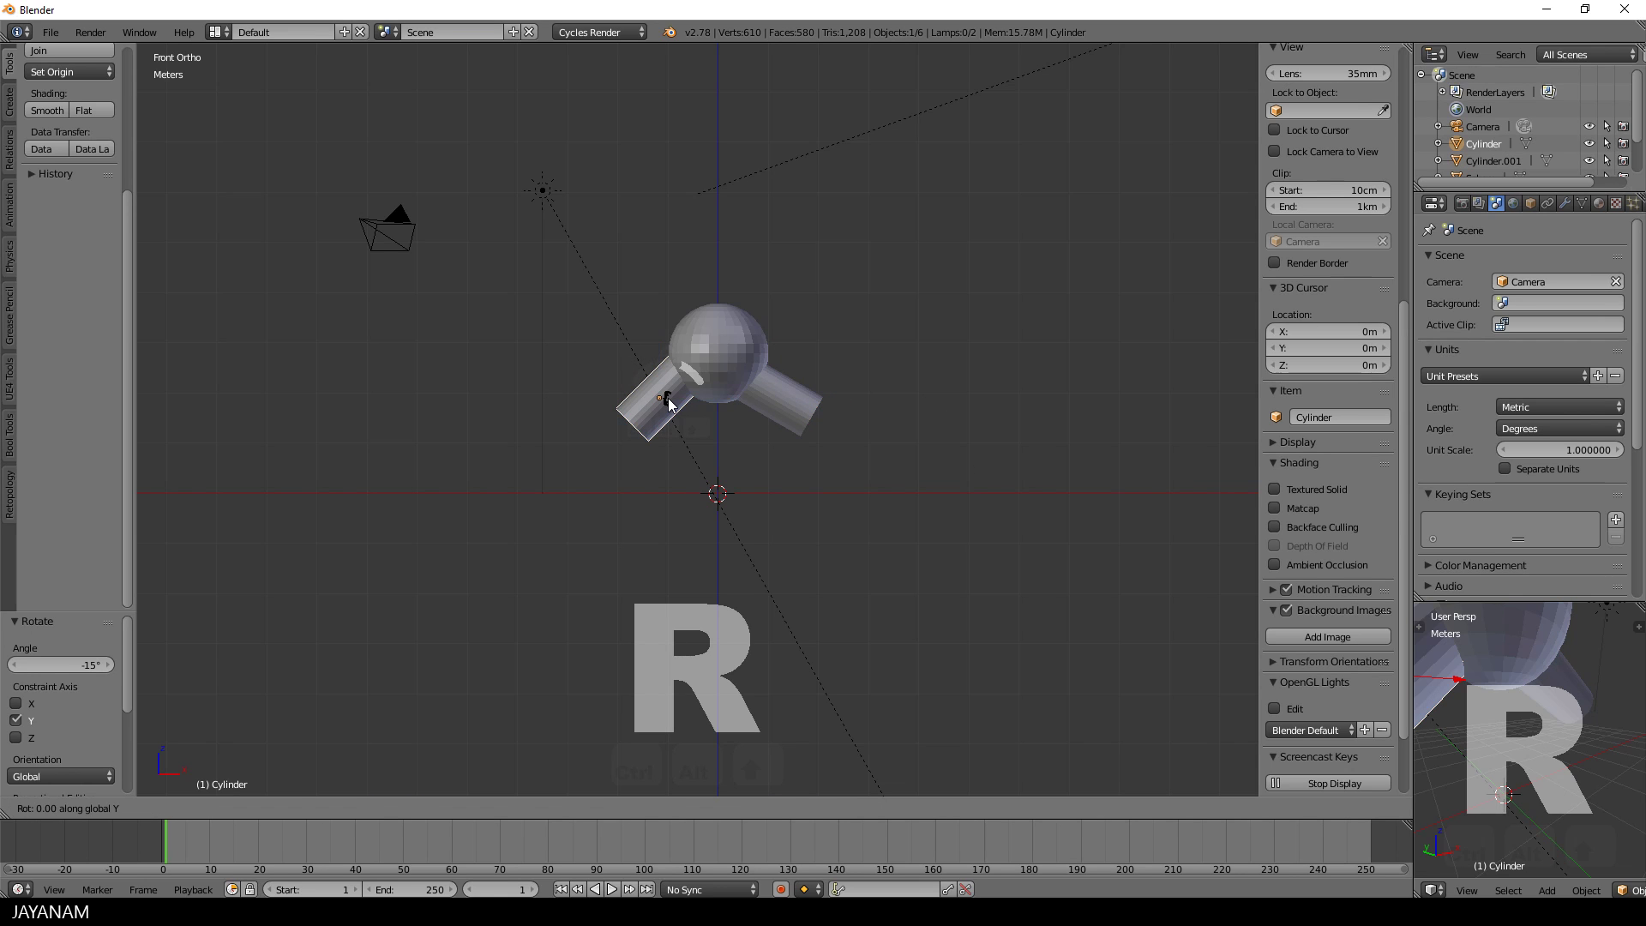
{"action": "type", "text": "15"}
{"action": "key", "text": "Return"}
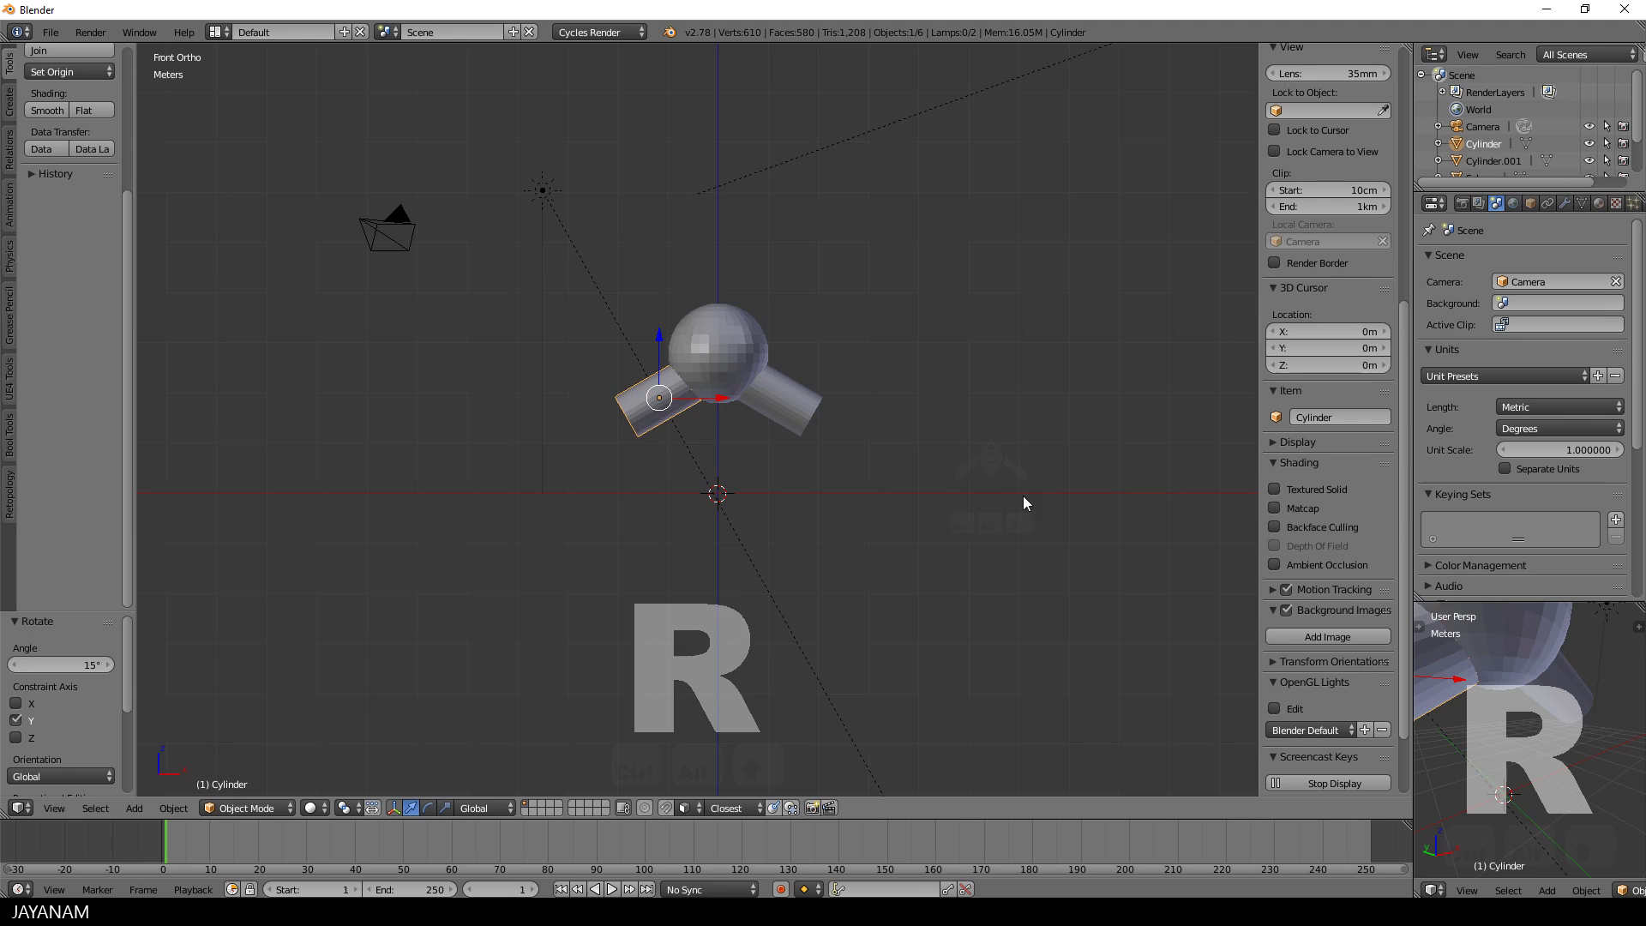
- Enable collision physics on both cylinders and on the sphere
{"action": "mouse_move", "coordinate": [952, 438]}
{"action": "middle_mouse_down"}
{"action": "mouse_move", "coordinate": [856, 472]}
{"action": "mouse_move", "coordinate": [959, 439]}
{"action": "mouse_move", "coordinate": [948, 429]}
{"action": "middle_mouse_up"}
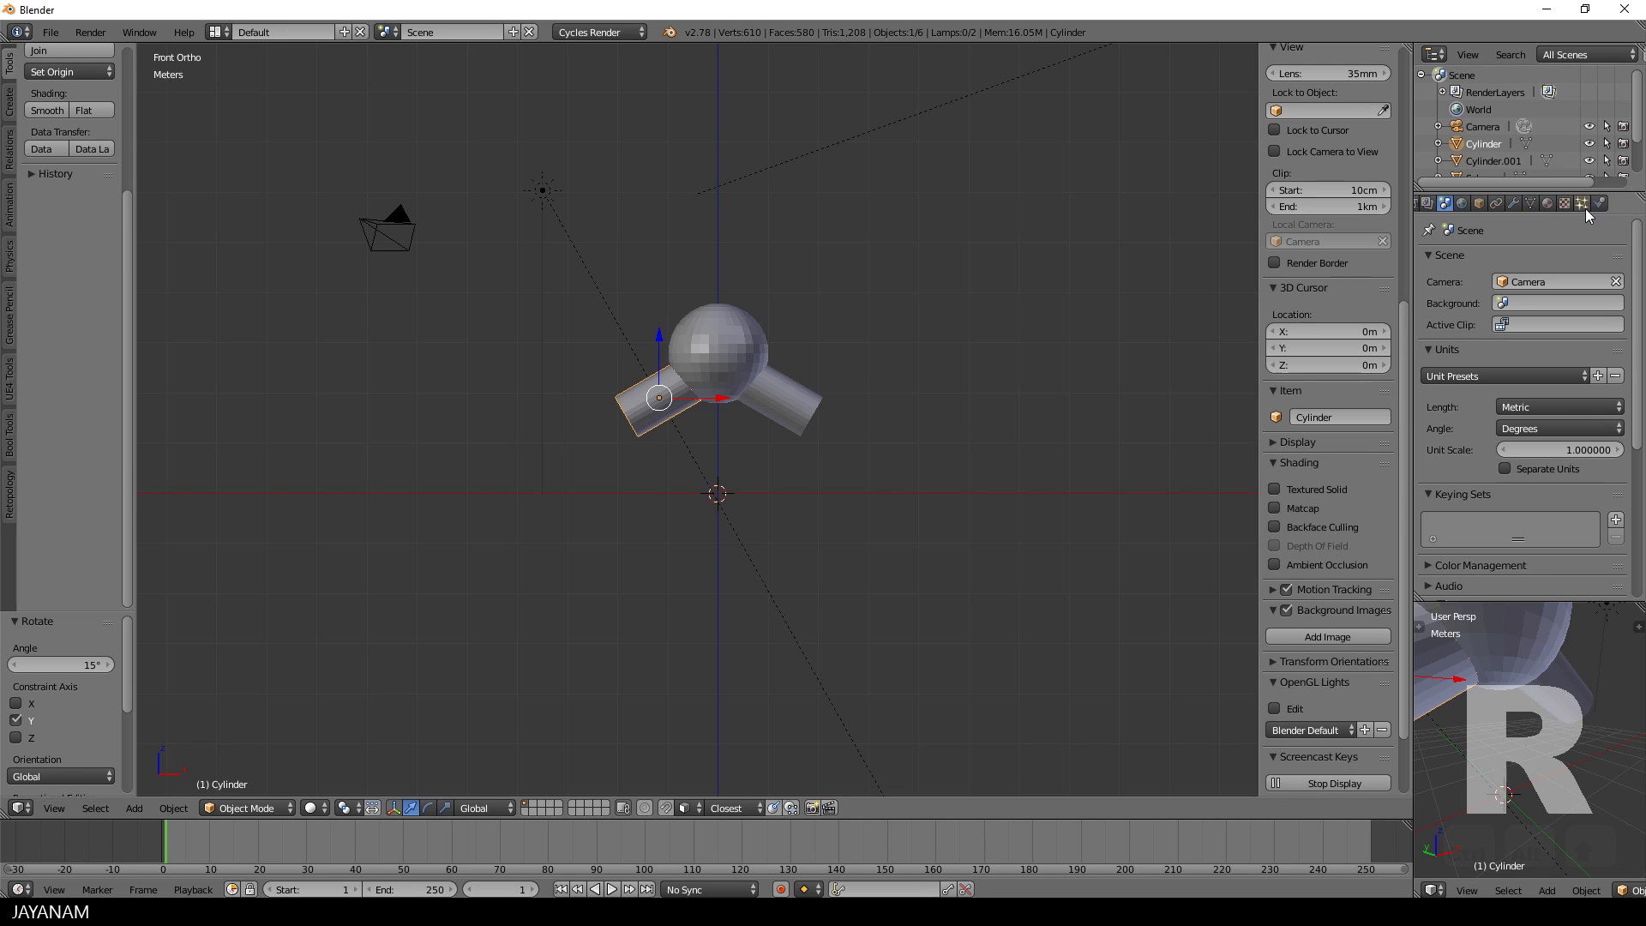
{"action": "scroll", "coordinate": [1587, 209], "scroll_direction": "down", "scroll_amount": 3}
{"action": "left_click", "coordinate": [1555, 199]}
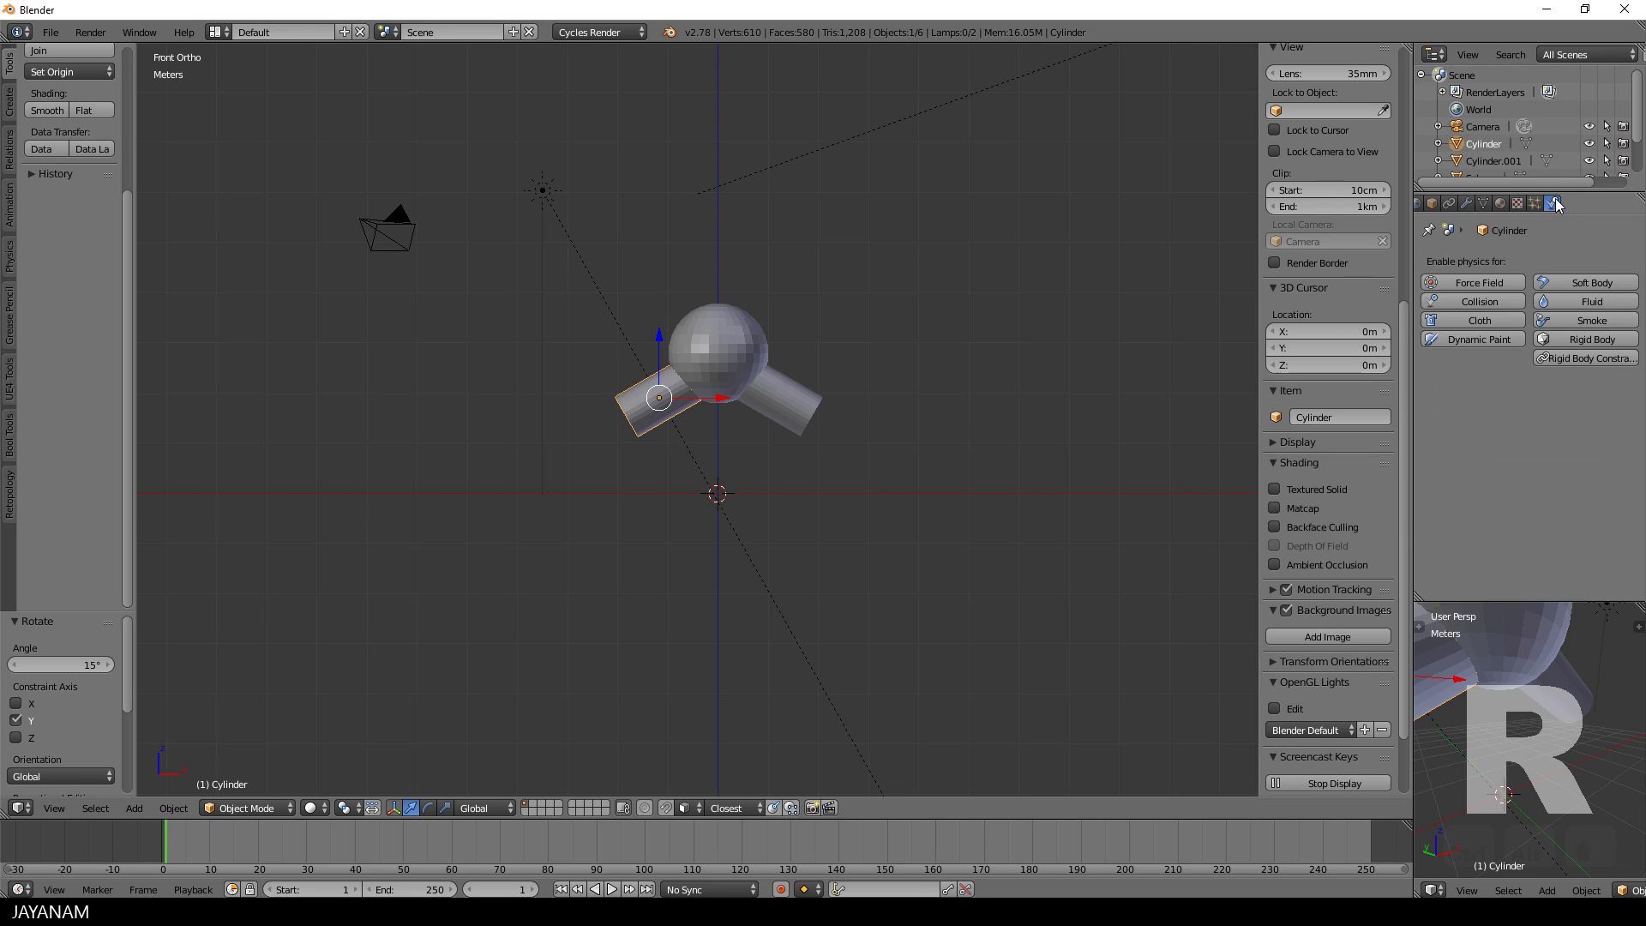
{"action": "left_click", "coordinate": [1473, 300]}
{"action": "right_click", "coordinate": [782, 393]}
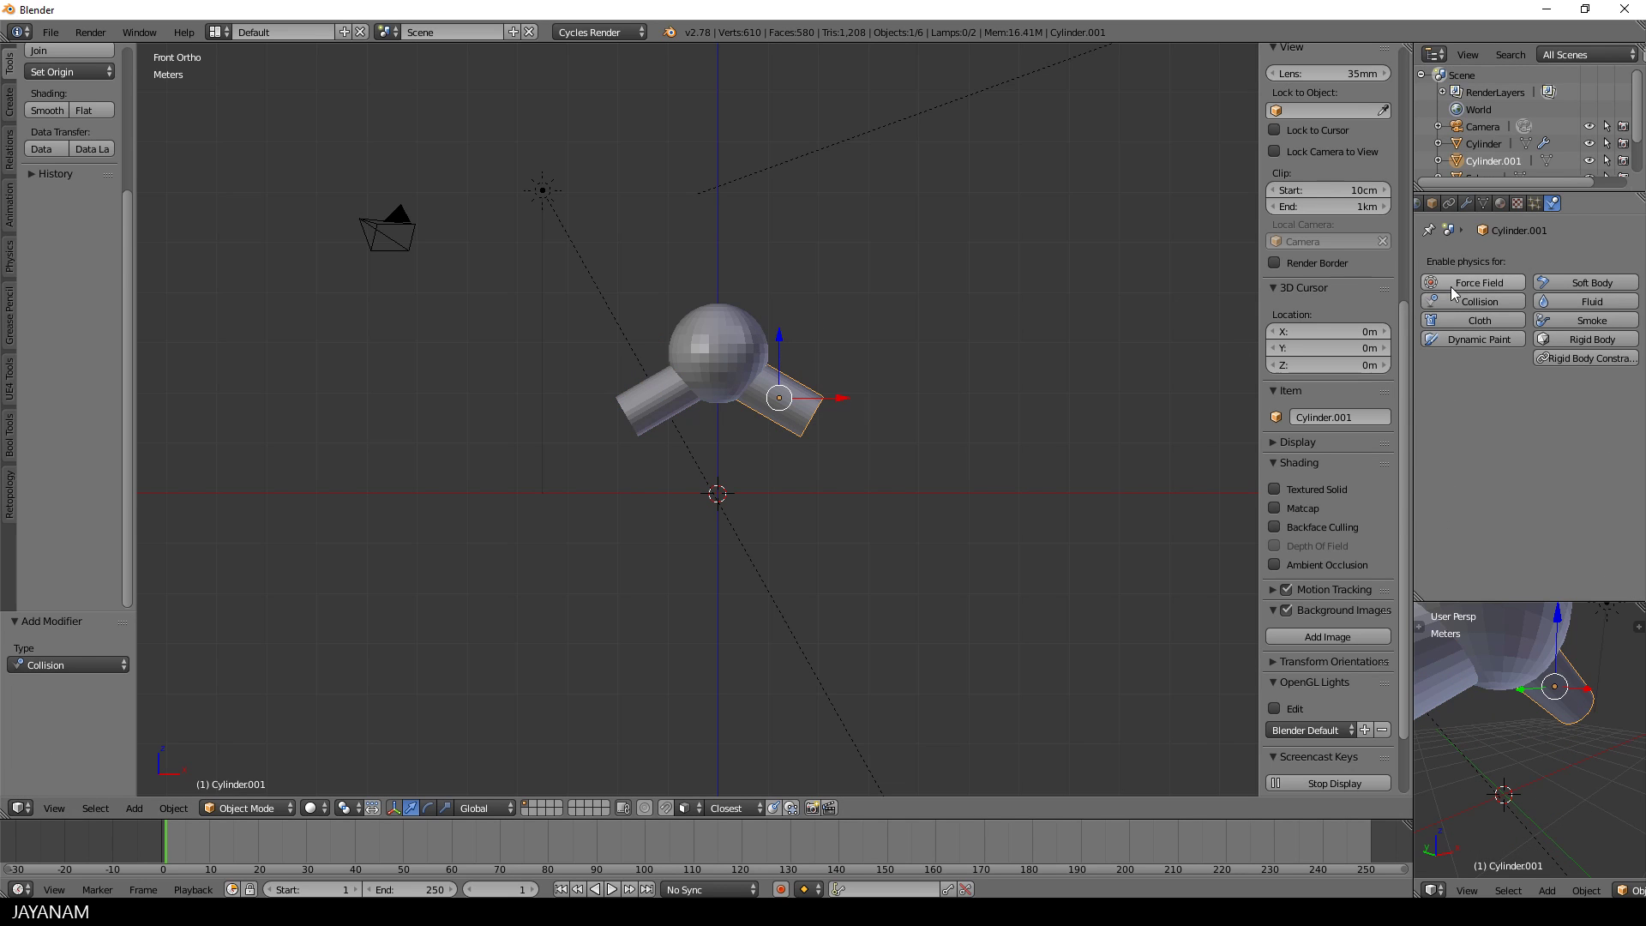
{"action": "left_click", "coordinate": [1453, 302]}
{"action": "left_click", "coordinate": [721, 351]}
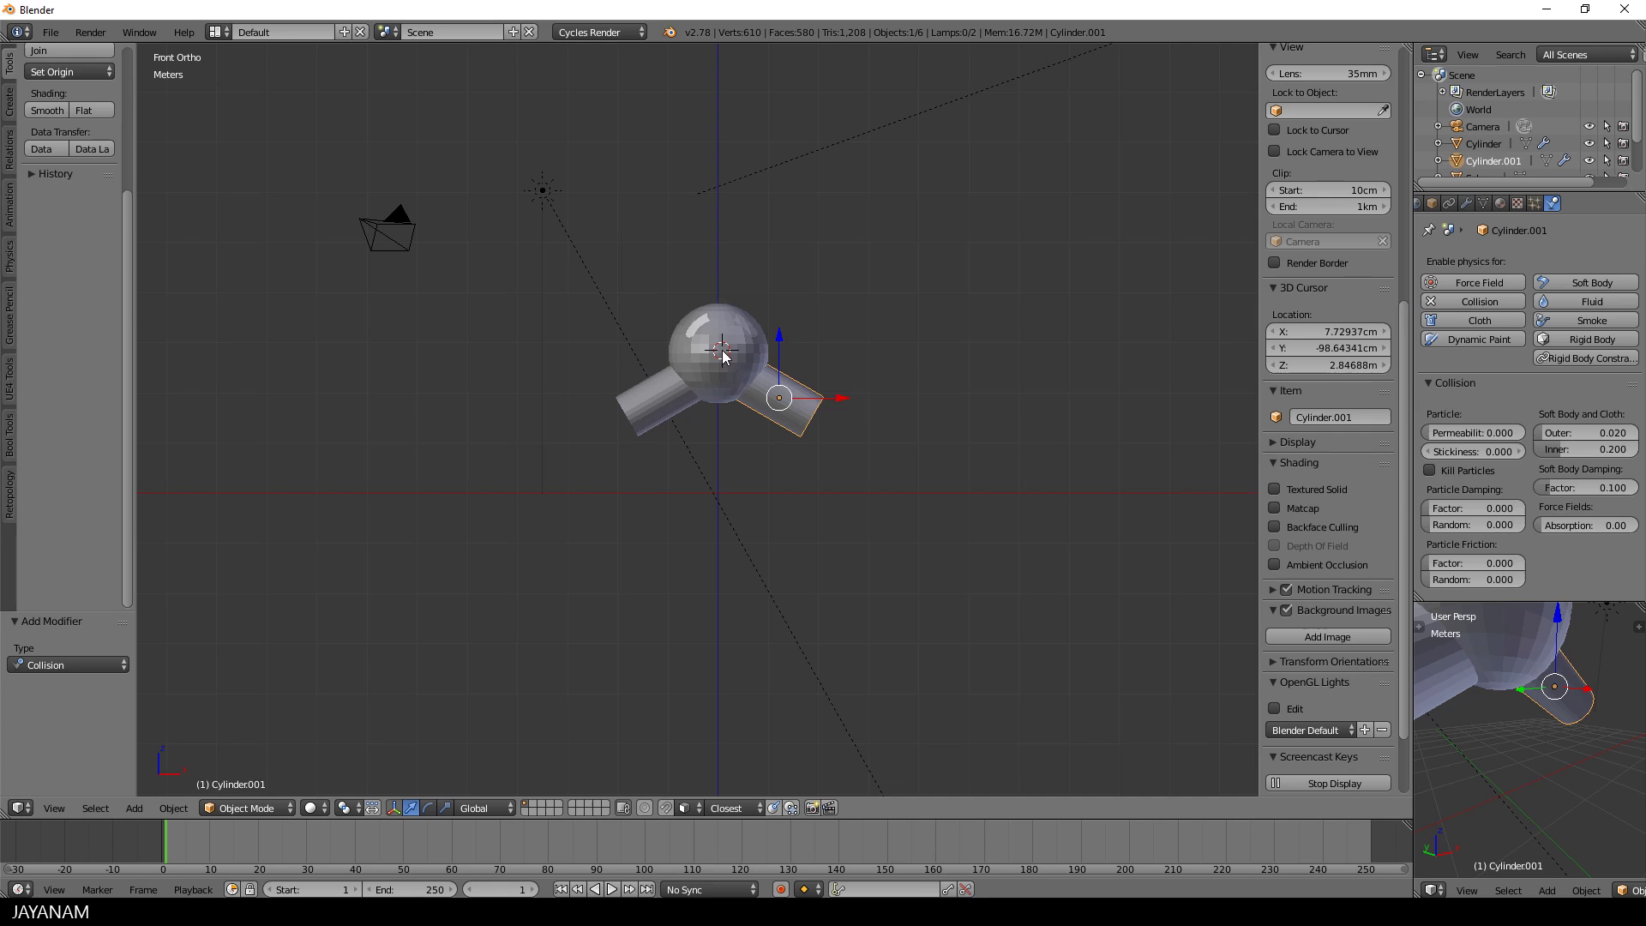
{"action": "right_click", "coordinate": [721, 354]}
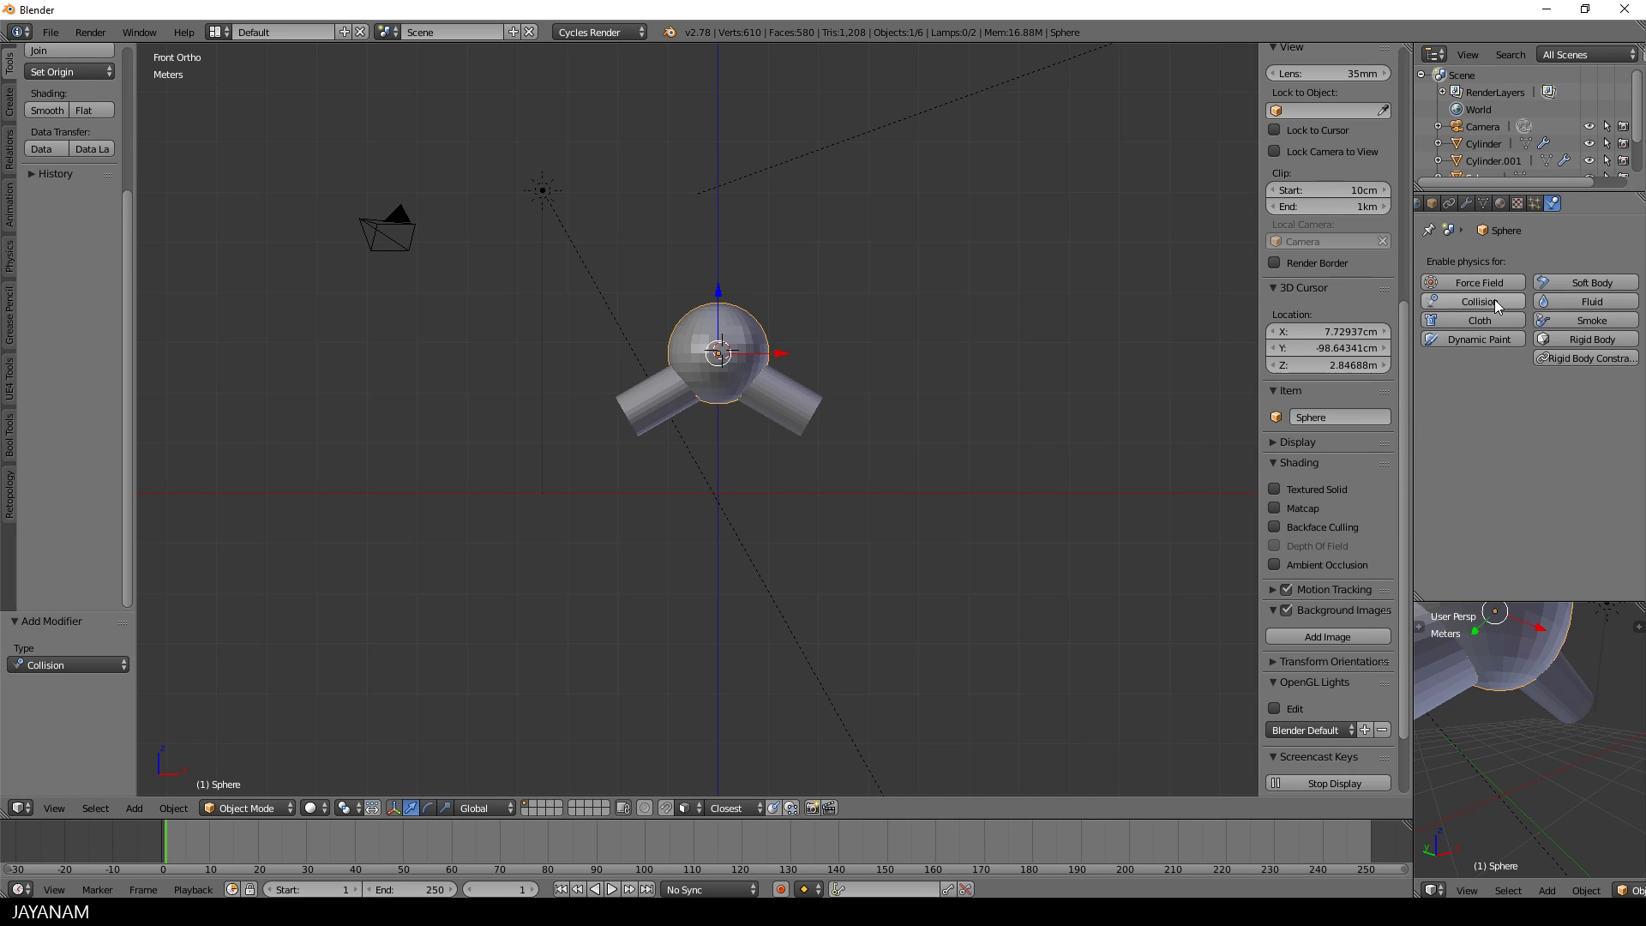
{"action": "left_click", "coordinate": [1495, 299]}
- Snap the 3D cursor to the center, add a plane there and raise it about 5.06 m along Z above the sphere
{"action": "key", "text": "shift+s"}
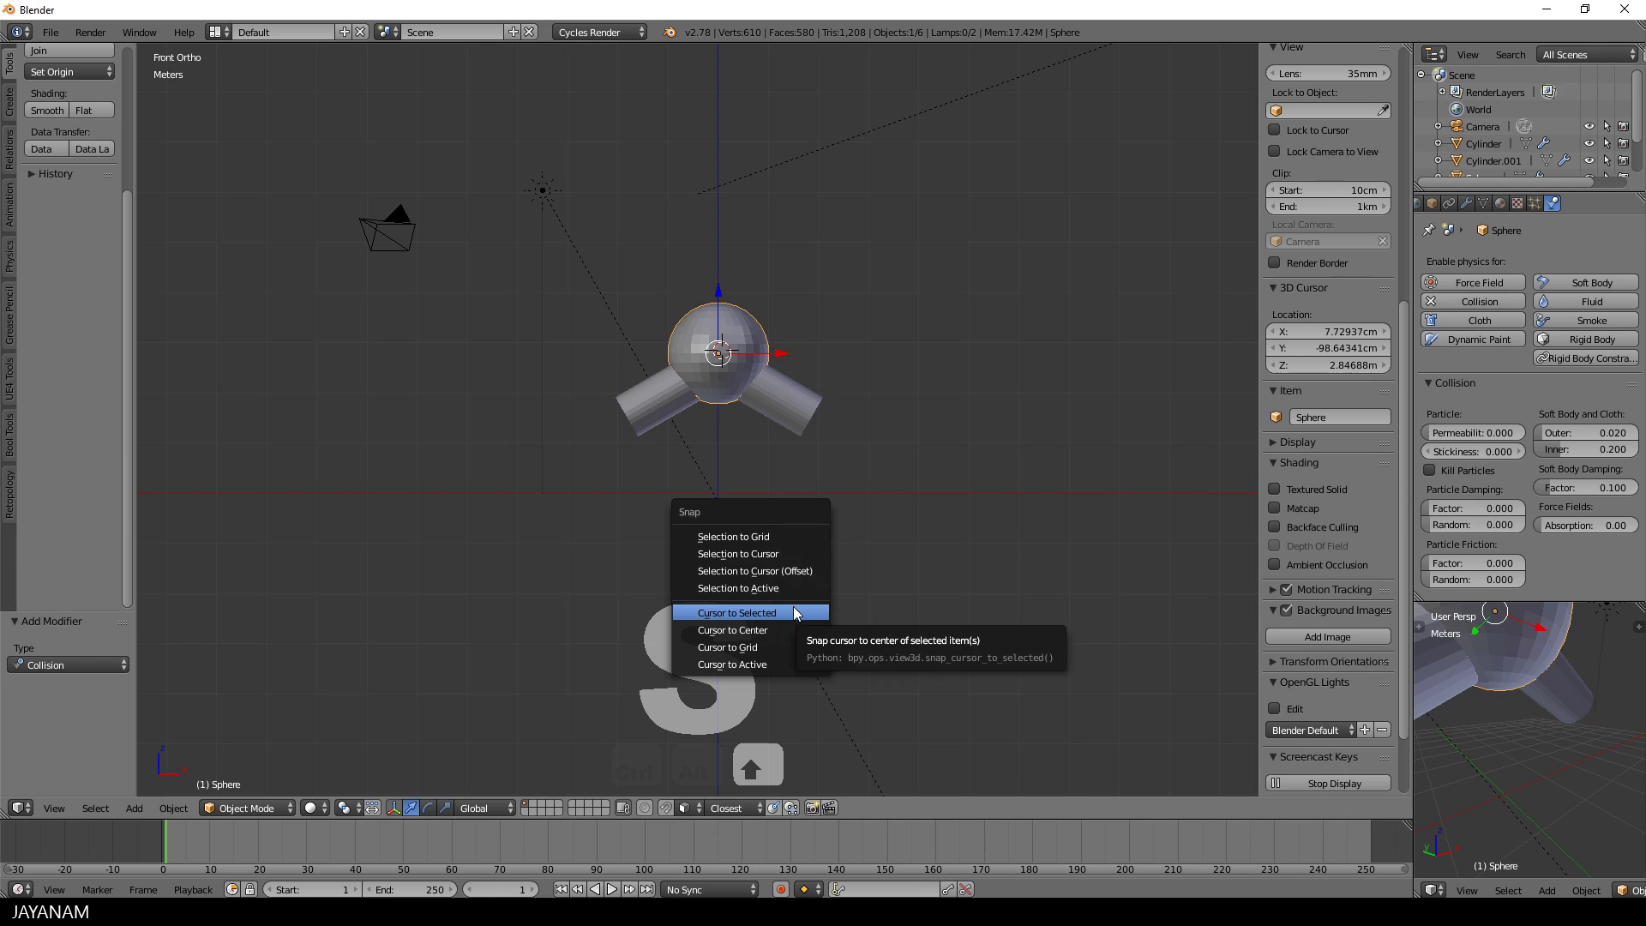
{"action": "left_click", "coordinate": [789, 630]}
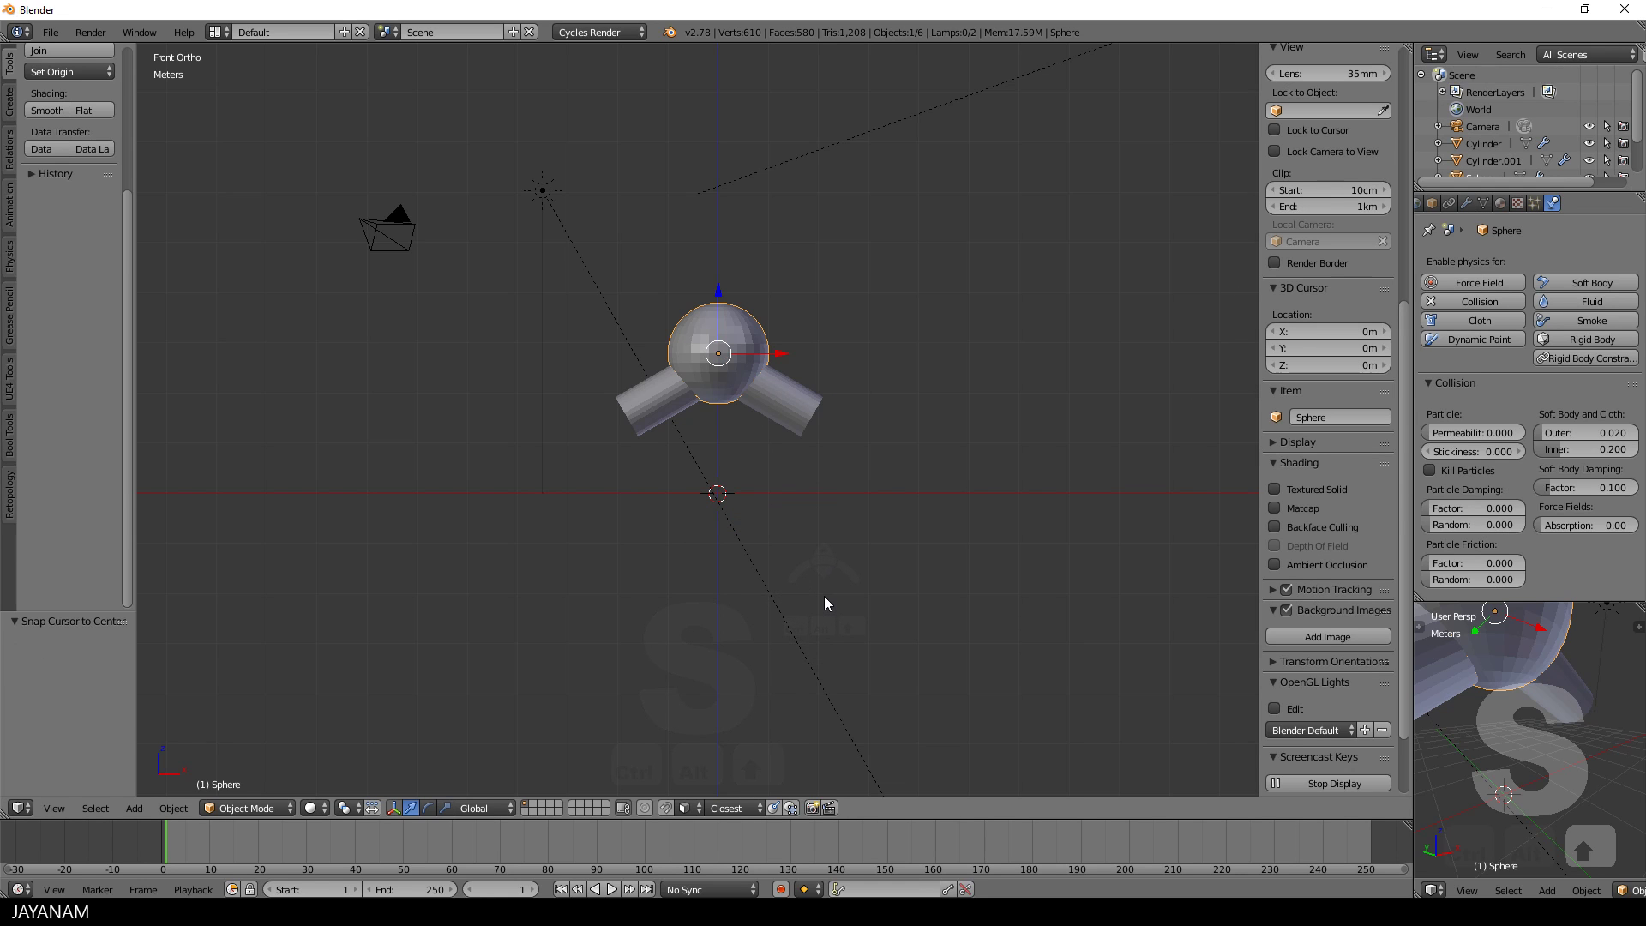
{"action": "key", "text": "shift+a"}
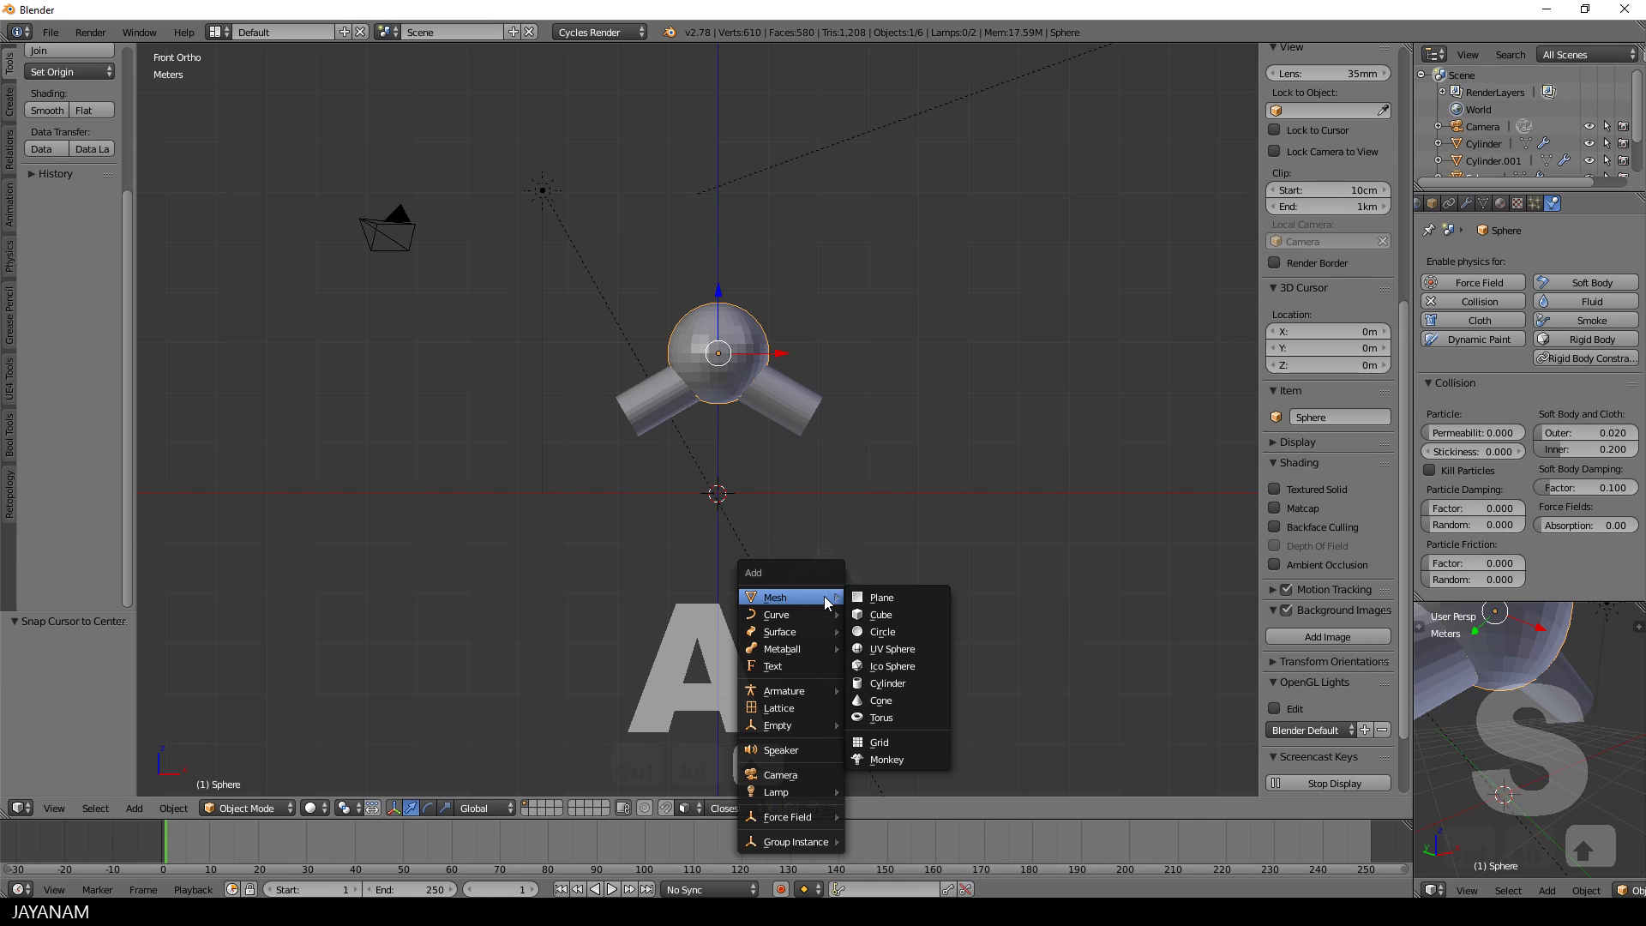
{"action": "left_click", "coordinate": [898, 597]}
{"action": "left_click_drag", "start_coordinate": [723, 434], "coordinate": [713, 174]}
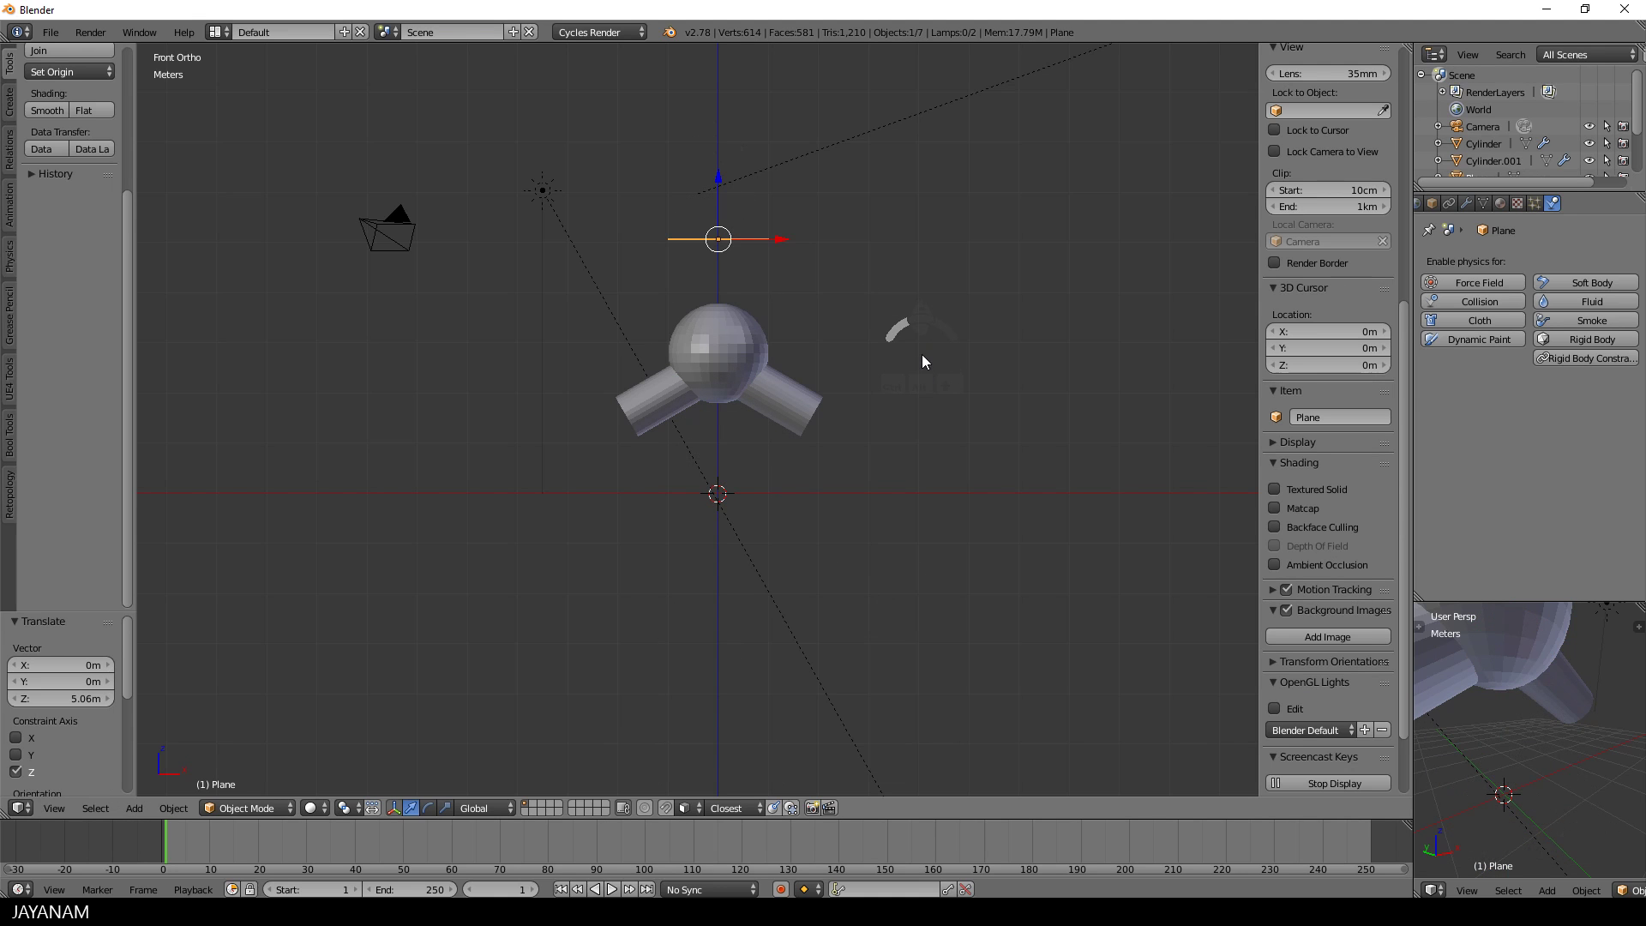
- Scale the plane uniformly by a factor of about 4.05 and again by about 0.82
{"action": "key", "text": "s"}
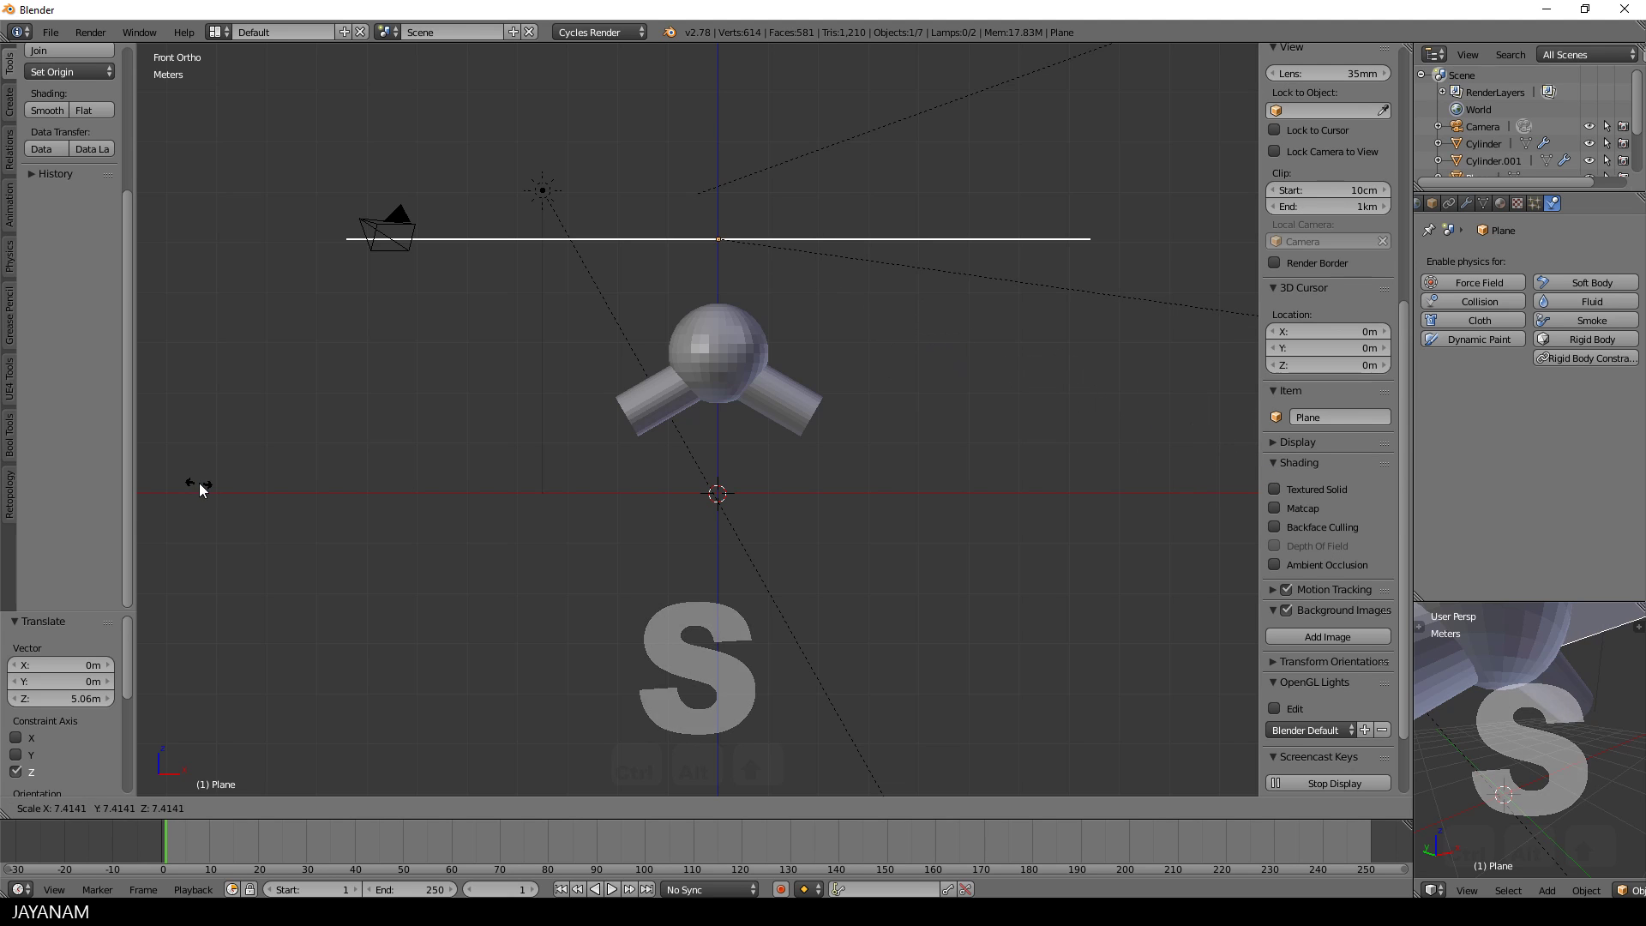
{"action": "left_click", "coordinate": [547, 205]}
{"action": "key", "text": "s"}
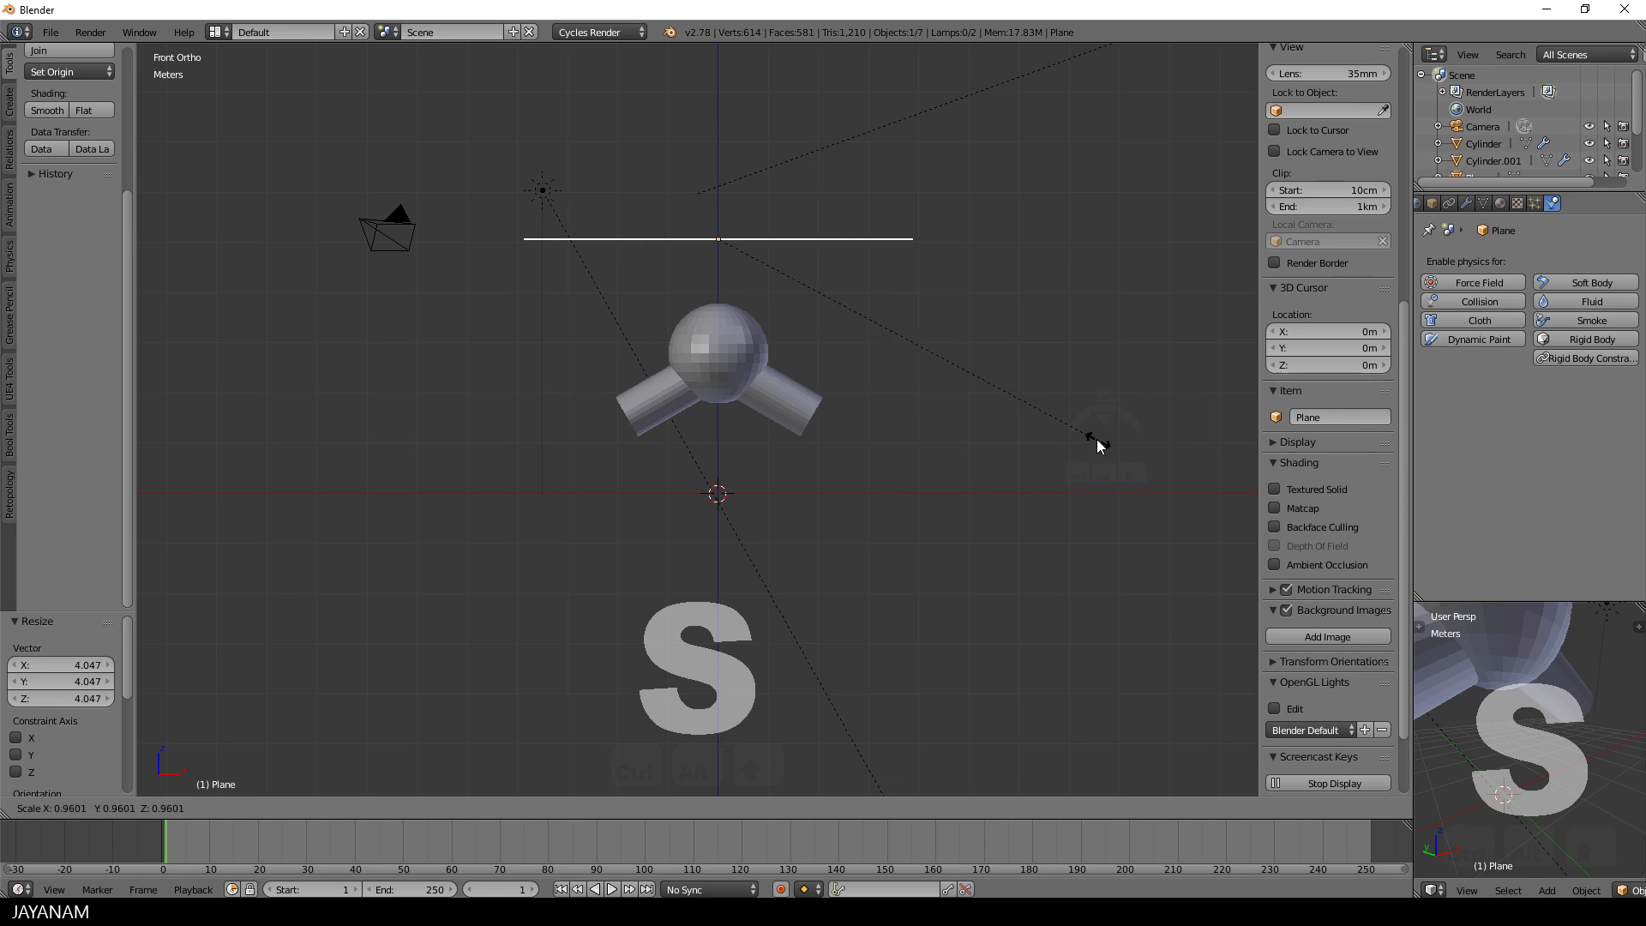
{"action": "left_click", "coordinate": [1031, 413]}
- Stretch the plane by a factor of about 1.18 along the Y axis and apply its scale
{"action": "middle_click_drag", "start_coordinate": [1029, 404], "coordinate": [935, 441]}
{"action": "key", "text": "s"}
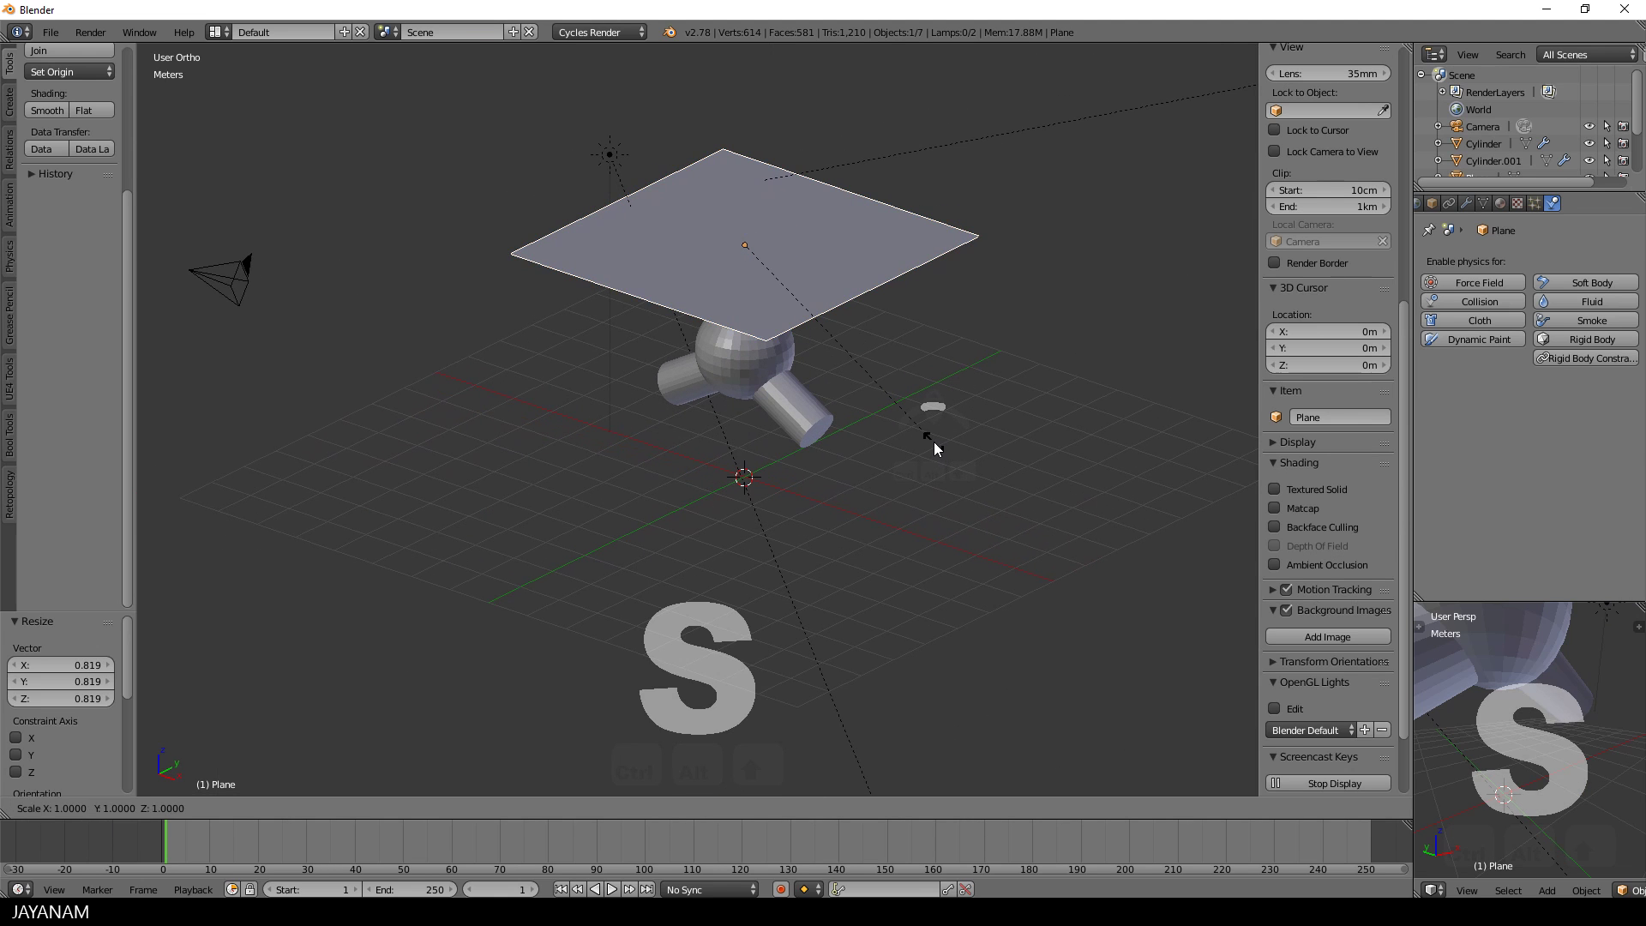
{"action": "key", "text": "y"}
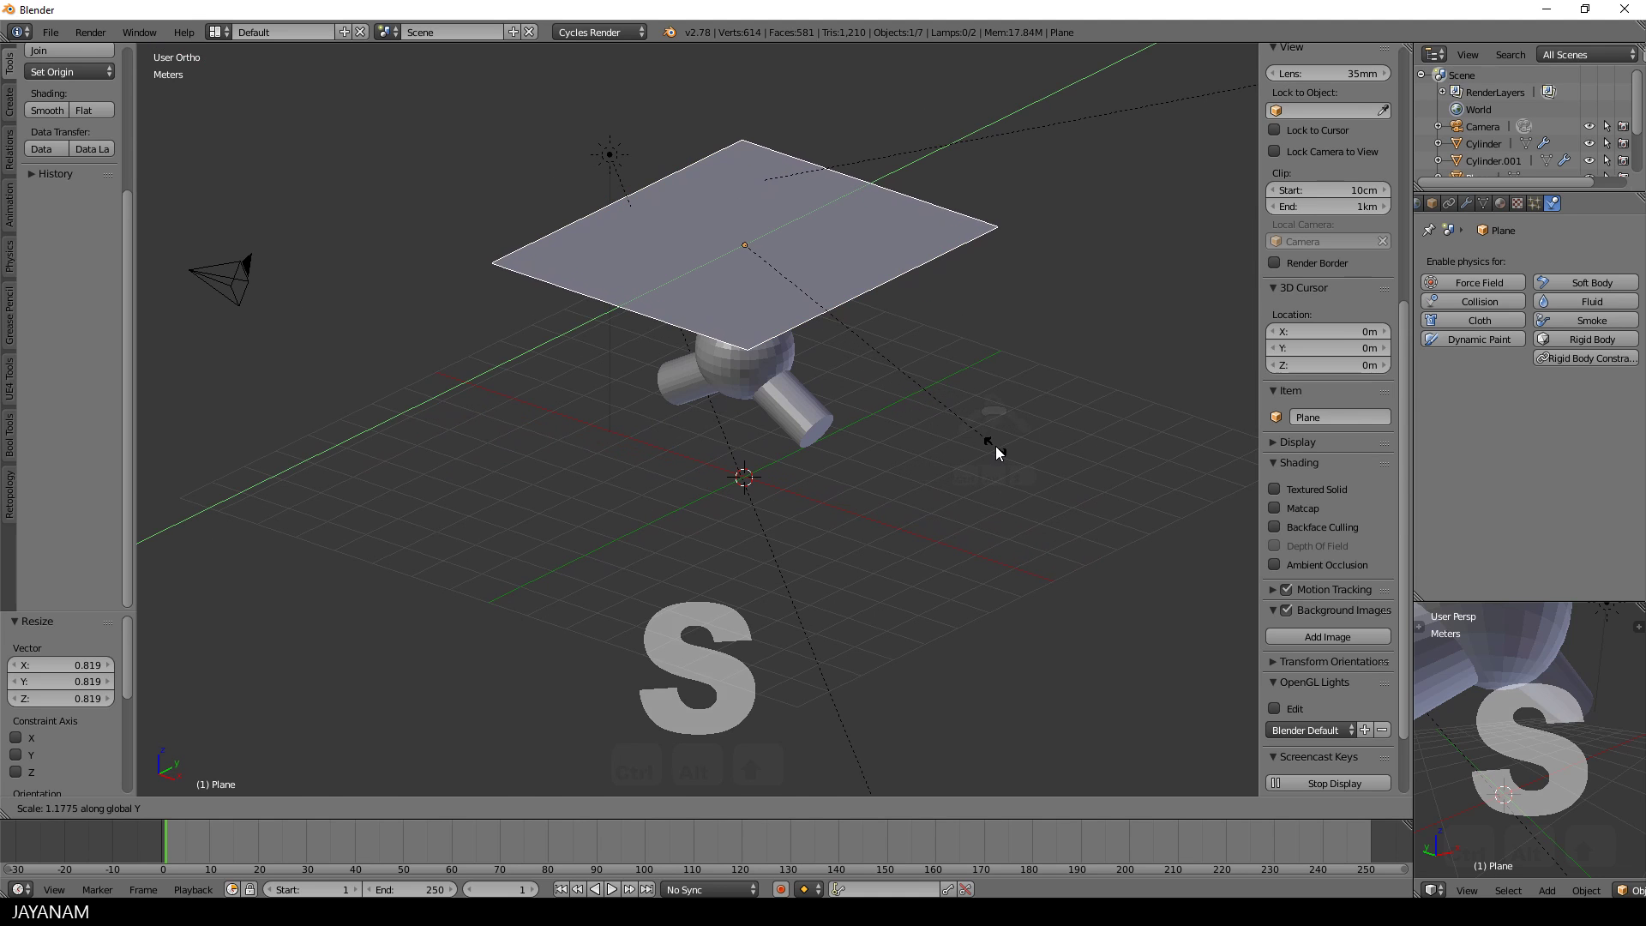
{"action": "left_click", "coordinate": [996, 446]}
{"action": "key", "text": "KP_1"}
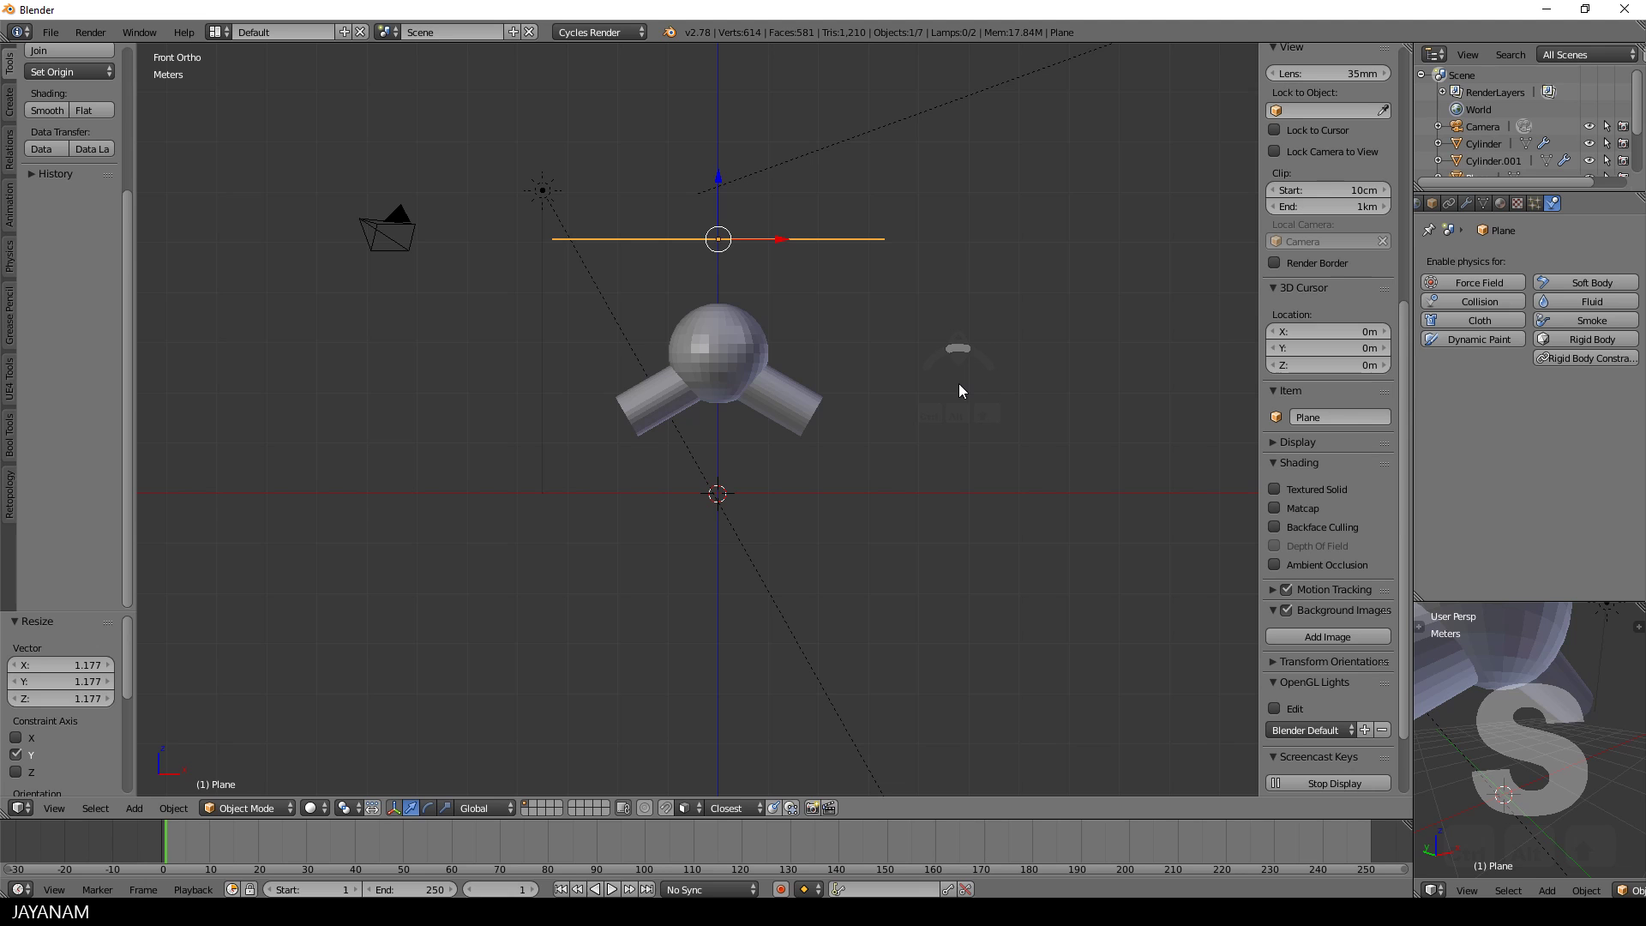
{"action": "middle_click_drag", "start_coordinate": [958, 383], "coordinate": [903, 415]}
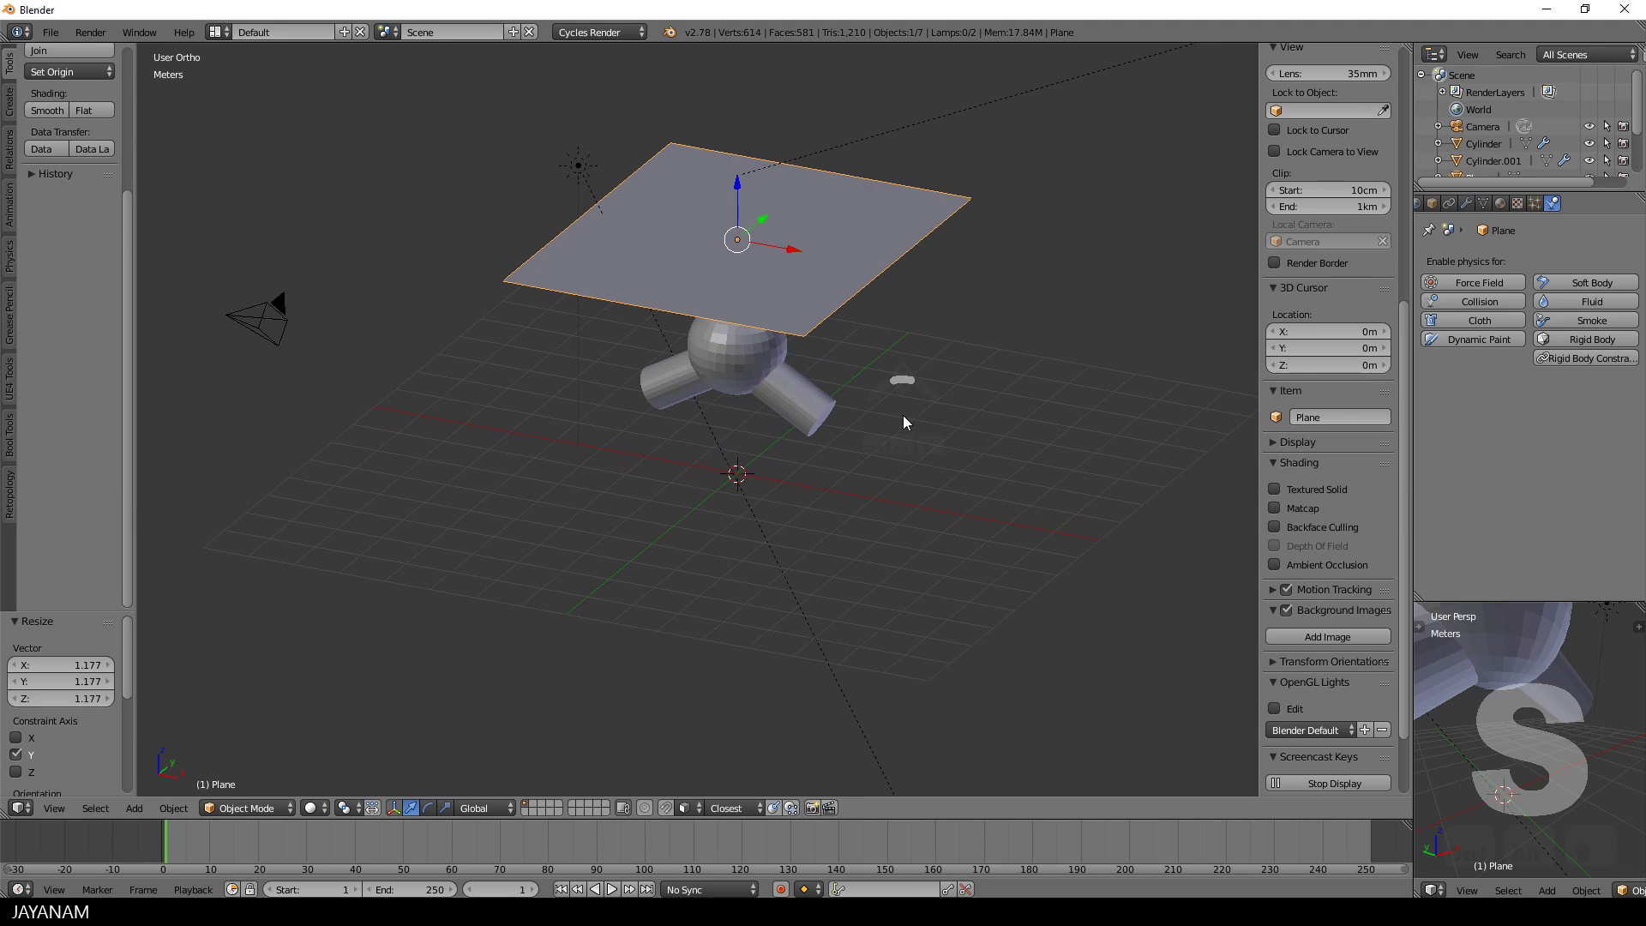
{"action": "key", "text": "ctrl+a"}
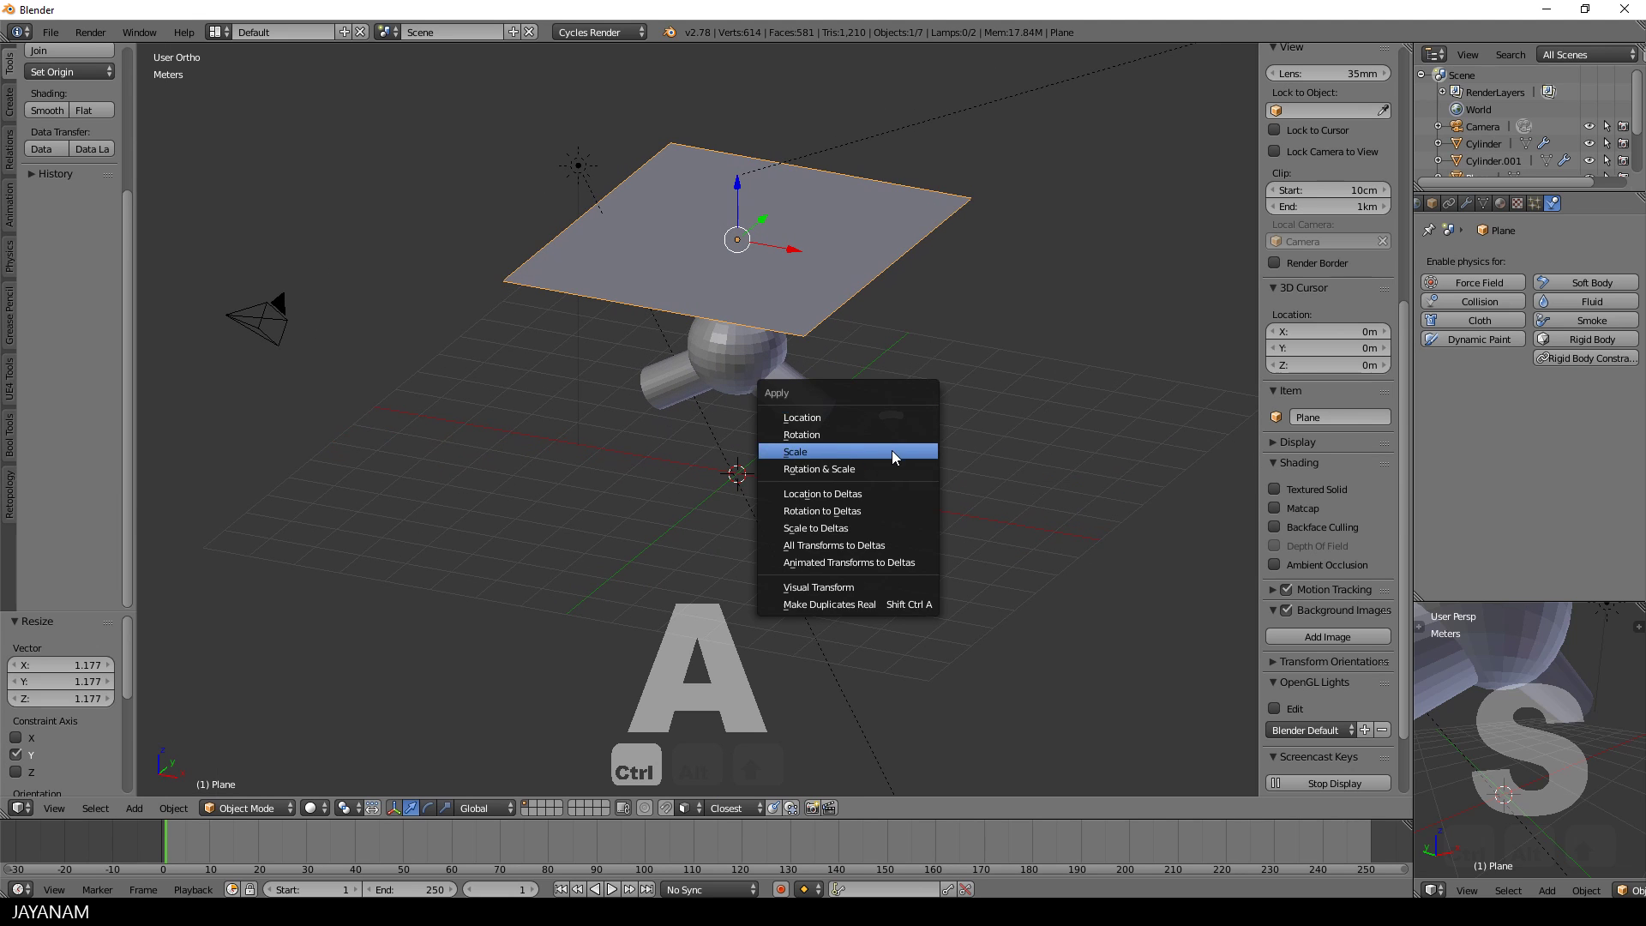
{"action": "left_click", "coordinate": [894, 448]}
- Subdivide the plane's mesh five times in Edit Mode and return to Object Mode
{"action": "key", "text": "Tab"}
{"action": "left_click", "coordinate": [1019, 402]}
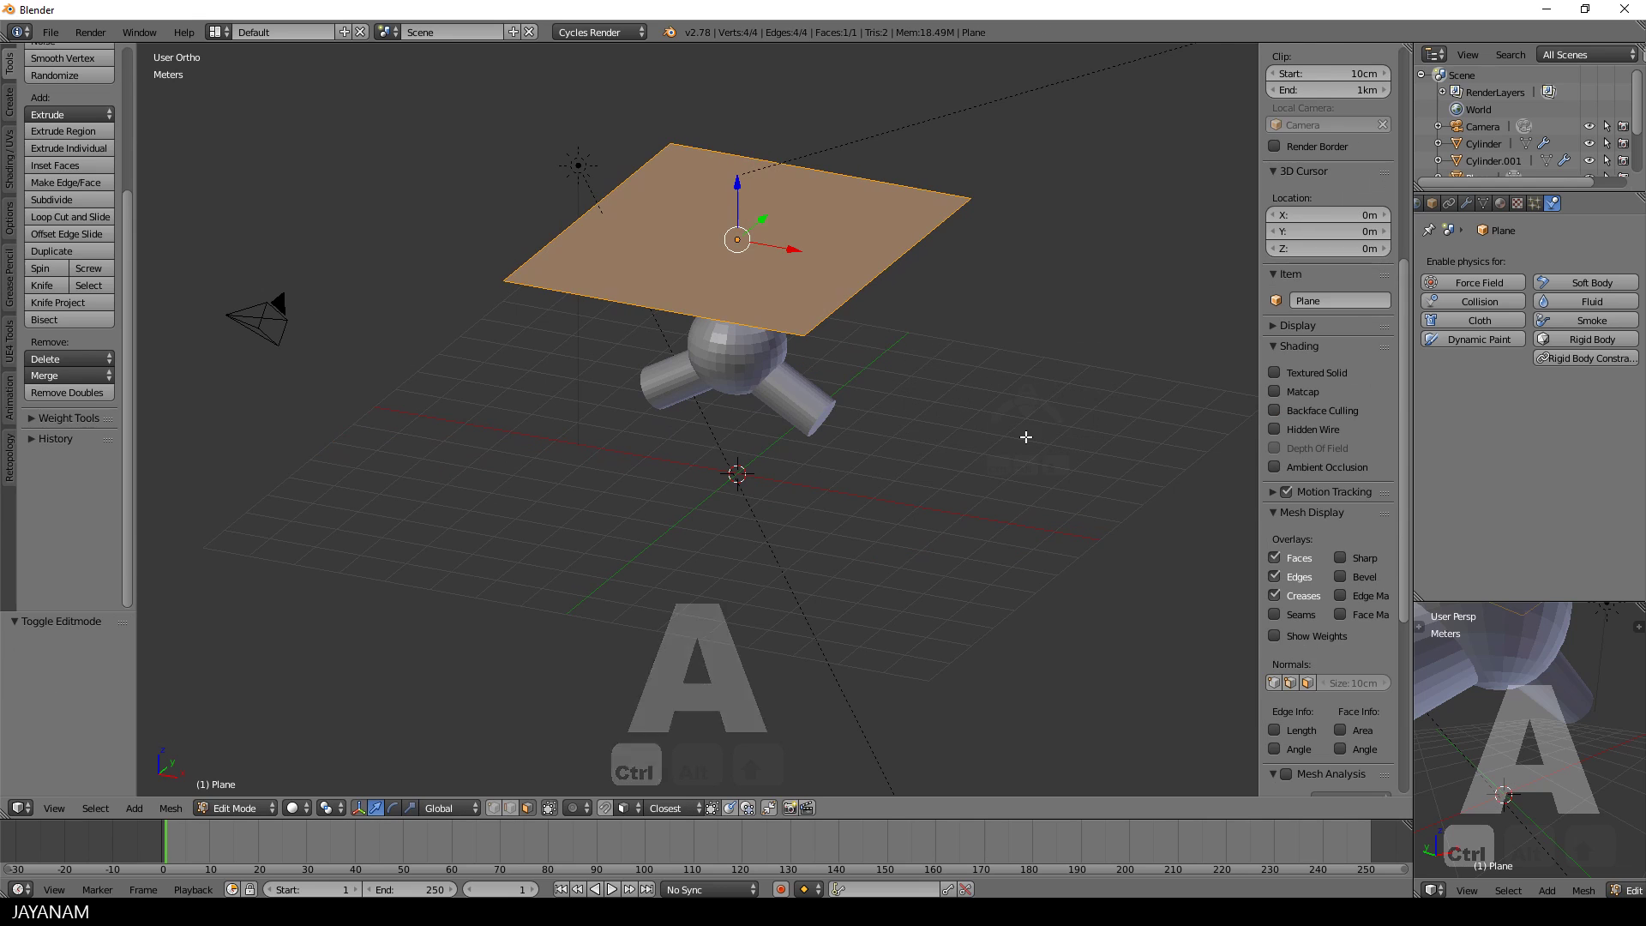
{"action": "key", "text": "w"}
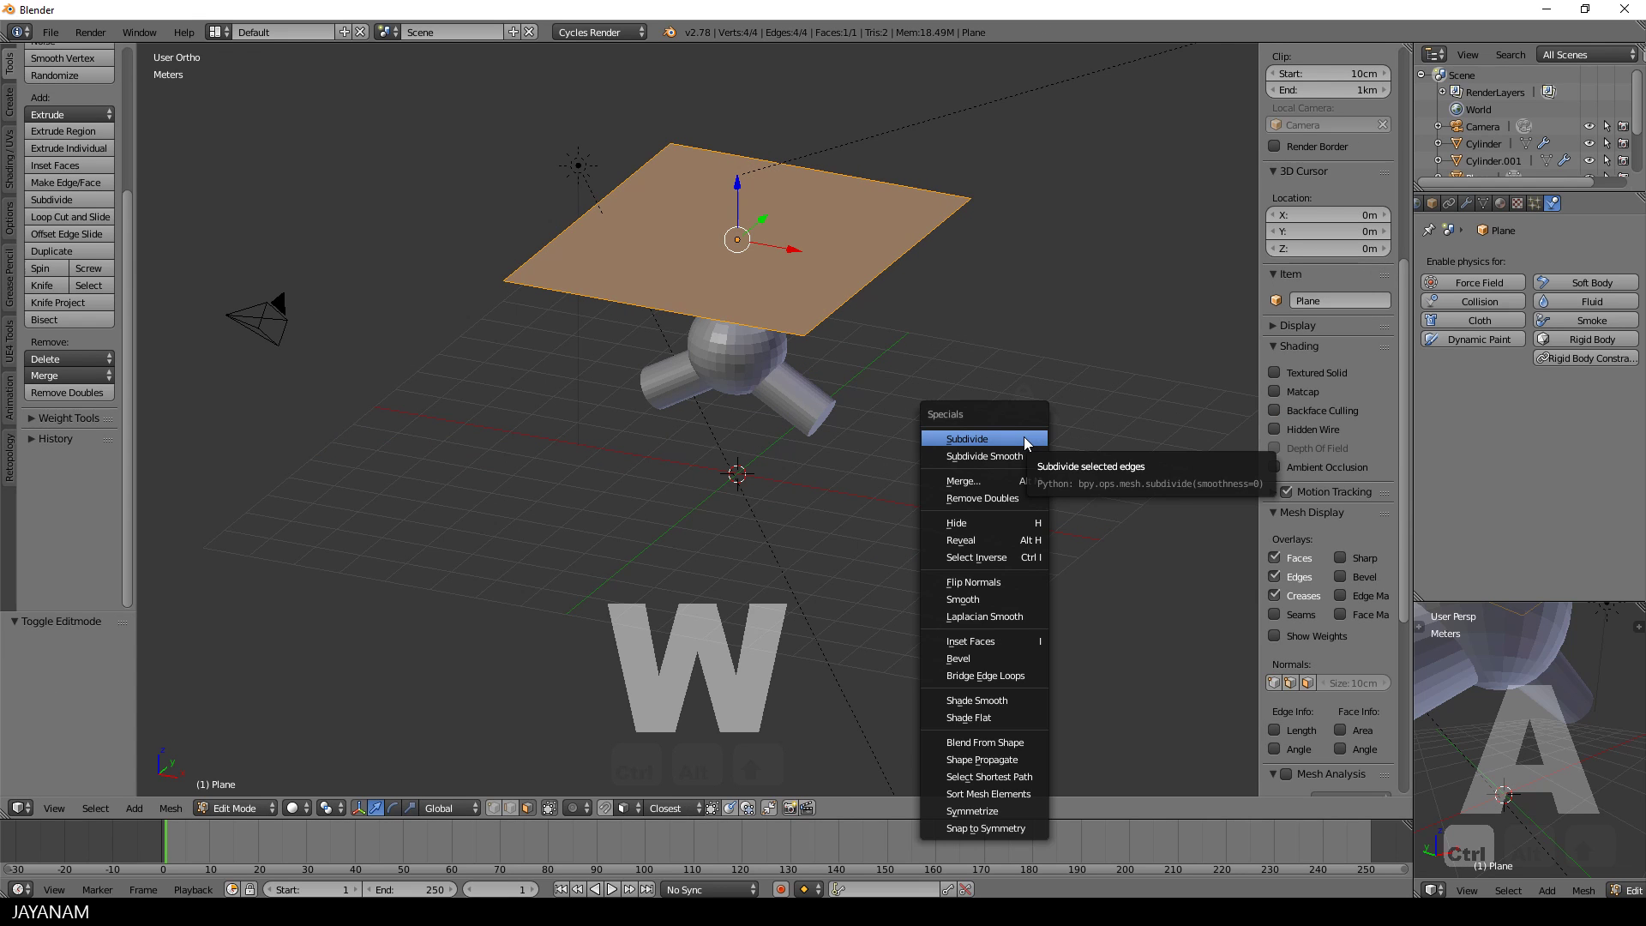
{"action": "left_click", "coordinate": [1024, 437]}
{"action": "key", "text": "w"}
{"action": "left_click", "coordinate": [1024, 437]}
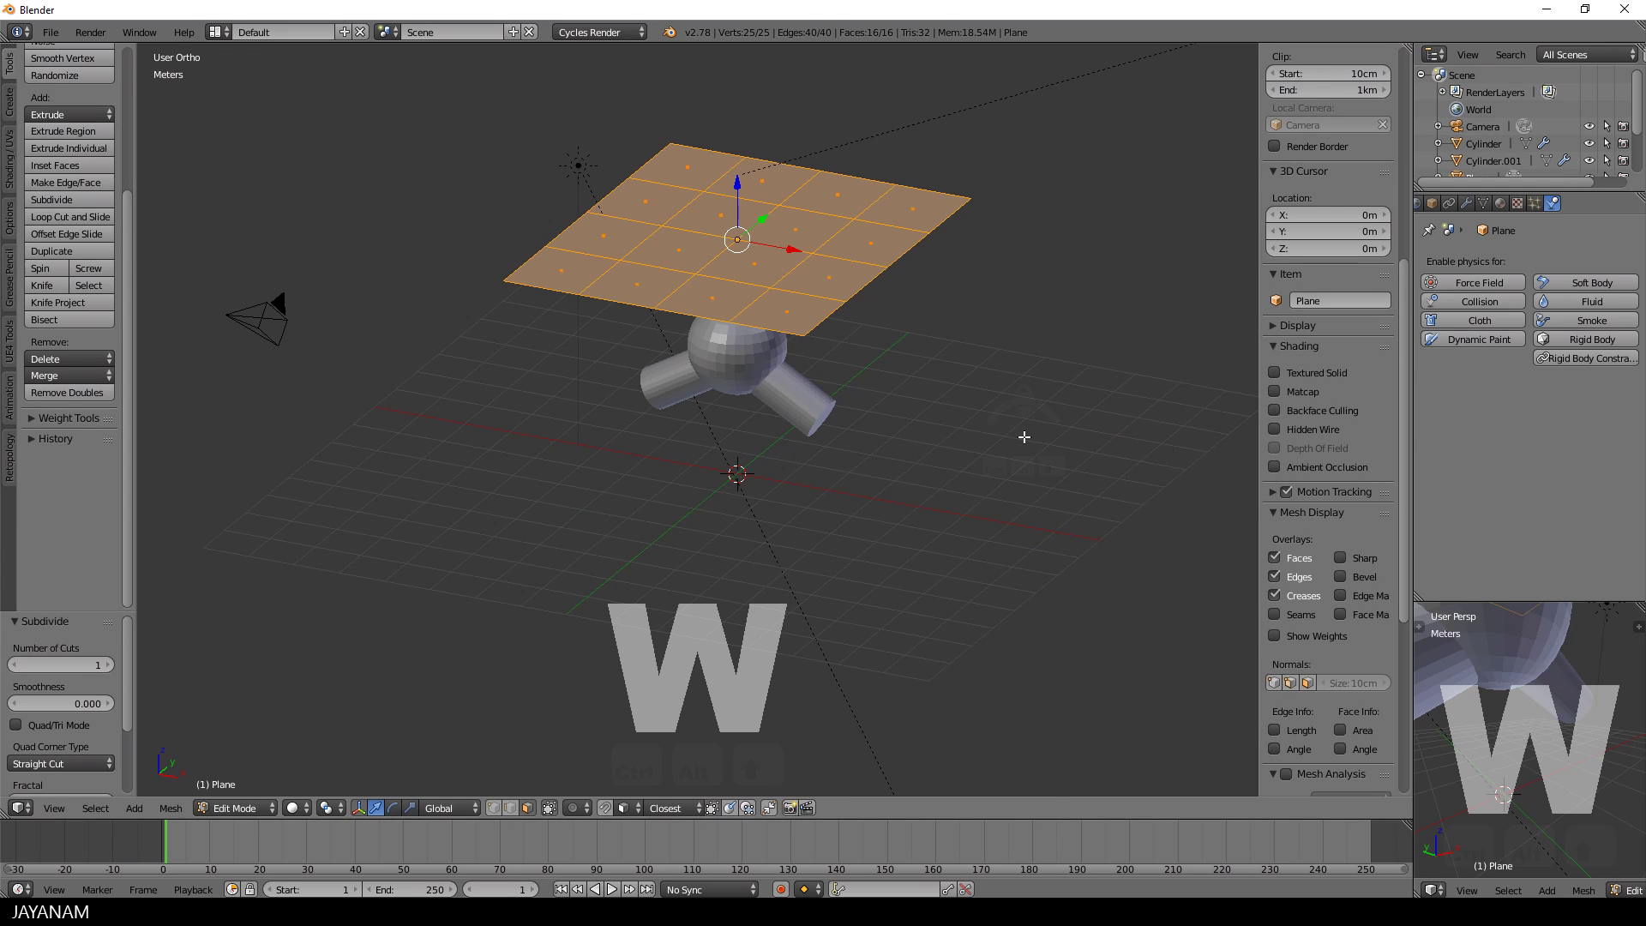
{"action": "key", "text": "w"}
{"action": "left_click", "coordinate": [1024, 437]}
{"action": "key", "text": "w"}
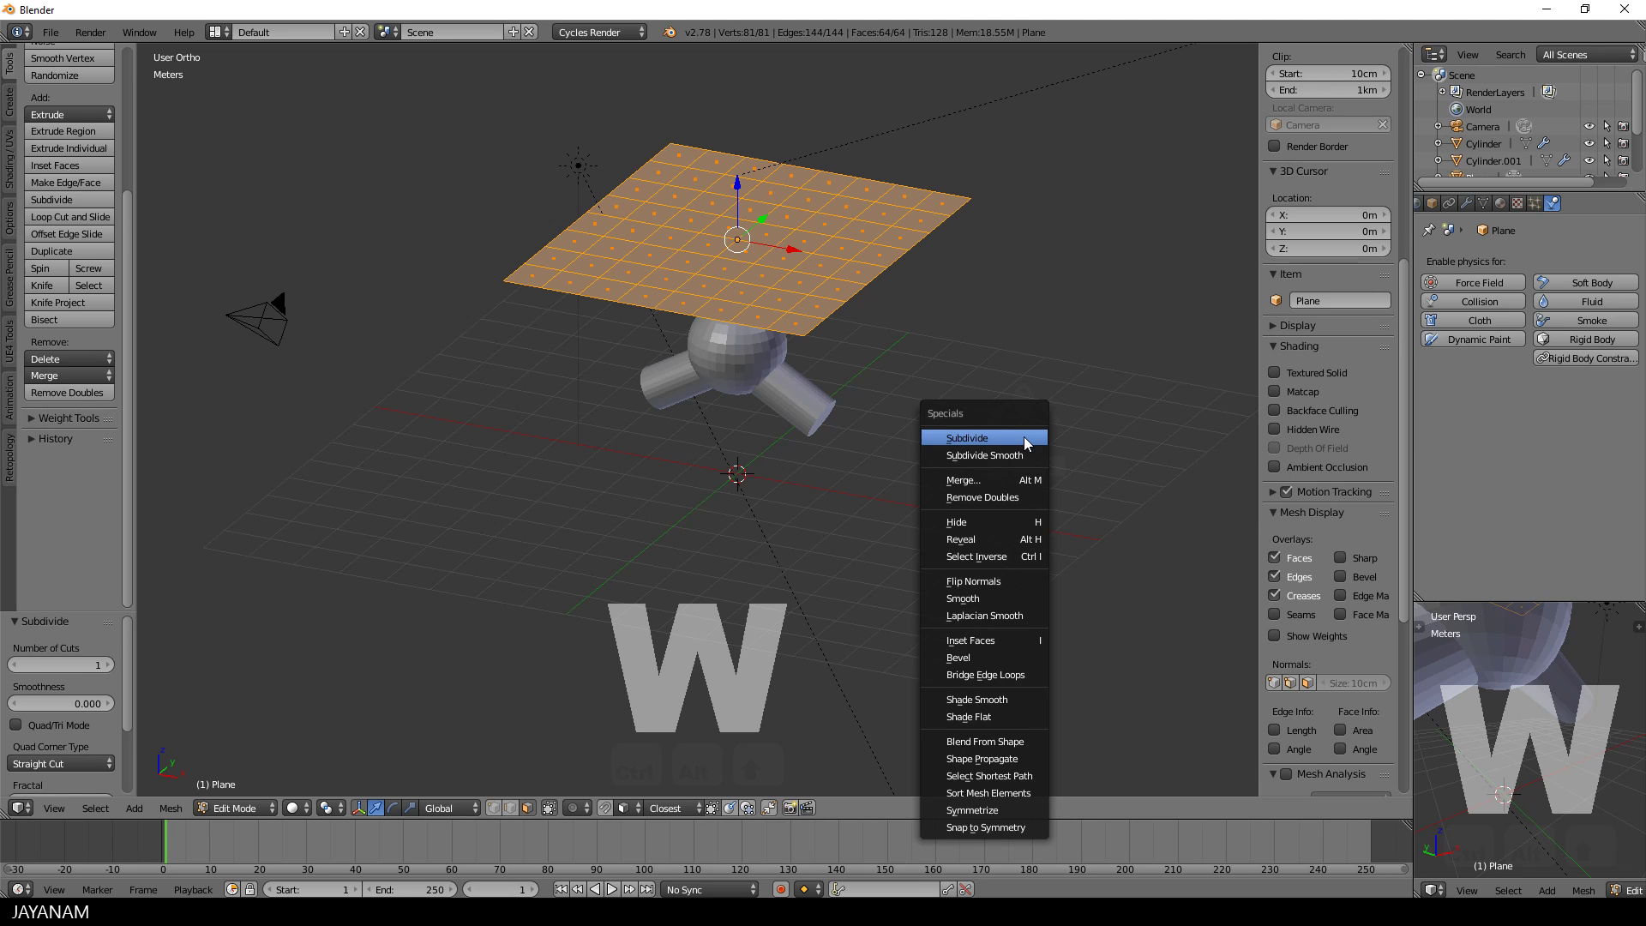
{"action": "left_click", "coordinate": [1025, 437]}
{"action": "key", "text": "w"}
{"action": "left_click", "coordinate": [1024, 437]}
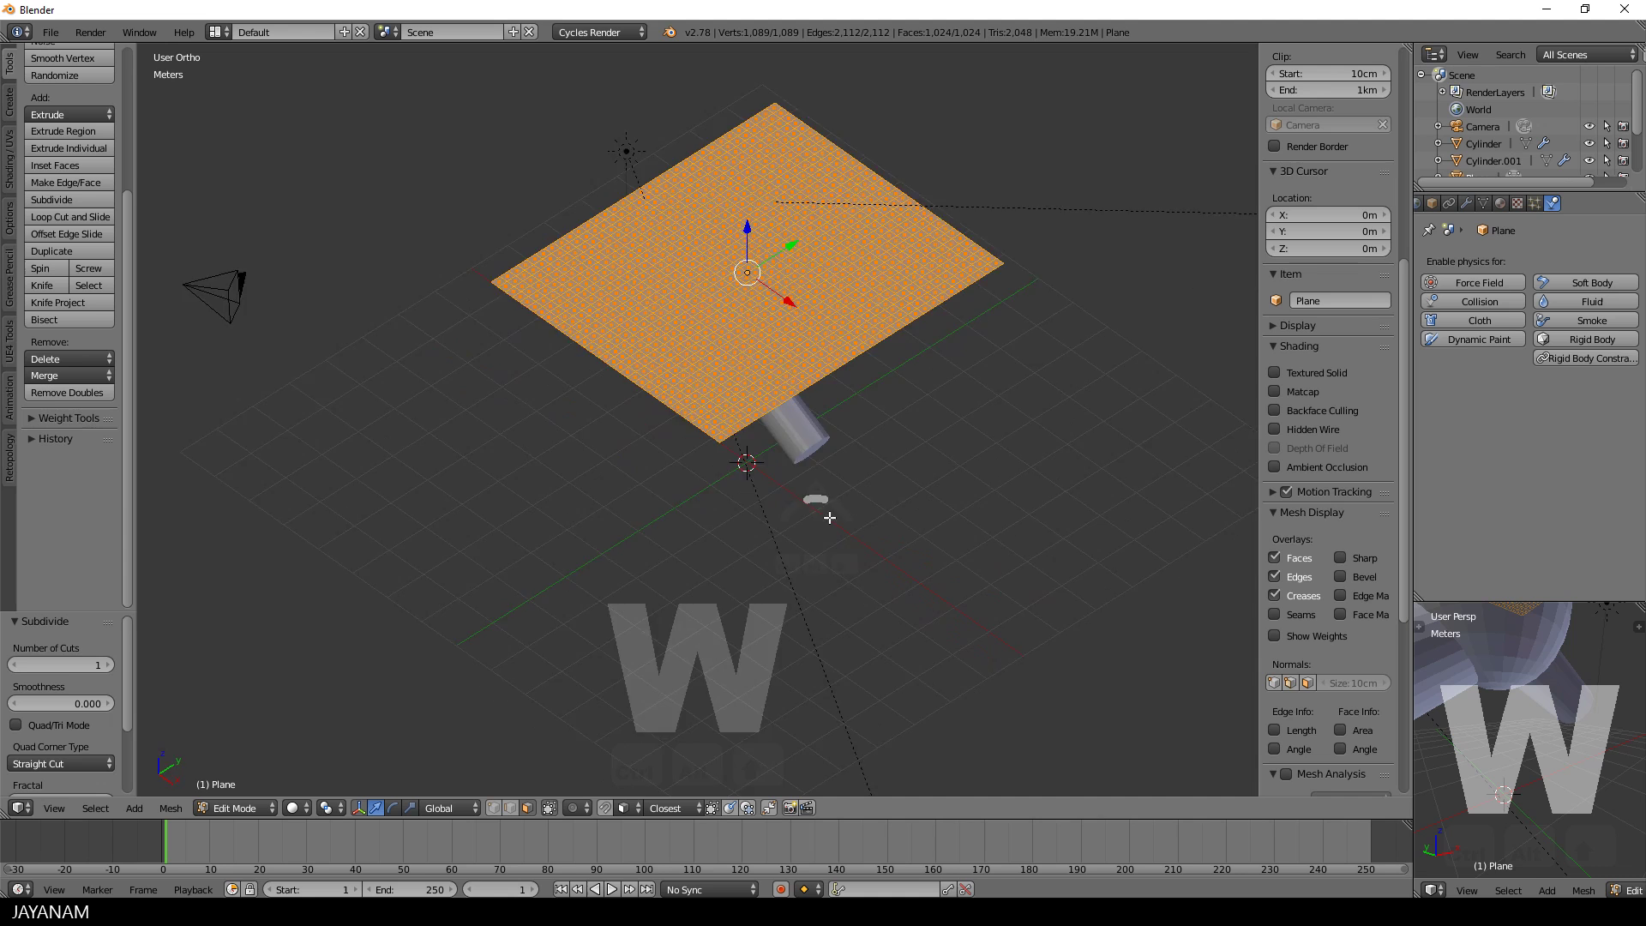
{"action": "key", "text": "KP_1"}
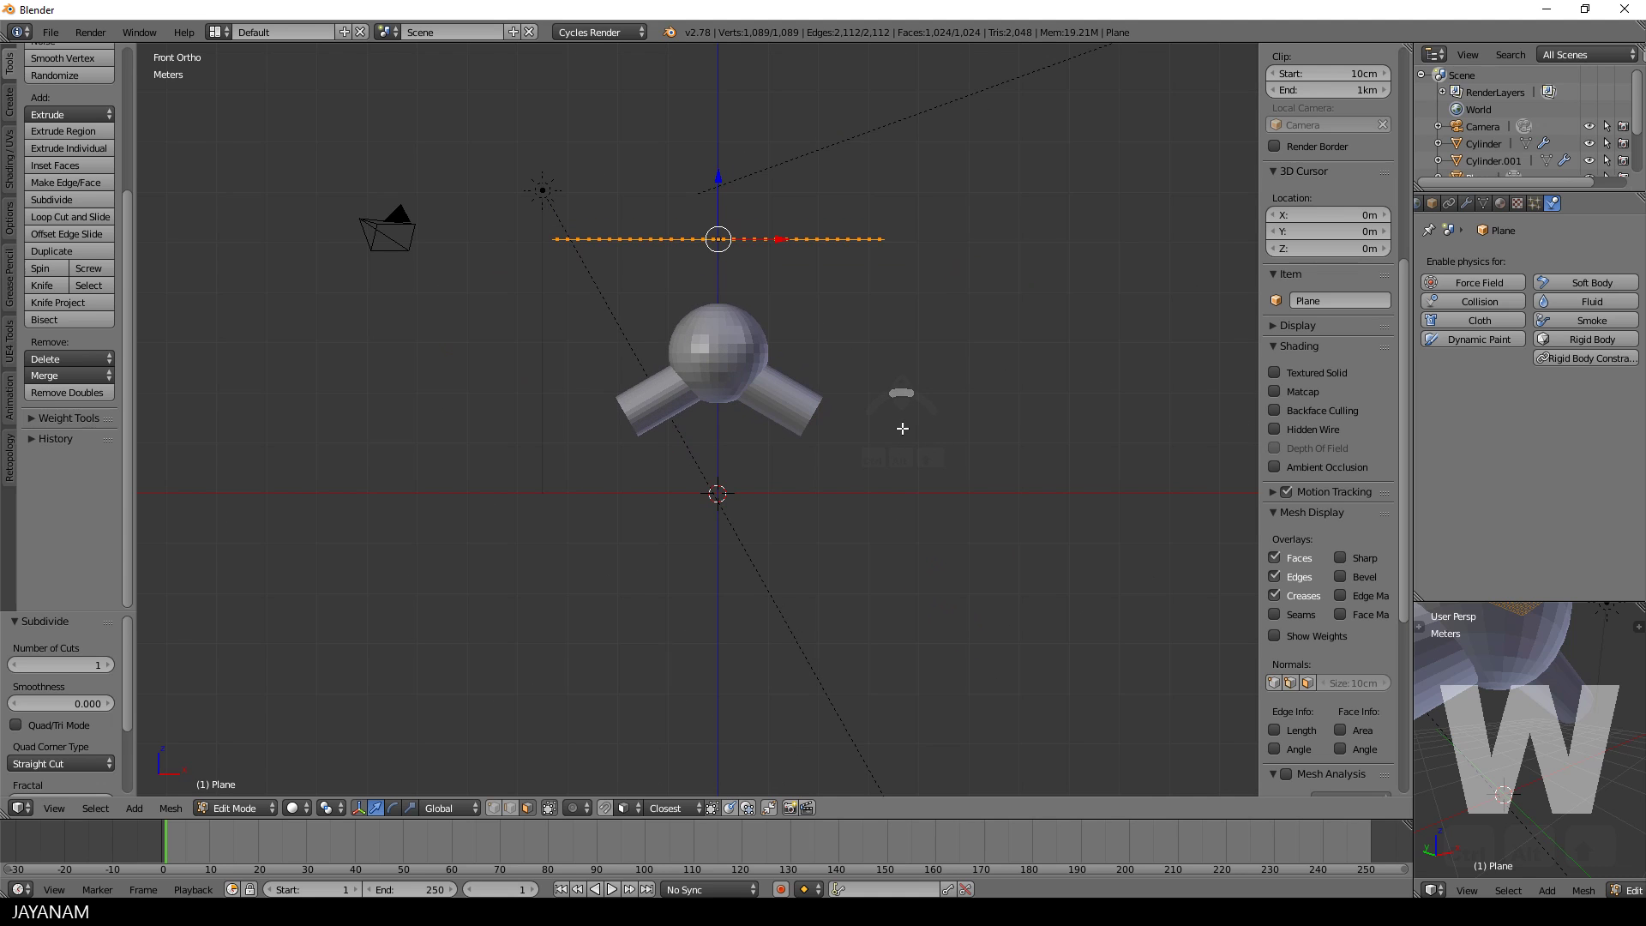
{"action": "key", "text": "Tab"}
{"action": "left_click", "coordinate": [725, 432]}
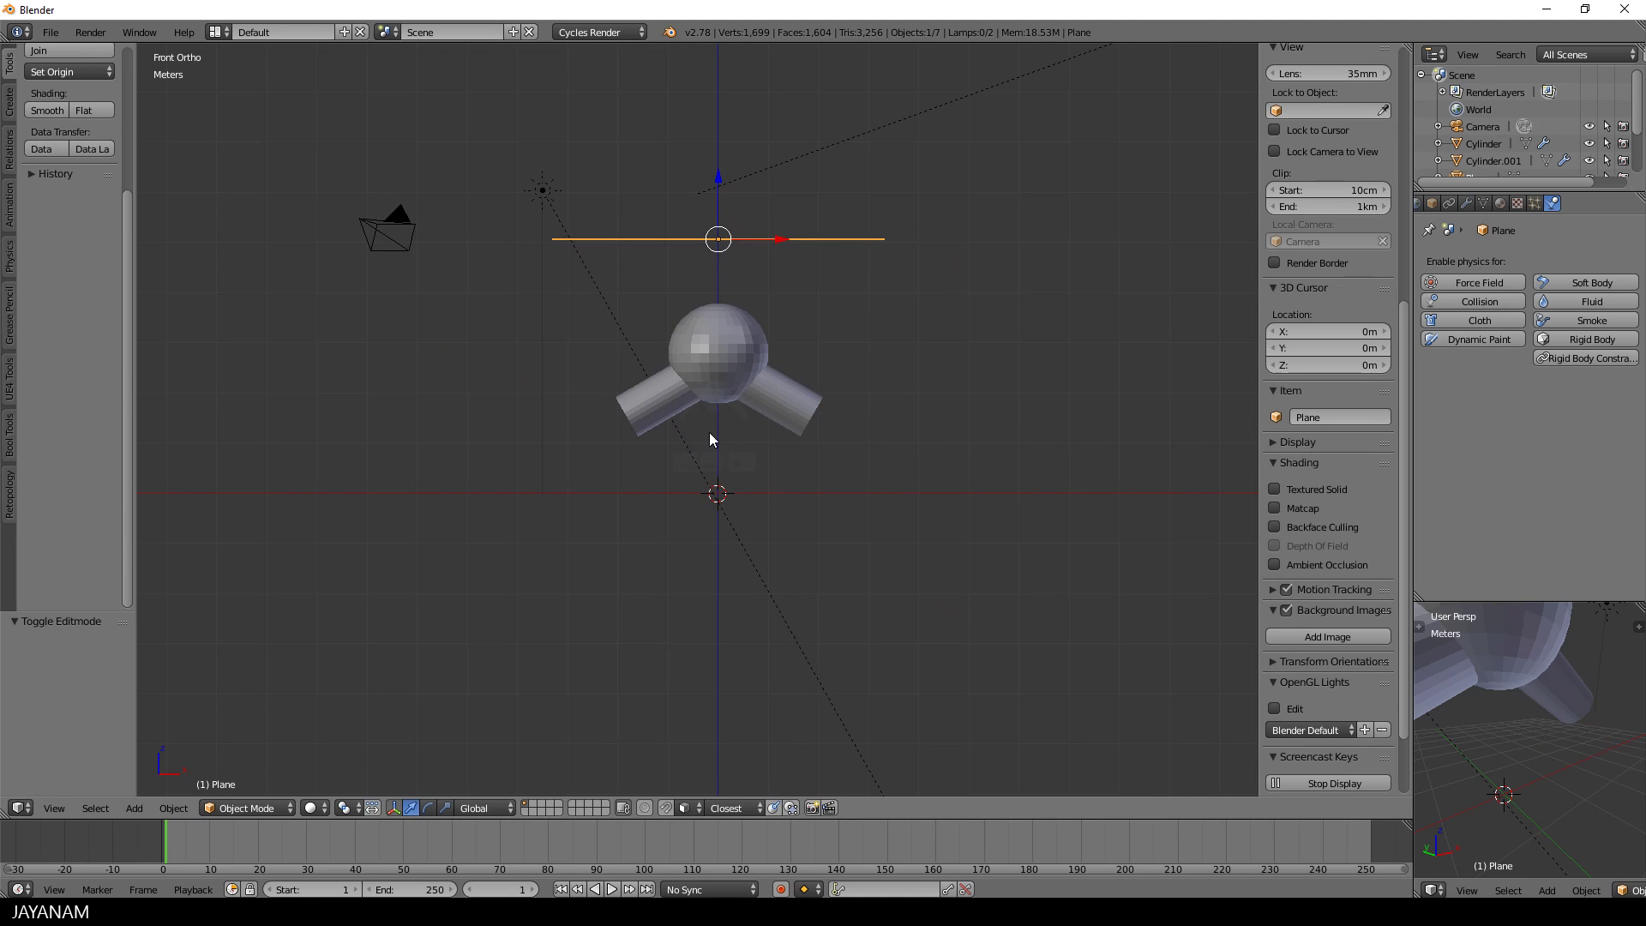
- Enable cloth physics on the plane and choose the Silk preset
{"action": "left_click", "coordinate": [1478, 322]}
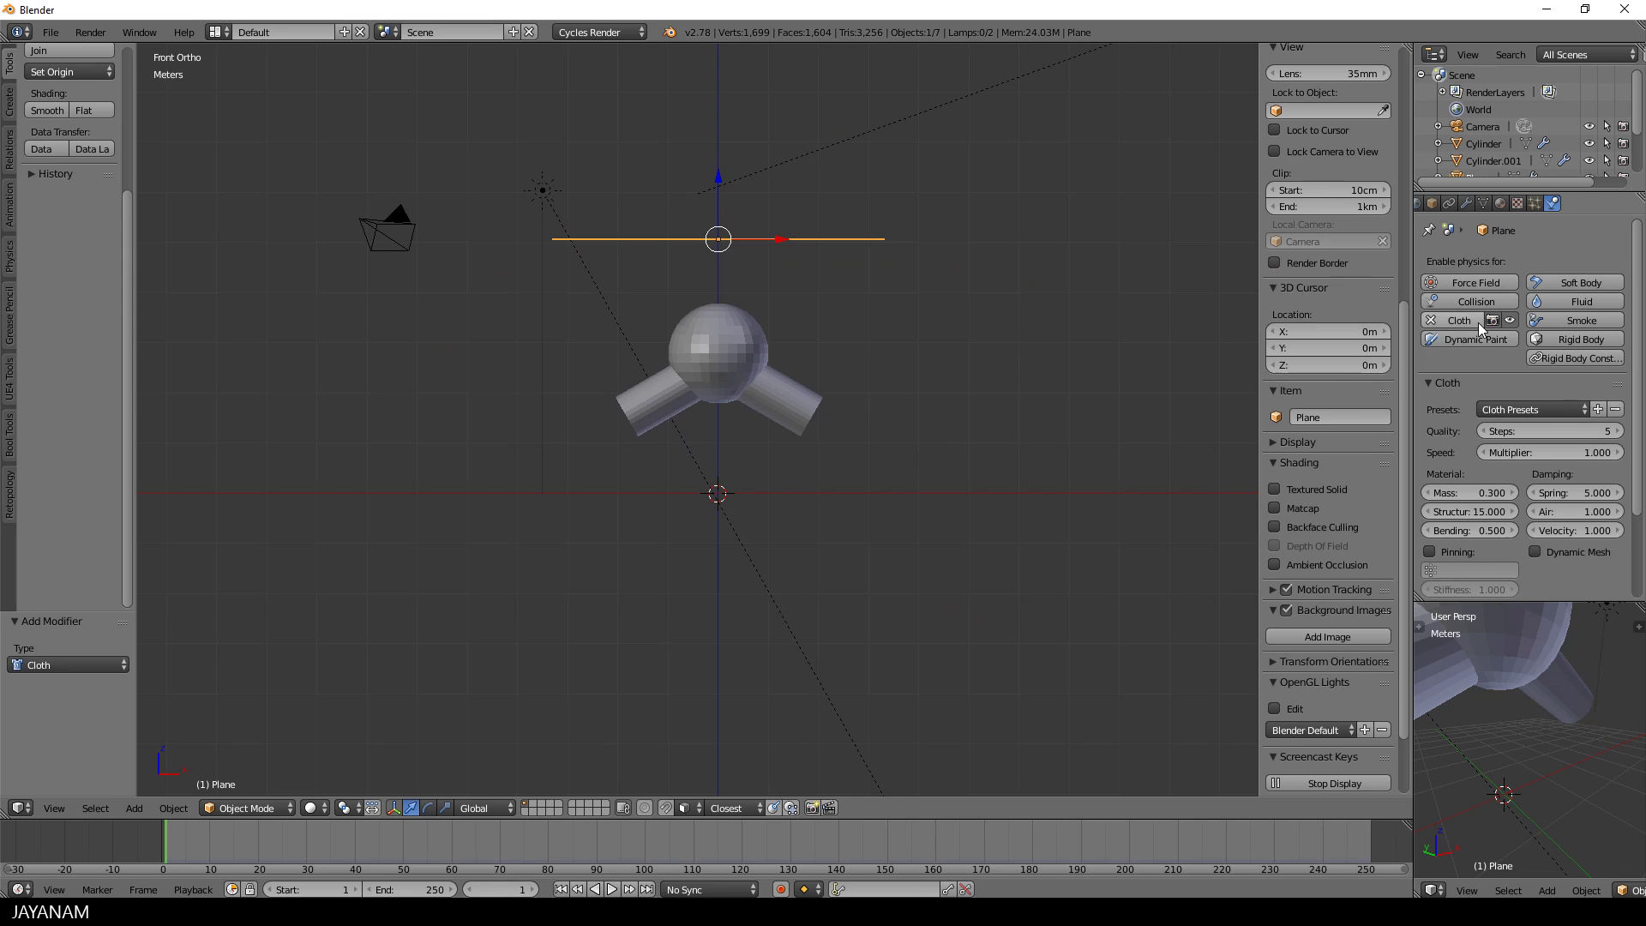
{"action": "left_click", "coordinate": [1550, 410]}
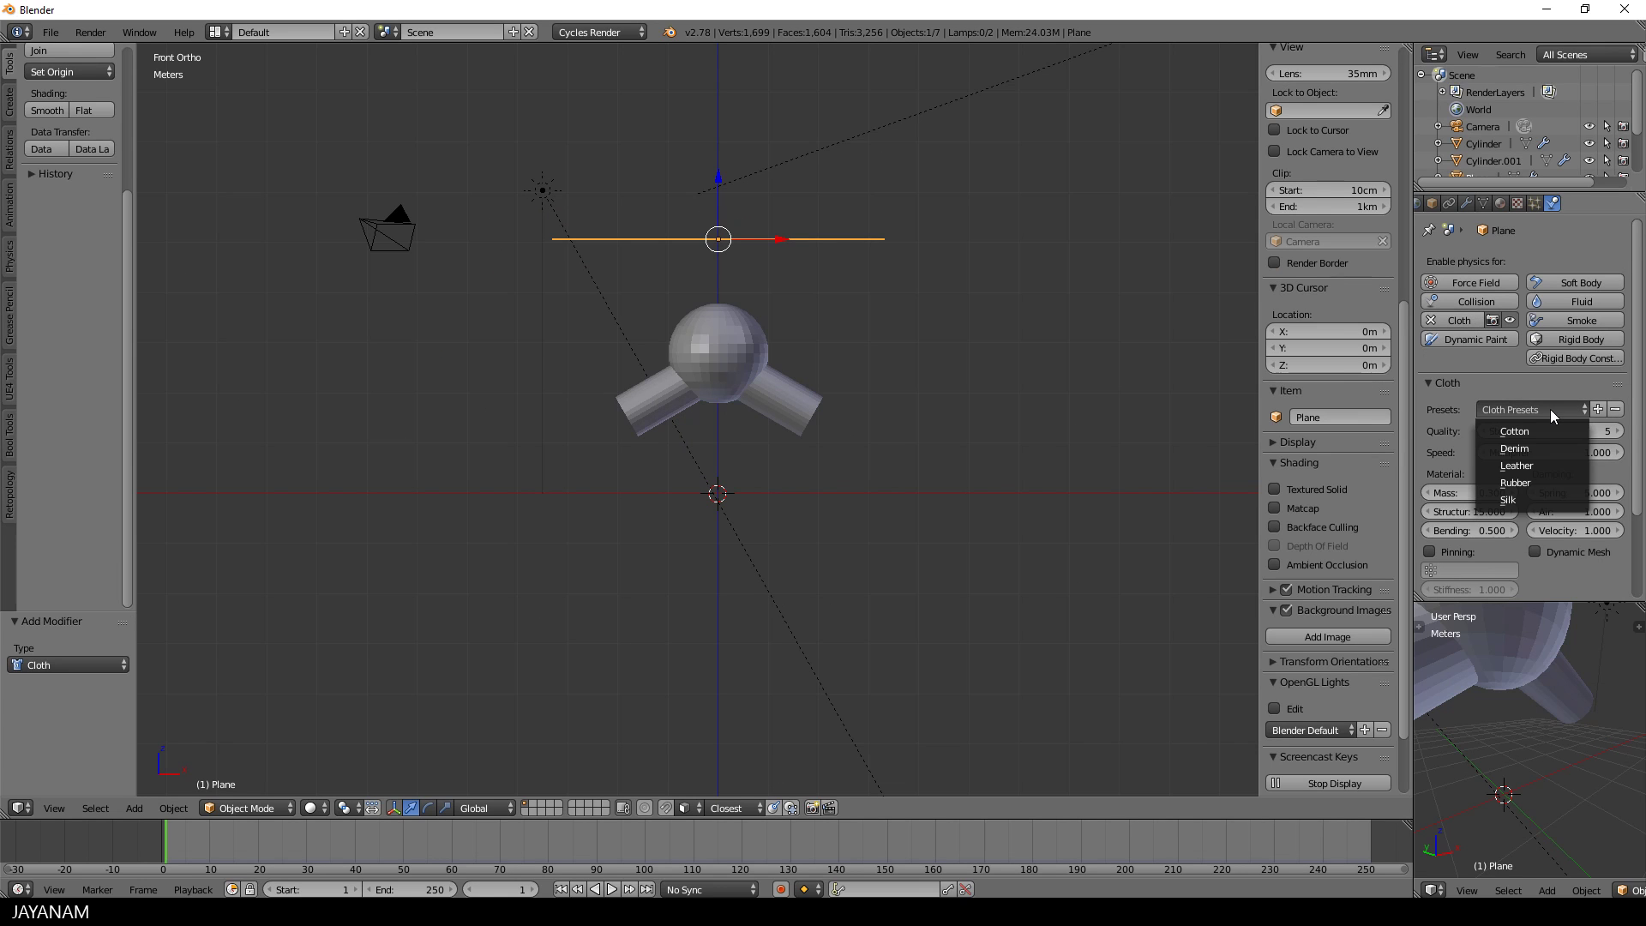
{"action": "left_click", "coordinate": [1535, 495]}
- Frame the plane and collision objects in the small perspective view and set its viewport shading to Material
{"action": "scroll", "coordinate": [1586, 712], "scroll_direction": "down", "scroll_amount": 3}
{"action": "middle_click_drag", "start_coordinate": [1586, 712], "coordinate": [1595, 888]}
{"action": "scroll", "coordinate": [1582, 889], "scroll_direction": "down", "scroll_amount": 5}
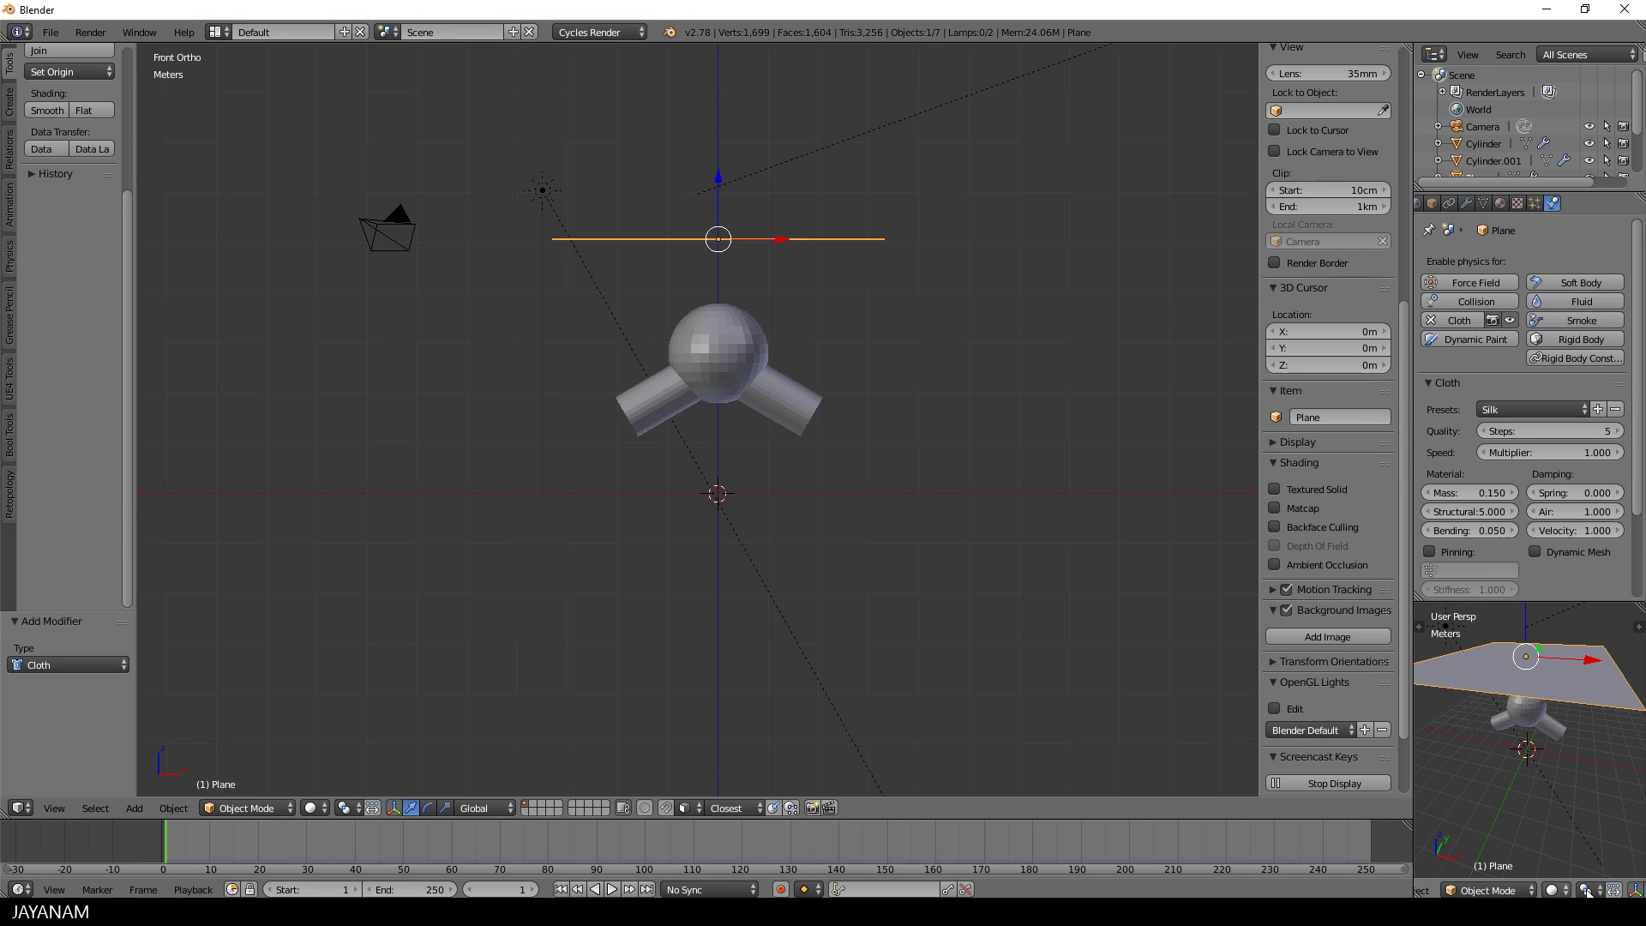
{"action": "left_click", "coordinate": [1563, 891]}
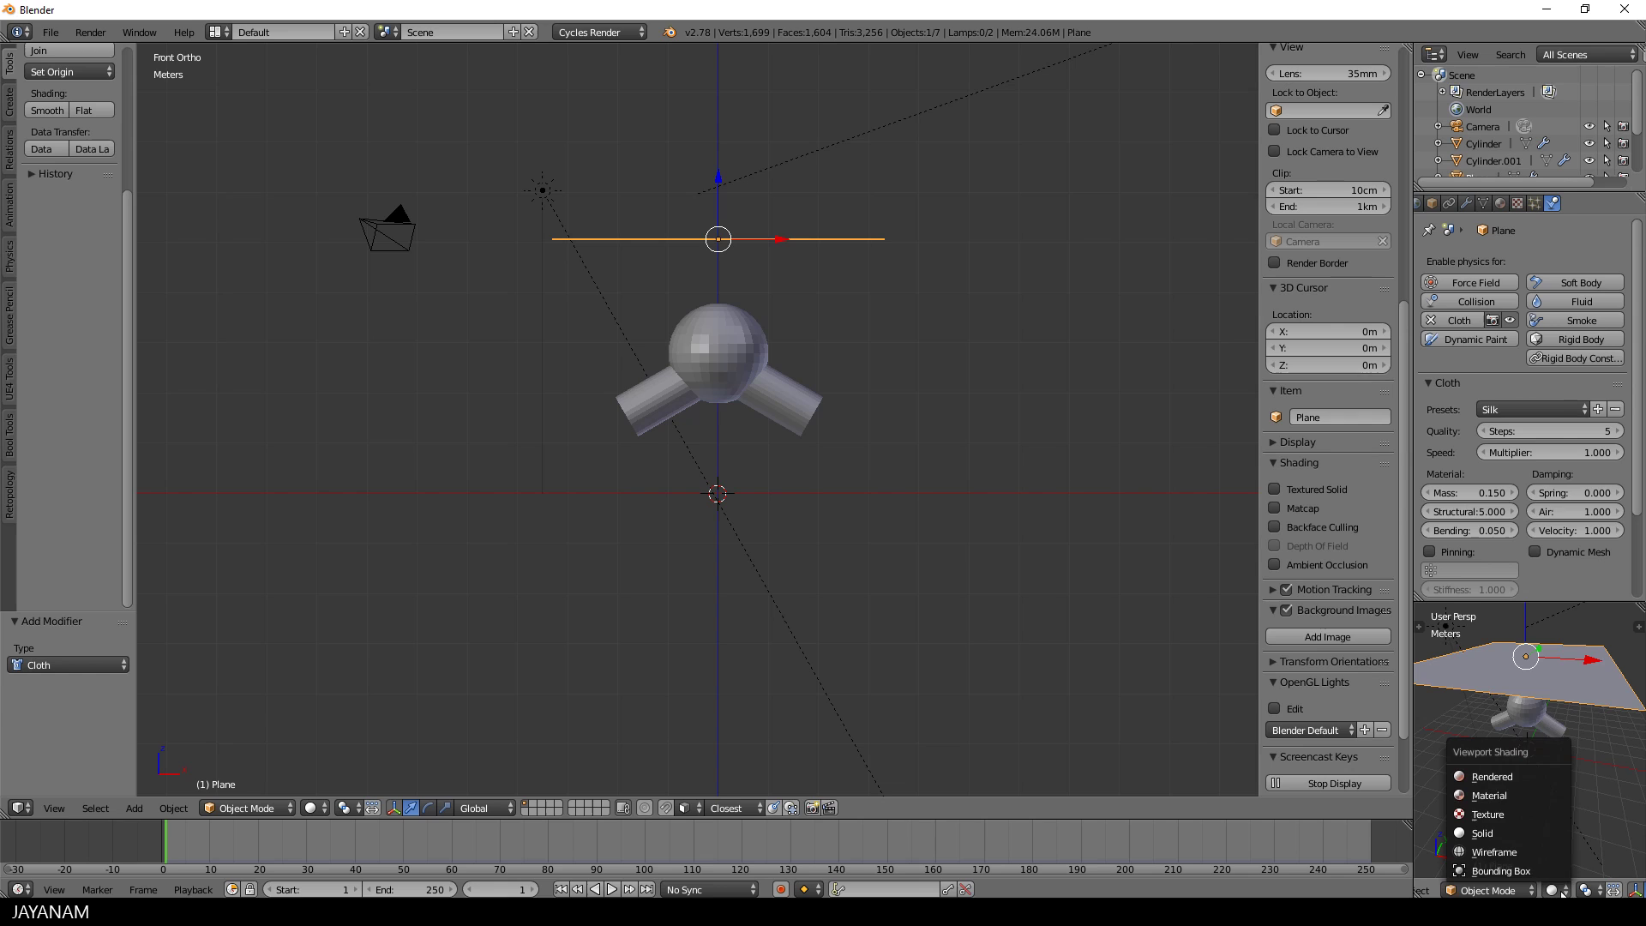
{"action": "left_click", "coordinate": [1495, 792]}
{"action": "key", "text": "z"}
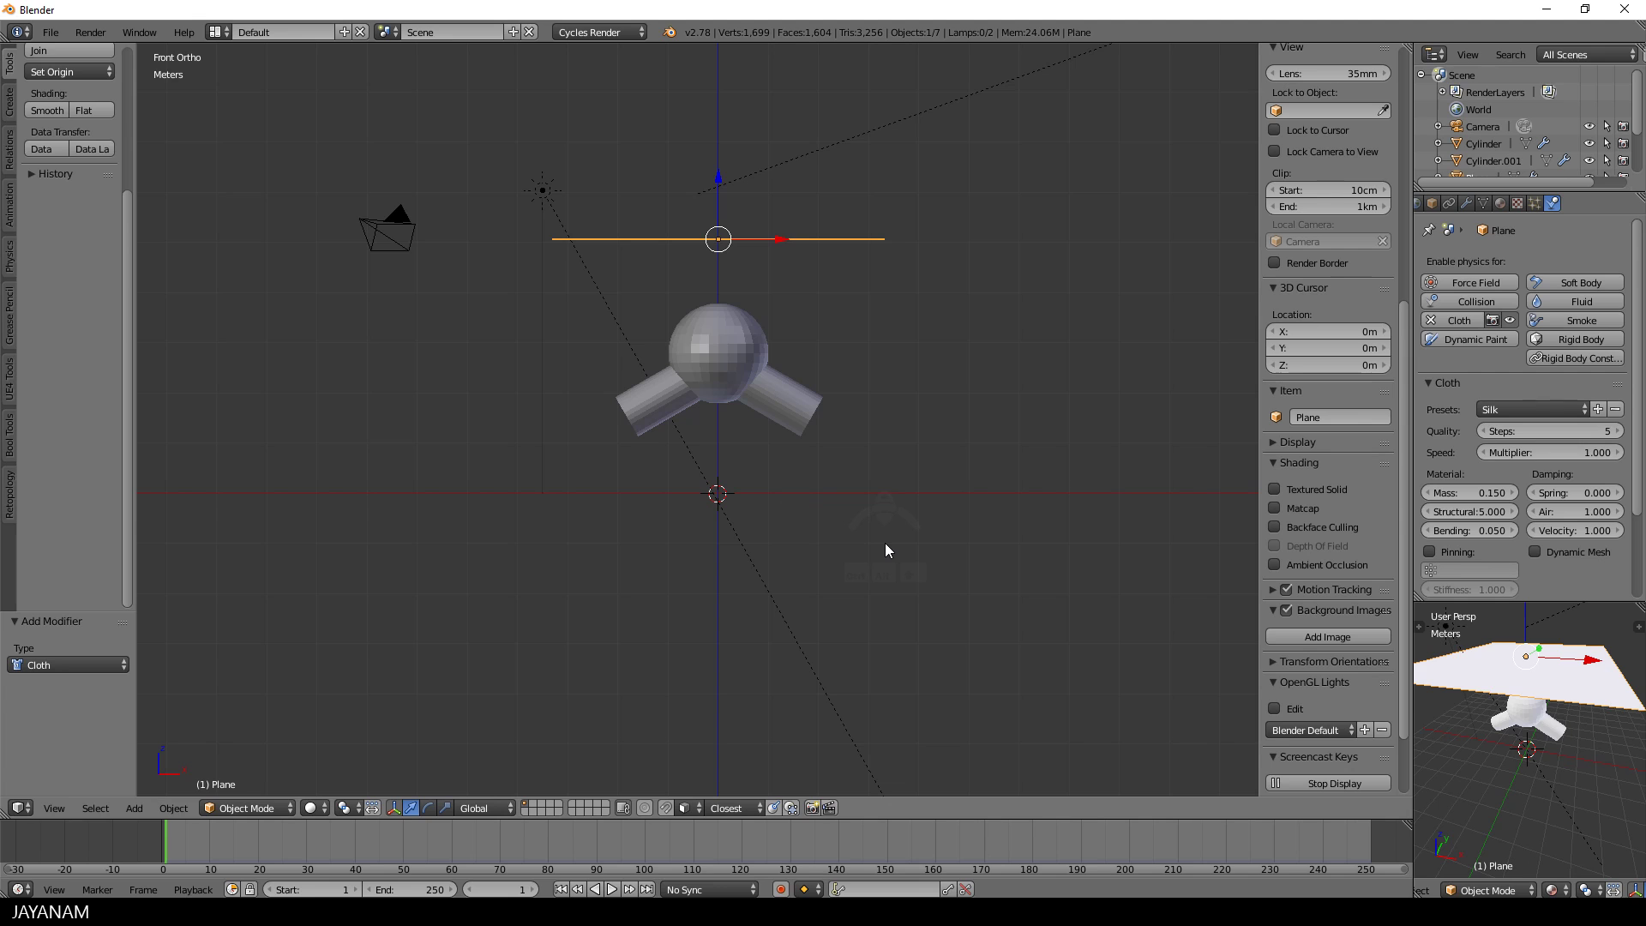
- Play the cloth simulation, set the plane's shading to smooth, and stop the playback
{"action": "key", "text": "alt+a"}
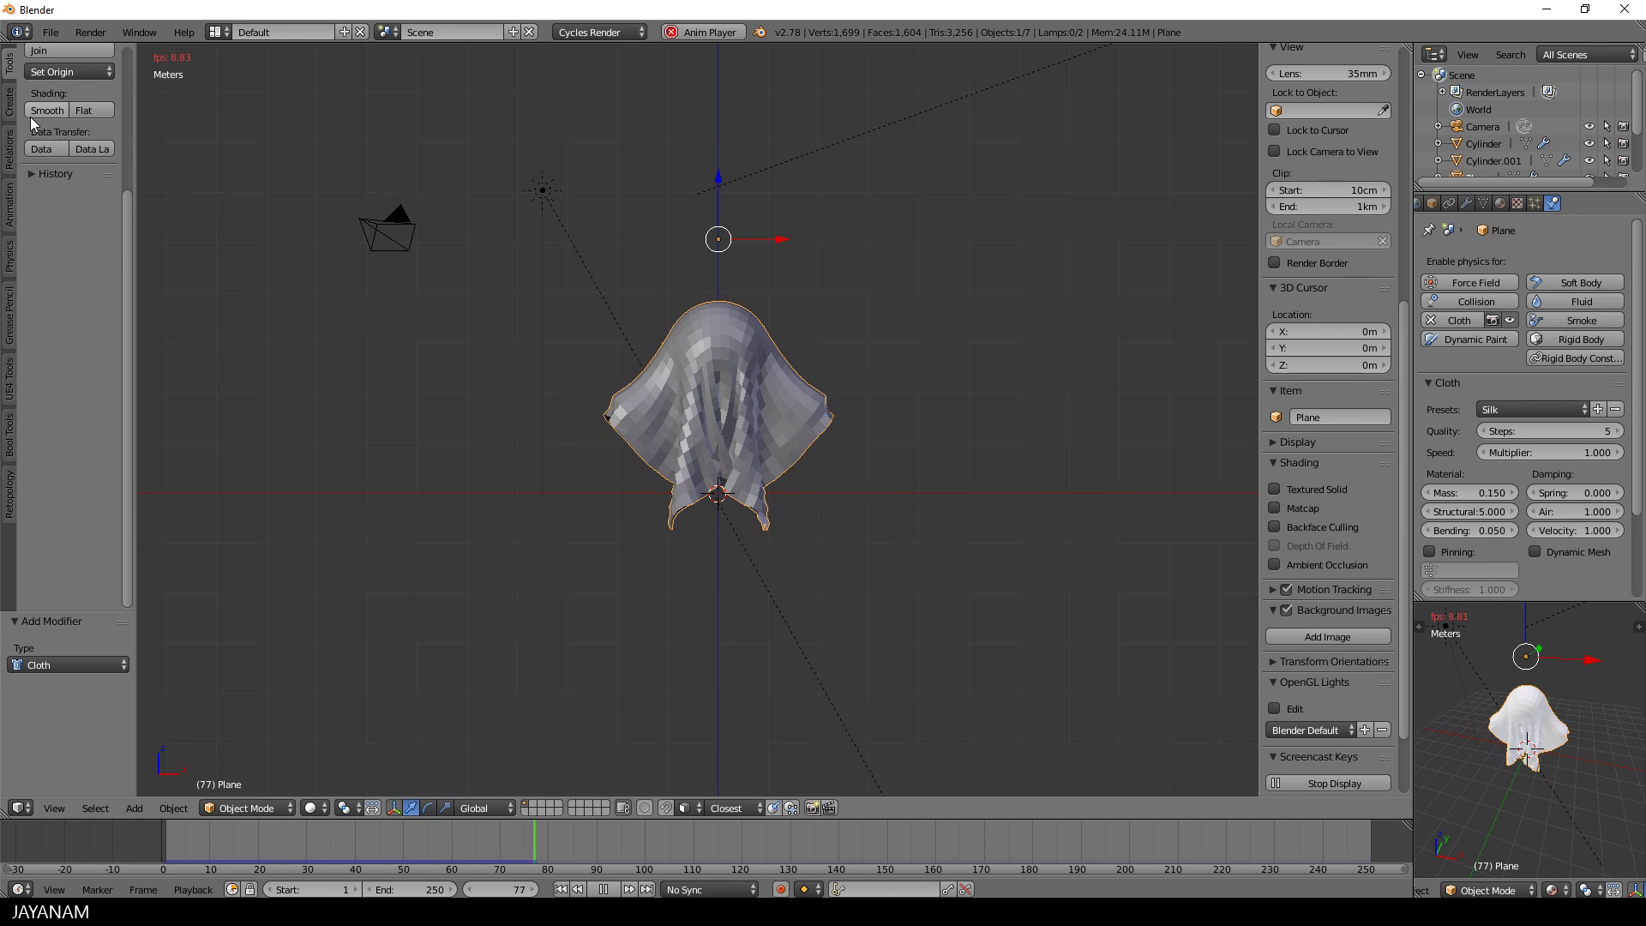
{"action": "scroll", "coordinate": [50, 142], "scroll_direction": "up", "scroll_amount": 1}
{"action": "left_click", "coordinate": [51, 144]}
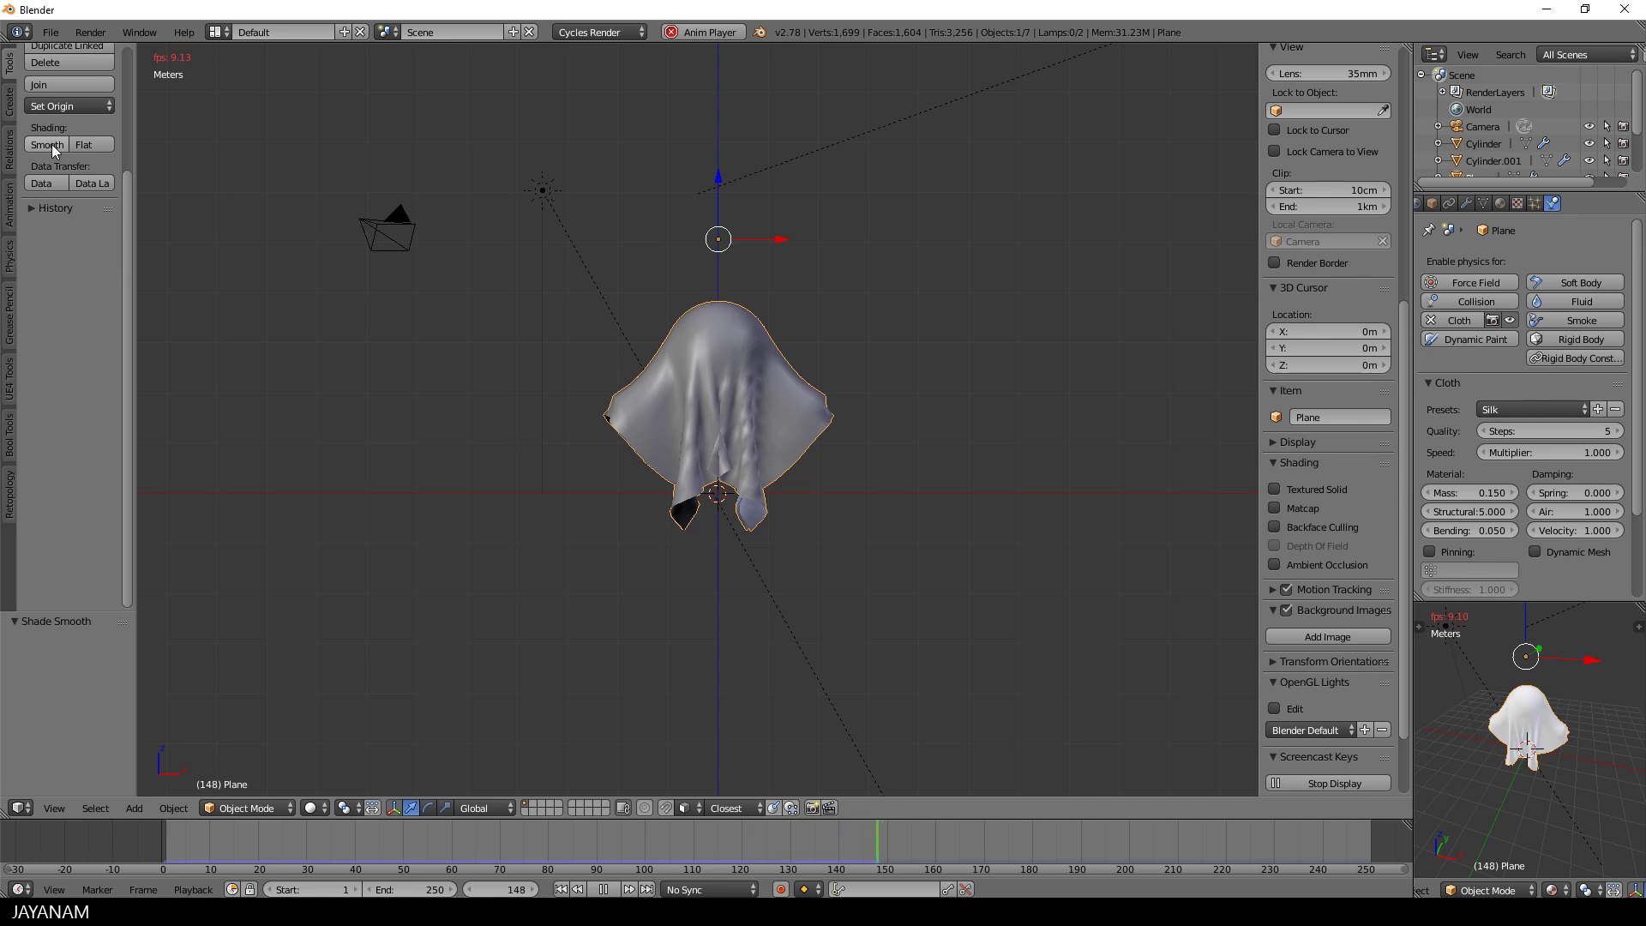
{"action": "middle_click_drag", "start_coordinate": [678, 331], "coordinate": [746, 375]}
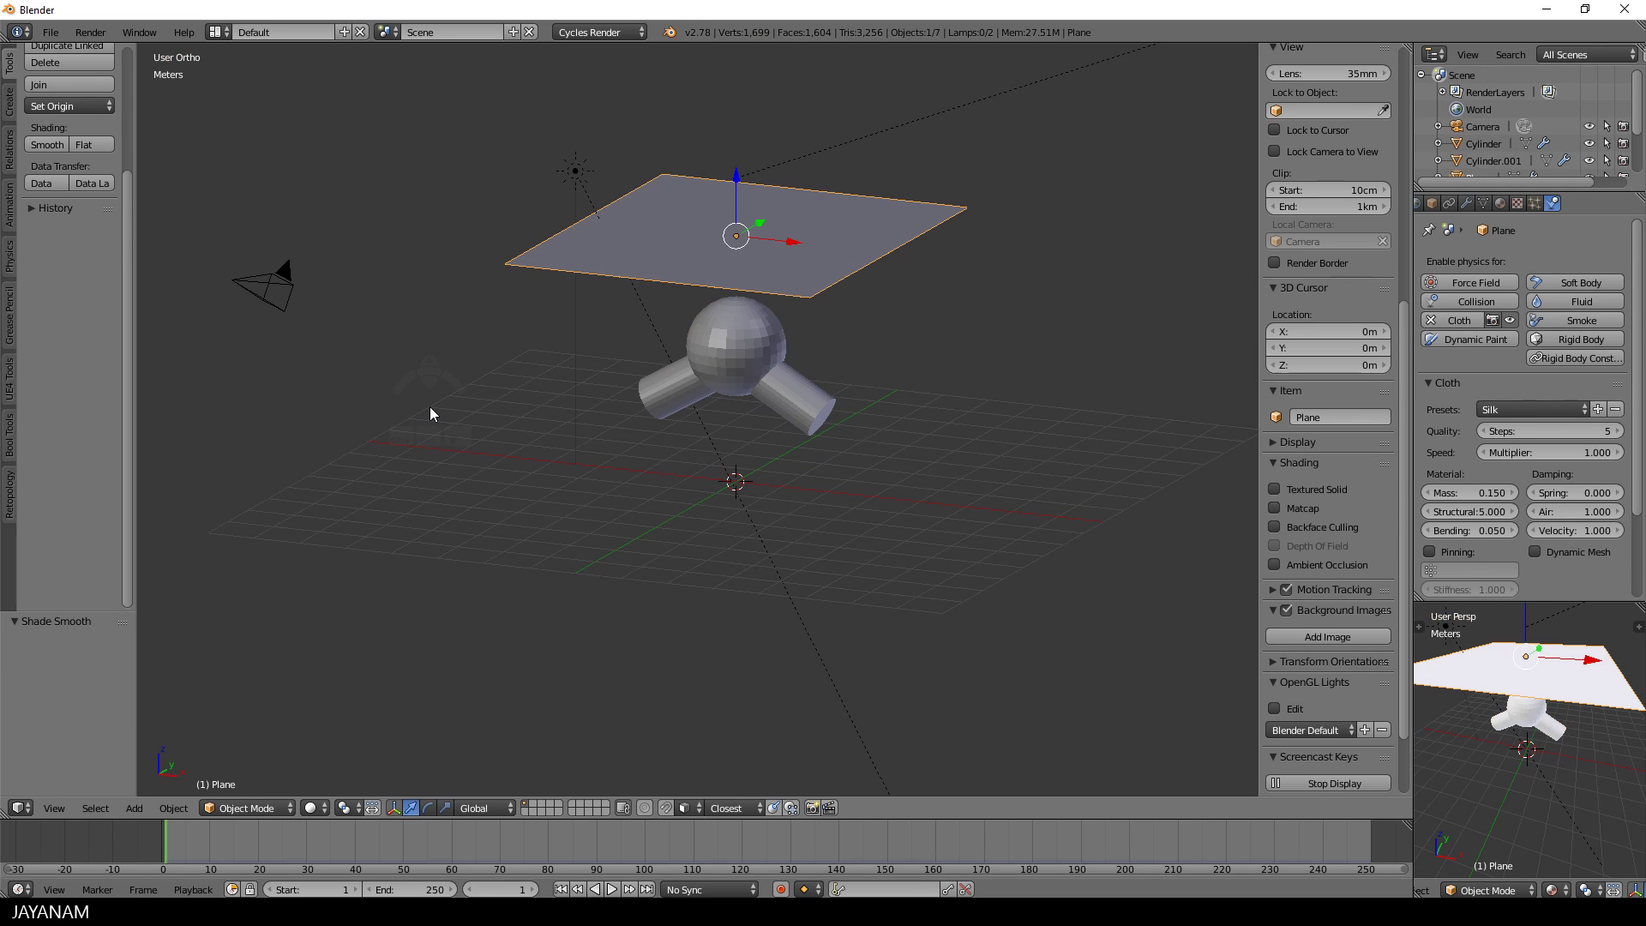
{"action": "key", "text": "Escape"}
- Subdivide the plane's mesh one more time and run the cloth simulation in Object Mode
{"action": "mouse_move", "coordinate": [646, 454]}
{"action": "middle_mouse_down"}
{"action": "mouse_move", "coordinate": [706, 427]}
{"action": "mouse_move", "coordinate": [669, 455]}
{"action": "middle_mouse_up"}
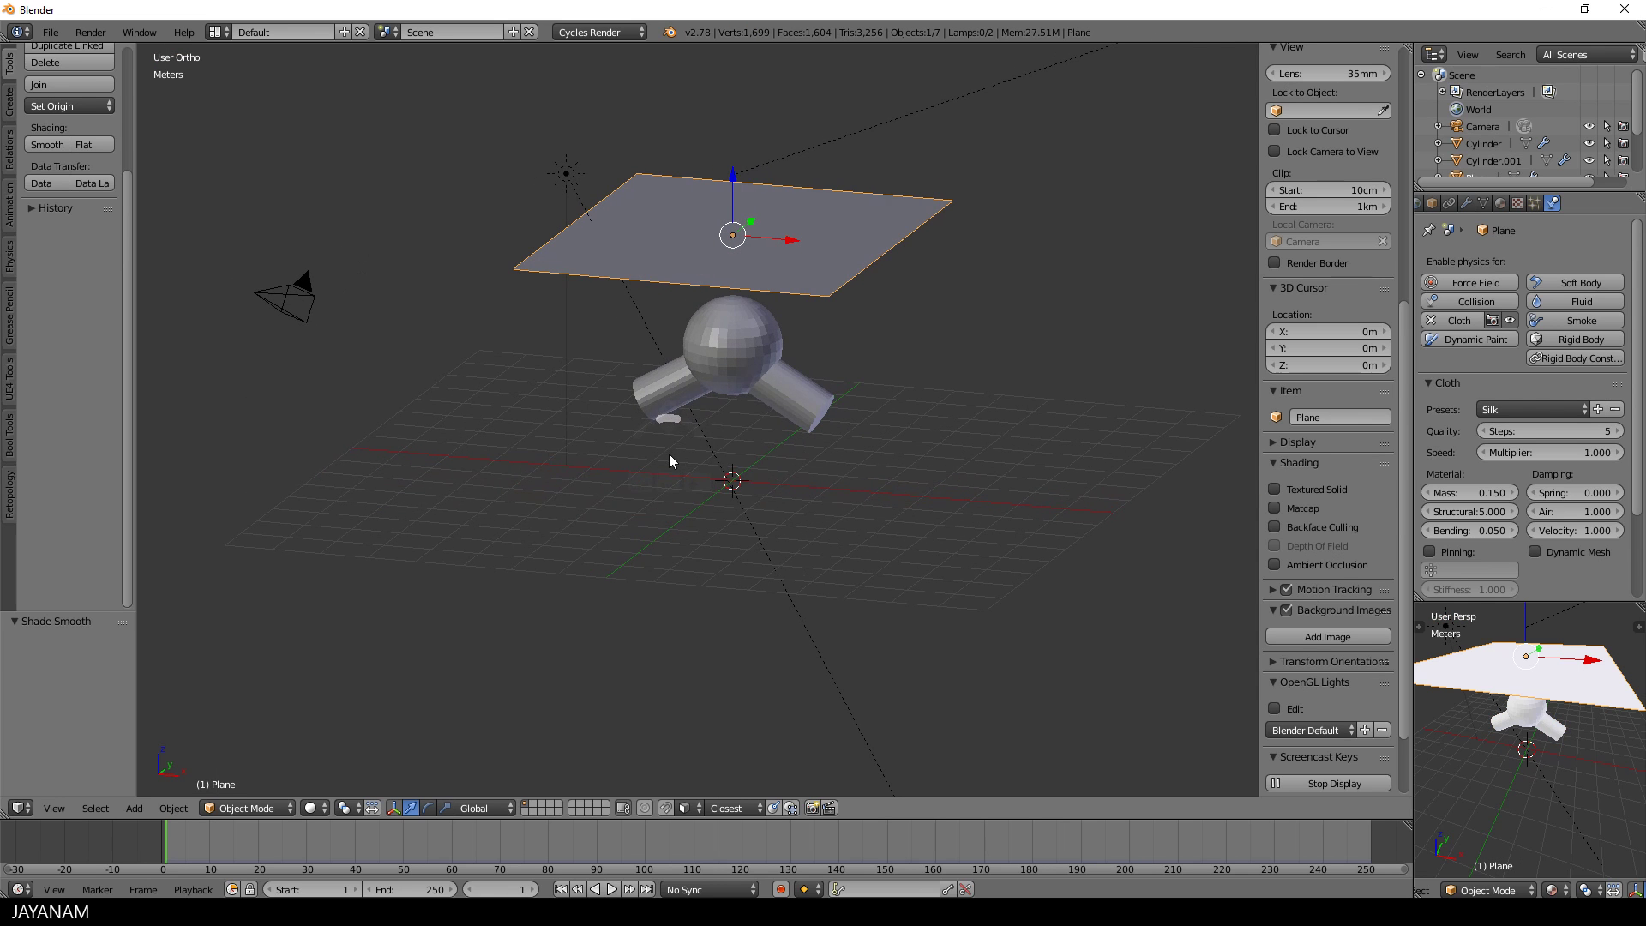
{"action": "key", "text": "Tab"}
{"action": "left_click", "coordinate": [875, 493]}
{"action": "middle_click_drag", "start_coordinate": [843, 456], "coordinate": [838, 493]}
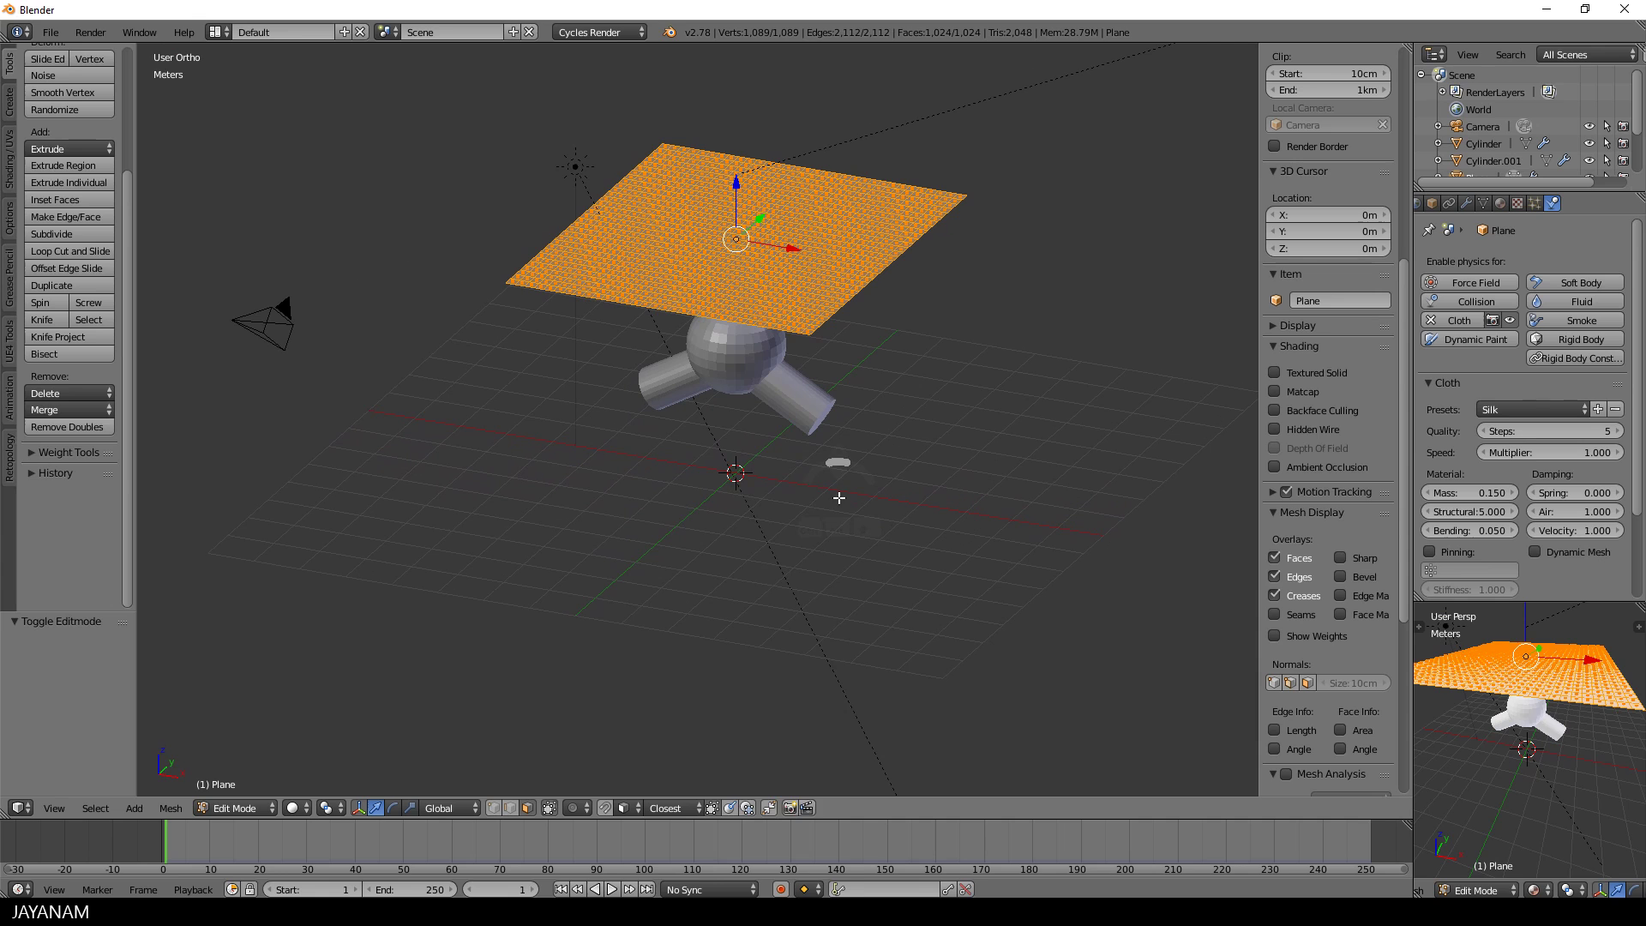
{"action": "key", "text": "w"}
{"action": "left_click", "coordinate": [824, 490]}
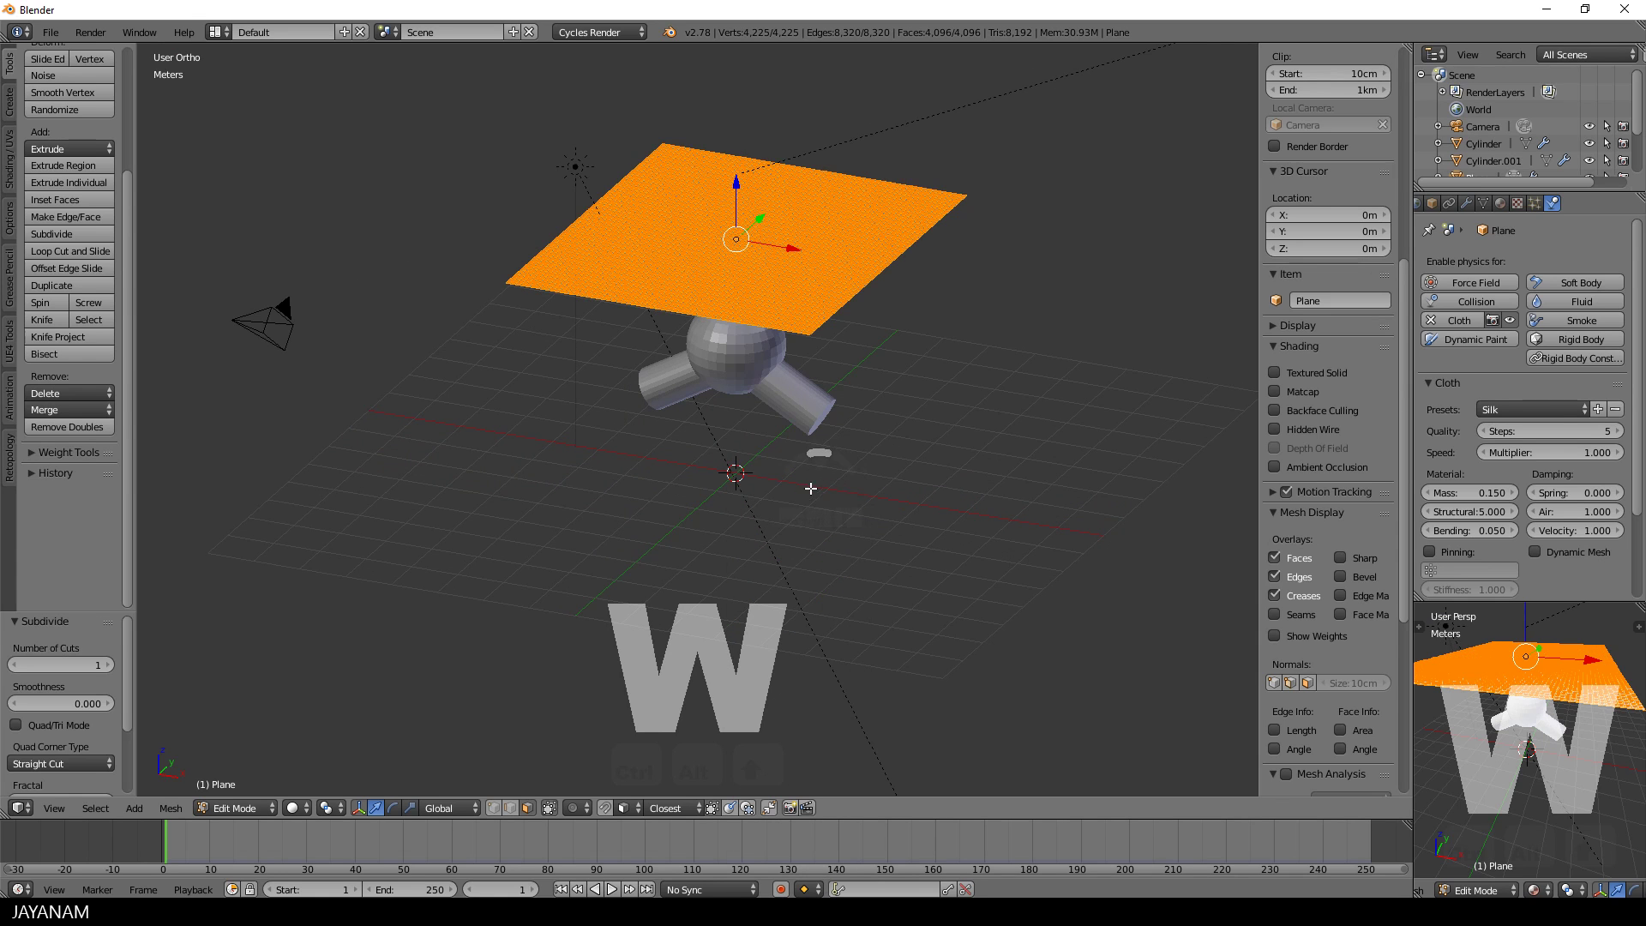
{"action": "key", "text": "KP_1"}
{"action": "key", "text": "Tab"}
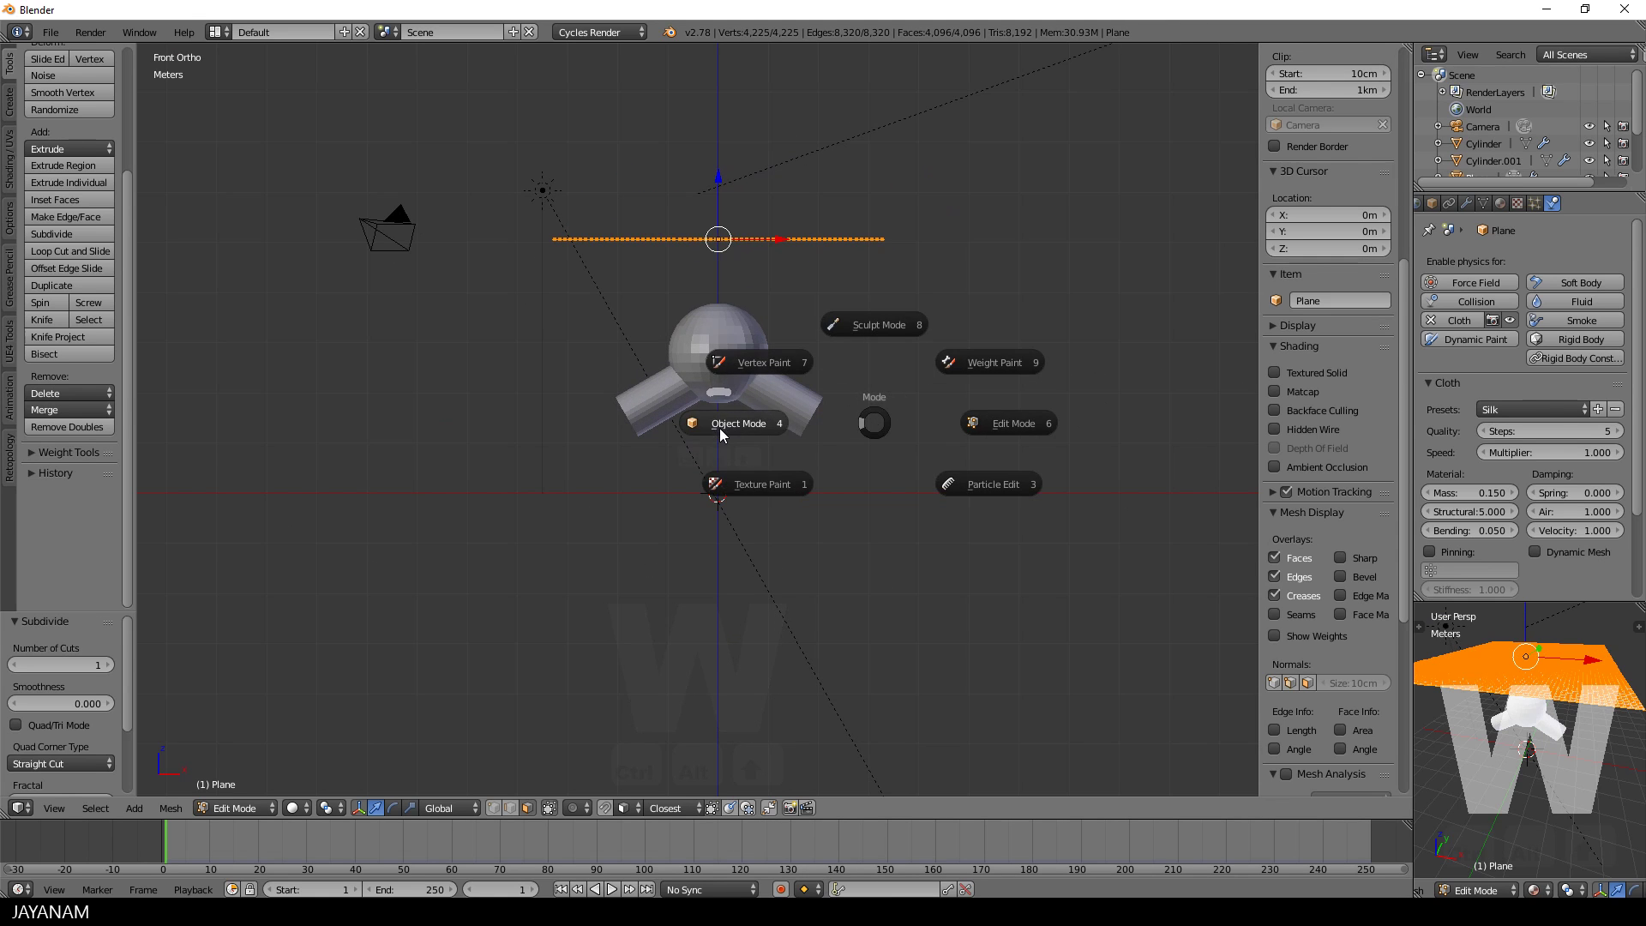
{"action": "left_click", "coordinate": [720, 426]}
{"action": "key", "text": "alt+a"}
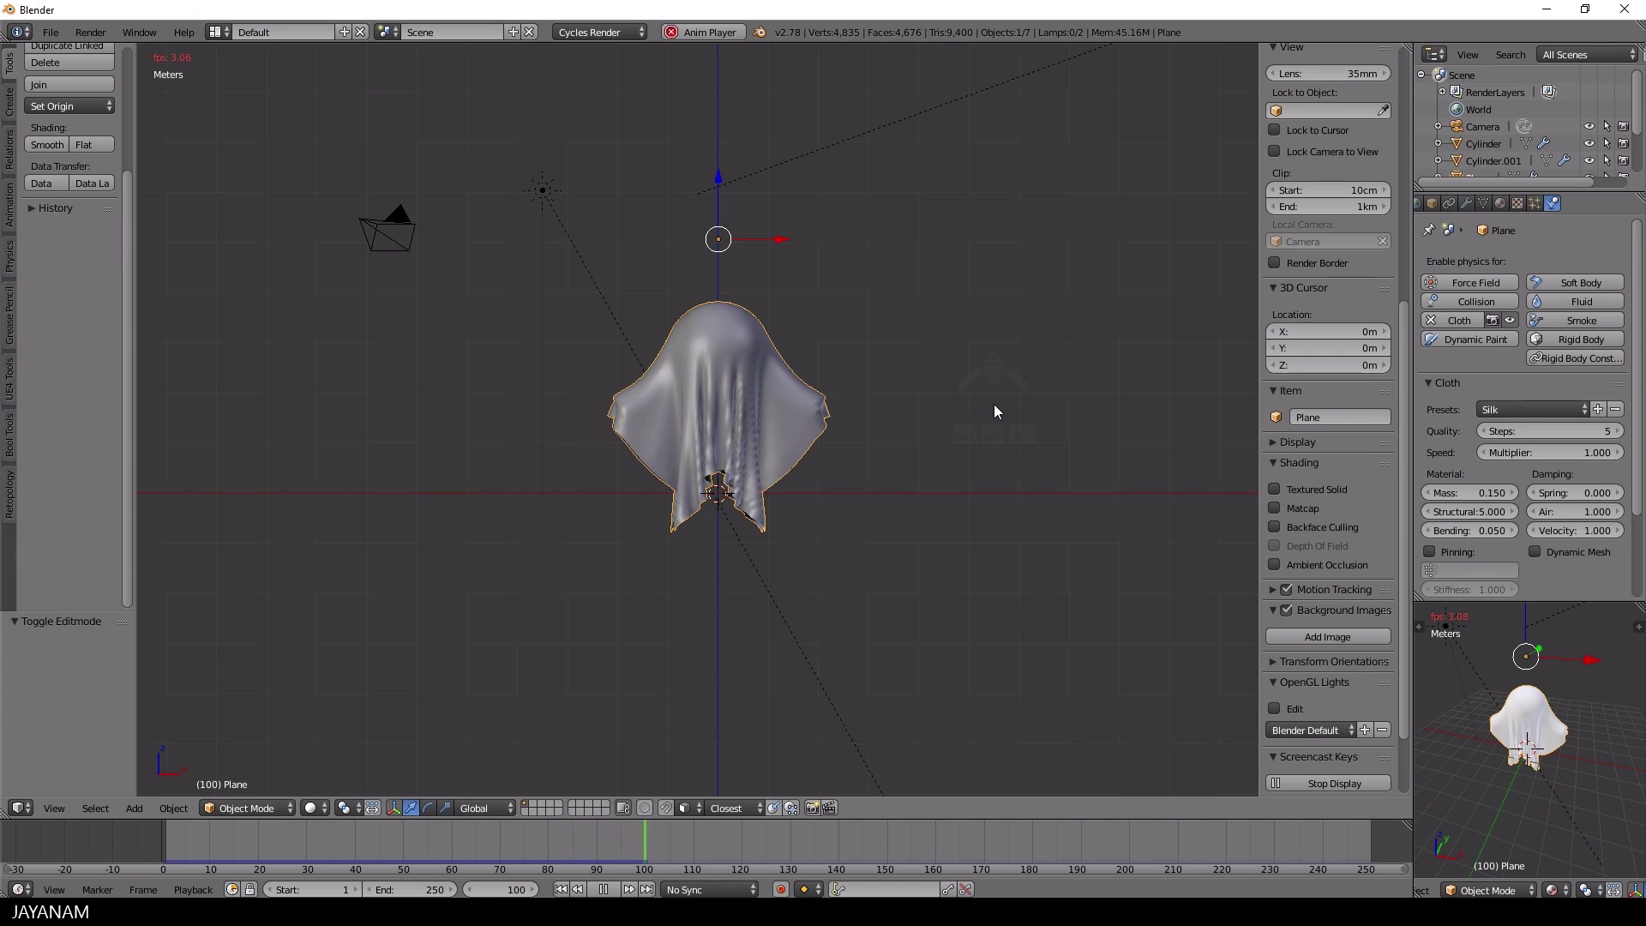
{"action": "key", "text": "Escape"}
- Move the duplicated cylinder 22.258 cm and the original cylinder -22.258 cm along the X axis
{"action": "right_click", "coordinate": [826, 403]}
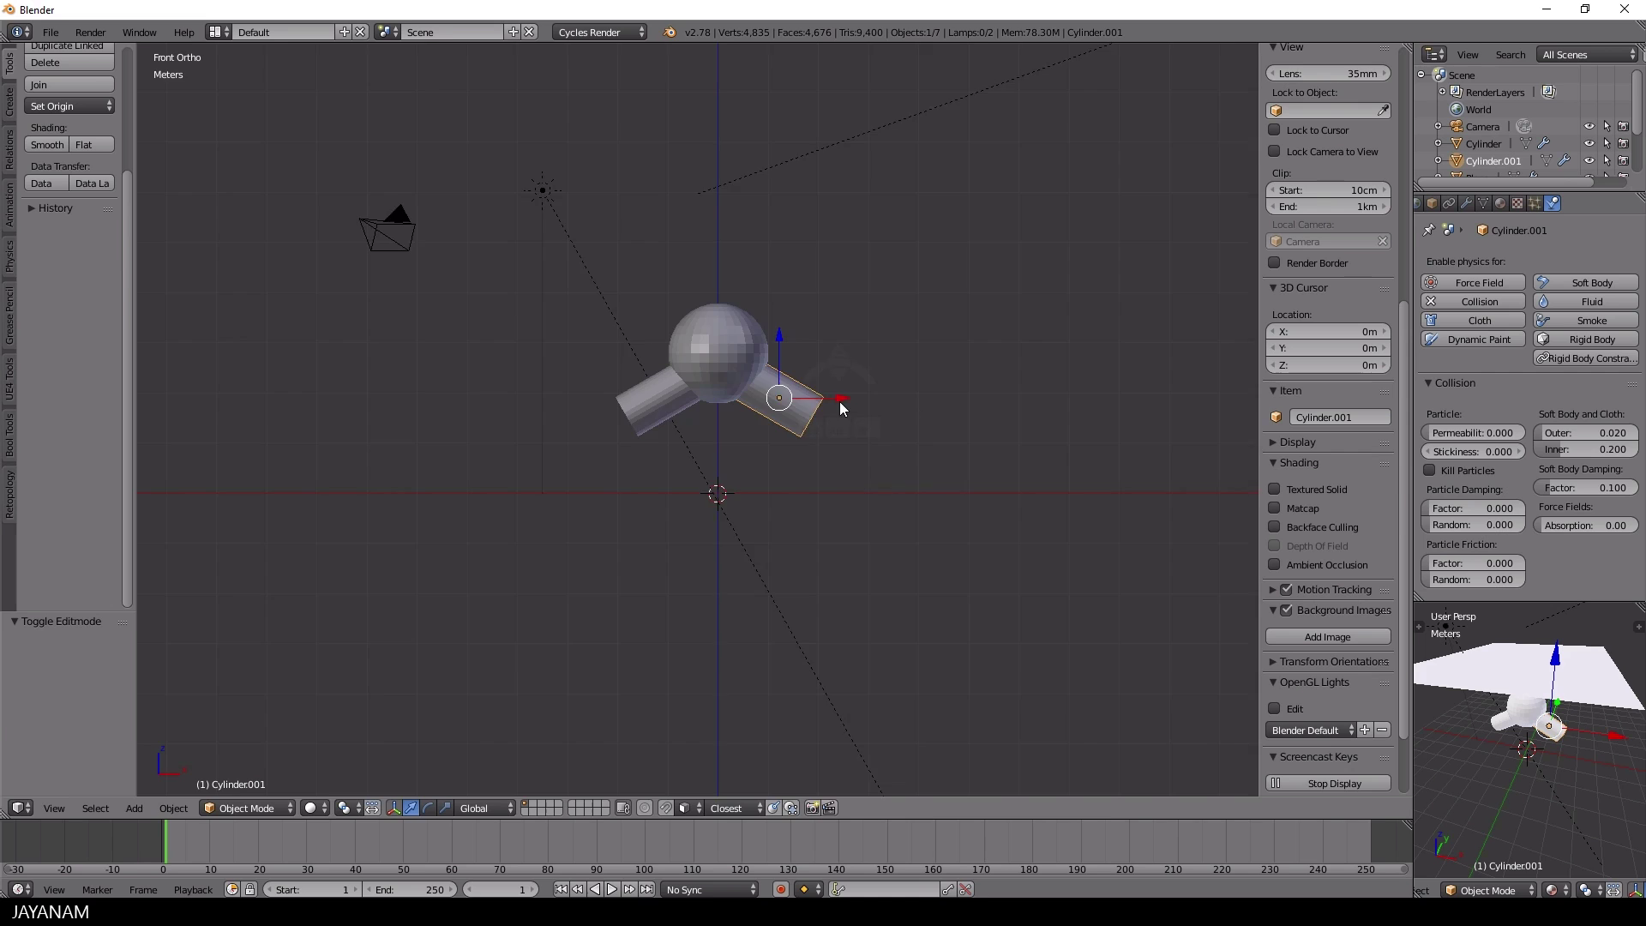
{"action": "scroll", "coordinate": [841, 401], "scroll_direction": "up", "scroll_amount": 4}
{"action": "left_click_drag", "start_coordinate": [927, 374], "coordinate": [951, 374]}
{"action": "right_click", "coordinate": [638, 374]}
{"action": "type", "text": "gx-22.2575cm (22.2575cm) global"}
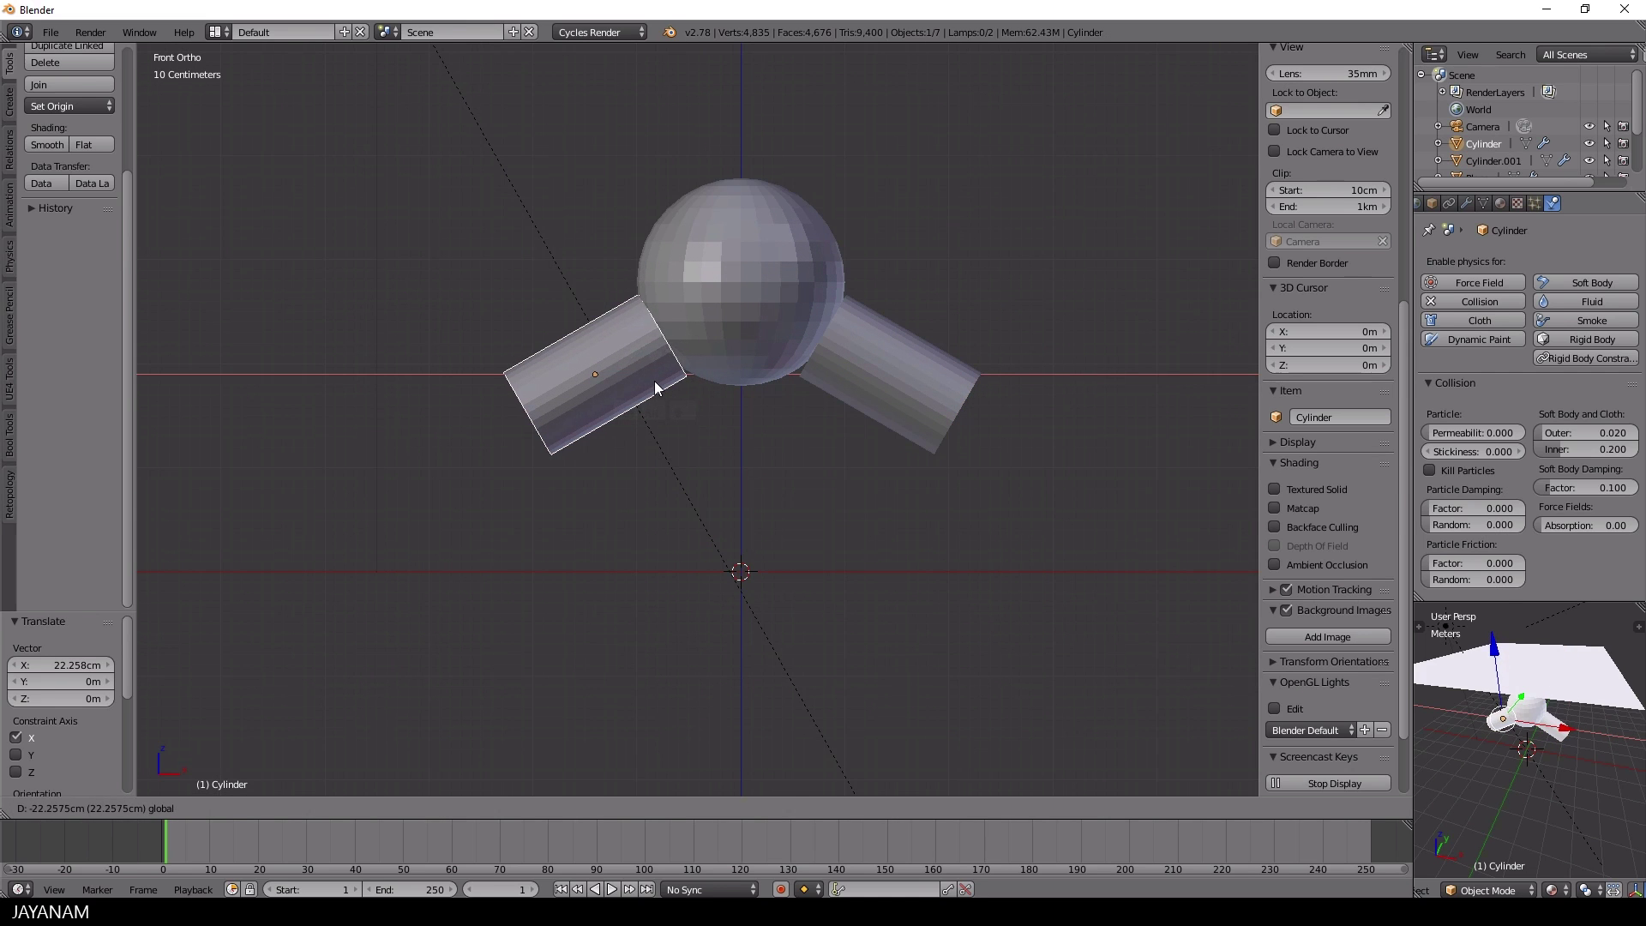
{"action": "key", "text": "Return"}
{"action": "scroll", "coordinate": [841, 403], "scroll_direction": "down", "scroll_amount": 5}
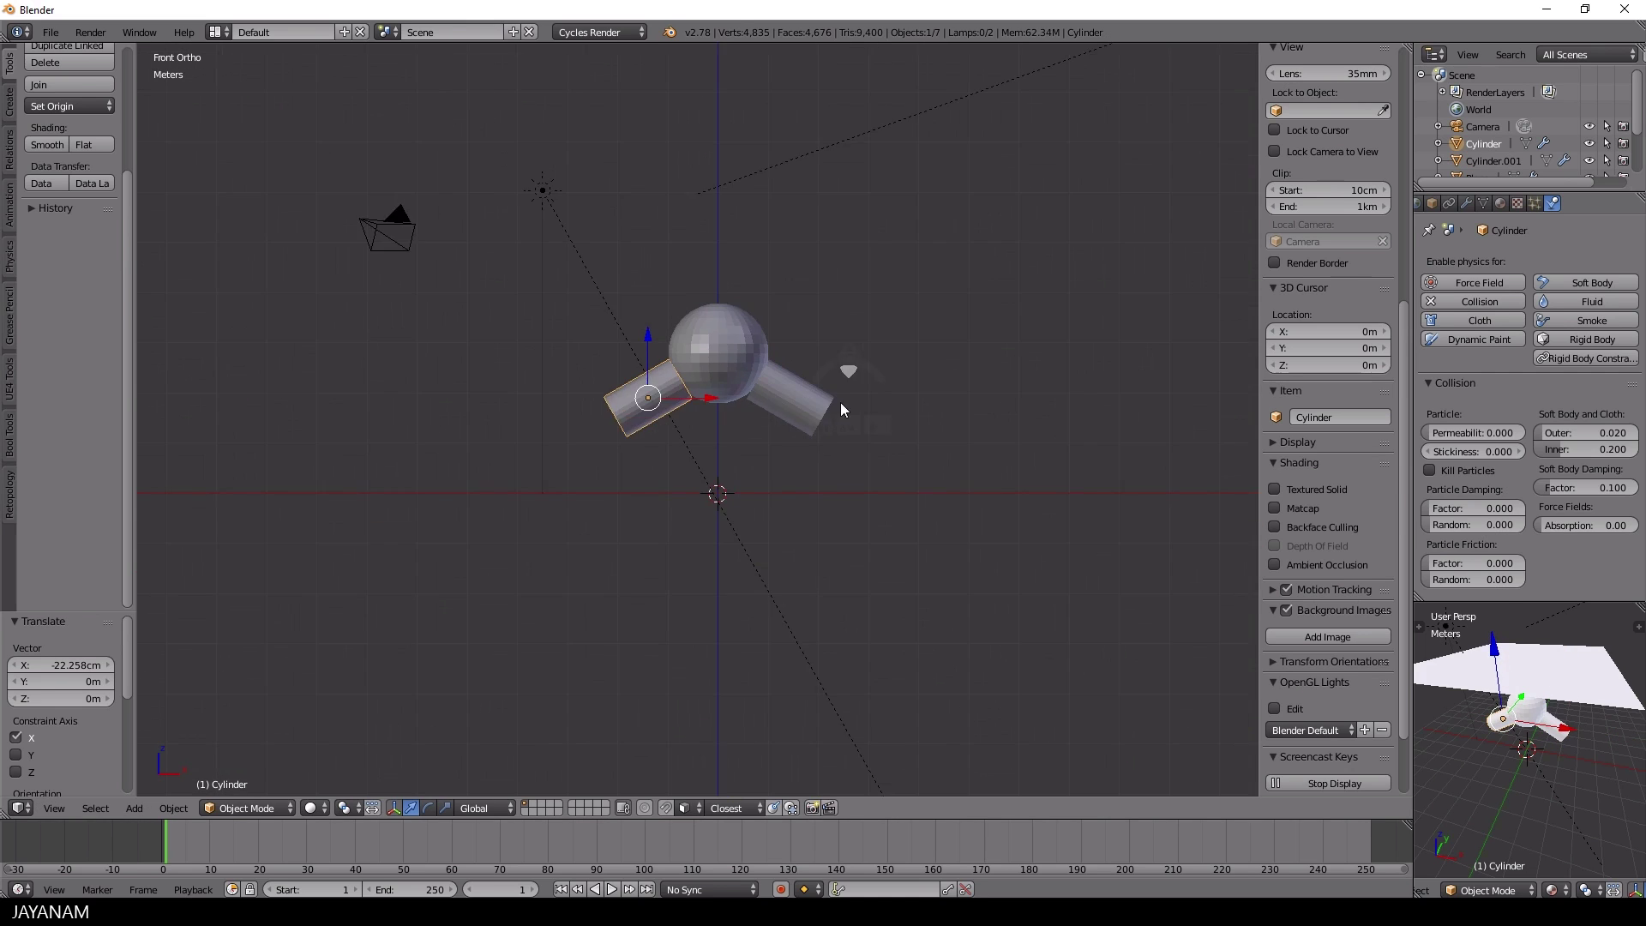
- Select the plane and play the cloth simulation to check how it falls over the spread cylinders
{"action": "middle_click_drag", "start_coordinate": [839, 403], "coordinate": [819, 257]}
{"action": "right_click", "coordinate": [820, 253]}
{"action": "key", "text": "alt+a"}
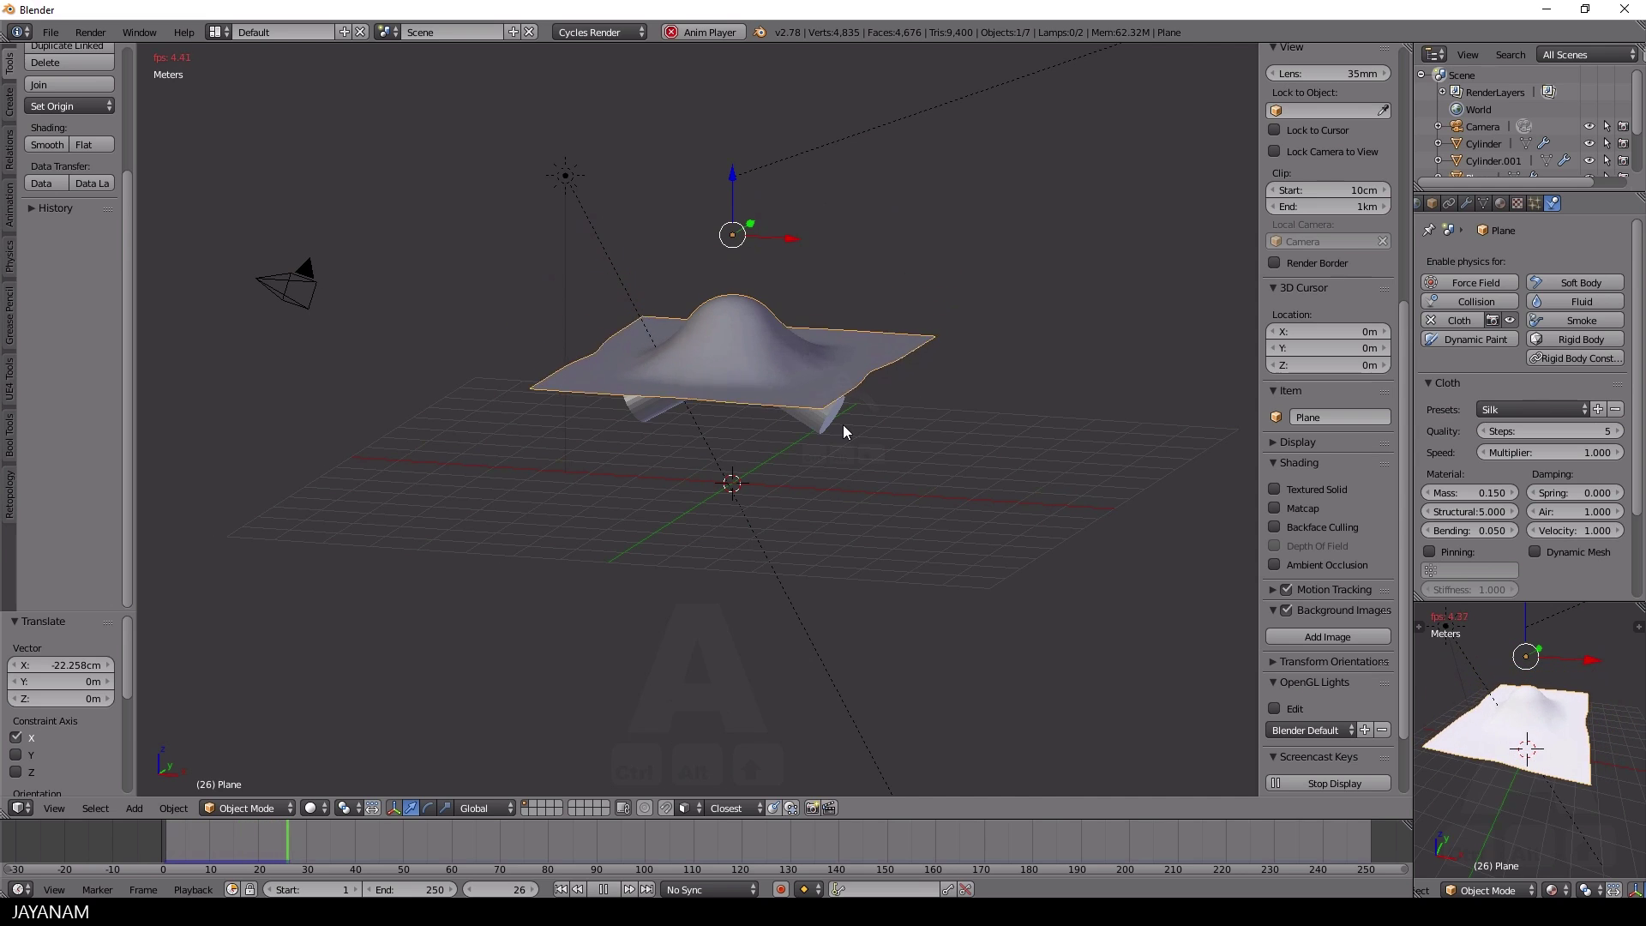
{"action": "key", "text": "Escape"}
- Move the duplicated cylinder another 22.222 cm and the original cylinder another -29.059 cm along the X axis
{"action": "key", "text": "KP_1"}
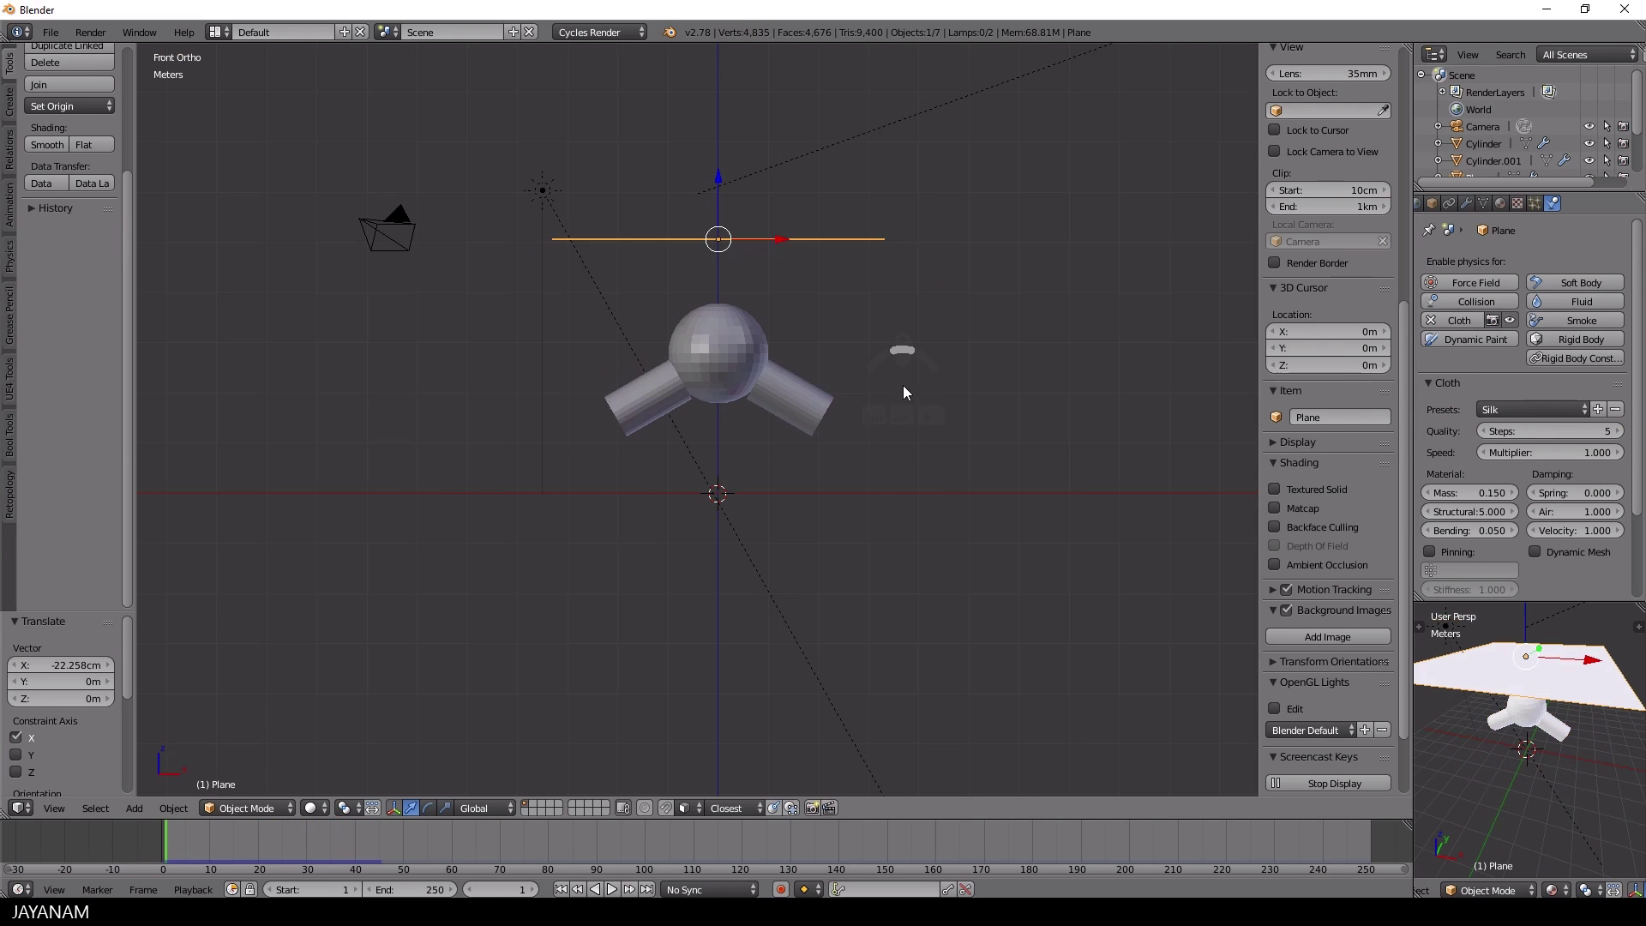
{"action": "right_click", "coordinate": [853, 407]}
{"action": "type", "text": "gx22.222"}
{"action": "key", "text": "Return"}
{"action": "right_click", "coordinate": [635, 397]}
{"action": "key", "text": "g"}
{"action": "key", "text": "x"}
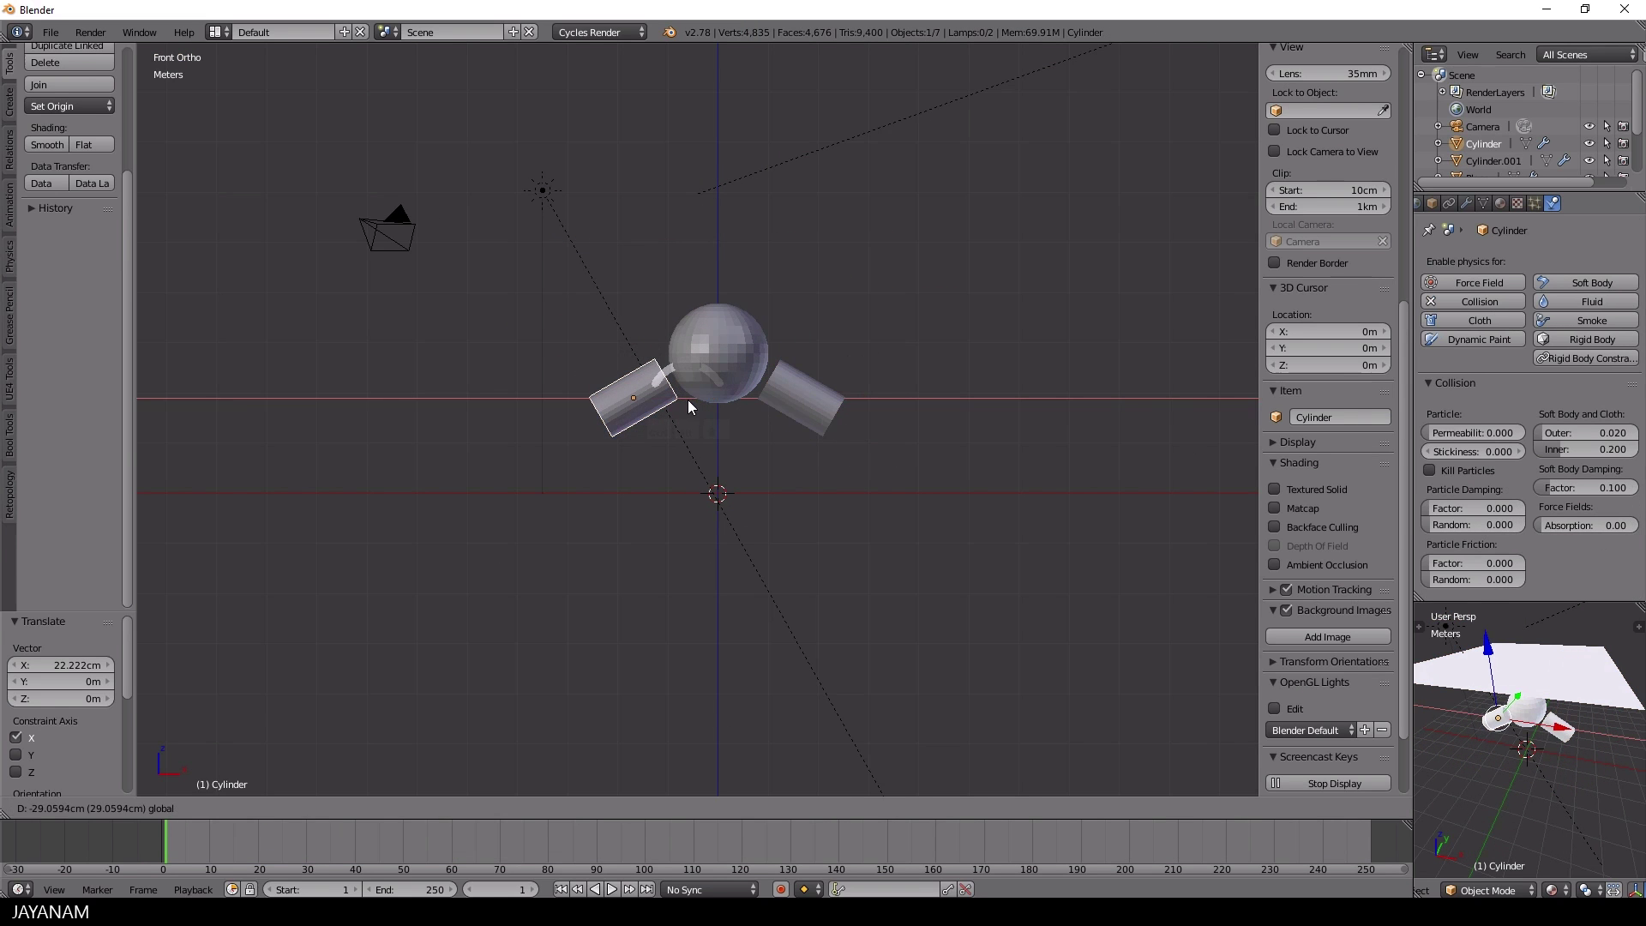
{"action": "left_click", "coordinate": [797, 421]}
- Scale the plane by about 0.941 along the X axis and play the cloth simulation
{"action": "middle_click_drag", "start_coordinate": [837, 432], "coordinate": [846, 265]}
{"action": "right_click", "coordinate": [847, 266]}
{"action": "key", "text": "s"}
{"action": "key", "text": "x"}
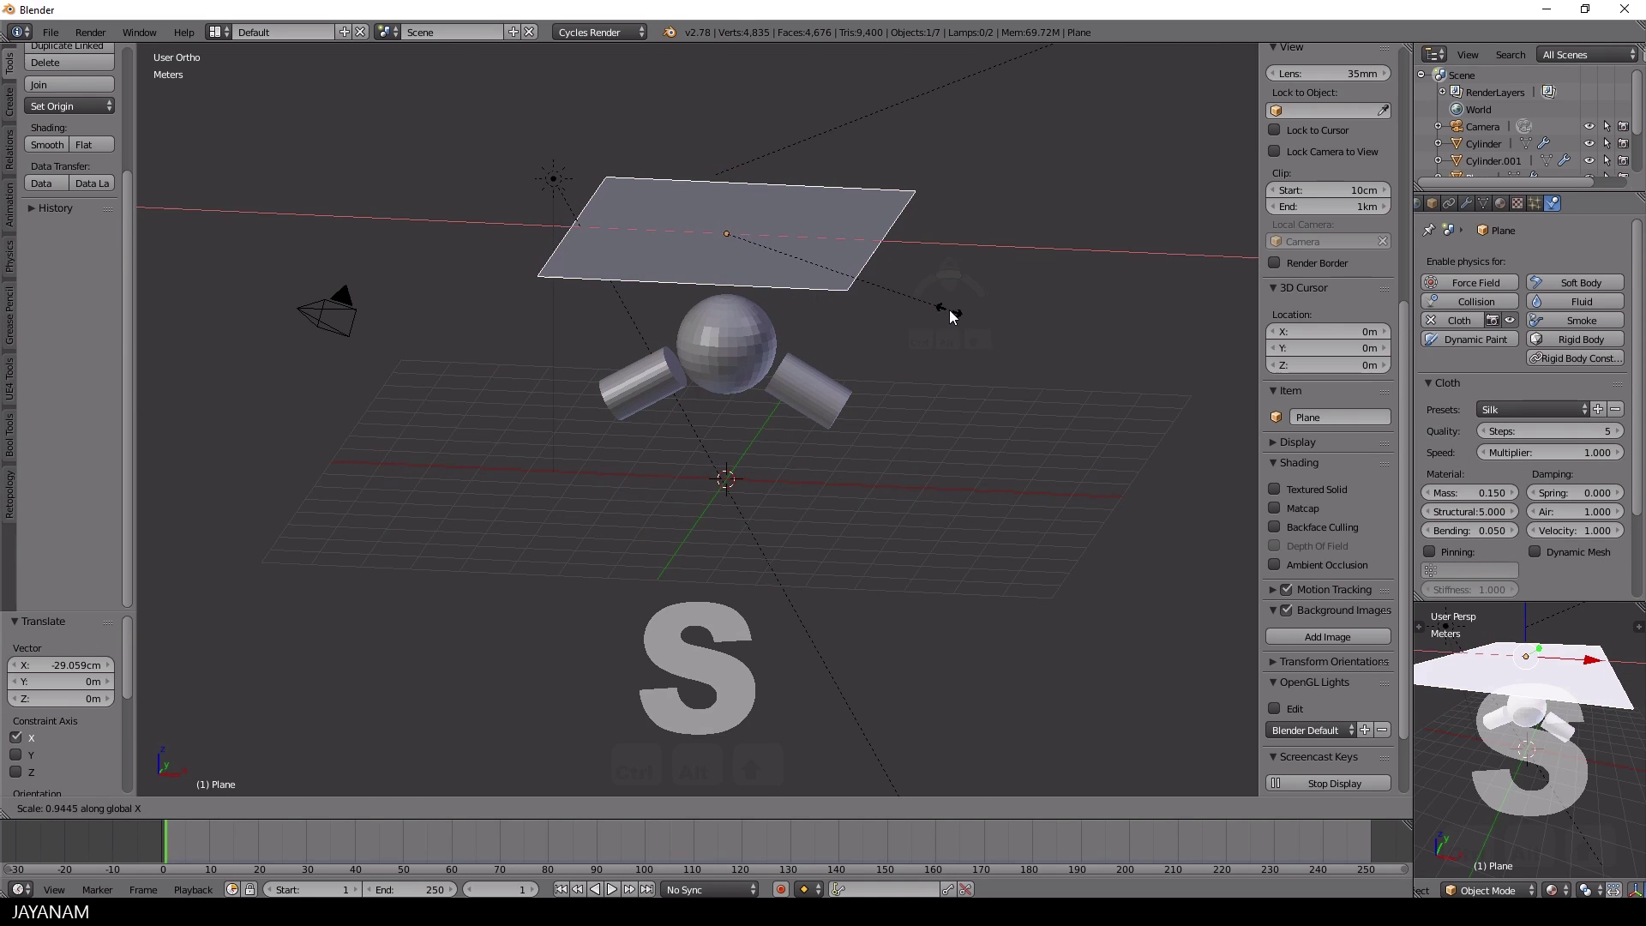
{"action": "left_click", "coordinate": [952, 315]}
{"action": "key", "text": "alt+a"}
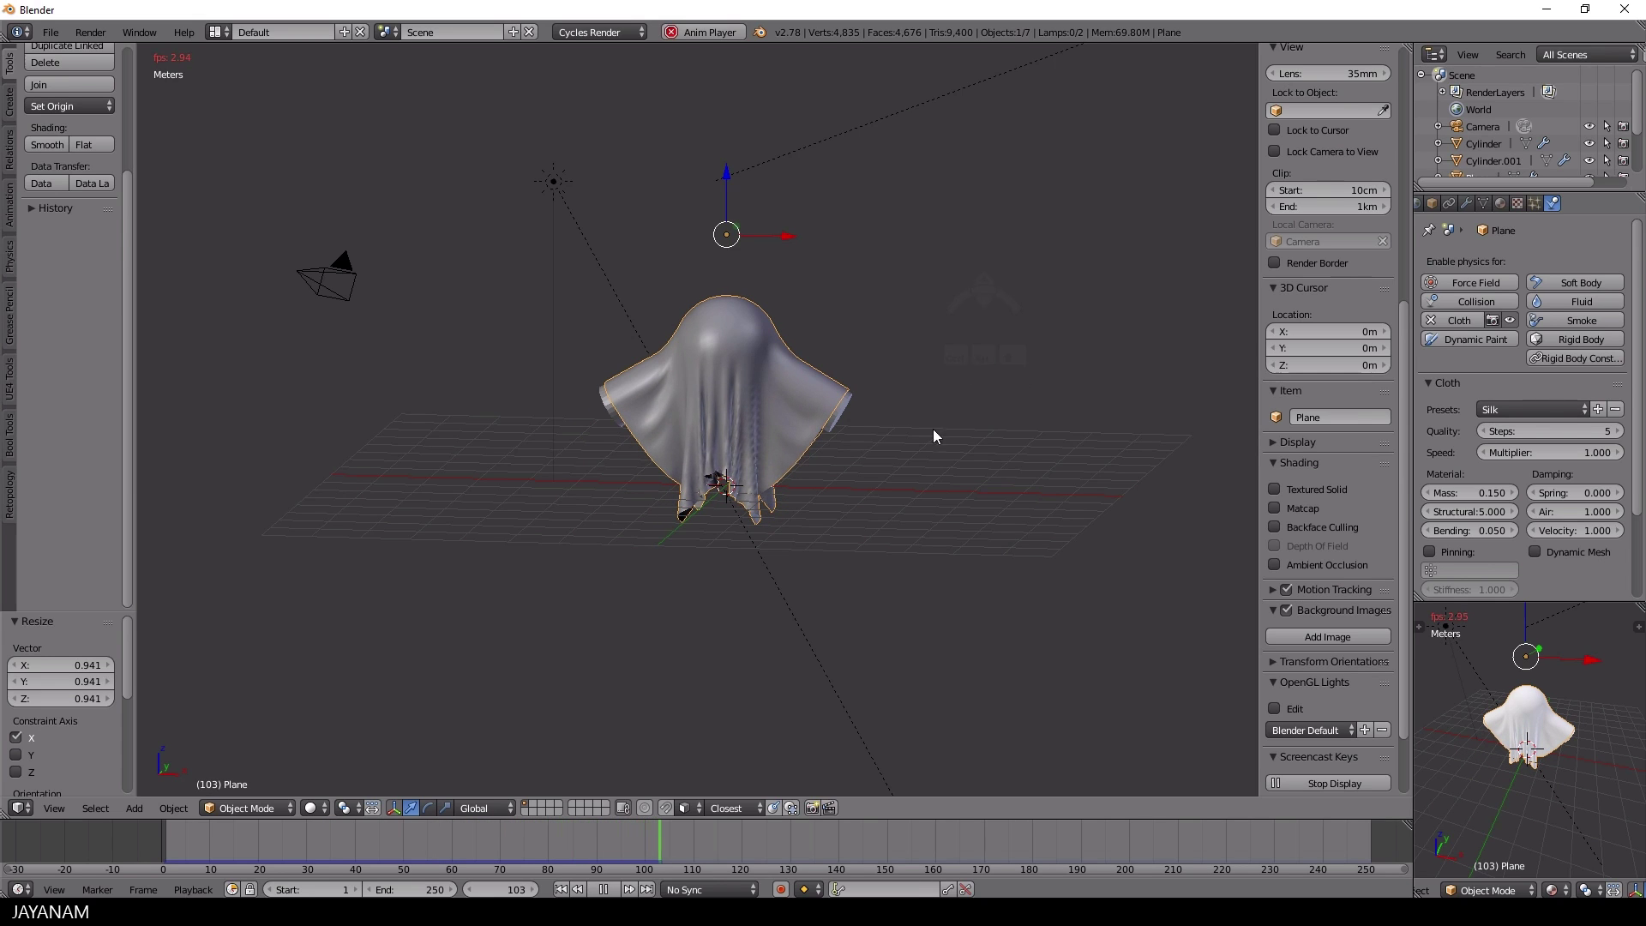
- Stop the cloth simulation at frame 108 and apply the plane's Cloth modifier to keep the draped shape
{"action": "key", "text": "KP_5"}
{"action": "key", "text": "alt+a"}
{"action": "left_click", "coordinate": [689, 853]}
{"action": "key", "text": "alt+a"}
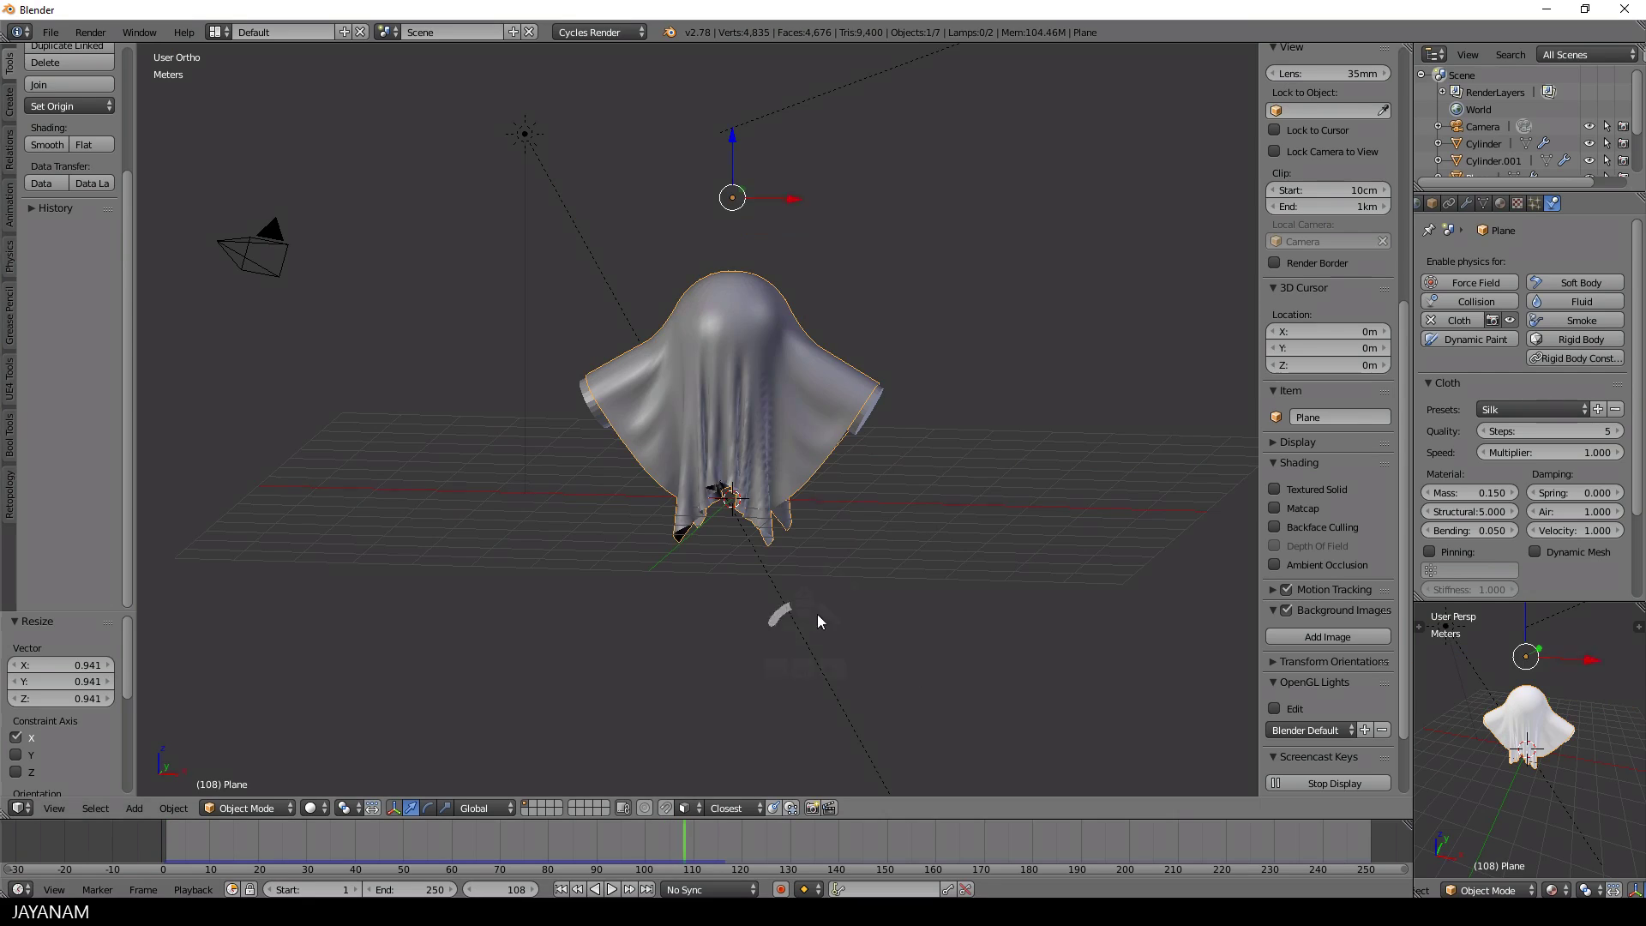
{"action": "scroll", "coordinate": [817, 613], "scroll_direction": "up", "scroll_amount": 3}
{"action": "mouse_move", "coordinate": [871, 567]}
{"action": "middle_mouse_down"}
{"action": "mouse_move", "coordinate": [544, 562]}
{"action": "mouse_move", "coordinate": [868, 545]}
{"action": "middle_mouse_up"}
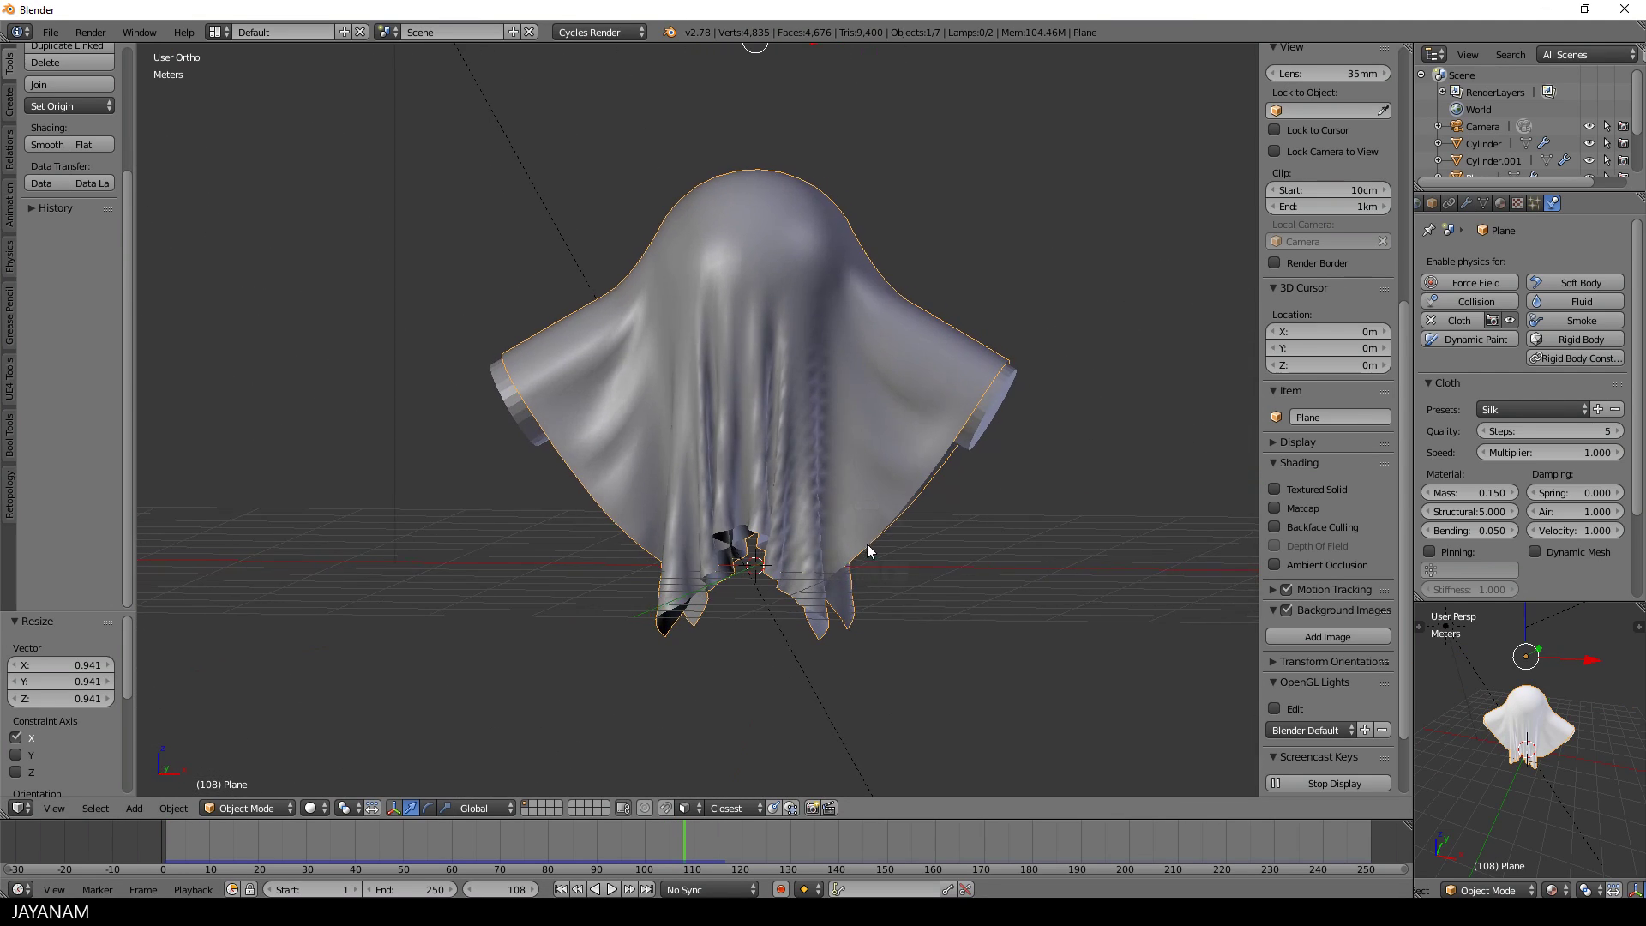
{"action": "left_click", "coordinate": [1466, 205]}
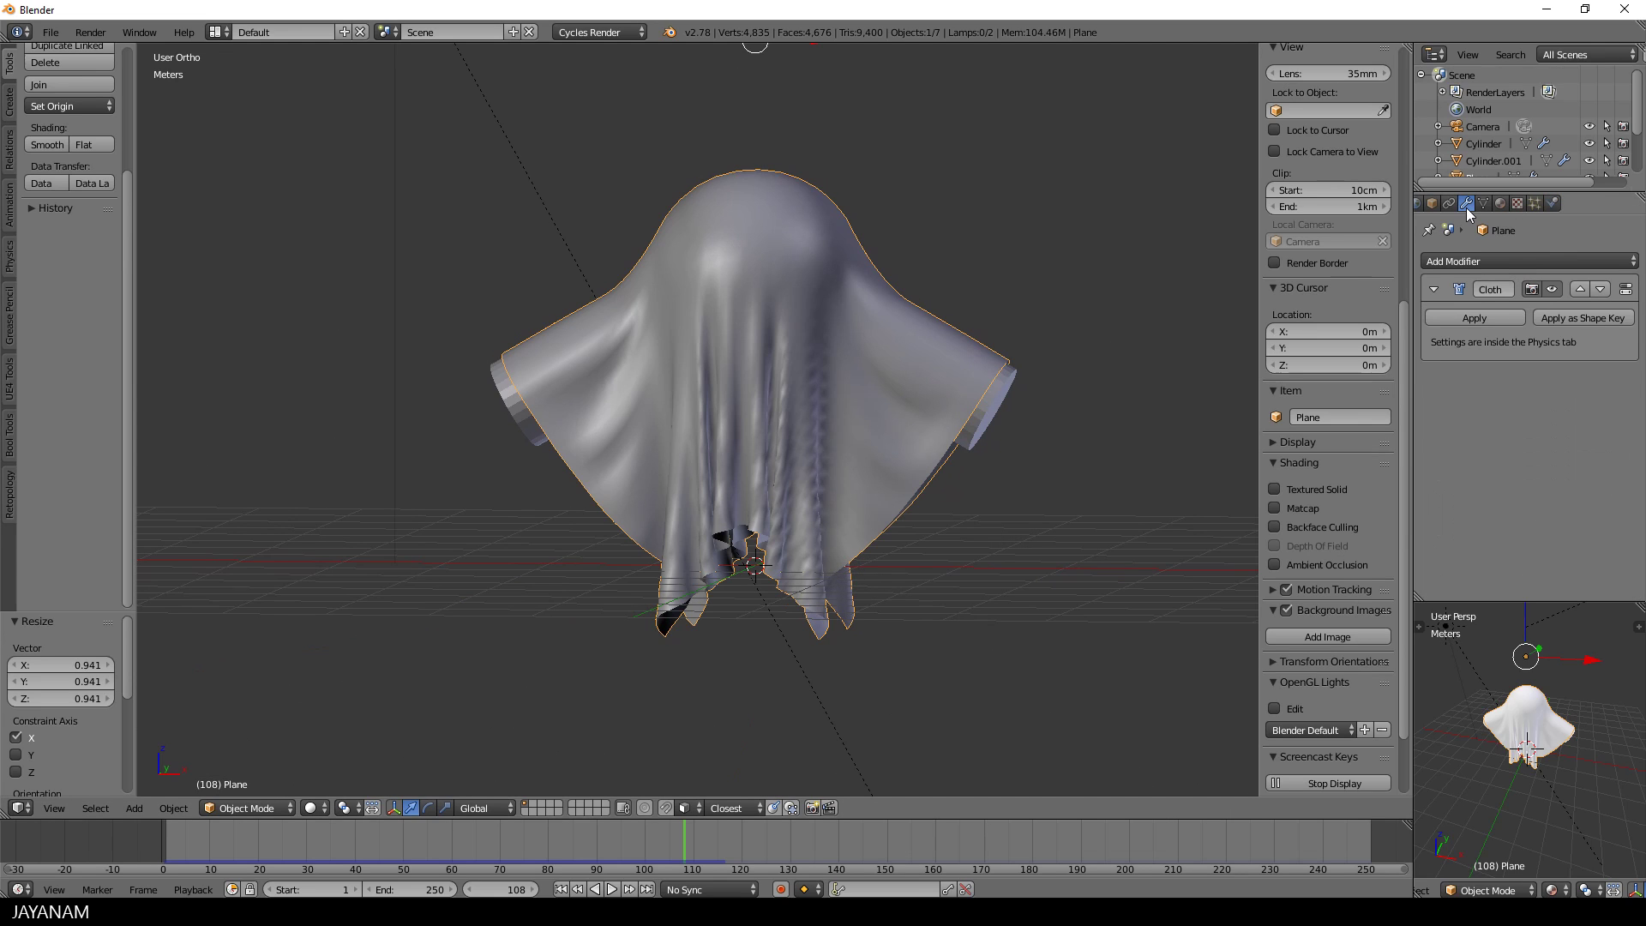
{"action": "left_click", "coordinate": [1471, 321]}
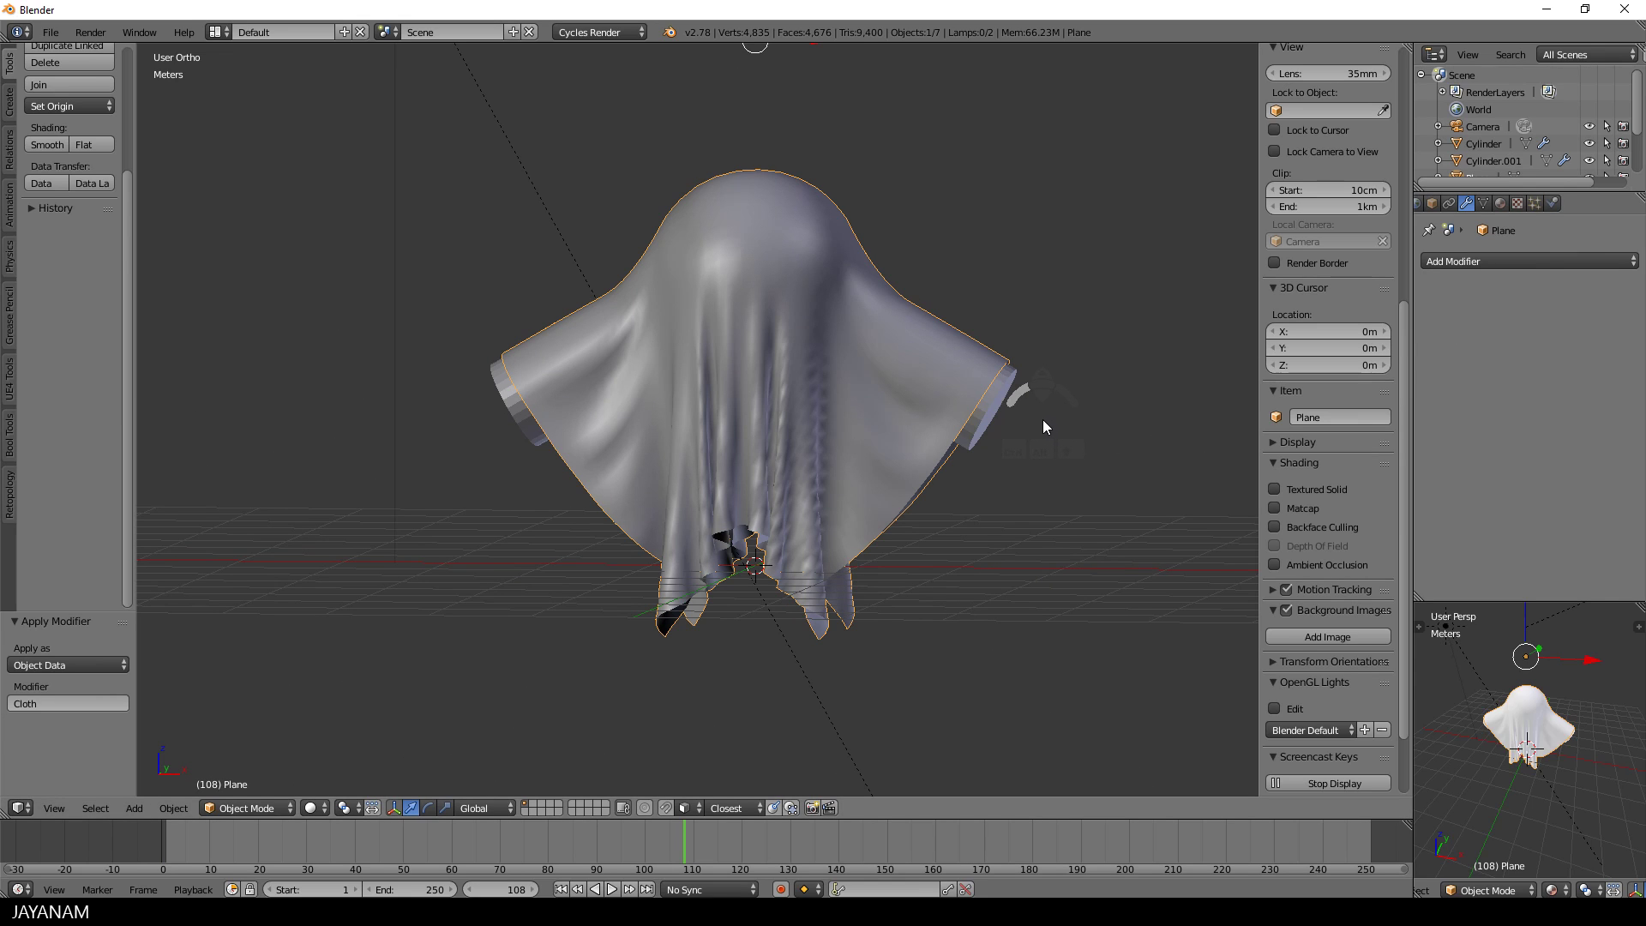
- Give the draped plane a new material named mat_ghost and show the 3D view in Material shading
{"action": "left_click", "coordinate": [1499, 205]}
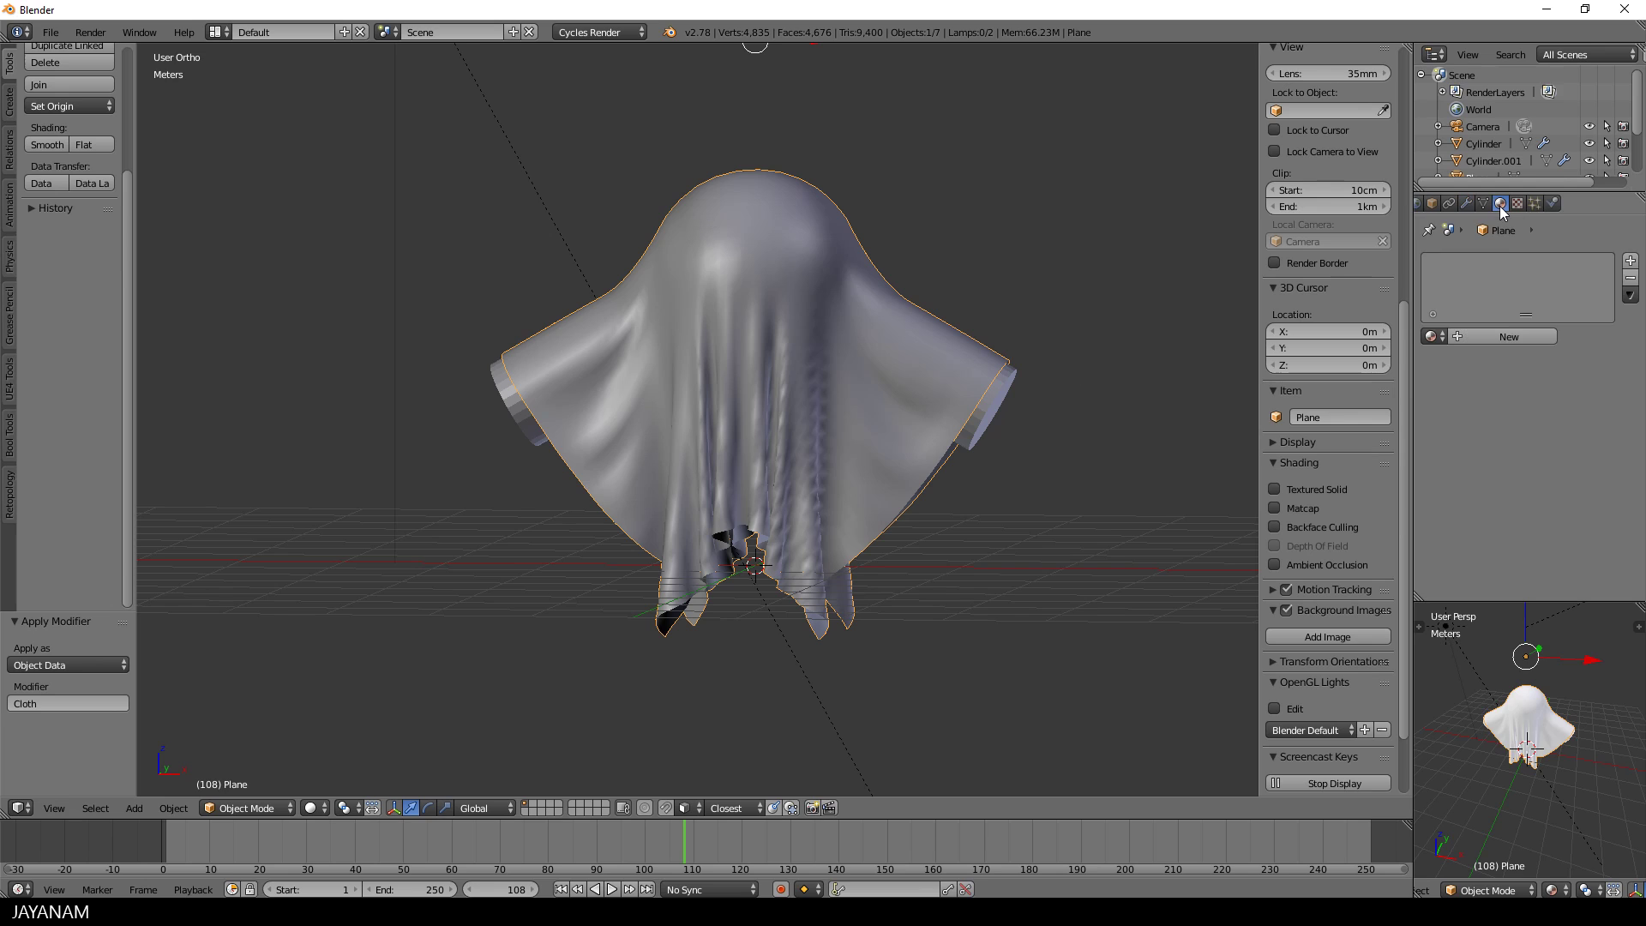
{"action": "left_click", "coordinate": [1472, 334]}
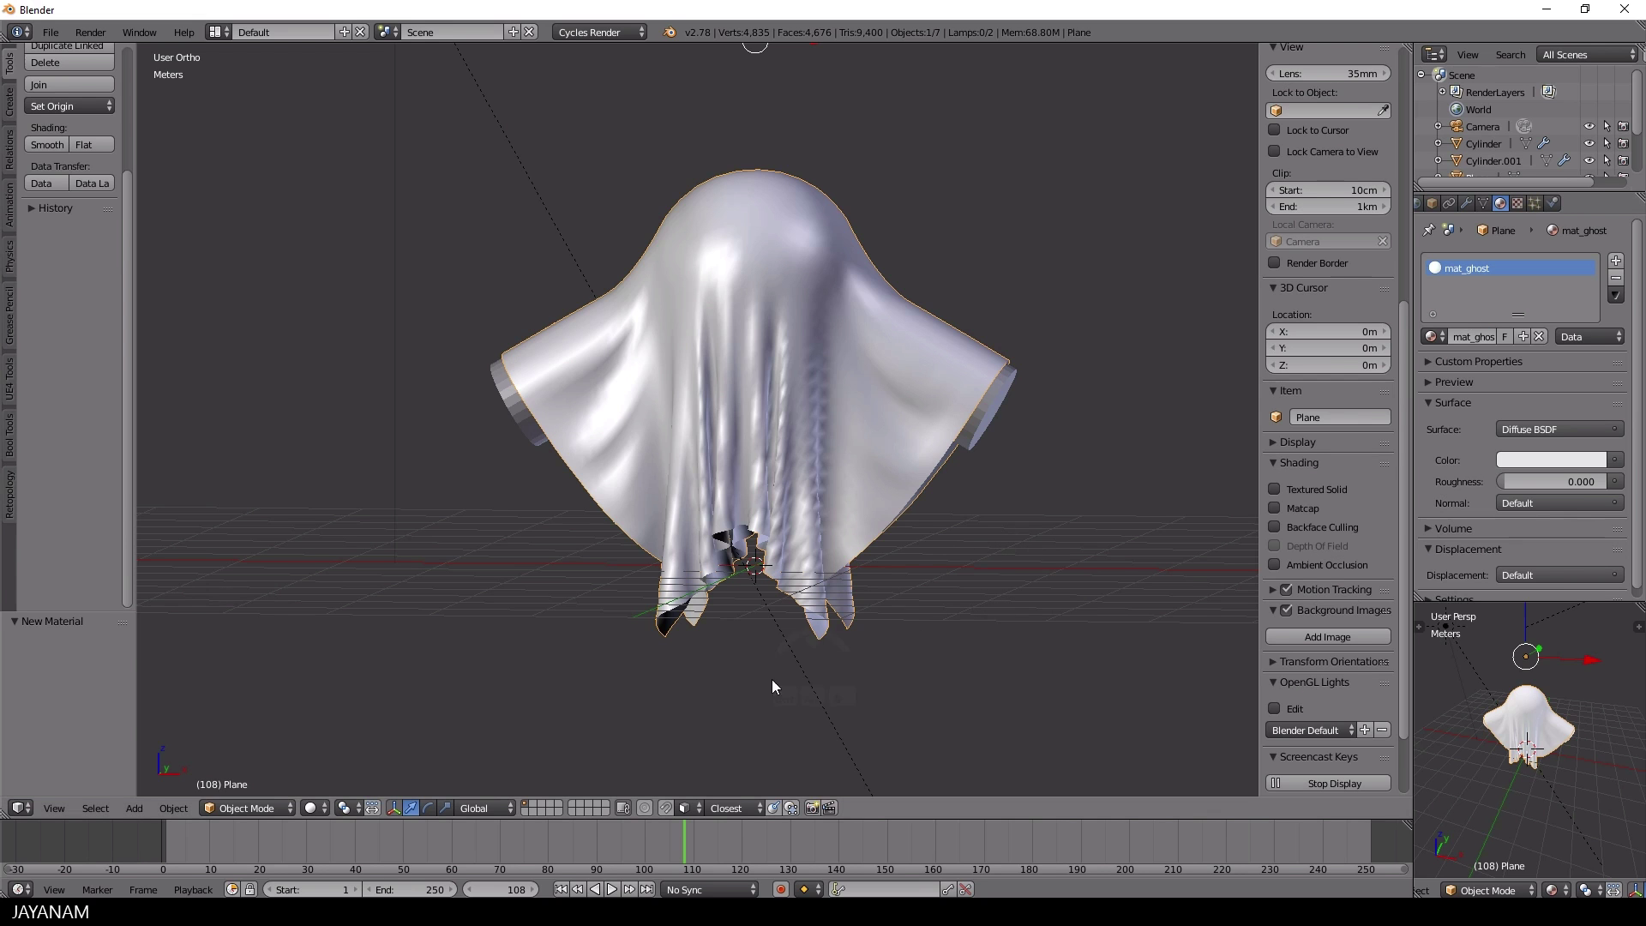
{"action": "left_click", "coordinate": [314, 807]}
{"action": "left_click", "coordinate": [361, 716]}
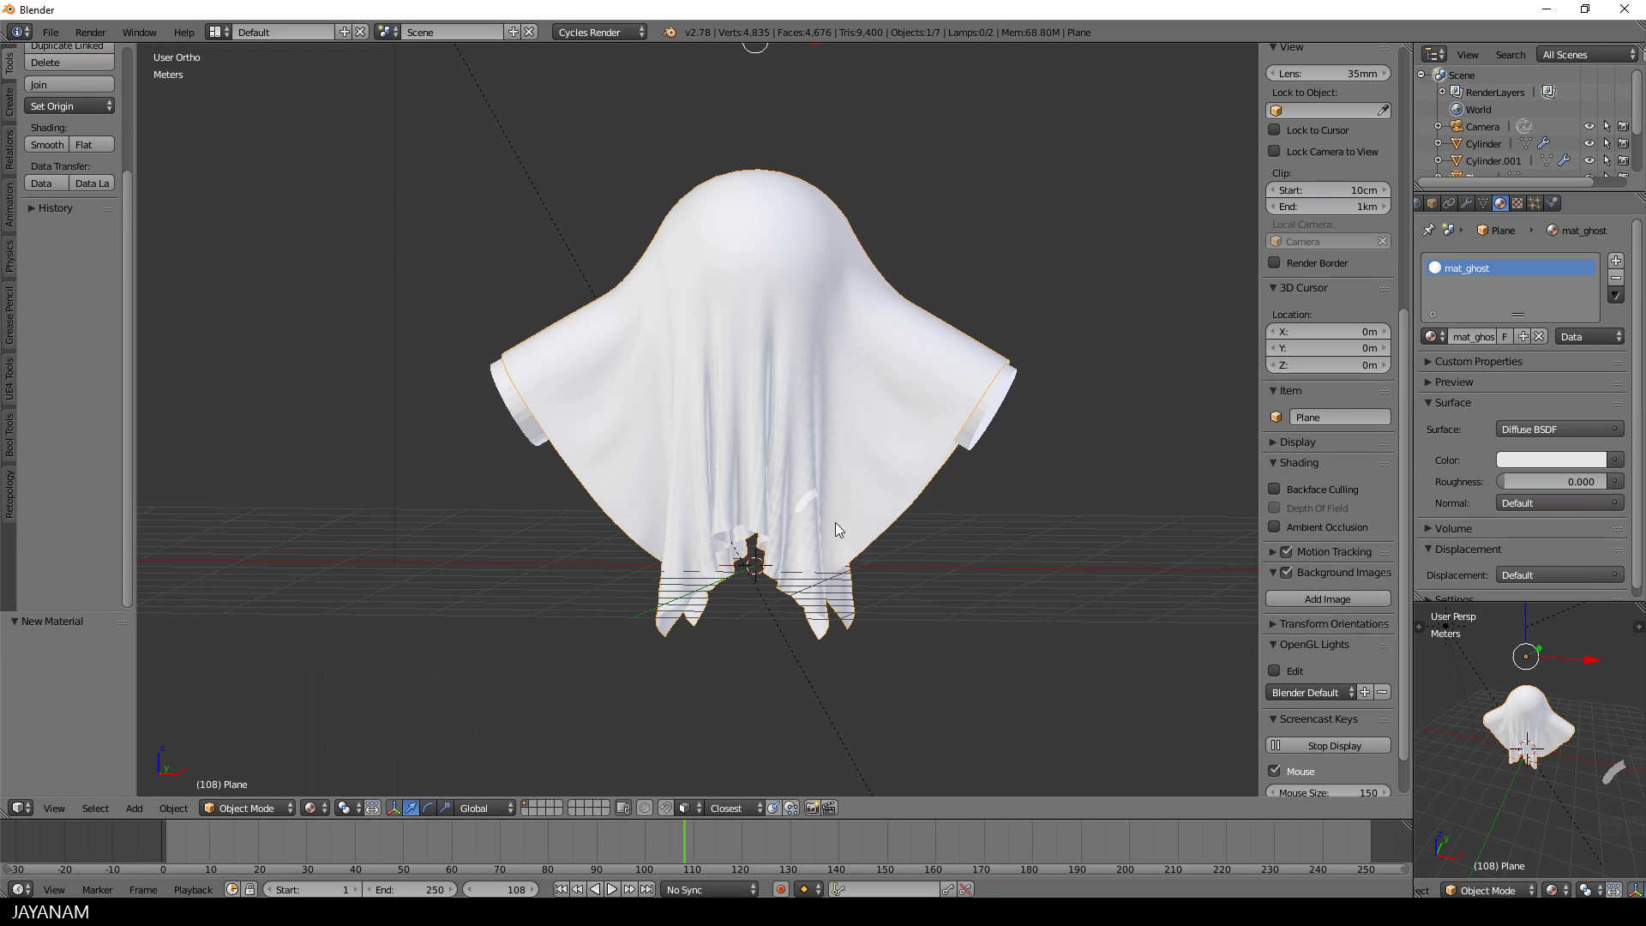
- Hide the sphere and both cylinders underneath the draped cloth
{"action": "mouse_move", "coordinate": [835, 522]}
{"action": "middle_mouse_down"}
{"action": "mouse_move", "coordinate": [971, 552]}
{"action": "mouse_move", "coordinate": [858, 568]}
{"action": "mouse_move", "coordinate": [876, 565]}
{"action": "mouse_move", "coordinate": [904, 351]}
{"action": "middle_mouse_up"}
{"action": "right_click", "coordinate": [713, 547]}
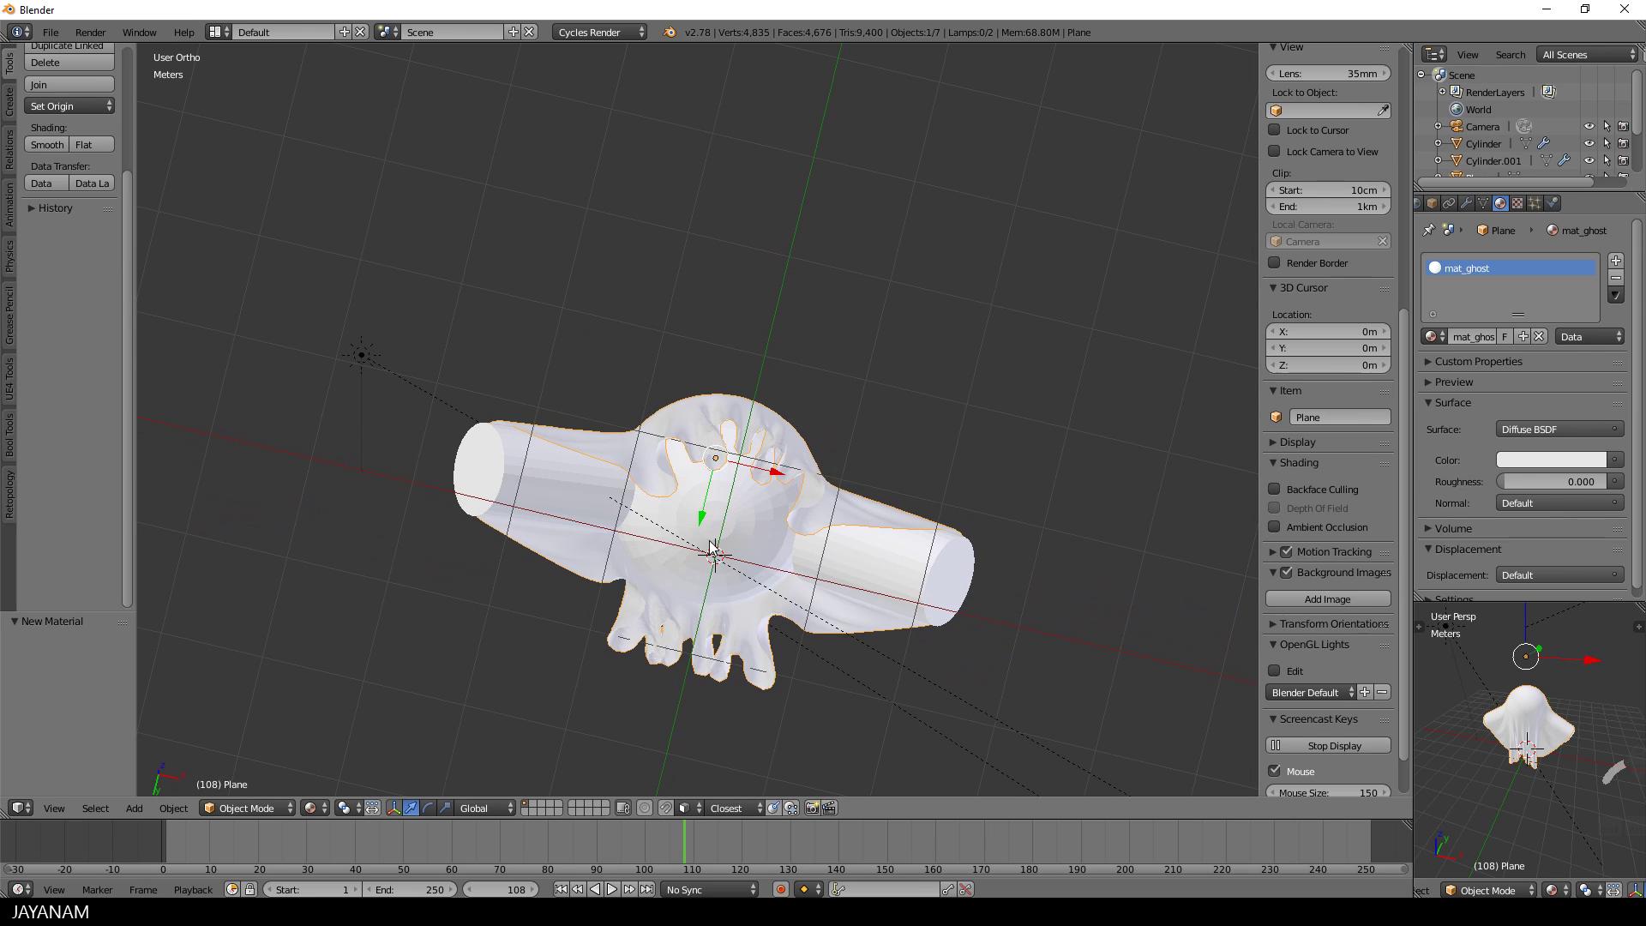
{"action": "right_click", "coordinate": [585, 499], "text": "shift"}
{"action": "right_click", "coordinate": [842, 546], "text": "shift"}
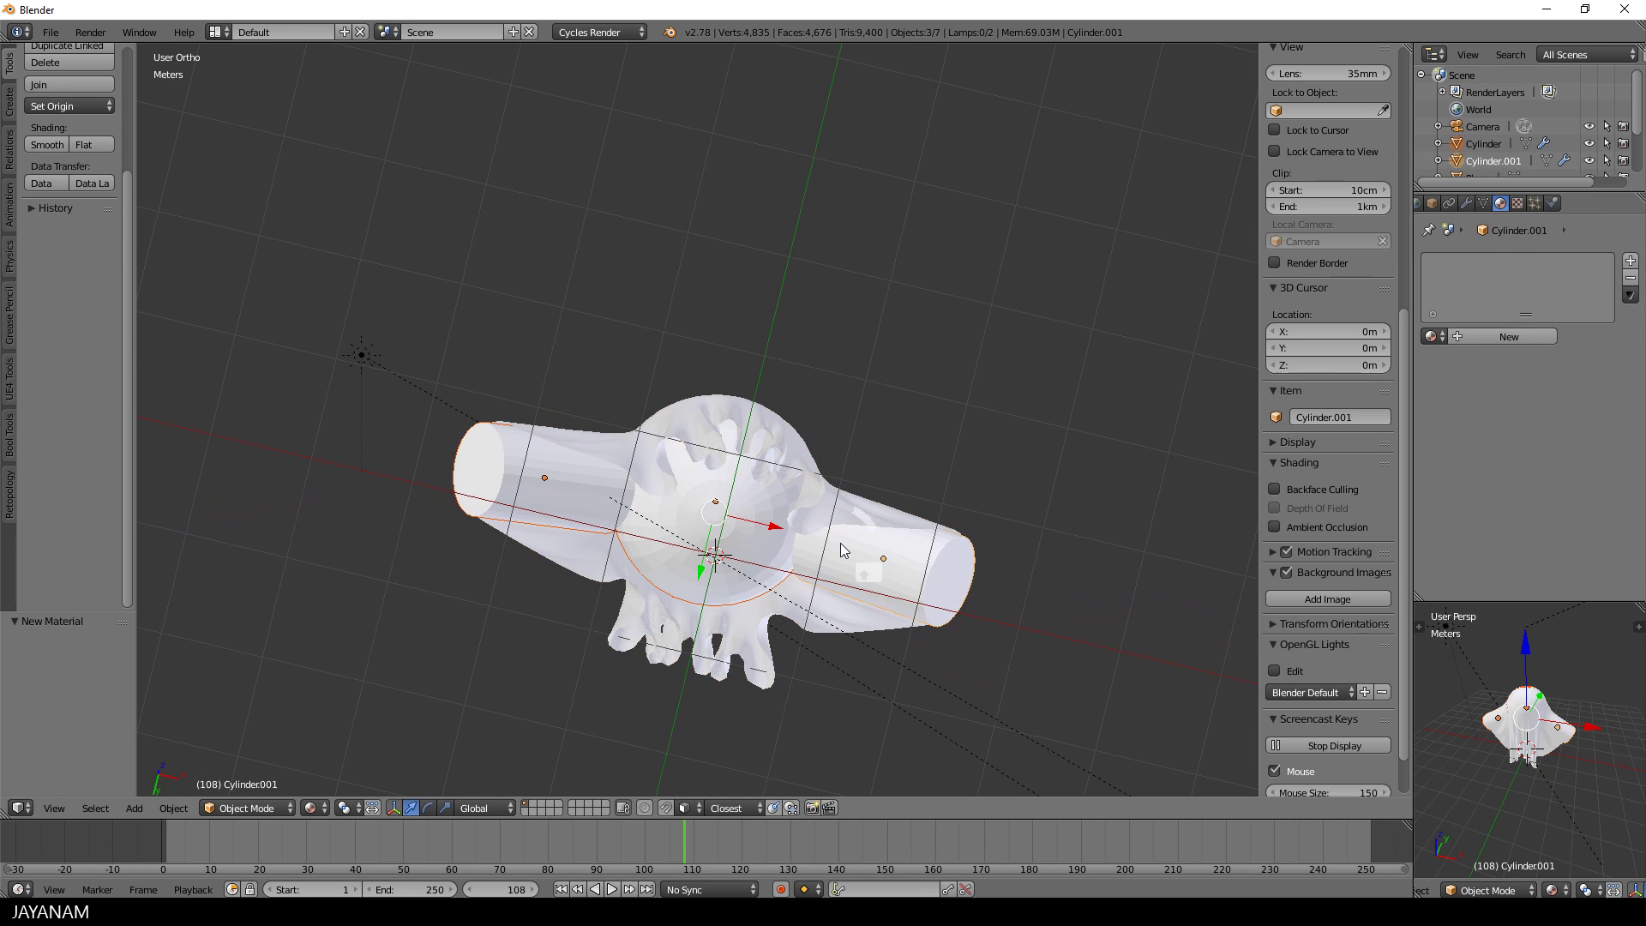
{"action": "key", "text": "h"}
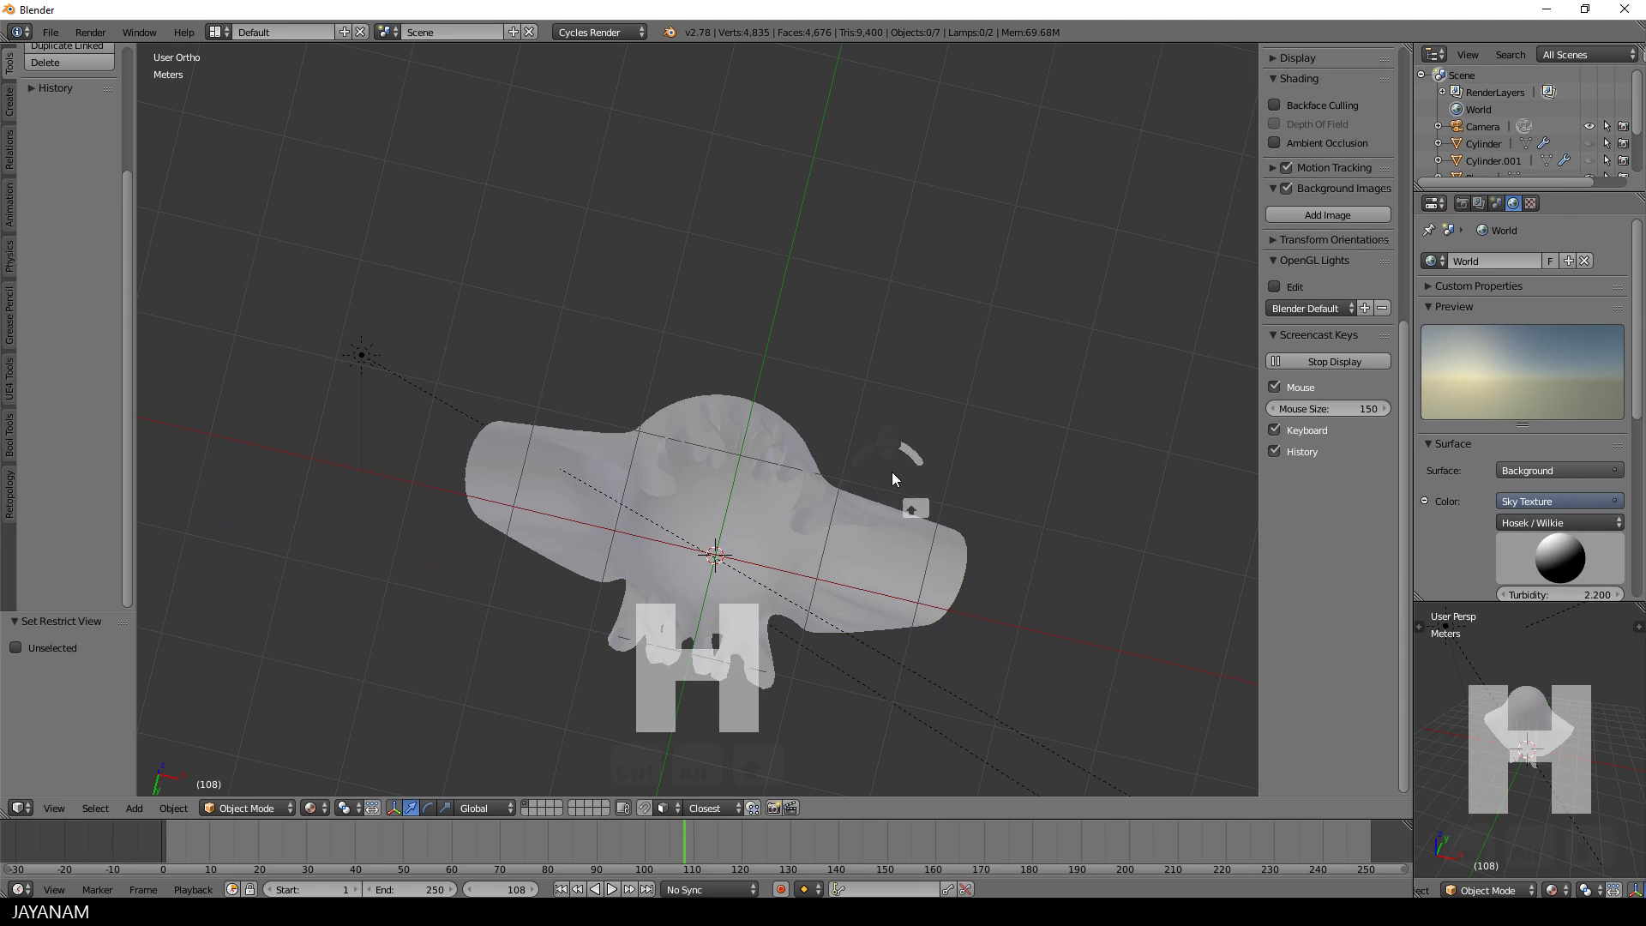
- Open the draped plane in Edit Mode, seen from the front with the head area in view
{"action": "middle_click_drag", "start_coordinate": [891, 472], "coordinate": [888, 540]}
{"action": "scroll", "coordinate": [887, 534], "scroll_direction": "up", "scroll_amount": 2}
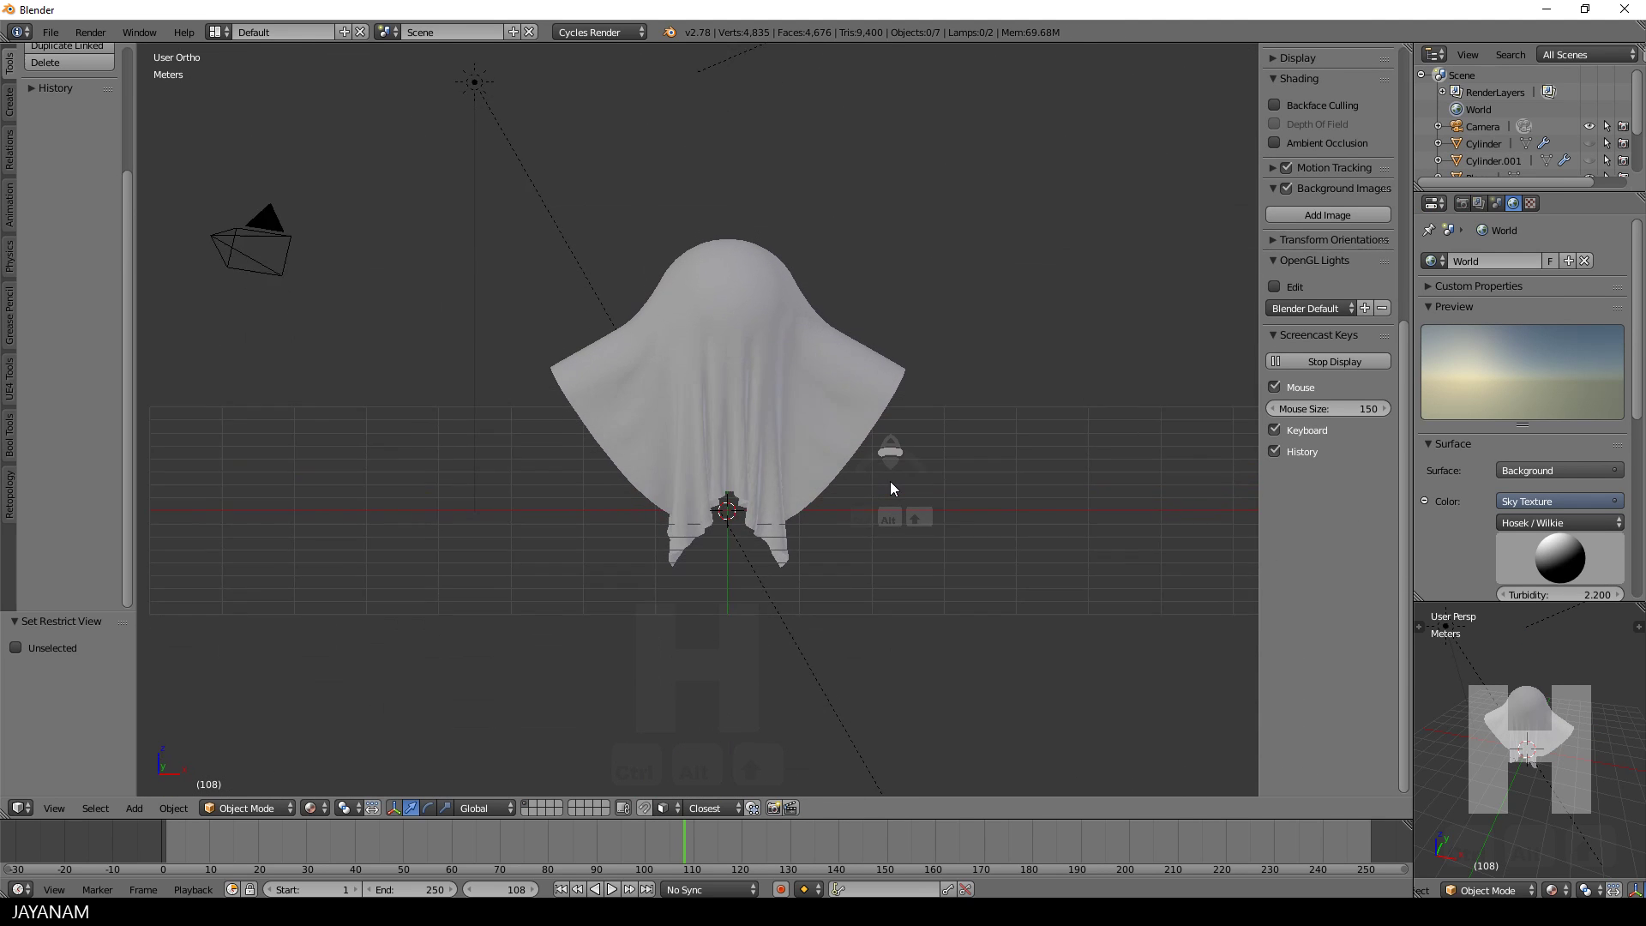
{"action": "scroll", "coordinate": [890, 485], "scroll_direction": "up", "scroll_amount": 3}
{"action": "right_click", "coordinate": [784, 251]}
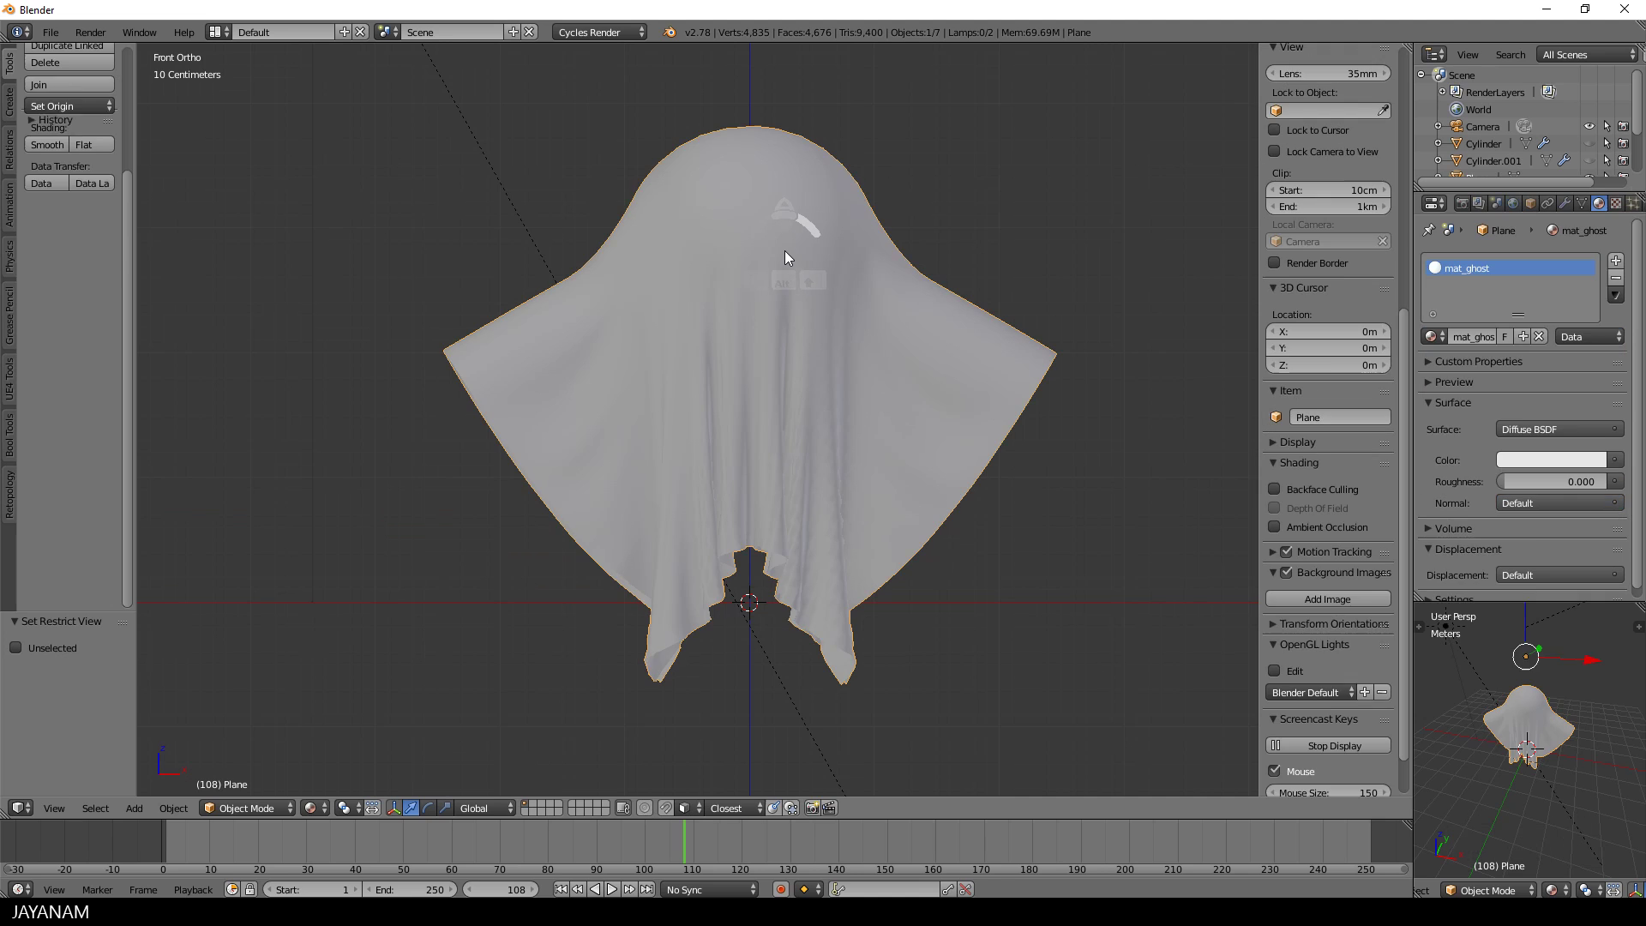
{"action": "key", "text": "Tab"}
{"action": "left_click", "coordinate": [910, 253]}
{"action": "scroll", "coordinate": [871, 292], "scroll_direction": "up", "scroll_amount": 2}
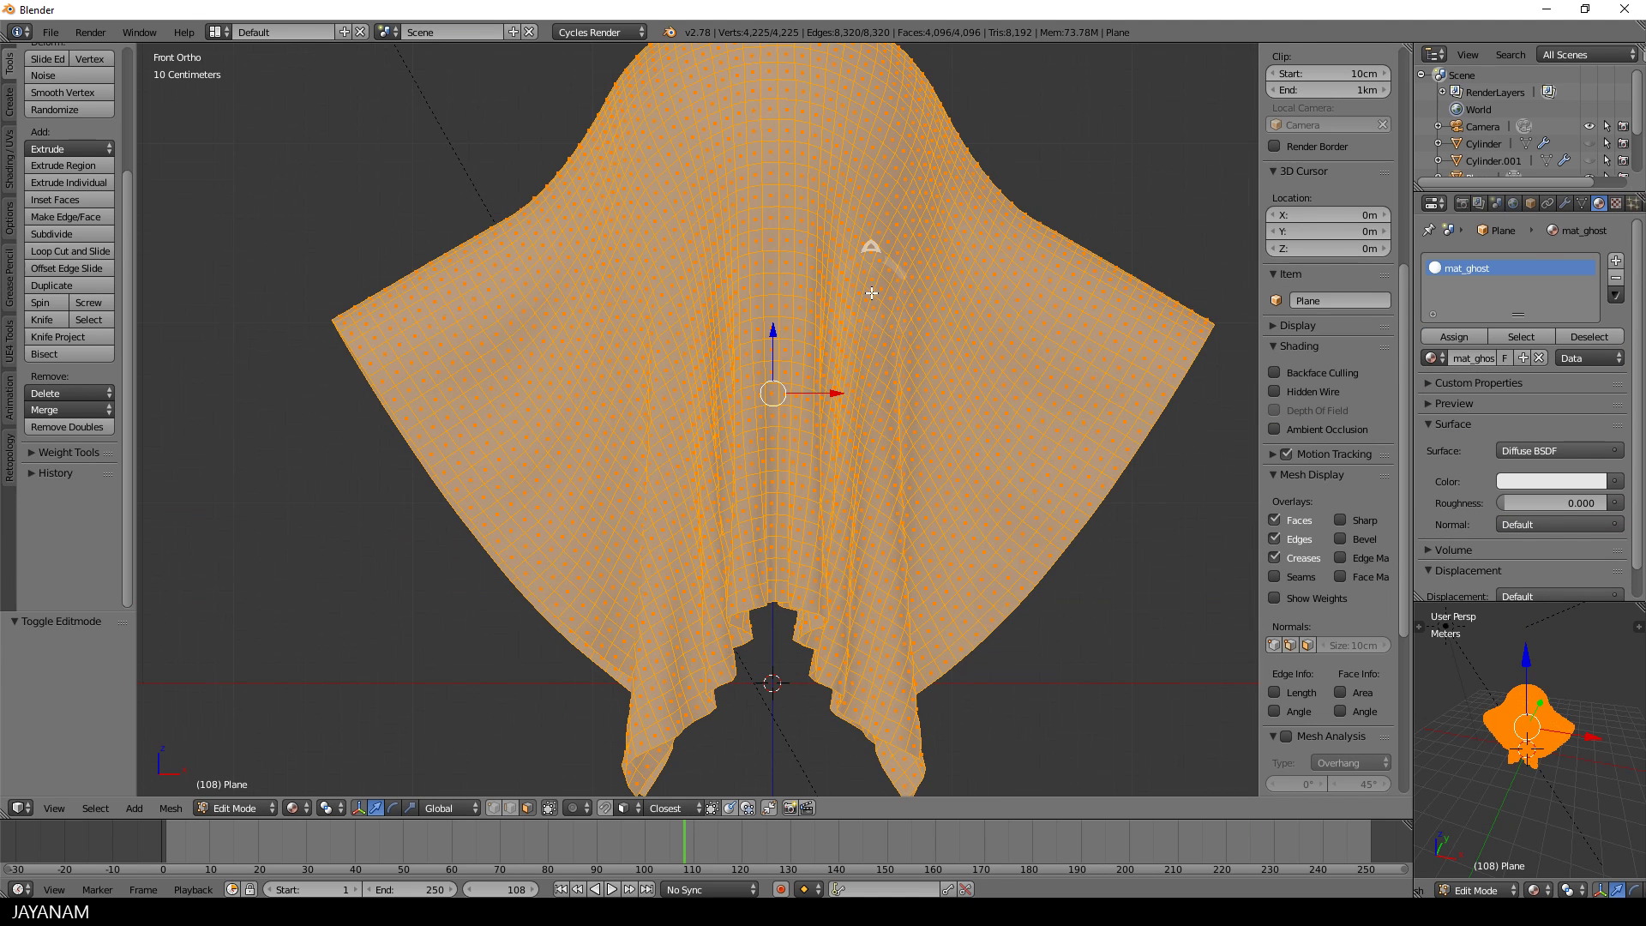
{"action": "middle_click_drag", "start_coordinate": [927, 267], "coordinate": [915, 424], "text": "shift"}
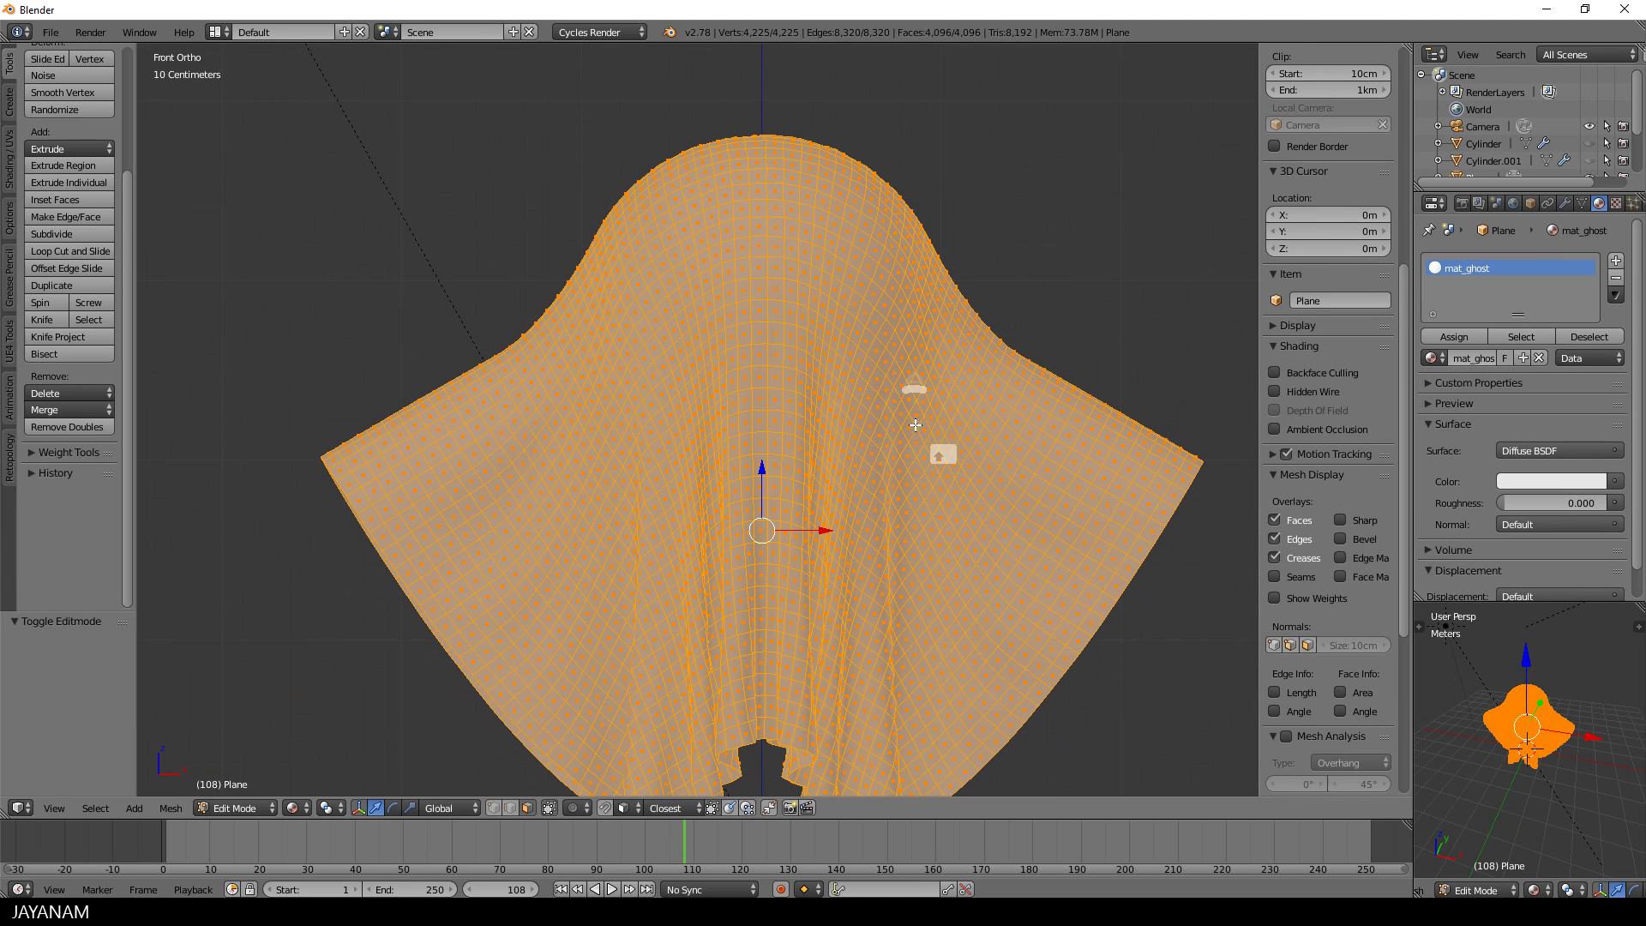
- Cut two eye holes by deleting a four-face patch on each side of the head's front, and return to Object Mode
{"action": "right_click", "coordinate": [705, 266]}
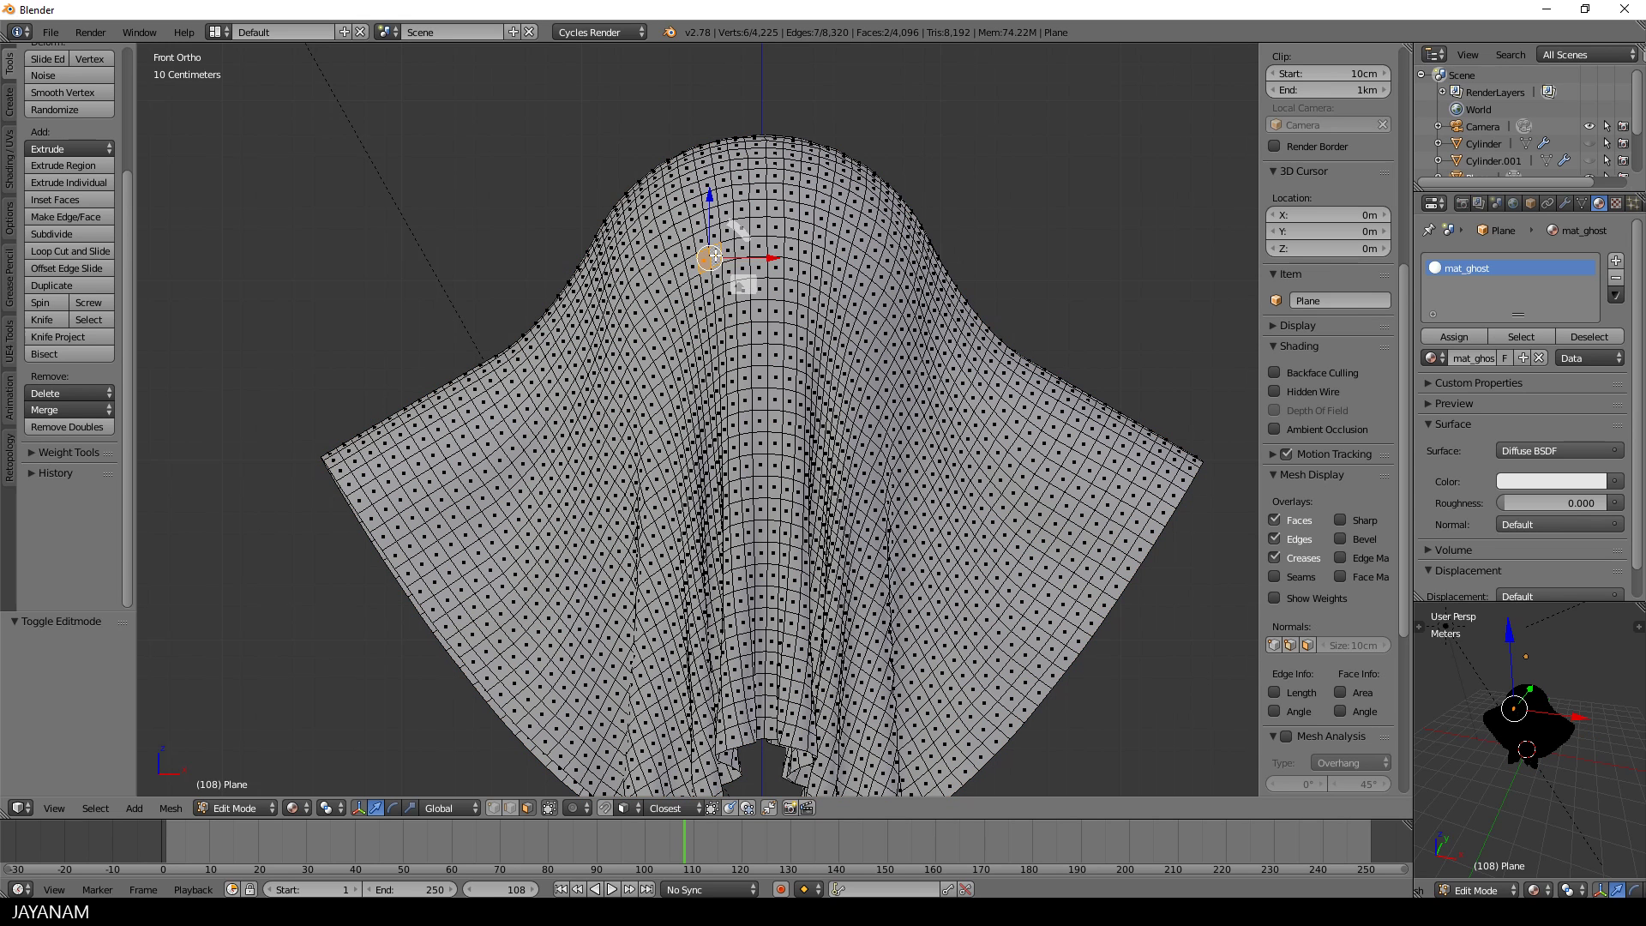
{"action": "right_click", "coordinate": [709, 277], "text": "shift"}
{"action": "right_click", "coordinate": [708, 274], "text": "shift"}
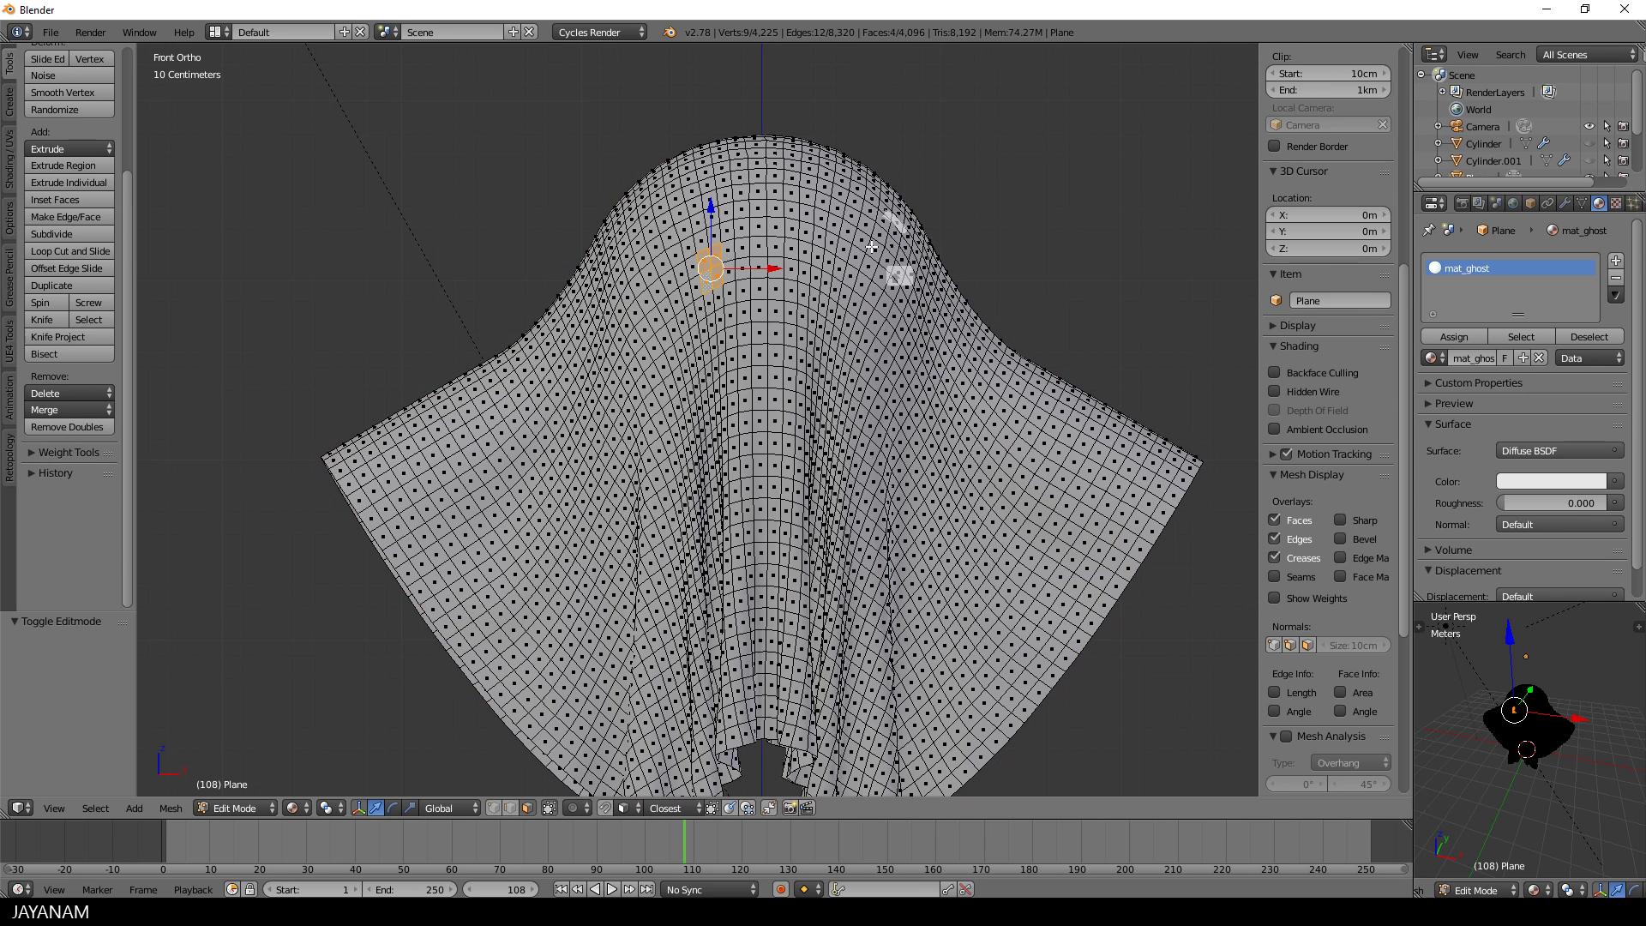
{"action": "right_click", "coordinate": [810, 257], "text": "shift"}
{"action": "right_click", "coordinate": [813, 264], "text": "shift"}
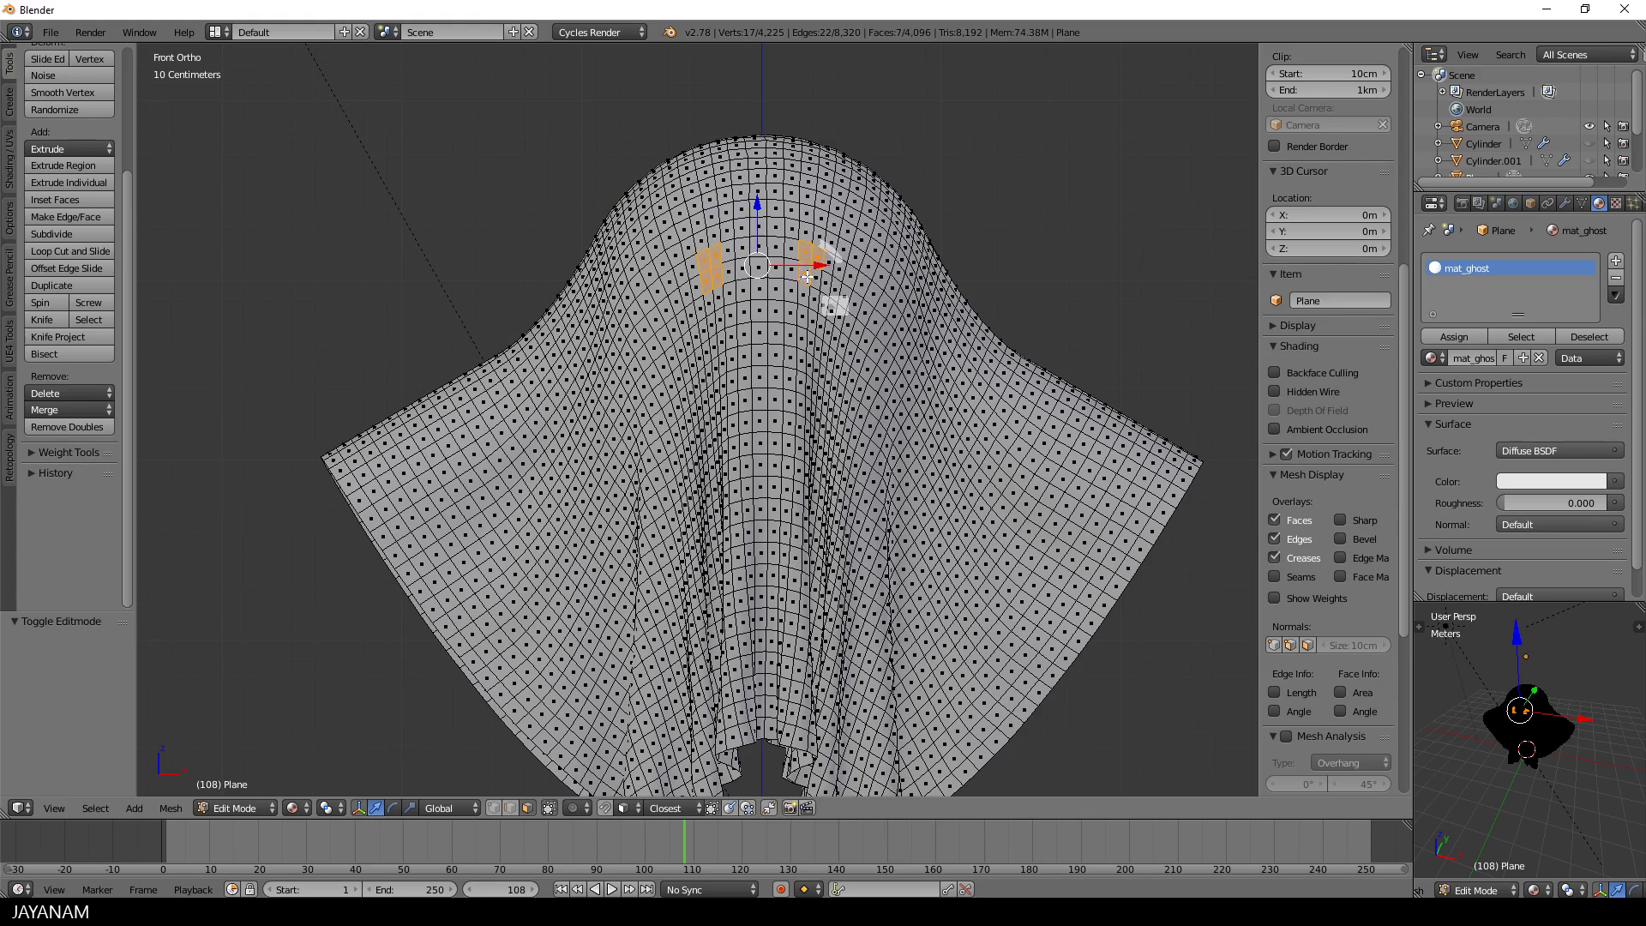
{"action": "right_click", "coordinate": [817, 267], "text": "shift"}
{"action": "scroll", "coordinate": [991, 413], "scroll_direction": "down", "scroll_amount": 2}
{"action": "middle_click_drag", "start_coordinate": [1014, 398], "coordinate": [957, 431]}
{"action": "key", "text": "KP_1"}
{"action": "scroll", "coordinate": [987, 416], "scroll_direction": "up", "scroll_amount": 3}
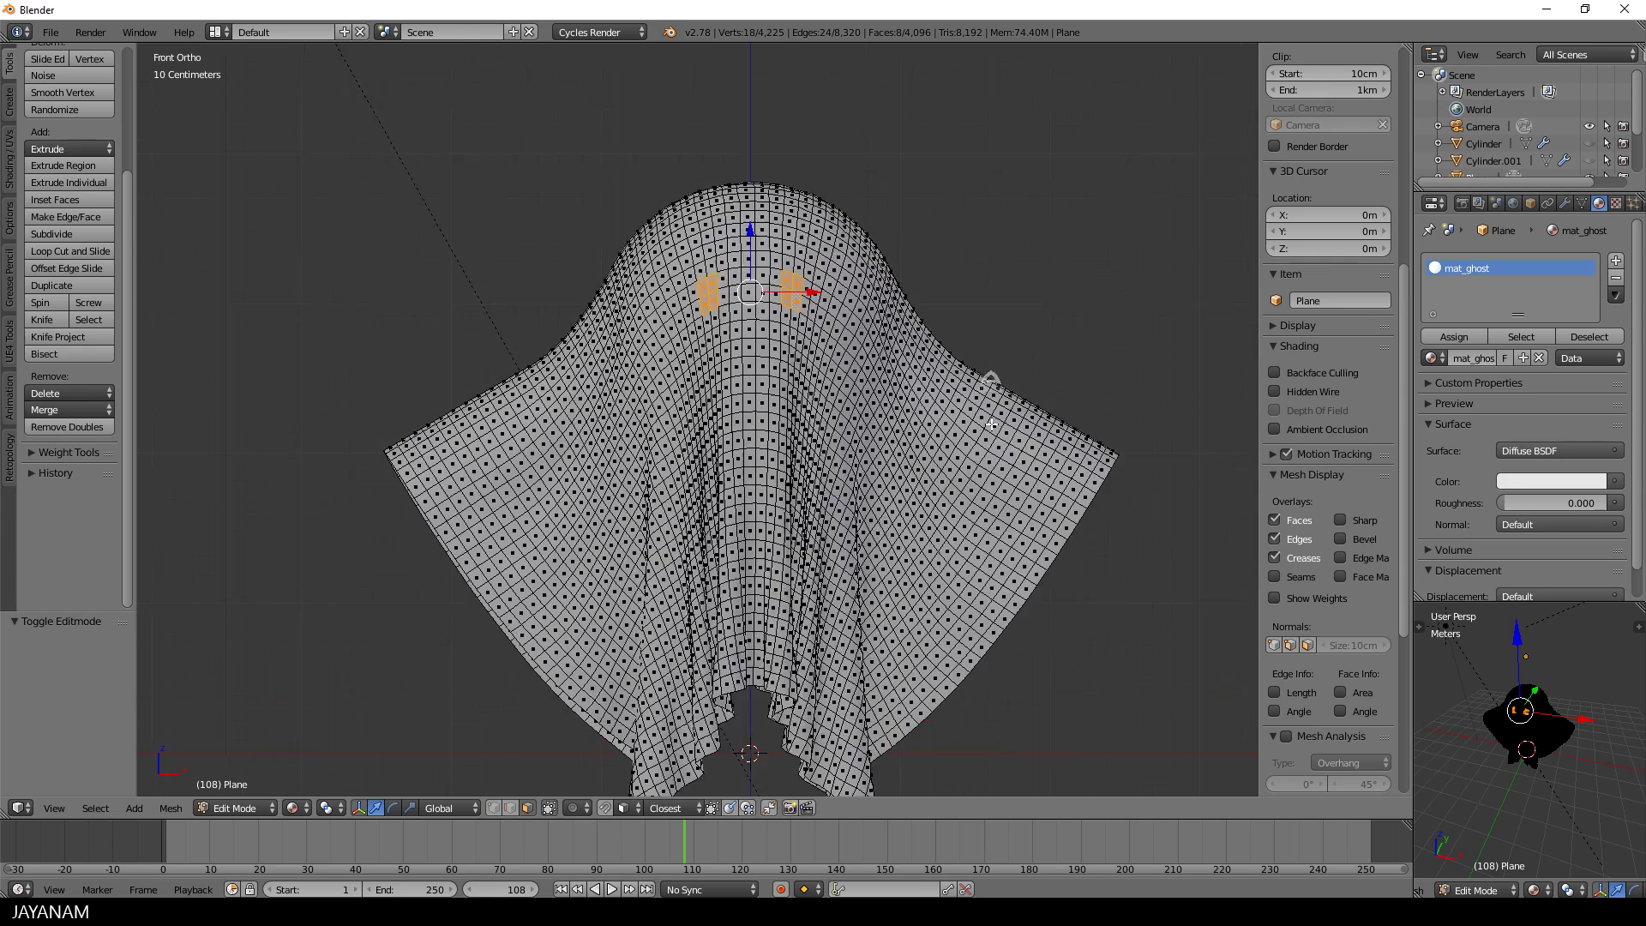
{"action": "key", "text": "x"}
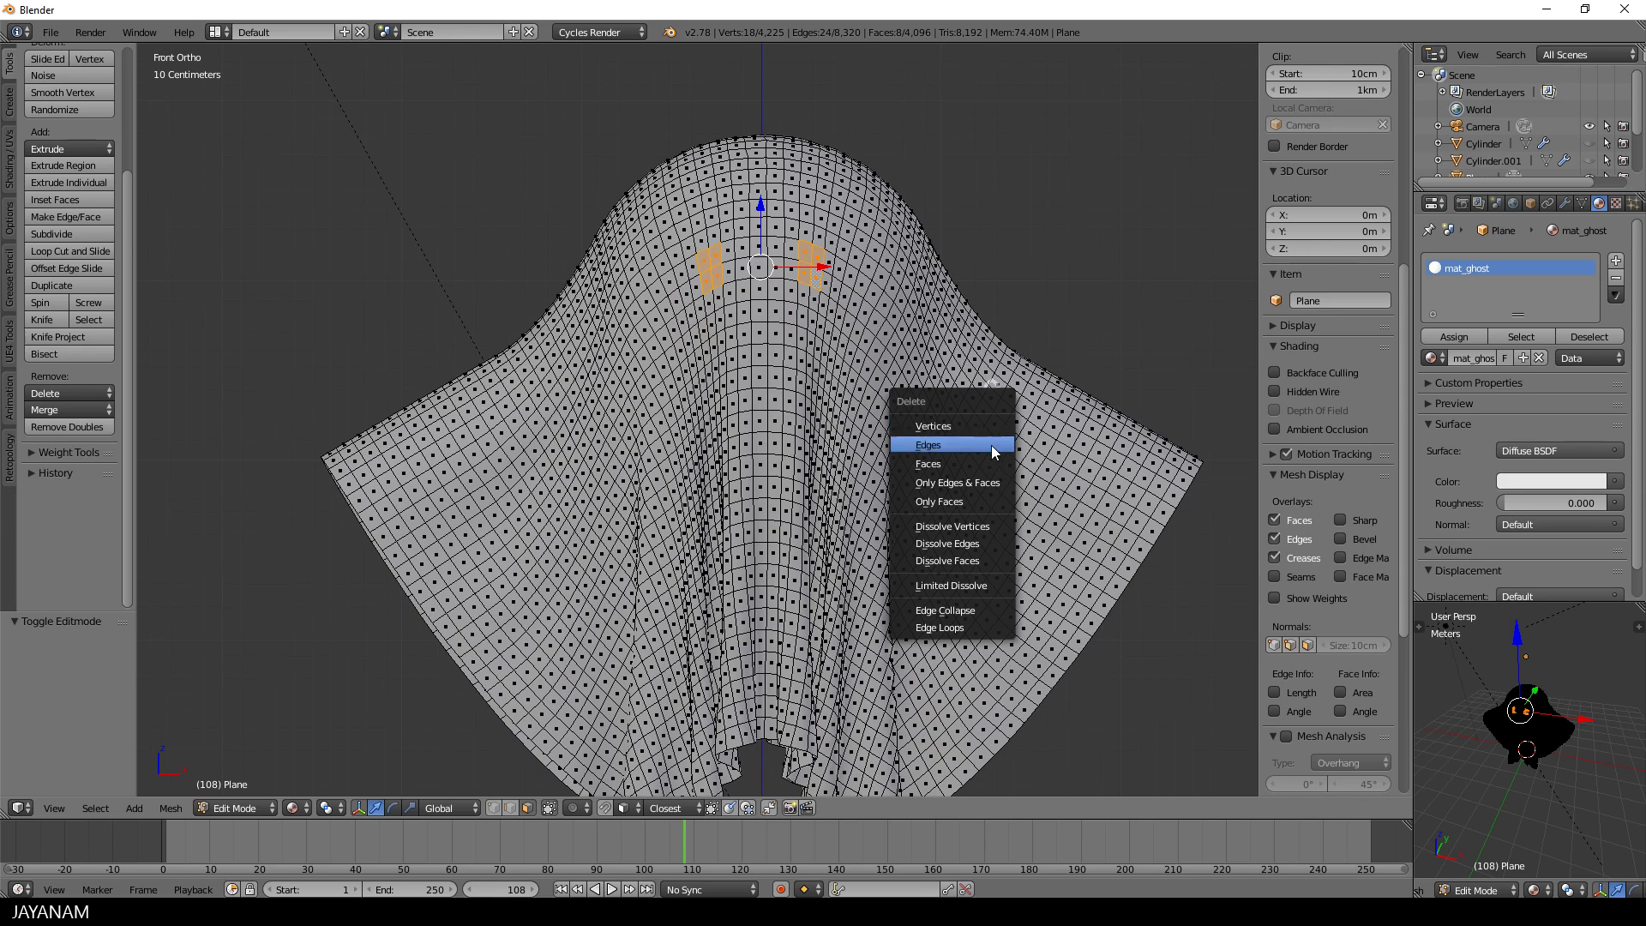
{"action": "left_click", "coordinate": [989, 455]}
{"action": "scroll", "coordinate": [977, 406], "scroll_direction": "down", "scroll_amount": 2}
{"action": "key", "text": "Tab"}
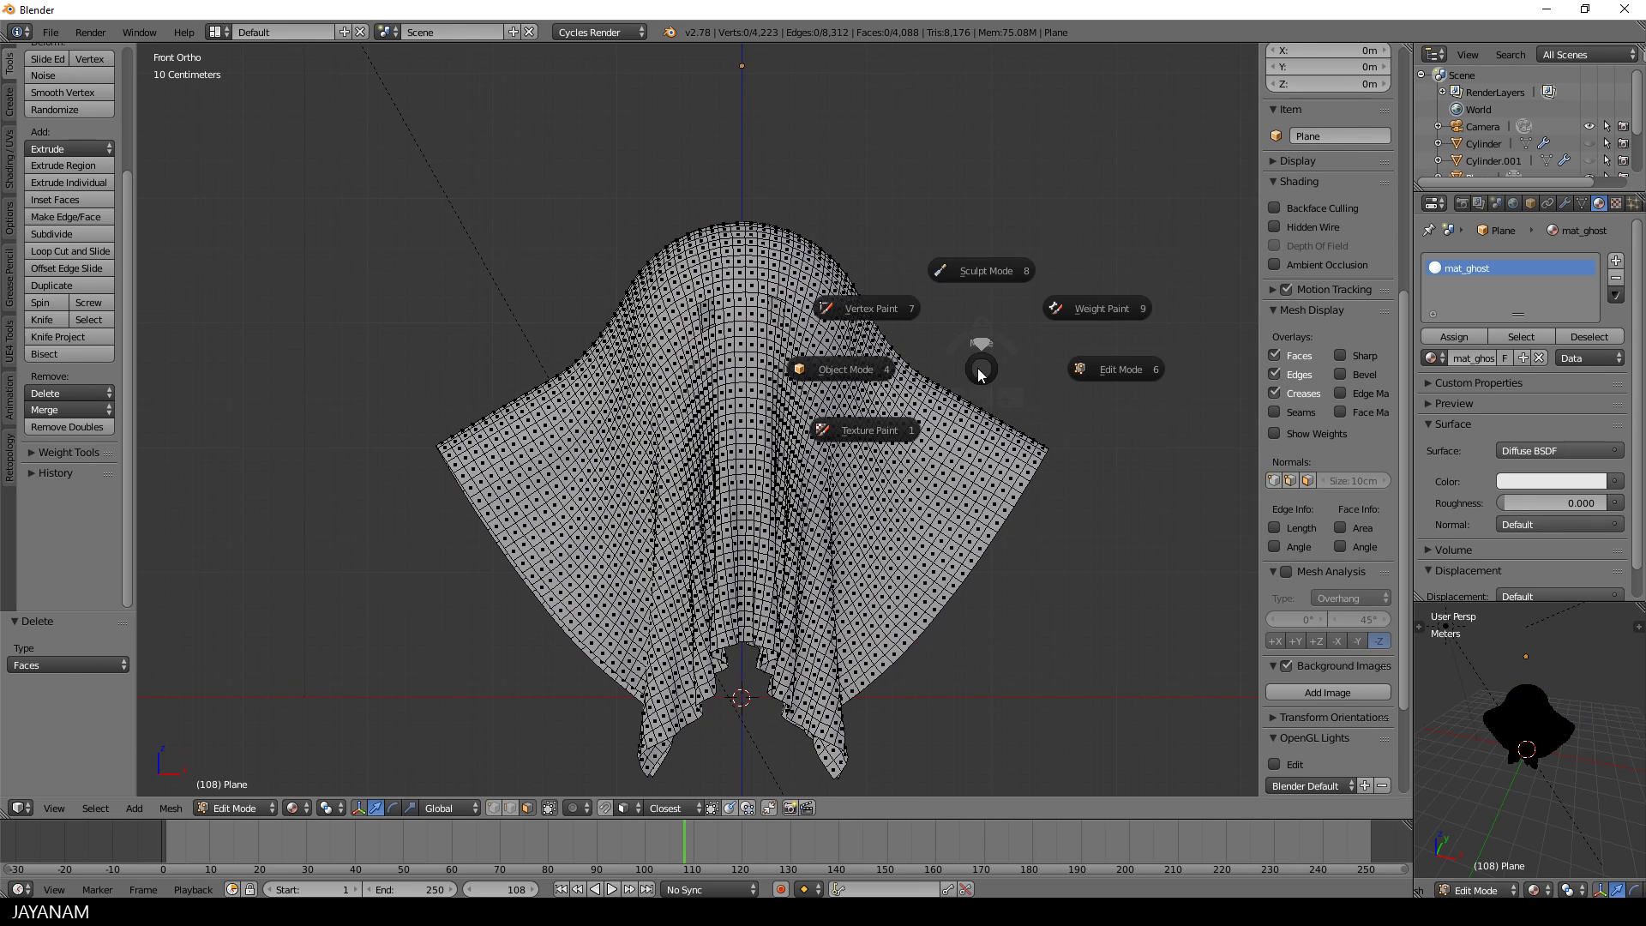
{"action": "middle_click_drag", "start_coordinate": [988, 356], "coordinate": [972, 392]}
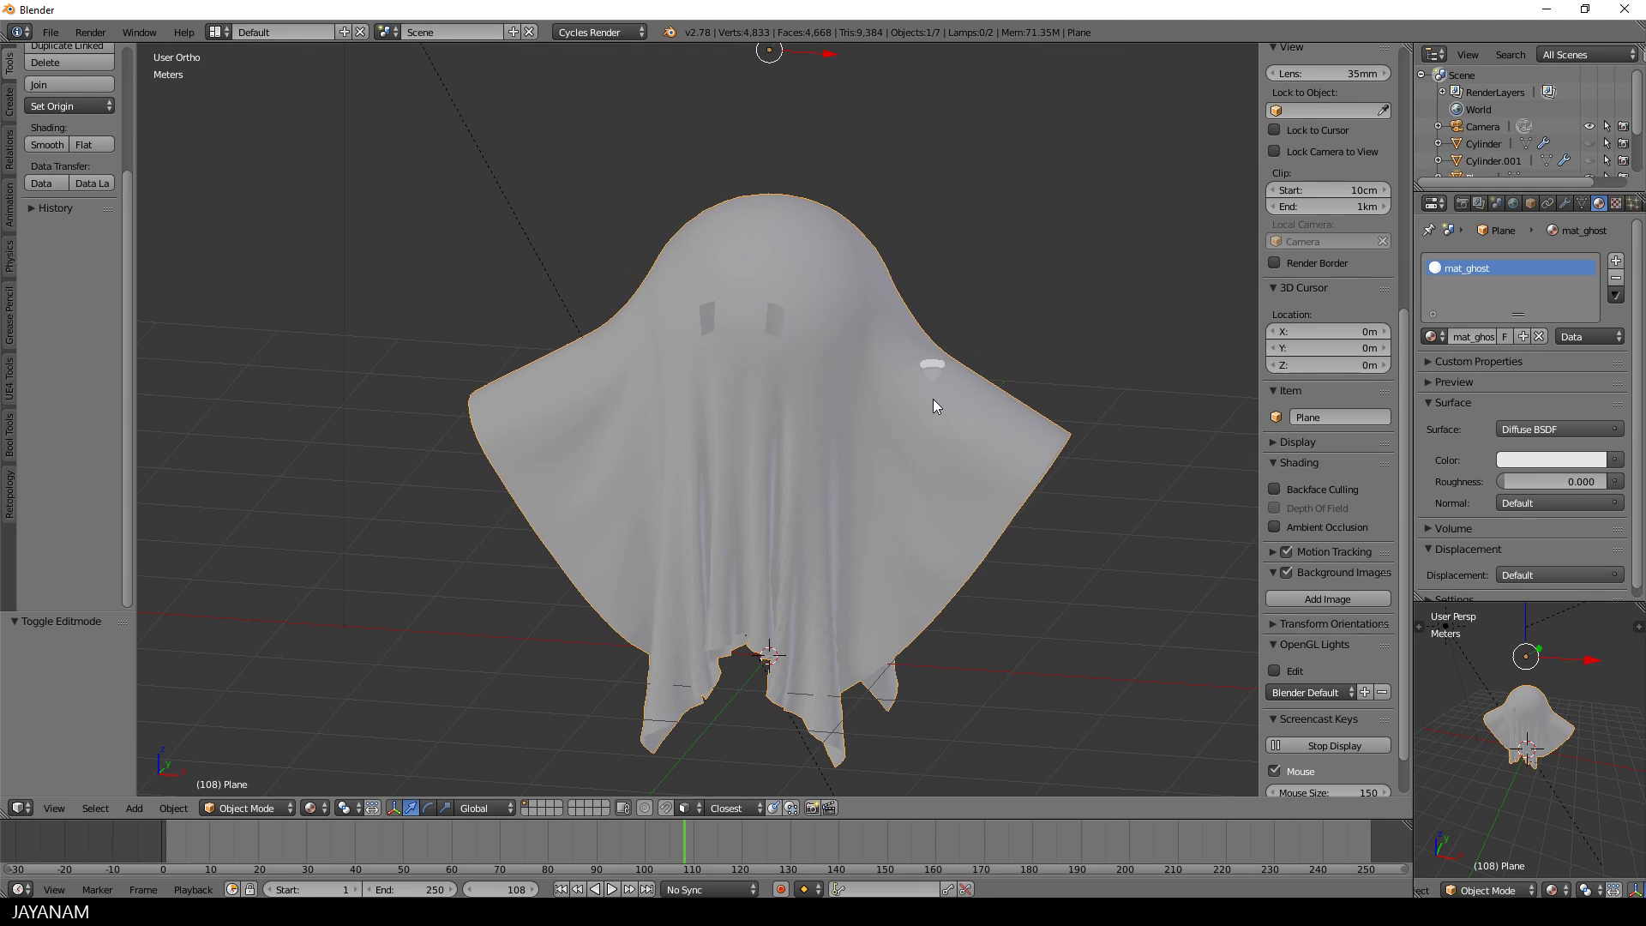
- Add a Subdivision Surface modifier to the ghost mesh with 2 view subdivisions and apply it
{"action": "left_click", "coordinate": [1565, 203]}
{"action": "left_click", "coordinate": [1470, 262]}
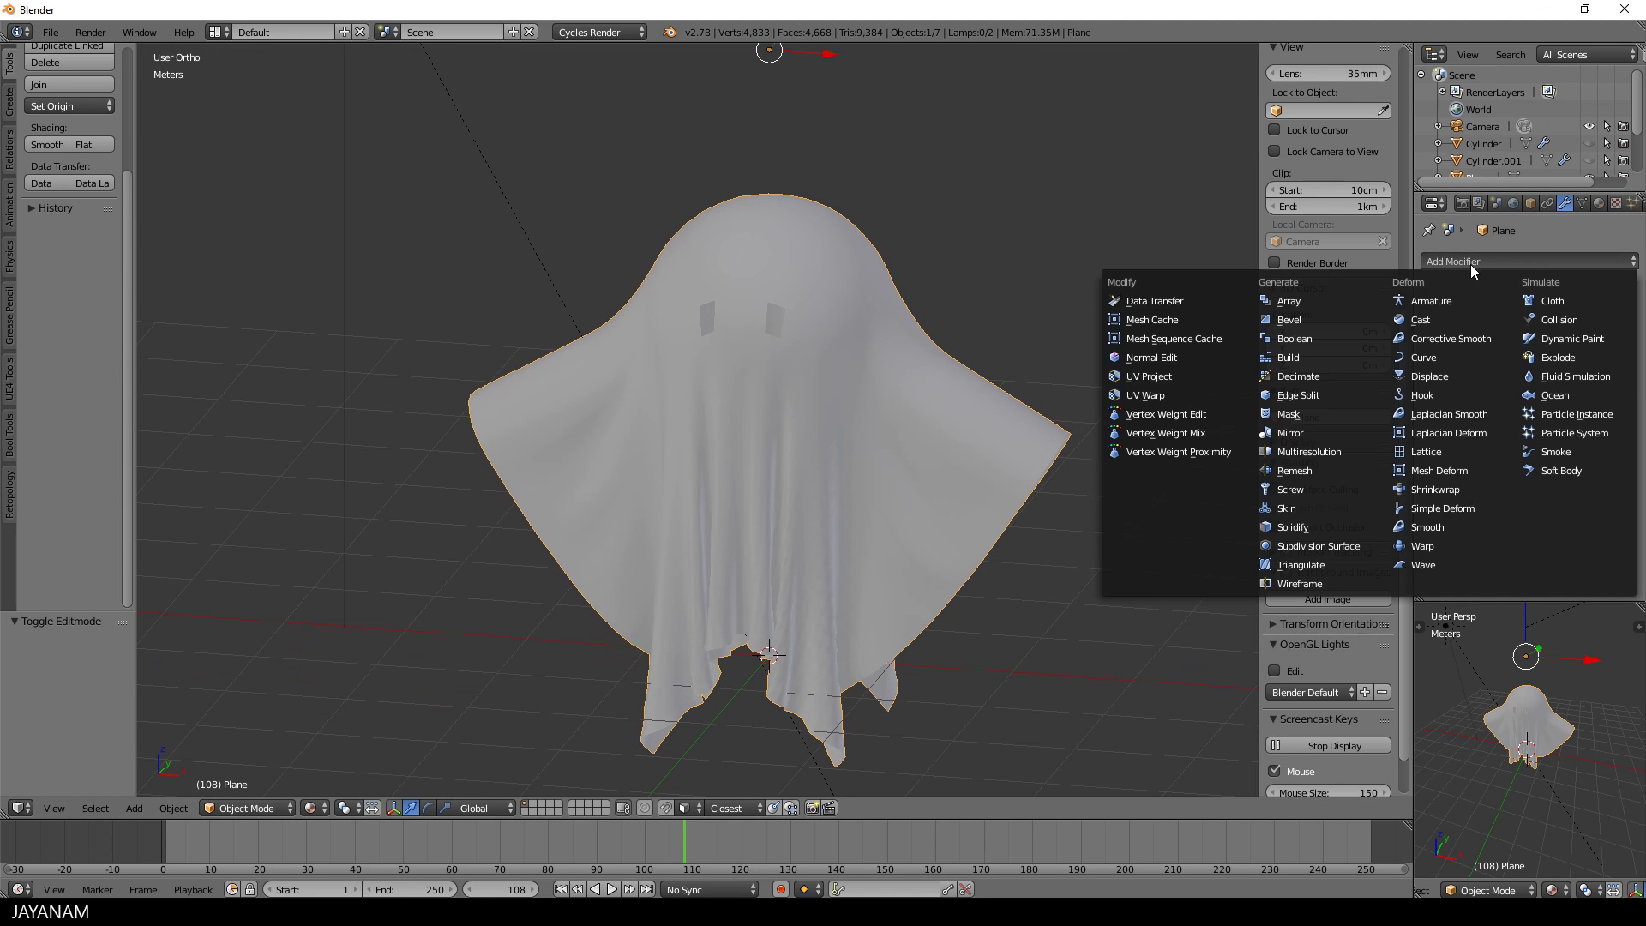
{"action": "left_click", "coordinate": [1346, 545]}
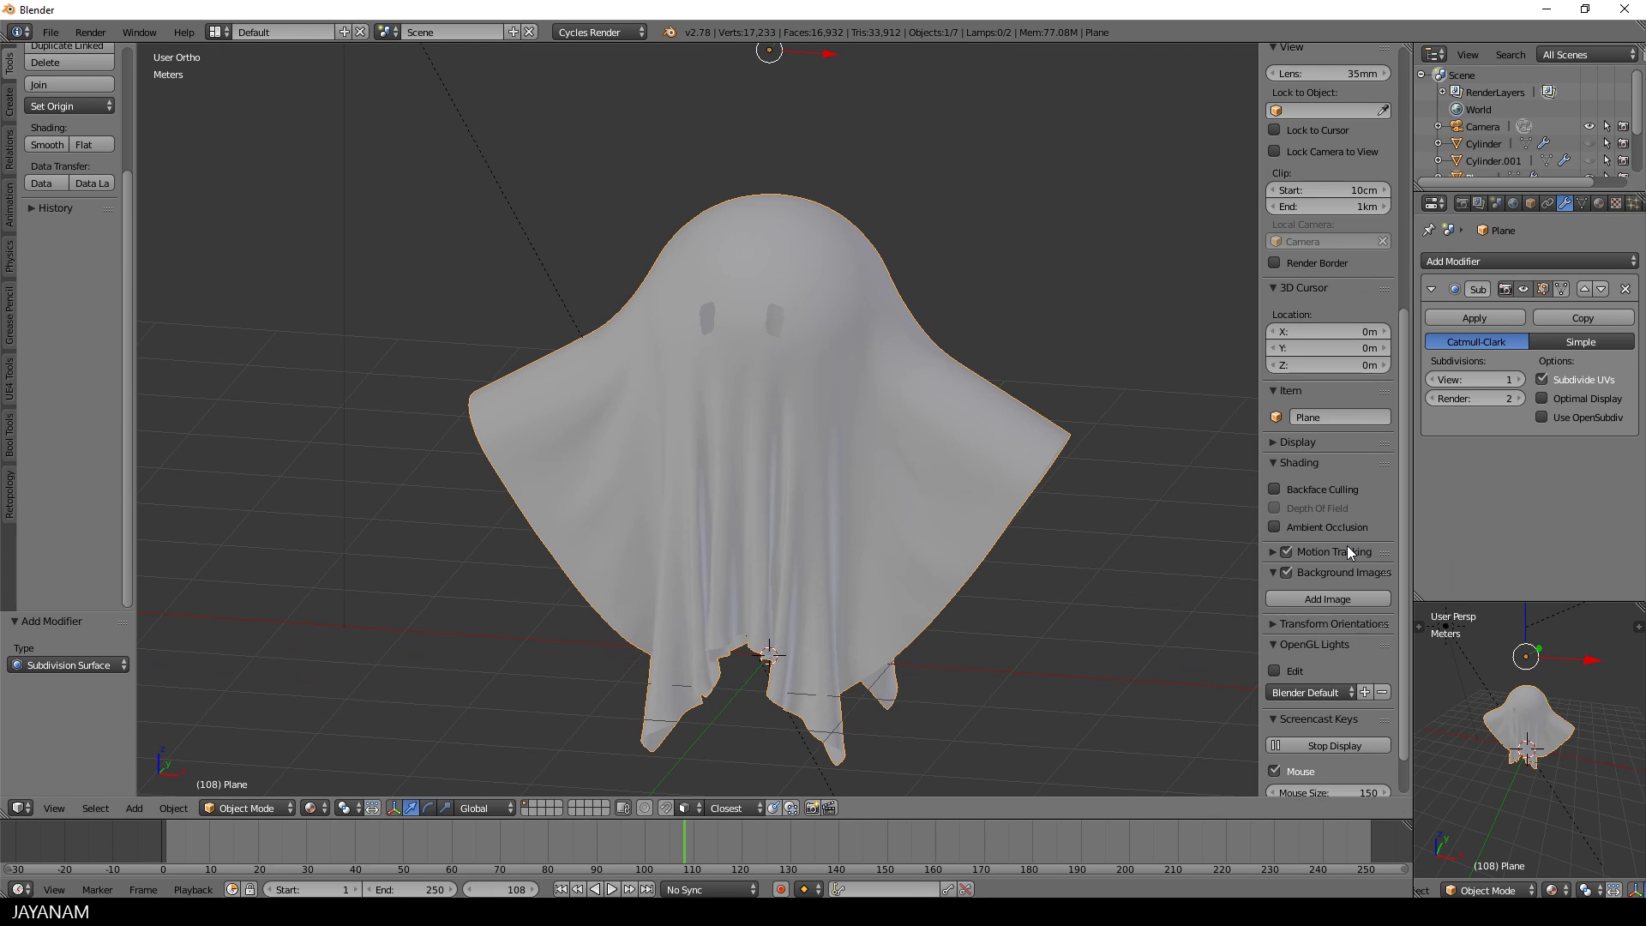
{"action": "left_click", "coordinate": [1519, 379]}
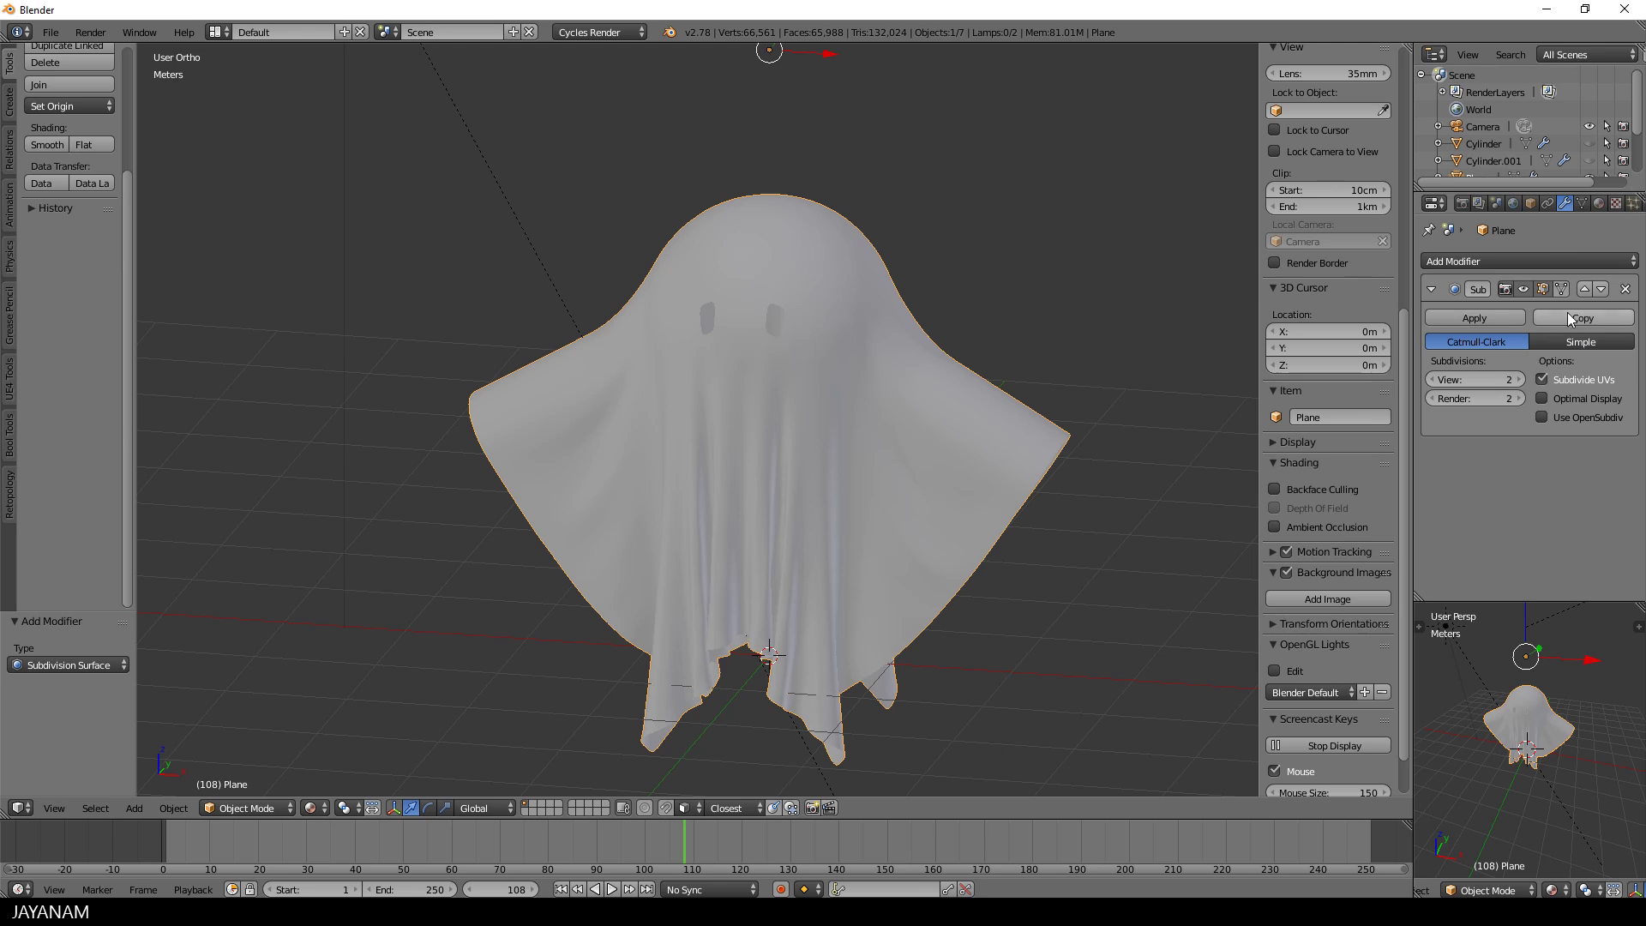
{"action": "left_click", "coordinate": [1476, 318]}
- Add a Solidify modifier with a thickness of 5 cm to the ghost mesh and apply it
{"action": "left_click", "coordinate": [1473, 260]}
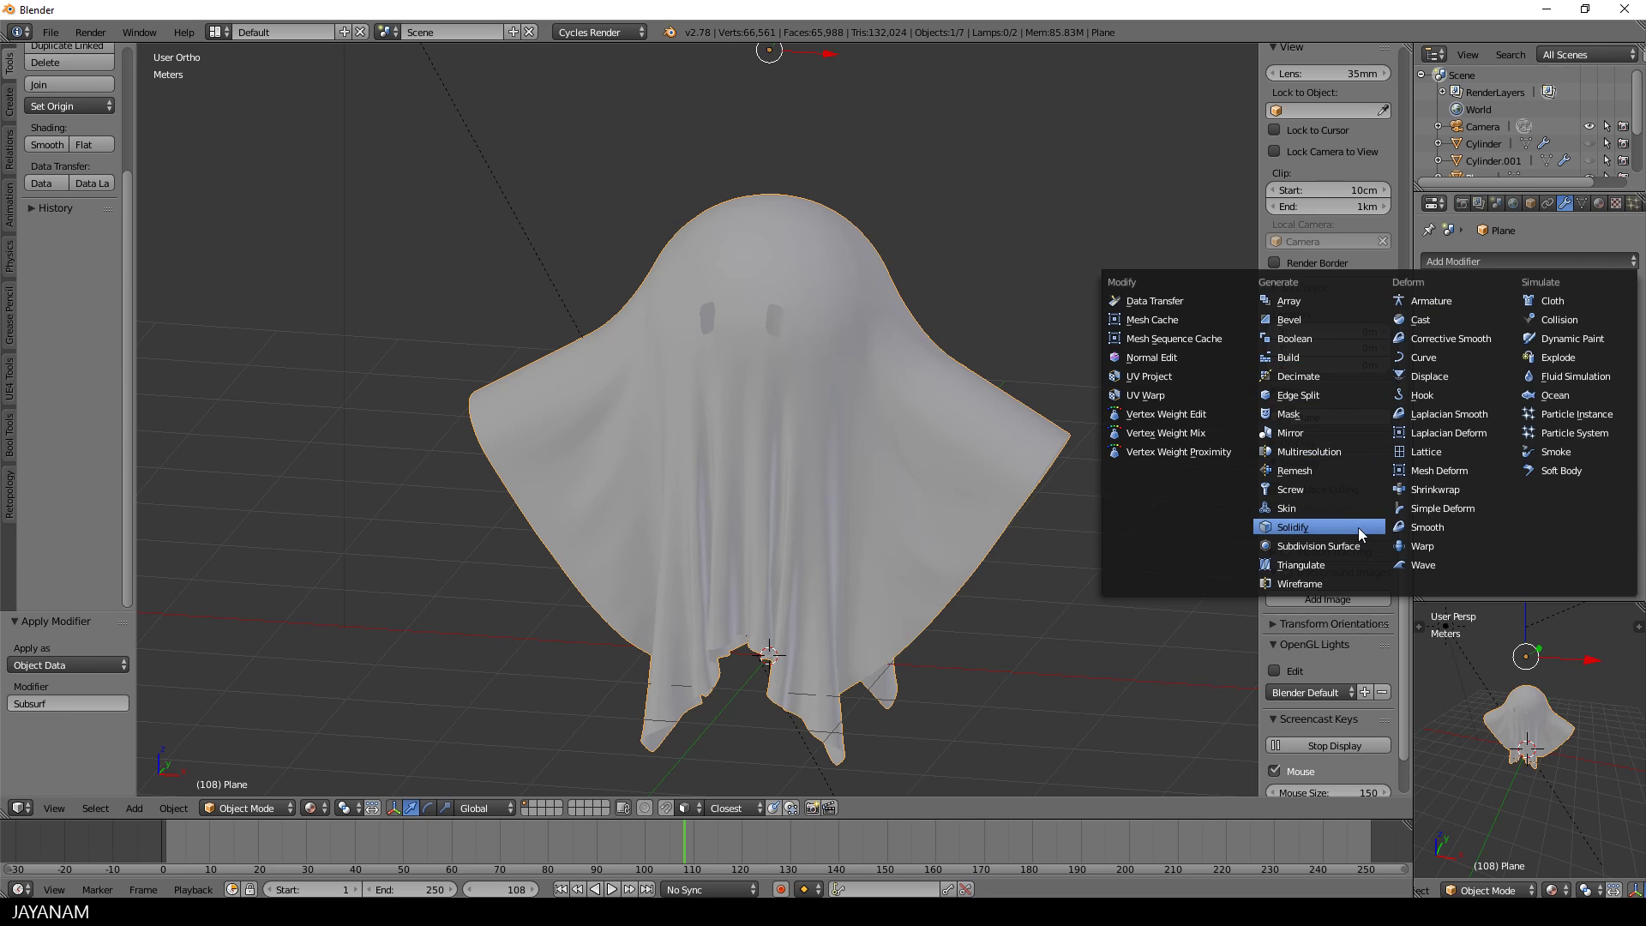
{"action": "left_click", "coordinate": [1333, 525]}
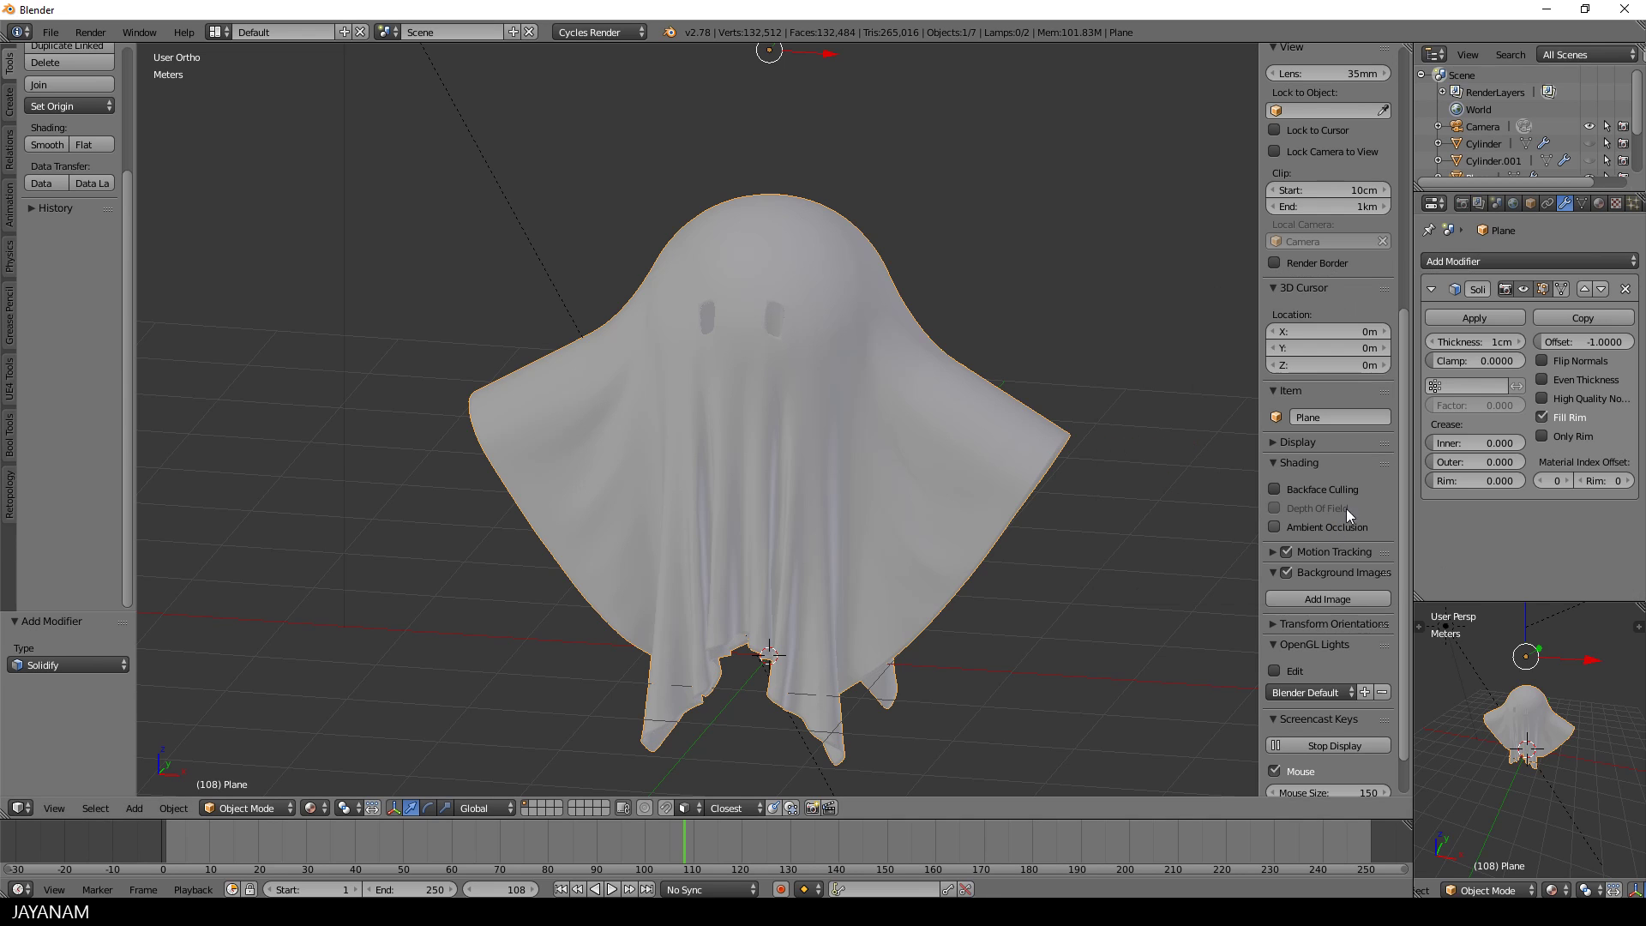
{"action": "left_click", "coordinate": [1521, 342]}
{"action": "left_click", "coordinate": [1522, 343]}
{"action": "left_click", "coordinate": [1522, 343]}
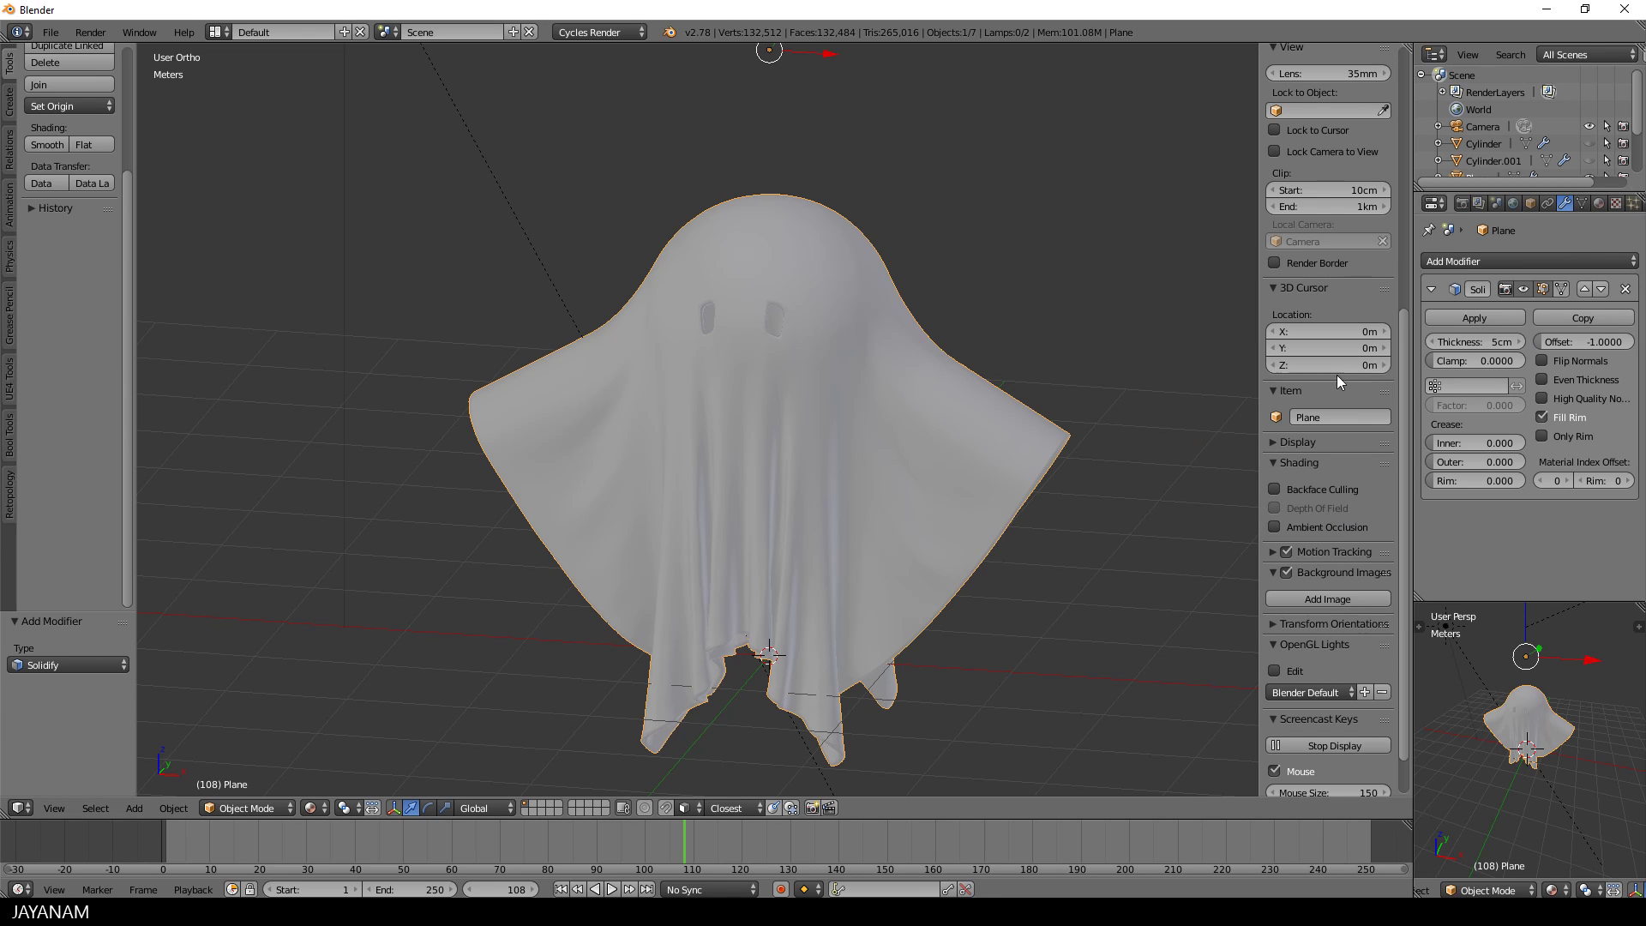
{"action": "scroll", "coordinate": [966, 329], "scroll_direction": "up", "scroll_amount": 4}
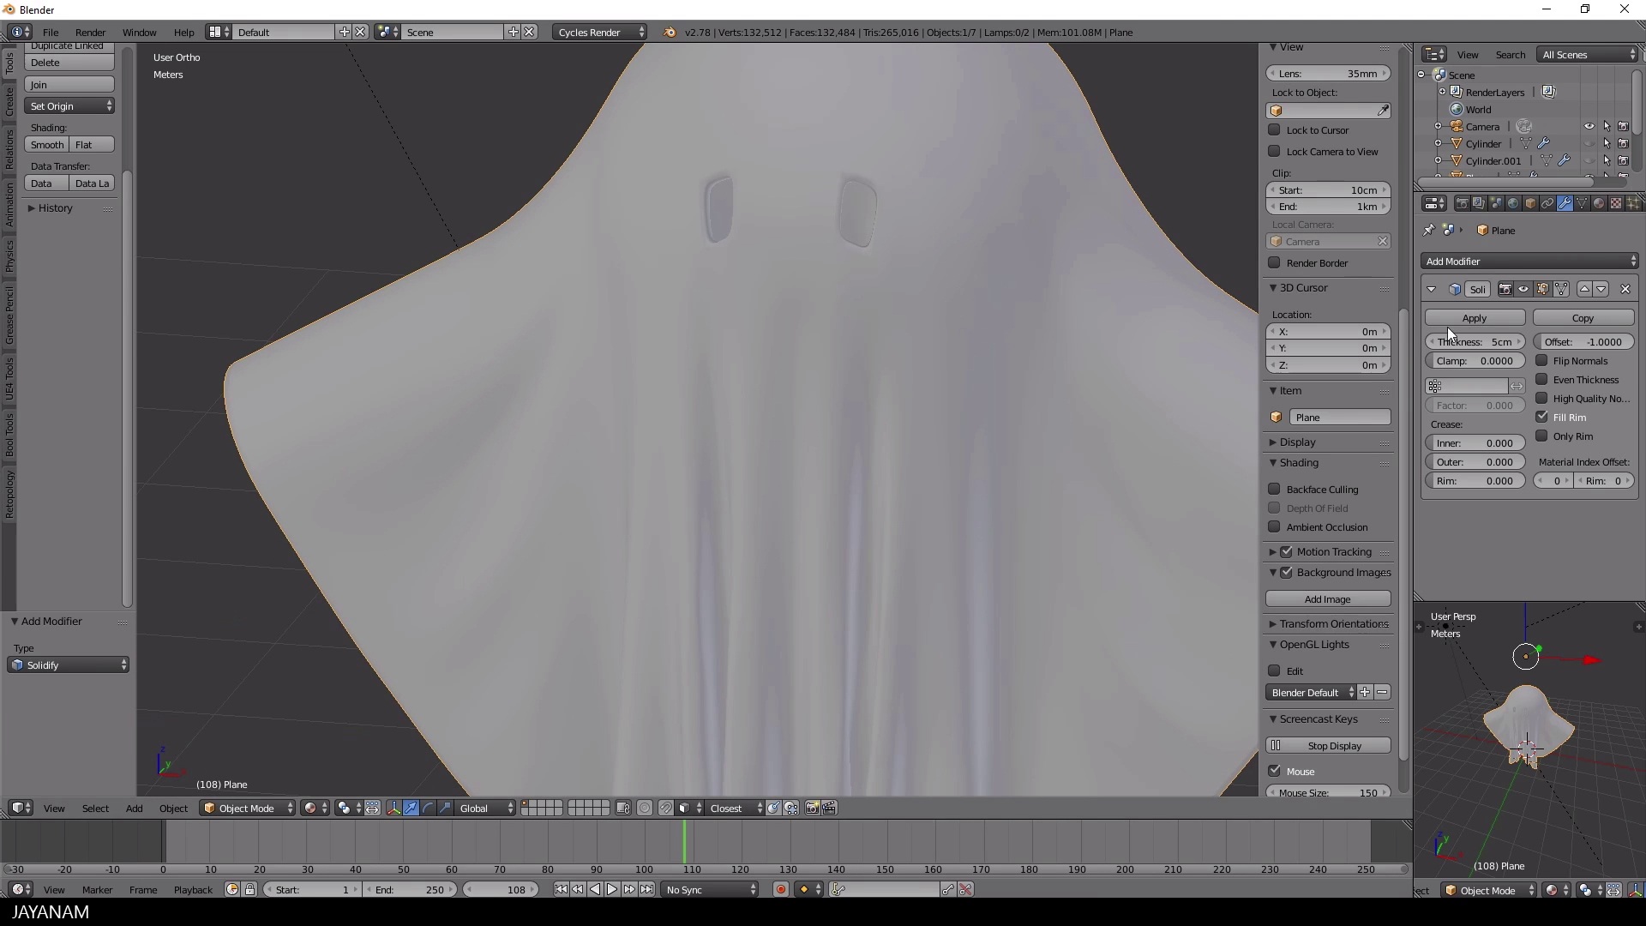
{"action": "left_click", "coordinate": [1462, 320]}
{"action": "scroll", "coordinate": [843, 412], "scroll_direction": "down", "scroll_amount": 5}
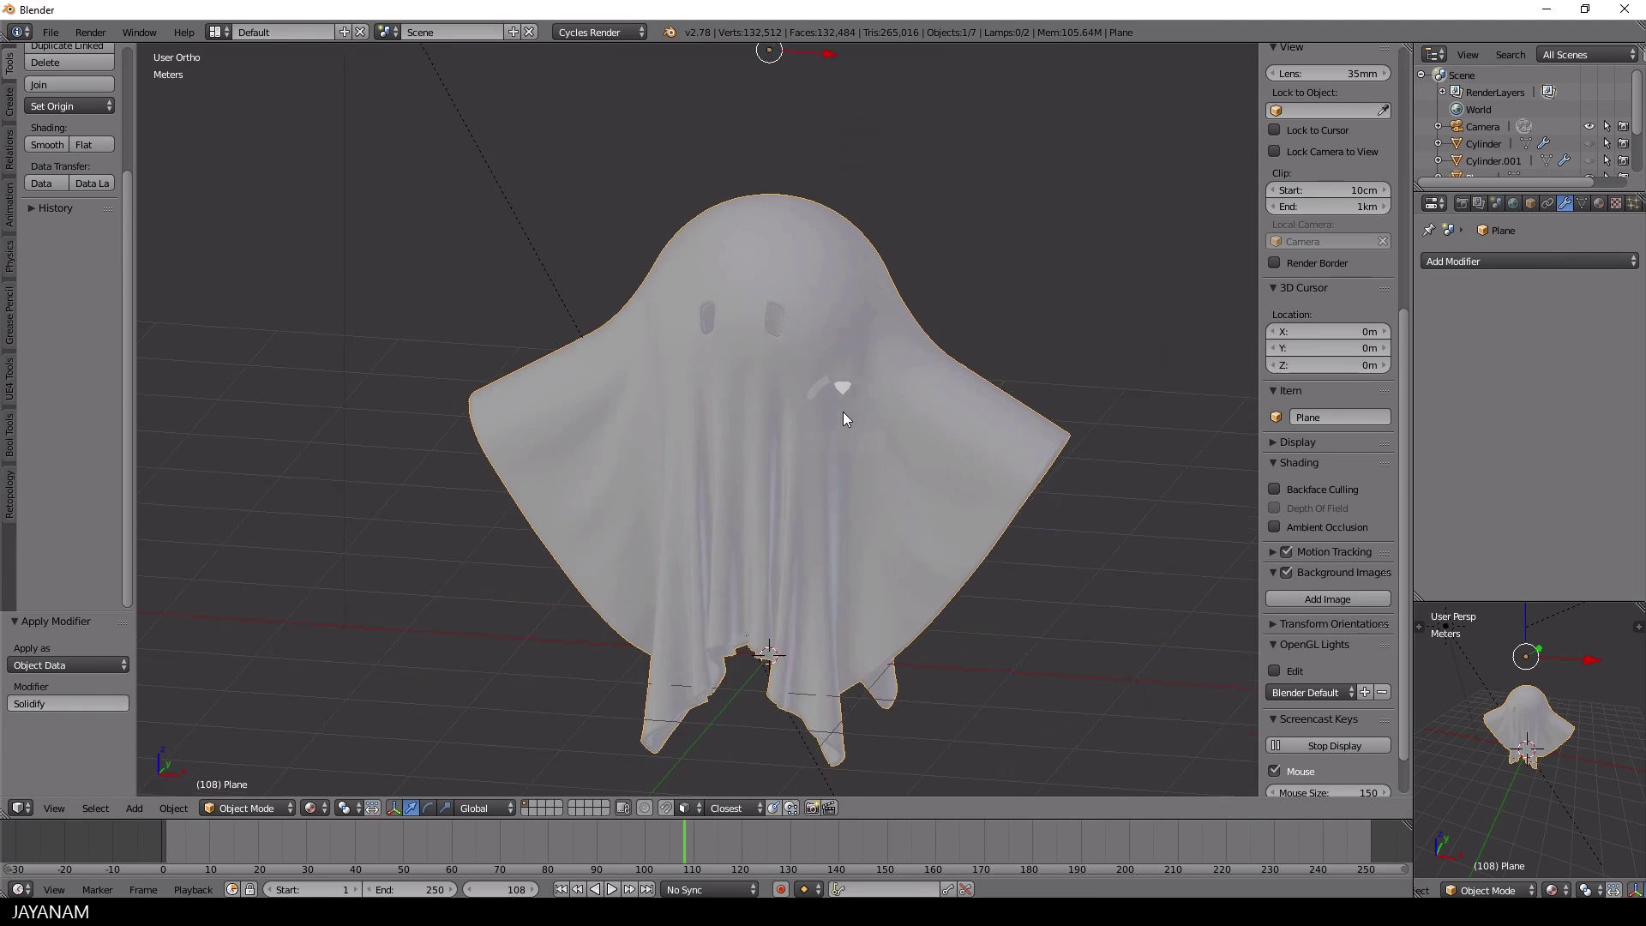
- Apply the ghost mesh's scale in Object Mode to prepare it for sculpting
{"action": "scroll", "coordinate": [589, 287], "scroll_direction": "up", "scroll_amount": 2}
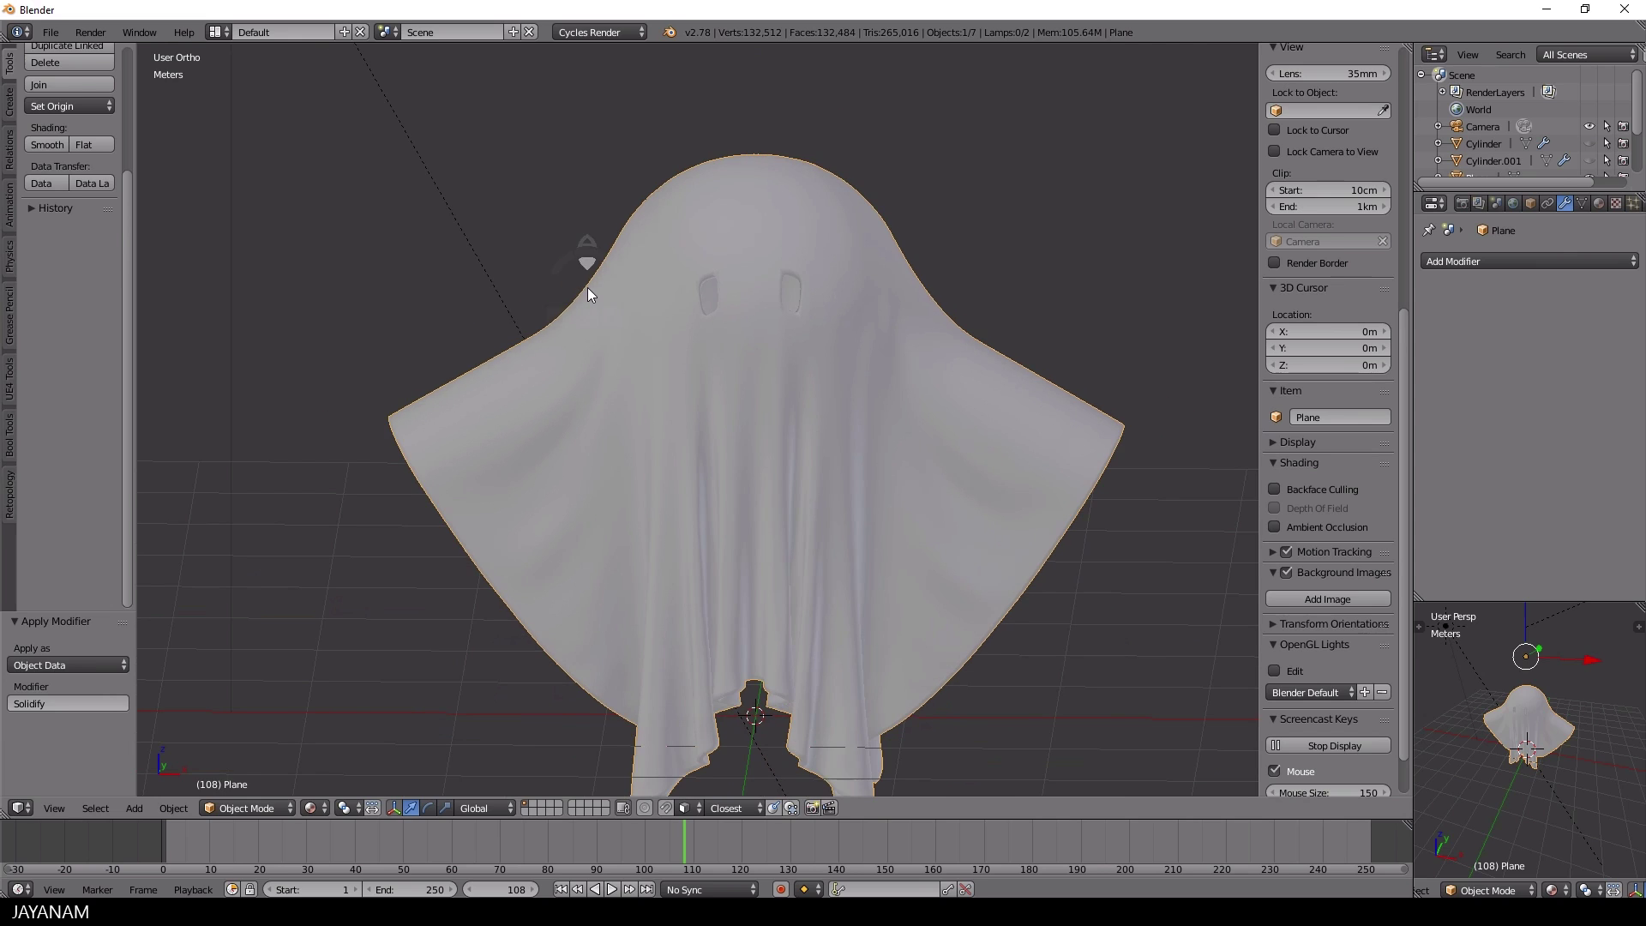
{"action": "key", "text": "Tab"}
{"action": "left_click", "coordinate": [221, 227]}
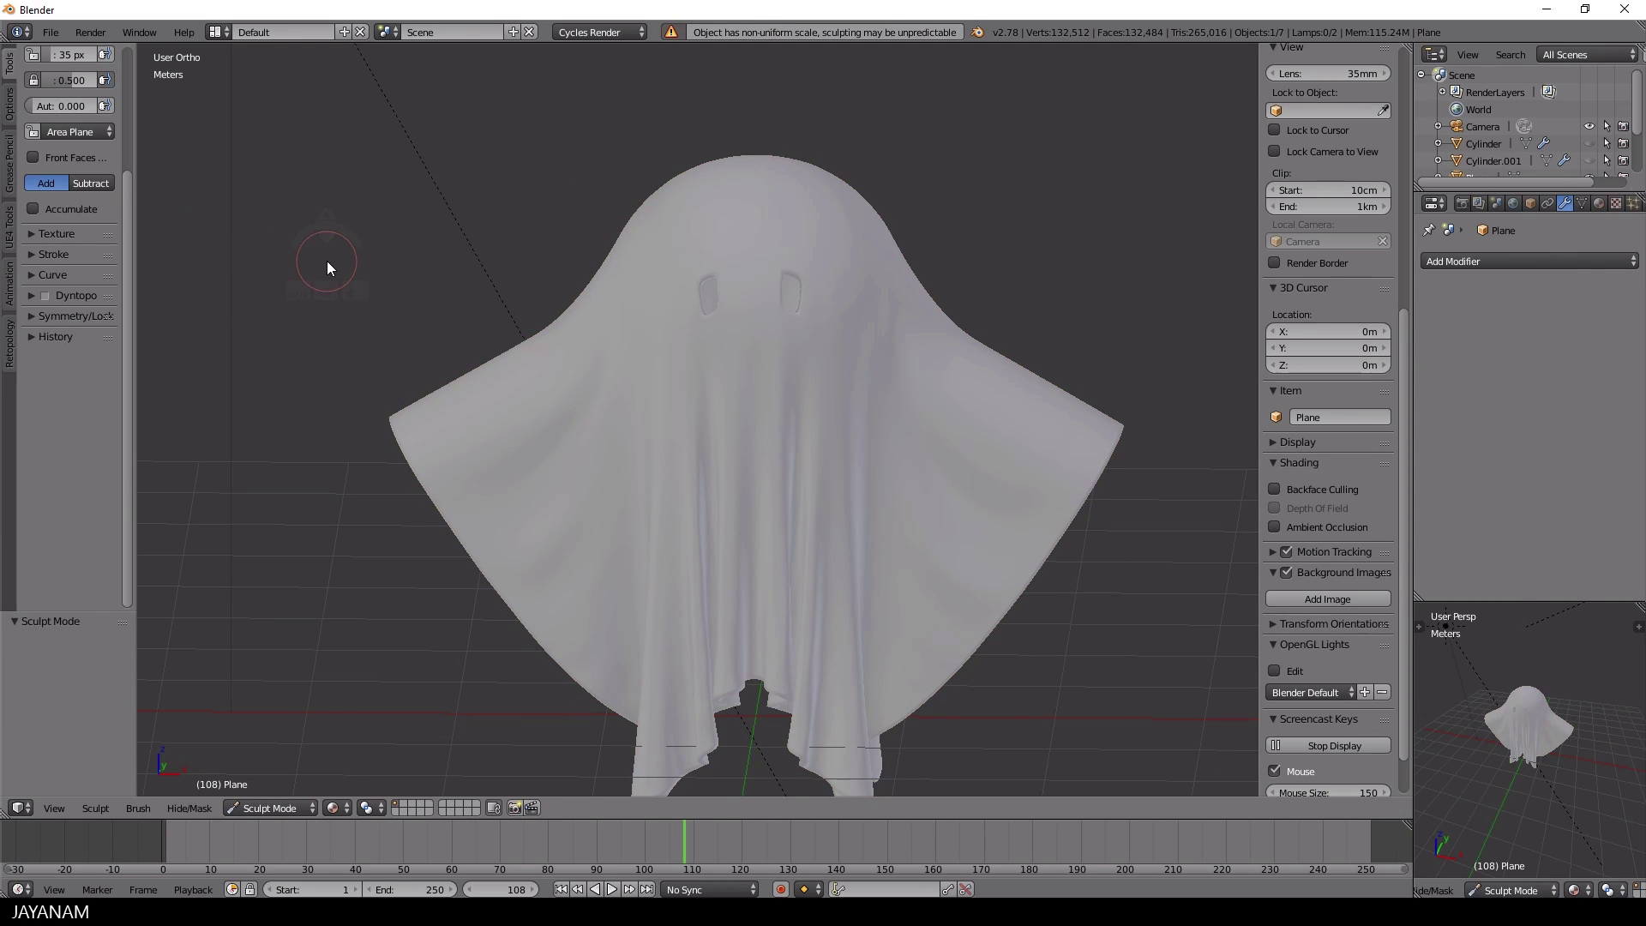
{"action": "key", "text": "Tab"}
{"action": "left_click", "coordinate": [514, 257]}
{"action": "key", "text": "ctrl+a"}
{"action": "left_click", "coordinate": [719, 351]}
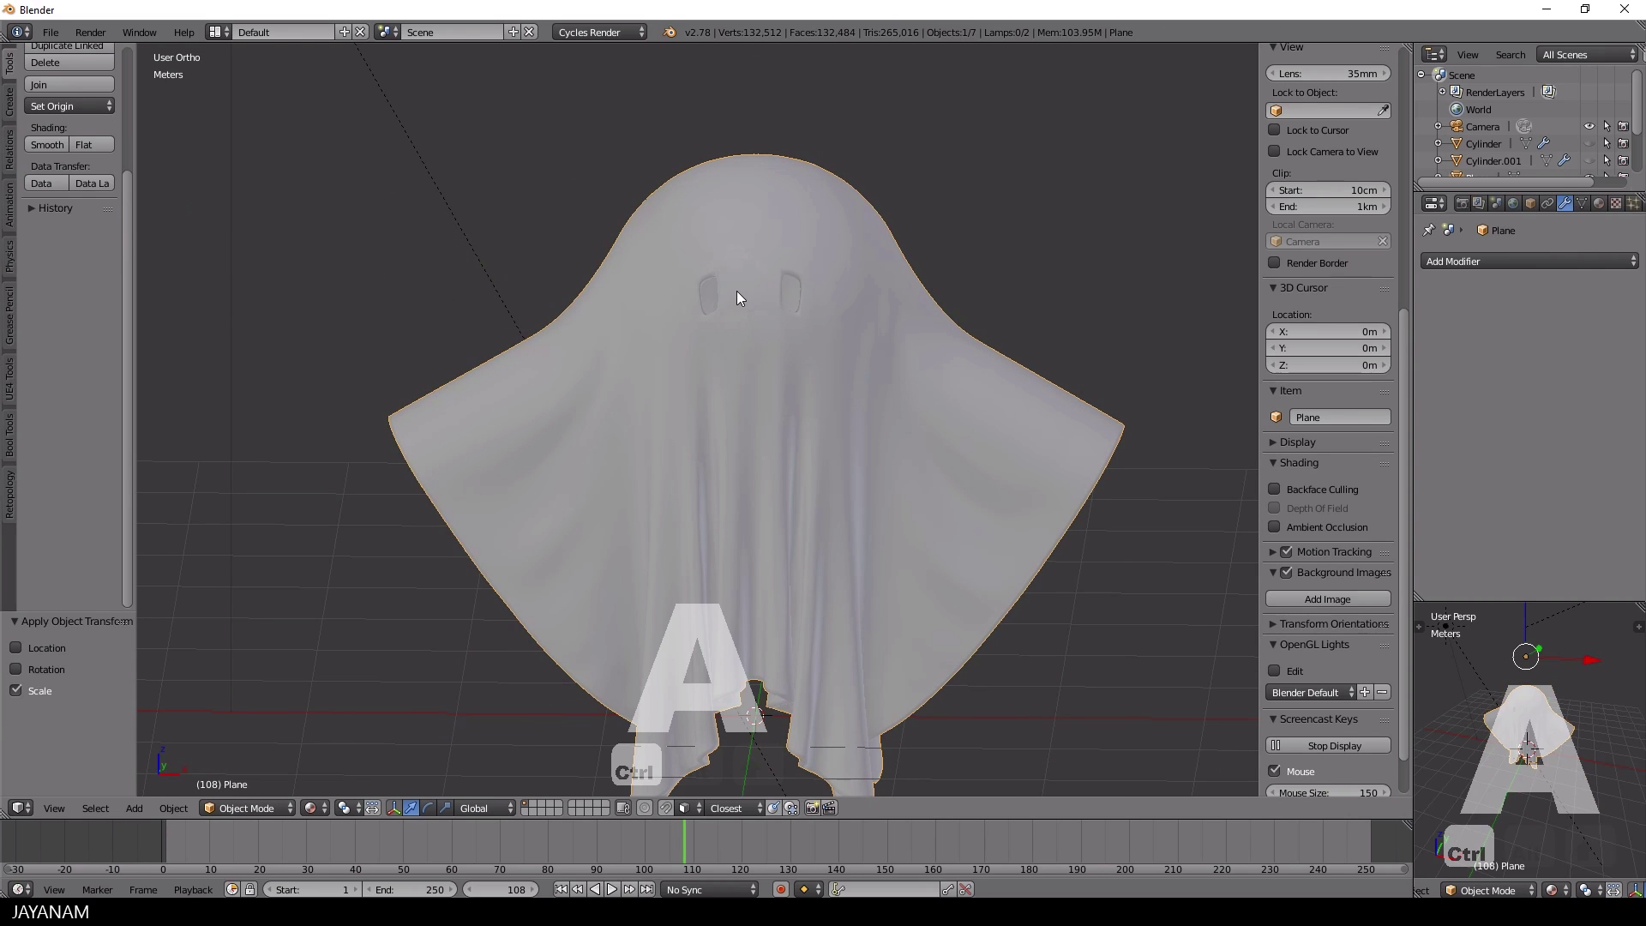
- Switch the ghost mesh to Sculpt Mode and choose the Grab brush for work around the eyes
{"action": "key", "text": "Tab"}
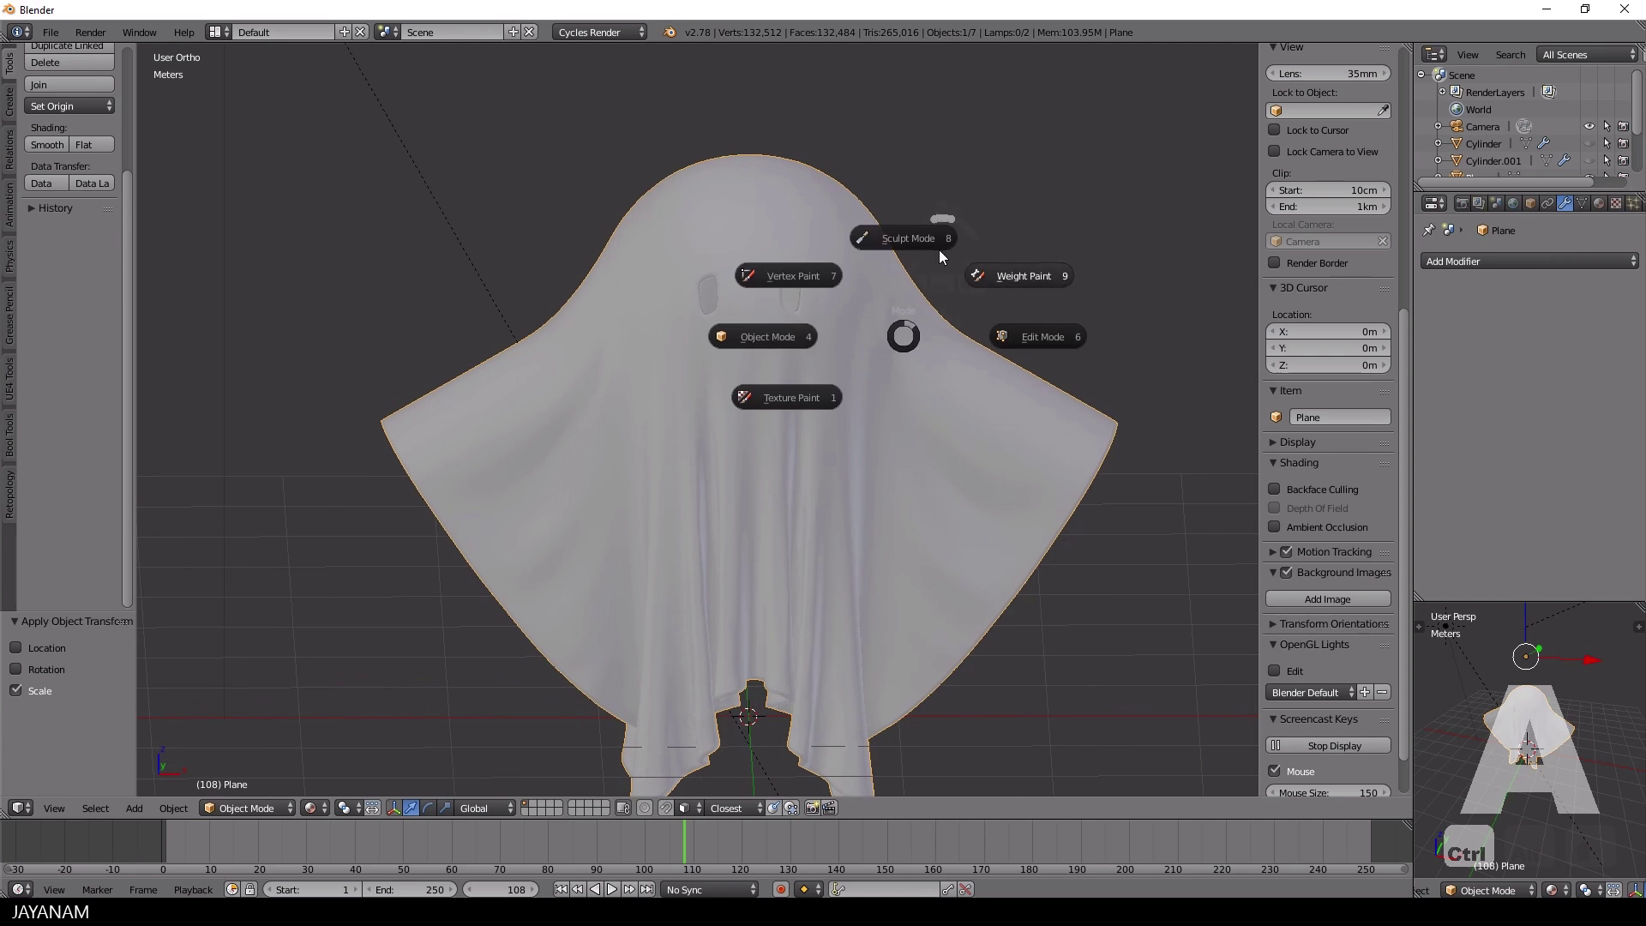
{"action": "left_click", "coordinate": [939, 248]}
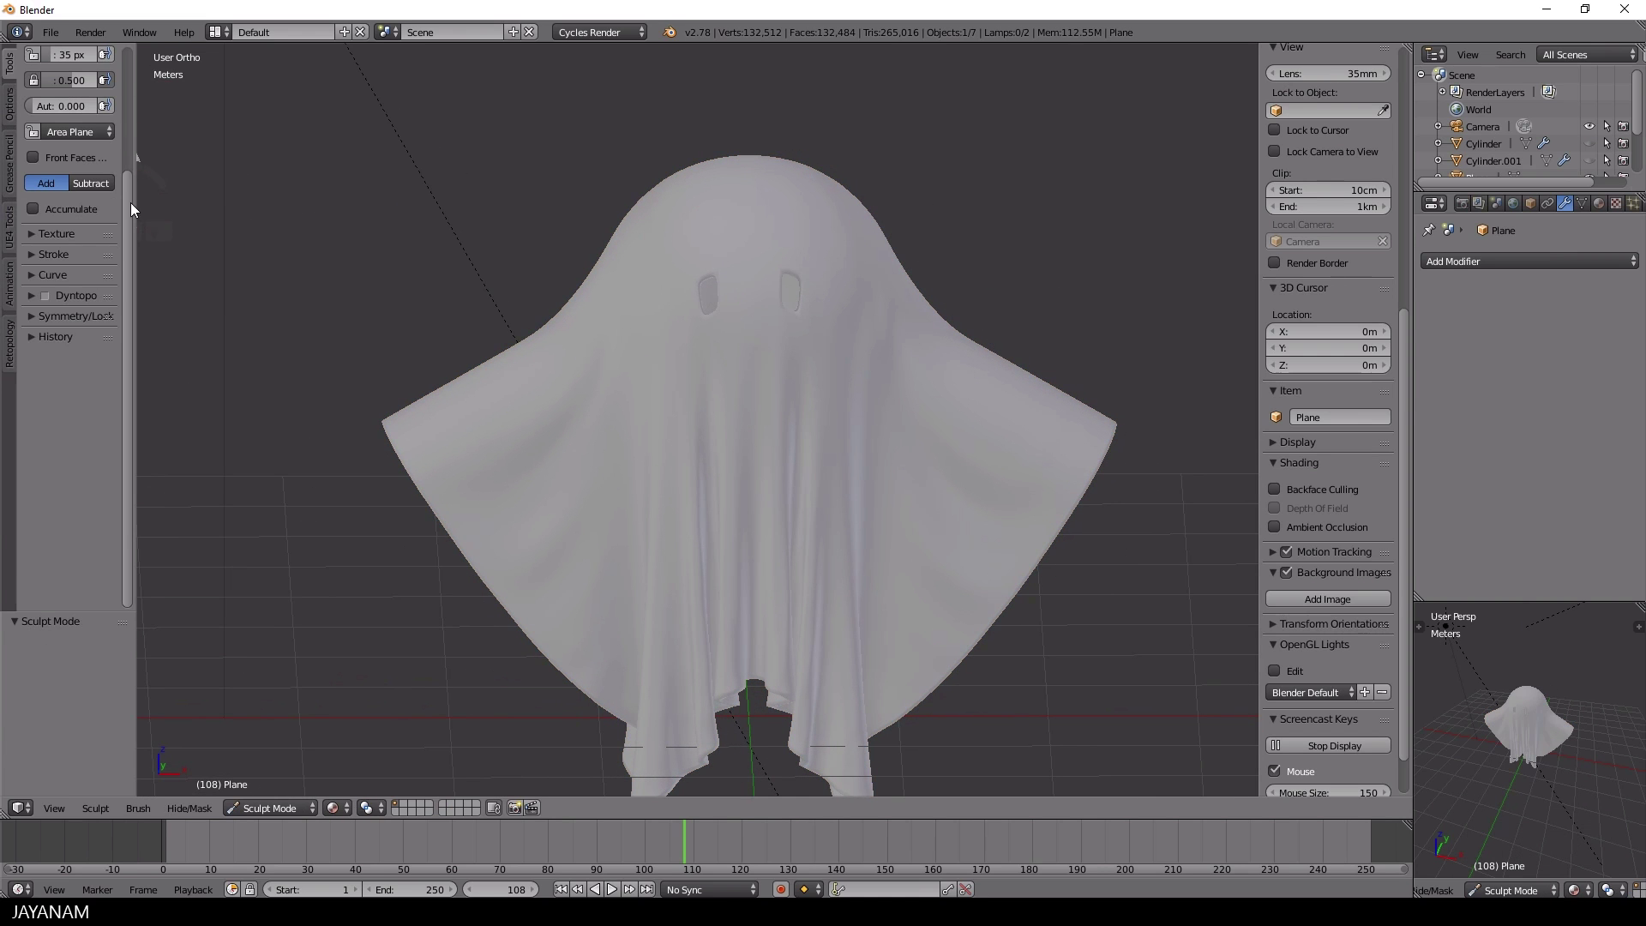
{"action": "scroll", "coordinate": [130, 202], "scroll_direction": "up", "scroll_amount": 5}
{"action": "left_click", "coordinate": [75, 120]}
{"action": "left_click", "coordinate": [171, 257]}
{"action": "scroll", "coordinate": [839, 269], "scroll_direction": "up", "scroll_amount": 3}
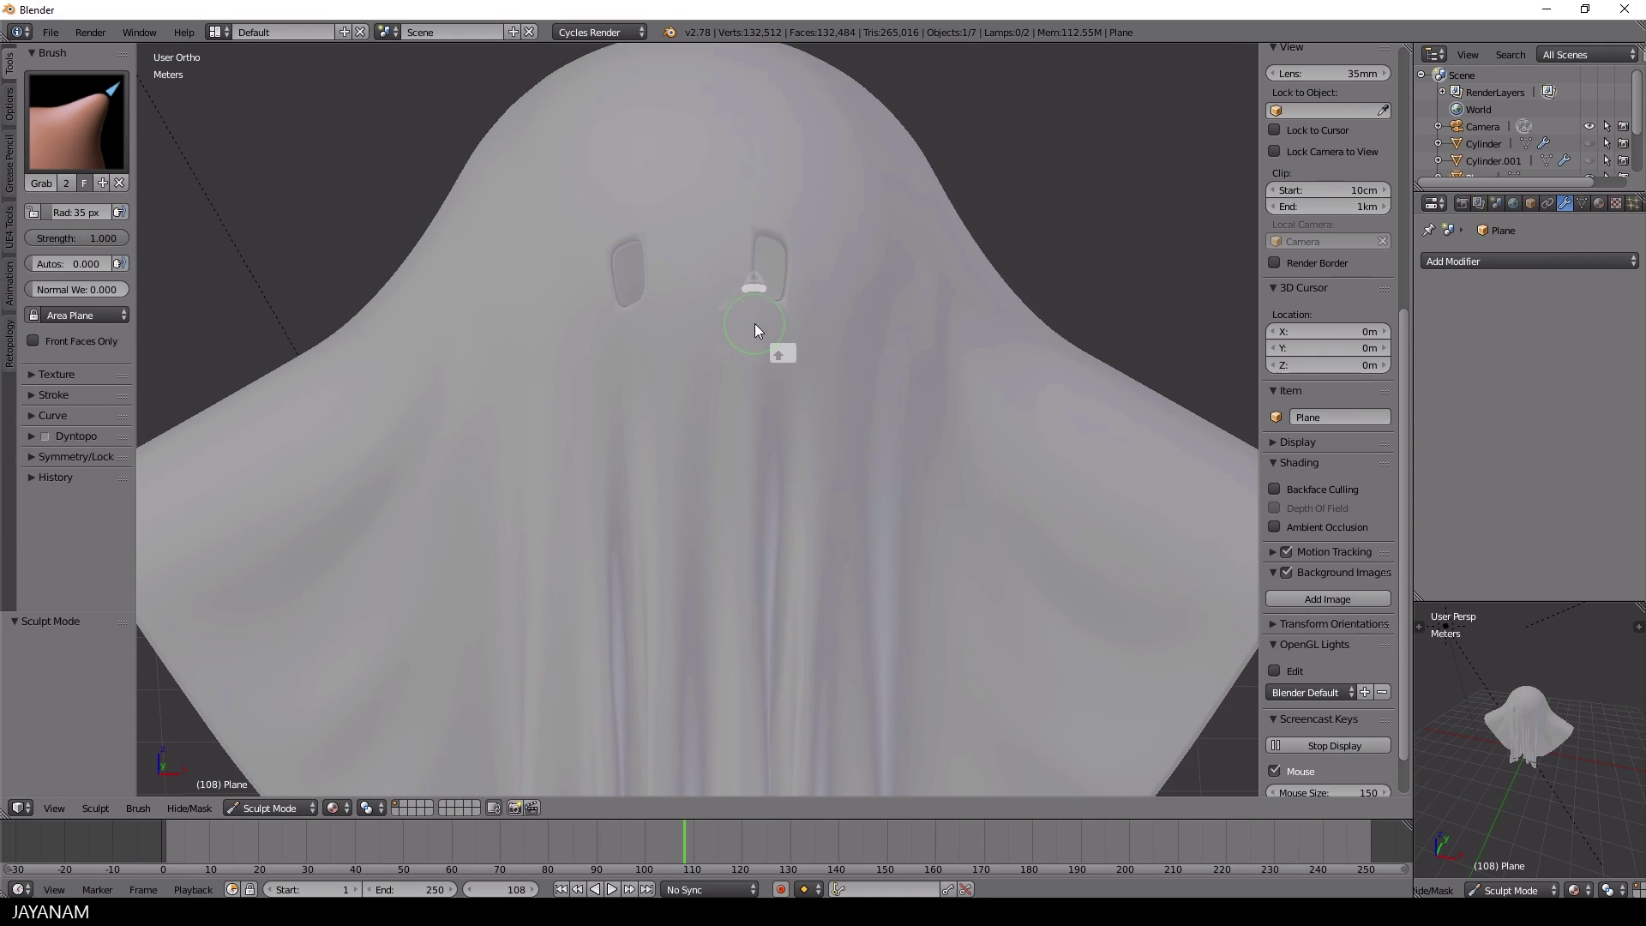
- Enlarge the Grab brush to 52 px and reshape the ghost's eye openings into fuller ovals
{"action": "key", "text": "f"}
{"action": "left_click", "coordinate": [767, 232]}
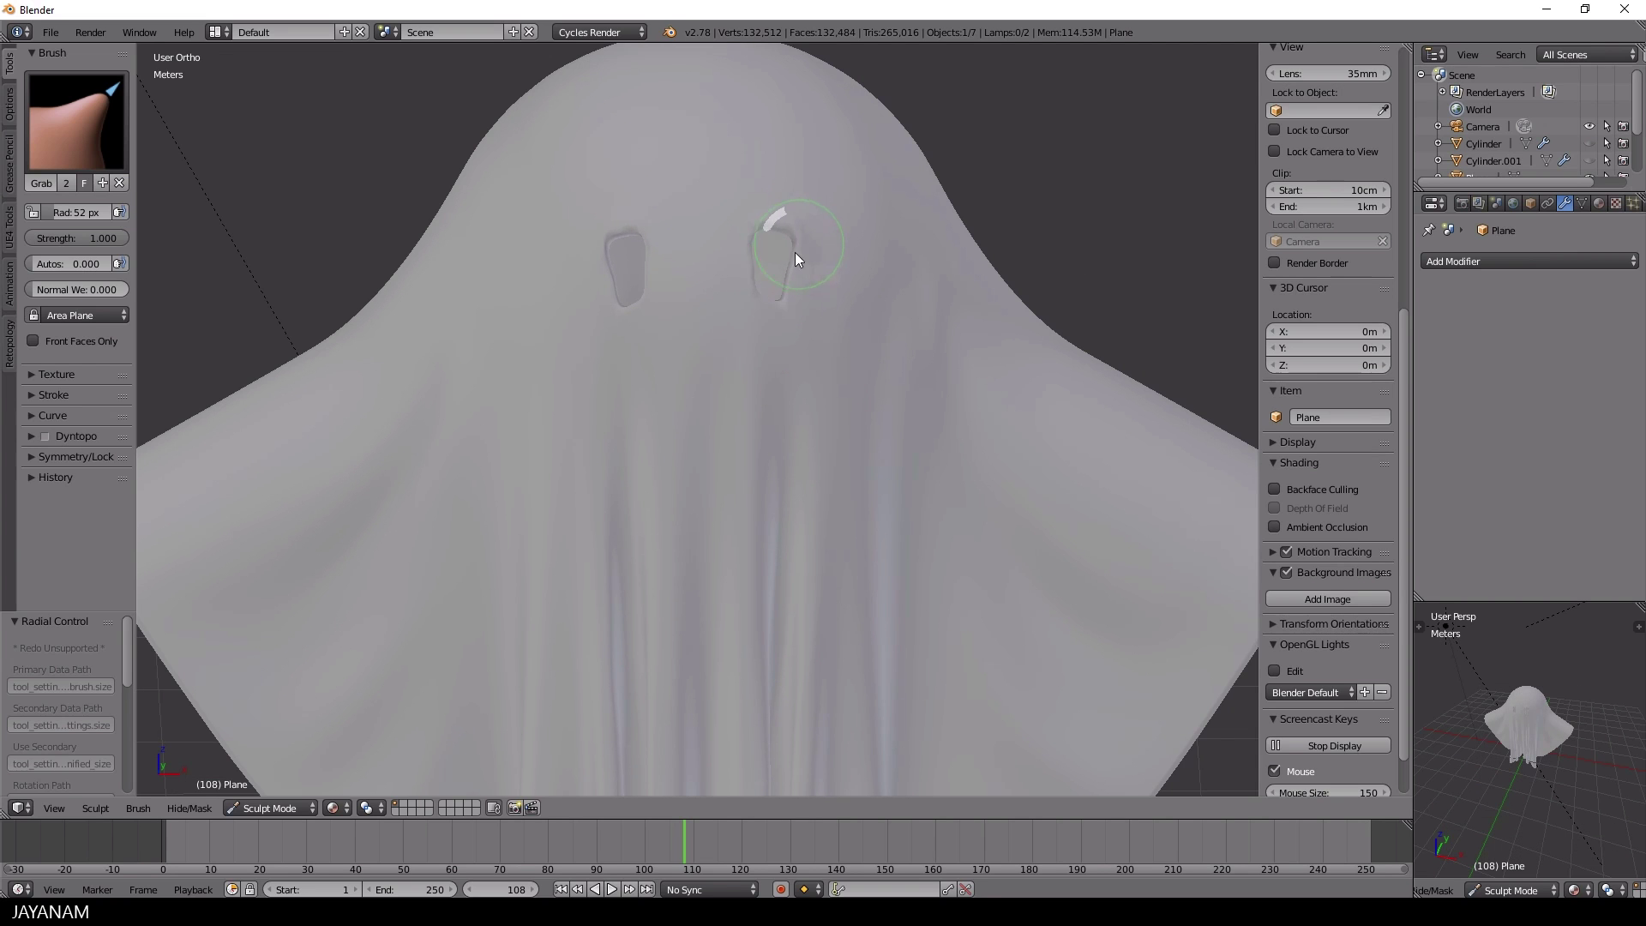
{"action": "mouse_move", "coordinate": [795, 253]}
{"action": "left_mouse_down"}
{"action": "mouse_move", "coordinate": [749, 272]}
{"action": "mouse_move", "coordinate": [792, 294]}
{"action": "left_mouse_up"}
{"action": "scroll", "coordinate": [761, 308], "scroll_direction": "down", "scroll_amount": 3}
{"action": "scroll", "coordinate": [790, 464], "scroll_direction": "up", "scroll_amount": 4}
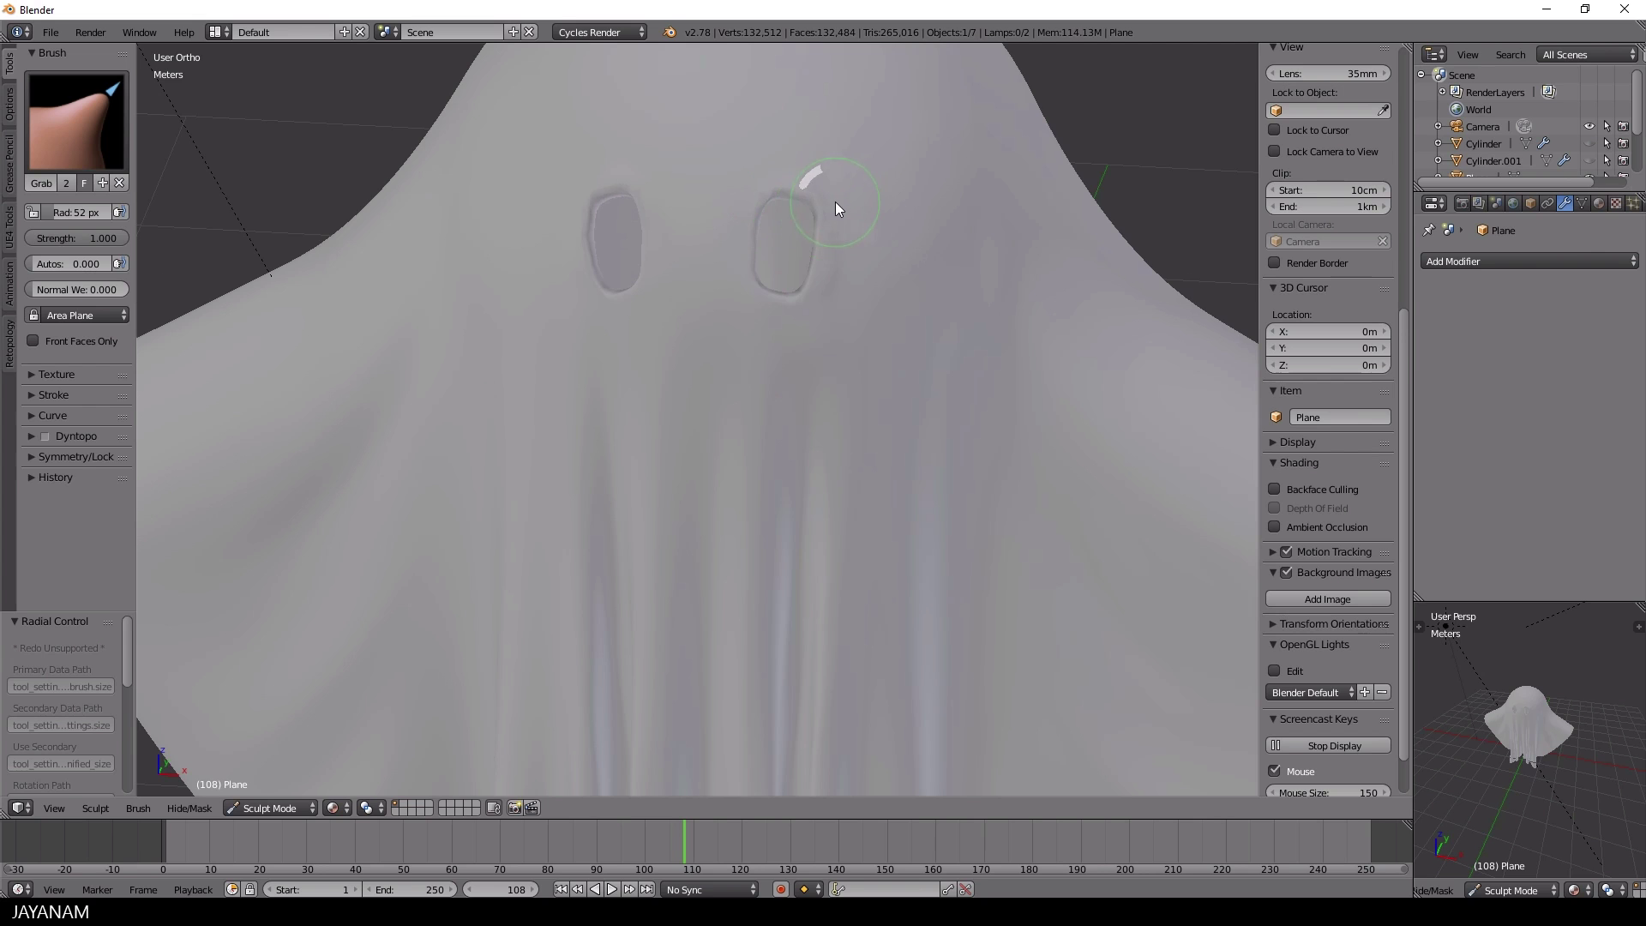
{"action": "mouse_move", "coordinate": [838, 210]}
{"action": "middle_mouse_down"}
{"action": "mouse_move", "coordinate": [863, 202]}
{"action": "mouse_move", "coordinate": [801, 220]}
{"action": "mouse_move", "coordinate": [588, 107]}
{"action": "mouse_move", "coordinate": [624, 154]}
{"action": "middle_mouse_up"}
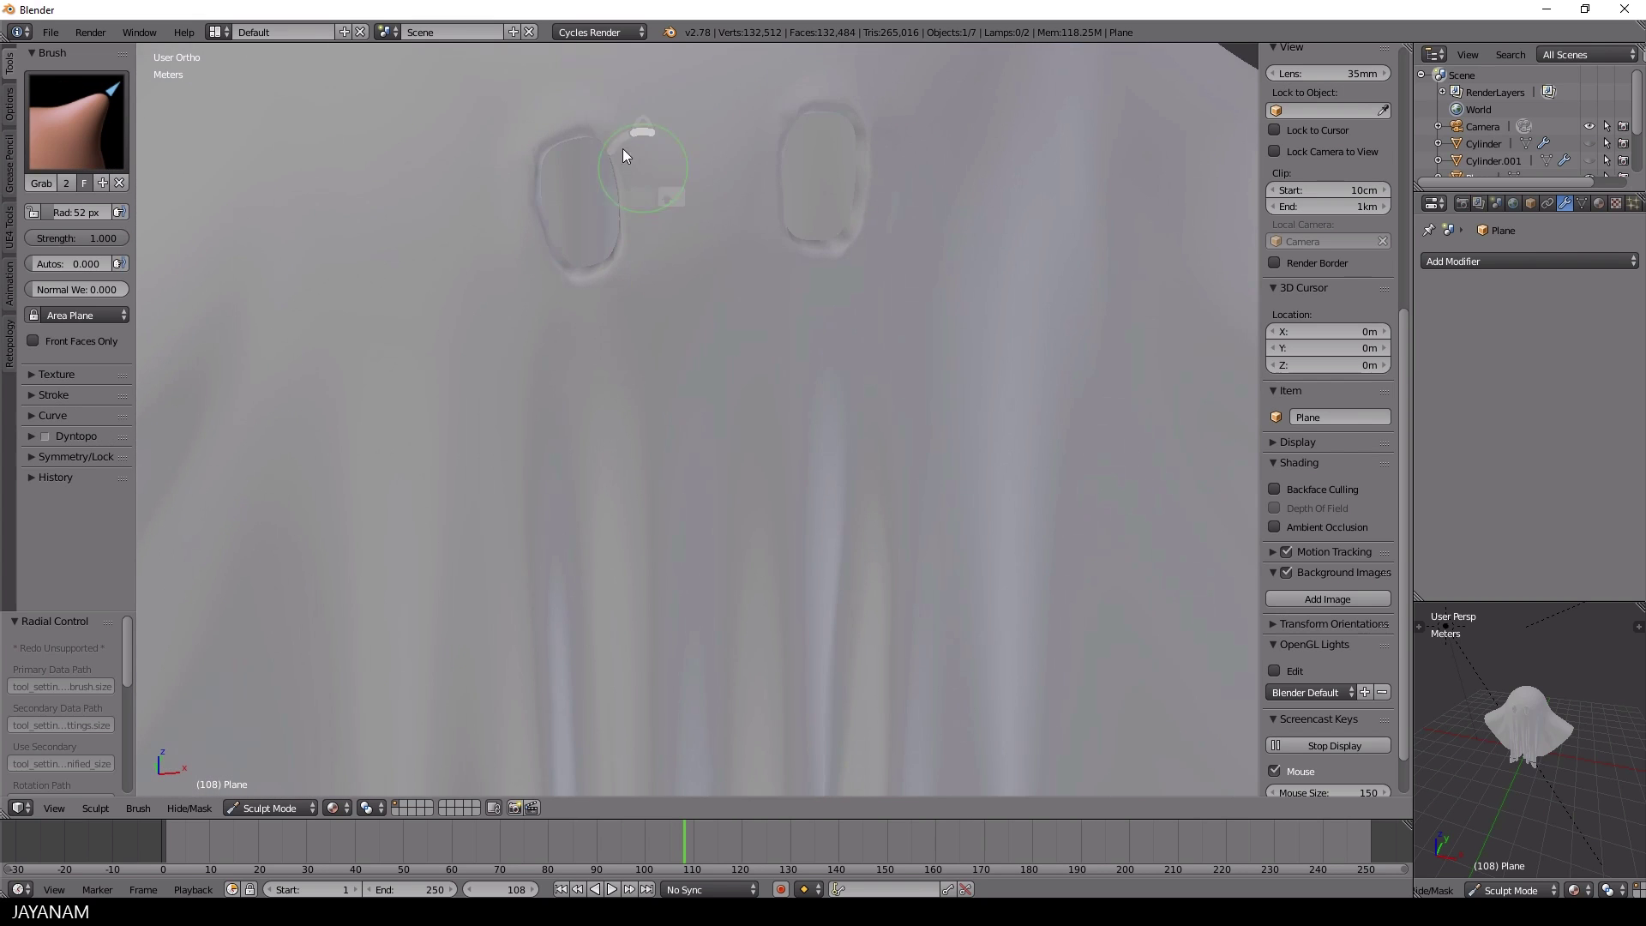
{"action": "scroll", "coordinate": [891, 180], "scroll_direction": "down", "scroll_amount": 2}
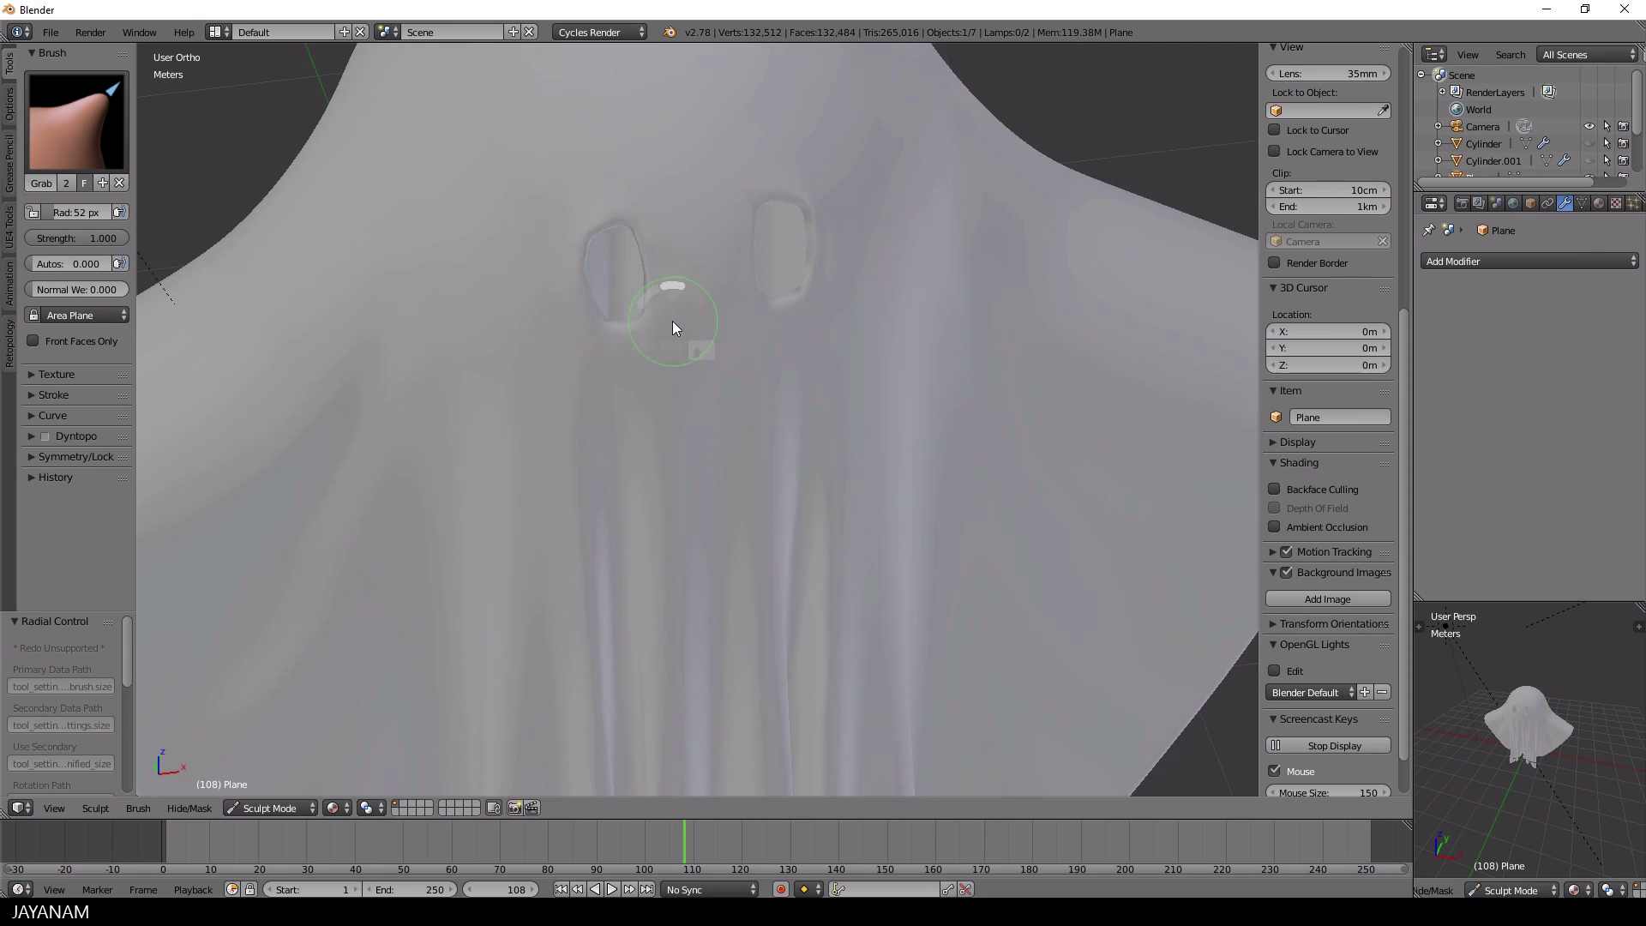
{"action": "scroll", "coordinate": [579, 283], "scroll_direction": "up", "scroll_amount": 2}
{"action": "scroll", "coordinate": [581, 285], "scroll_direction": "down", "scroll_amount": 6}
- Reshape the ghost's outstretched cloth corners from the front with a 91 px Grab brush, and enlarge the brush to 117 px
{"action": "key", "text": "KP_1"}
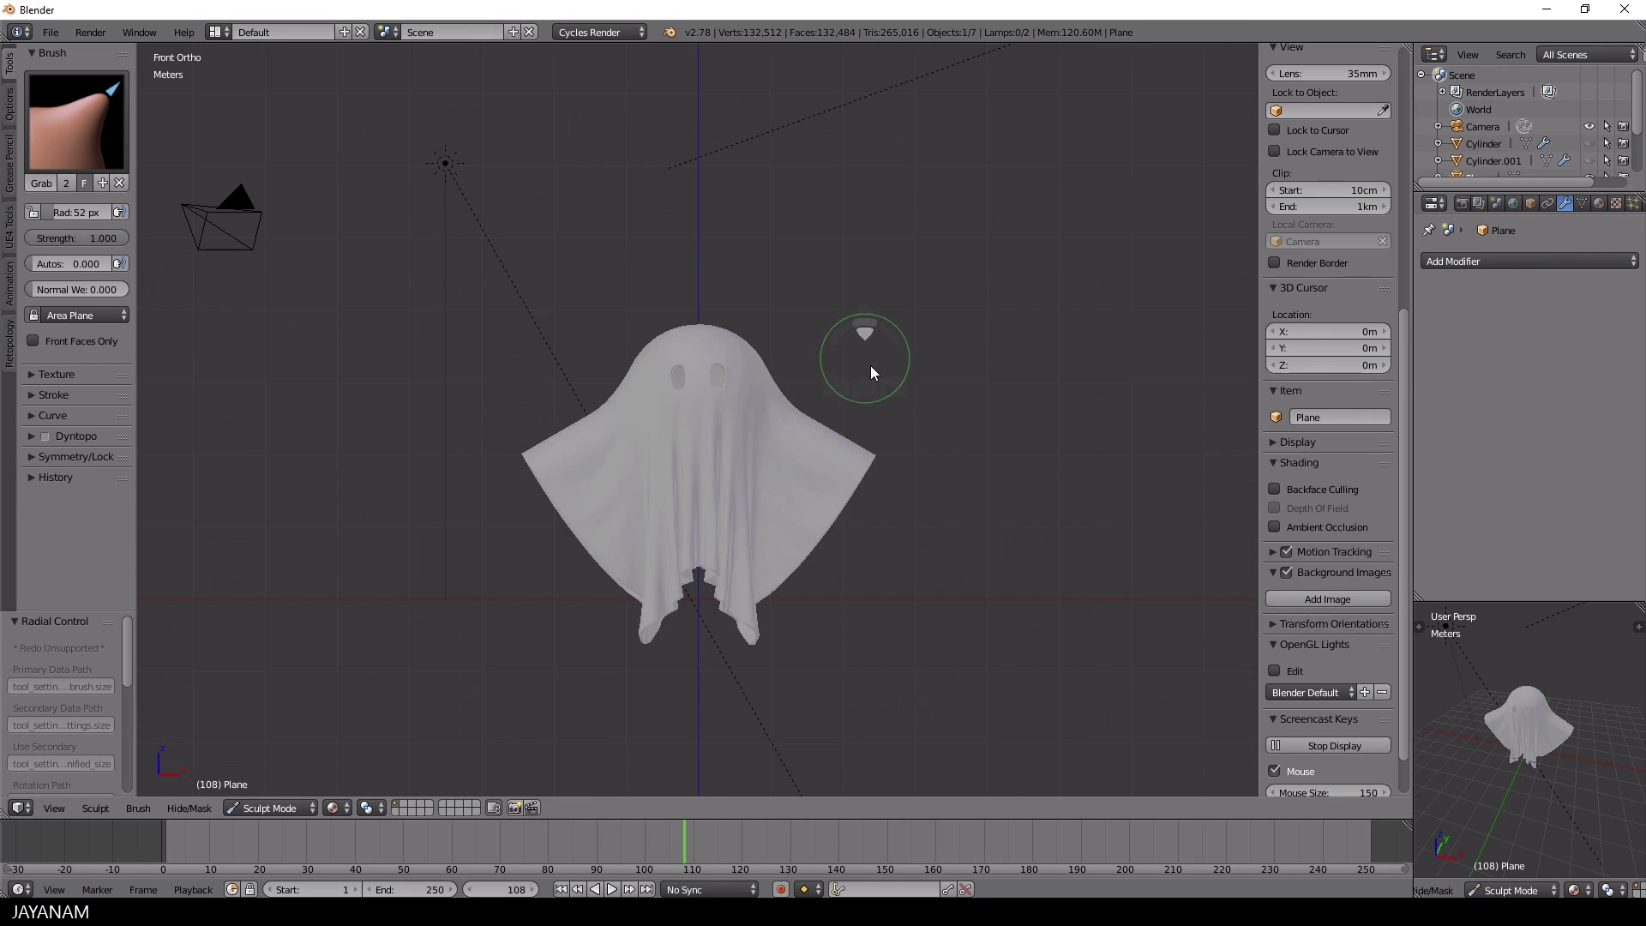
{"action": "key", "text": "f"}
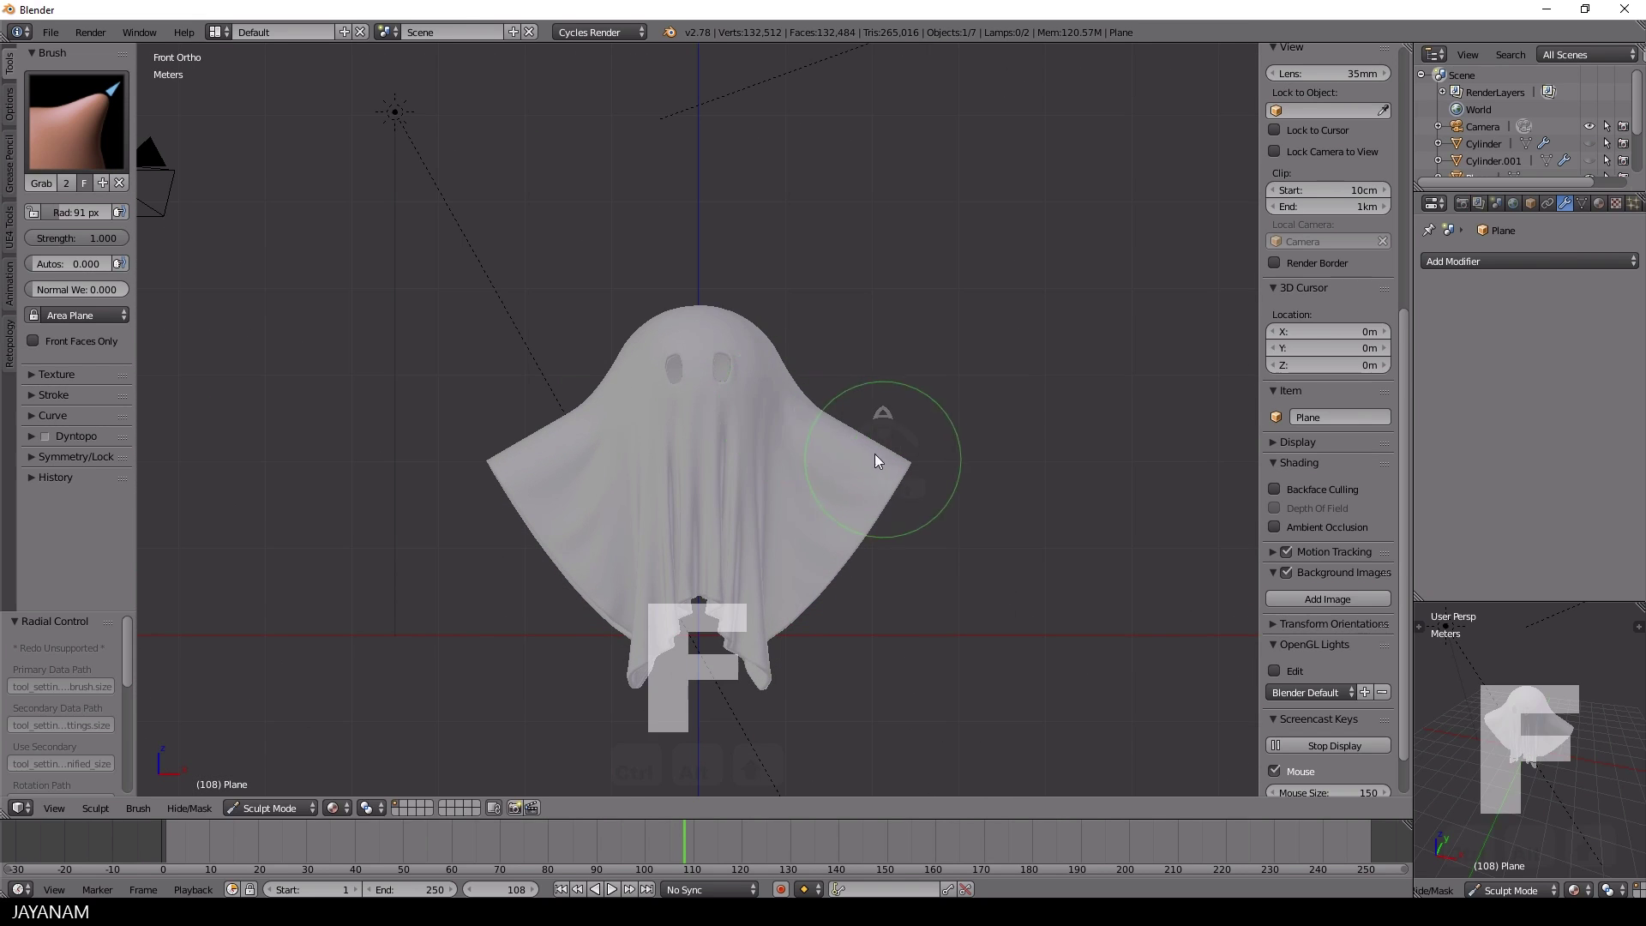
{"action": "left_click", "coordinate": [820, 482]}
{"action": "left_click_drag", "start_coordinate": [577, 432], "coordinate": [501, 471]}
{"action": "left_click_drag", "start_coordinate": [903, 474], "coordinate": [851, 436]}
{"action": "mouse_move", "coordinate": [852, 436]}
{"action": "middle_mouse_down"}
{"action": "mouse_move", "coordinate": [738, 429]}
{"action": "mouse_move", "coordinate": [784, 375]}
{"action": "mouse_move", "coordinate": [762, 315]}
{"action": "mouse_move", "coordinate": [897, 336]}
{"action": "middle_mouse_up"}
{"action": "key", "text": "f"}
{"action": "left_click", "coordinate": [750, 305]}
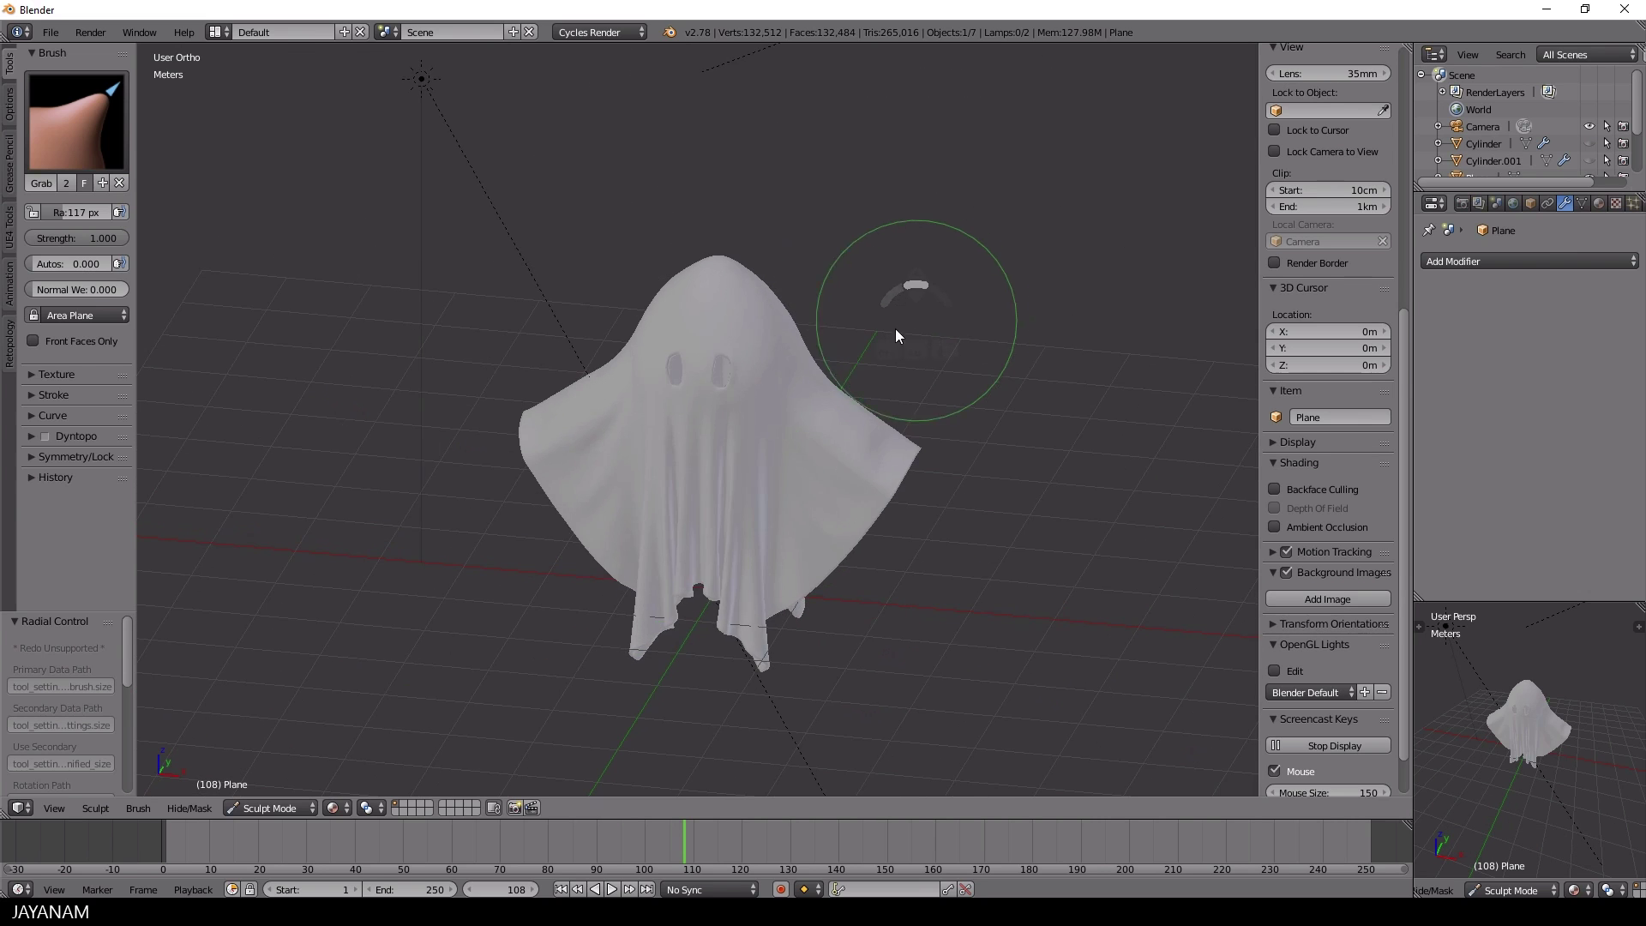
- Examine the ghost's side openings, folds and hanging cloth ends from several angles
{"action": "scroll", "coordinate": [678, 303], "scroll_direction": "up", "scroll_amount": 2}
{"action": "middle_click_drag", "start_coordinate": [759, 303], "coordinate": [970, 467]}
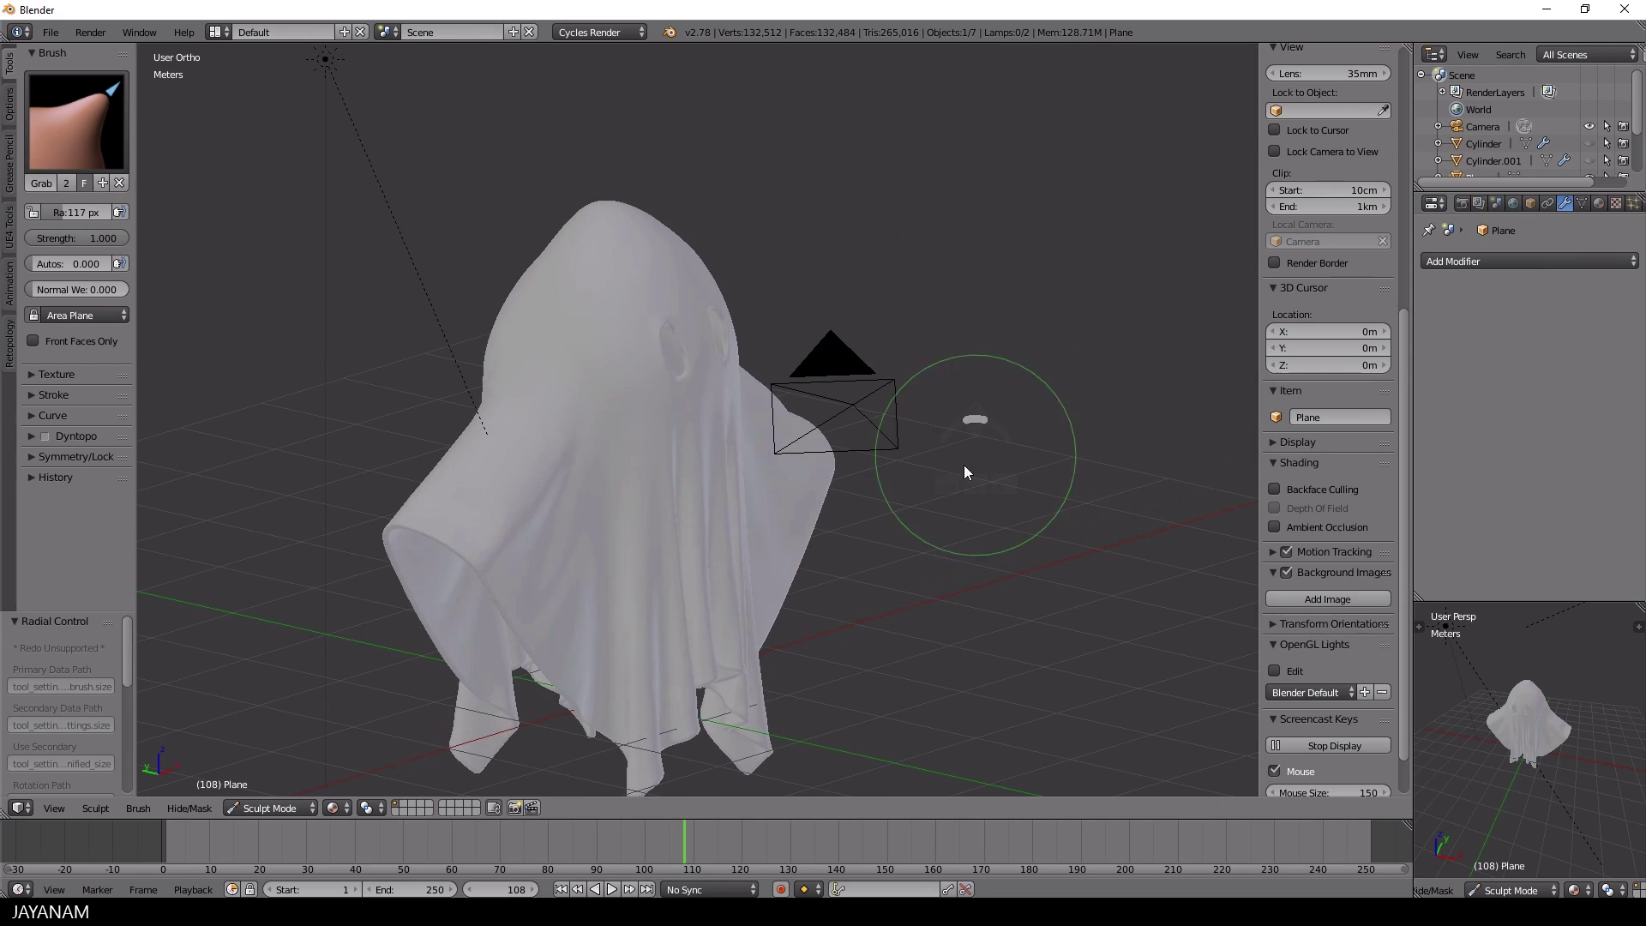
{"action": "mouse_move", "coordinate": [591, 573]}
{"action": "middle_mouse_down"}
{"action": "mouse_move", "coordinate": [592, 638]}
{"action": "mouse_move", "coordinate": [602, 592]}
{"action": "middle_mouse_up"}
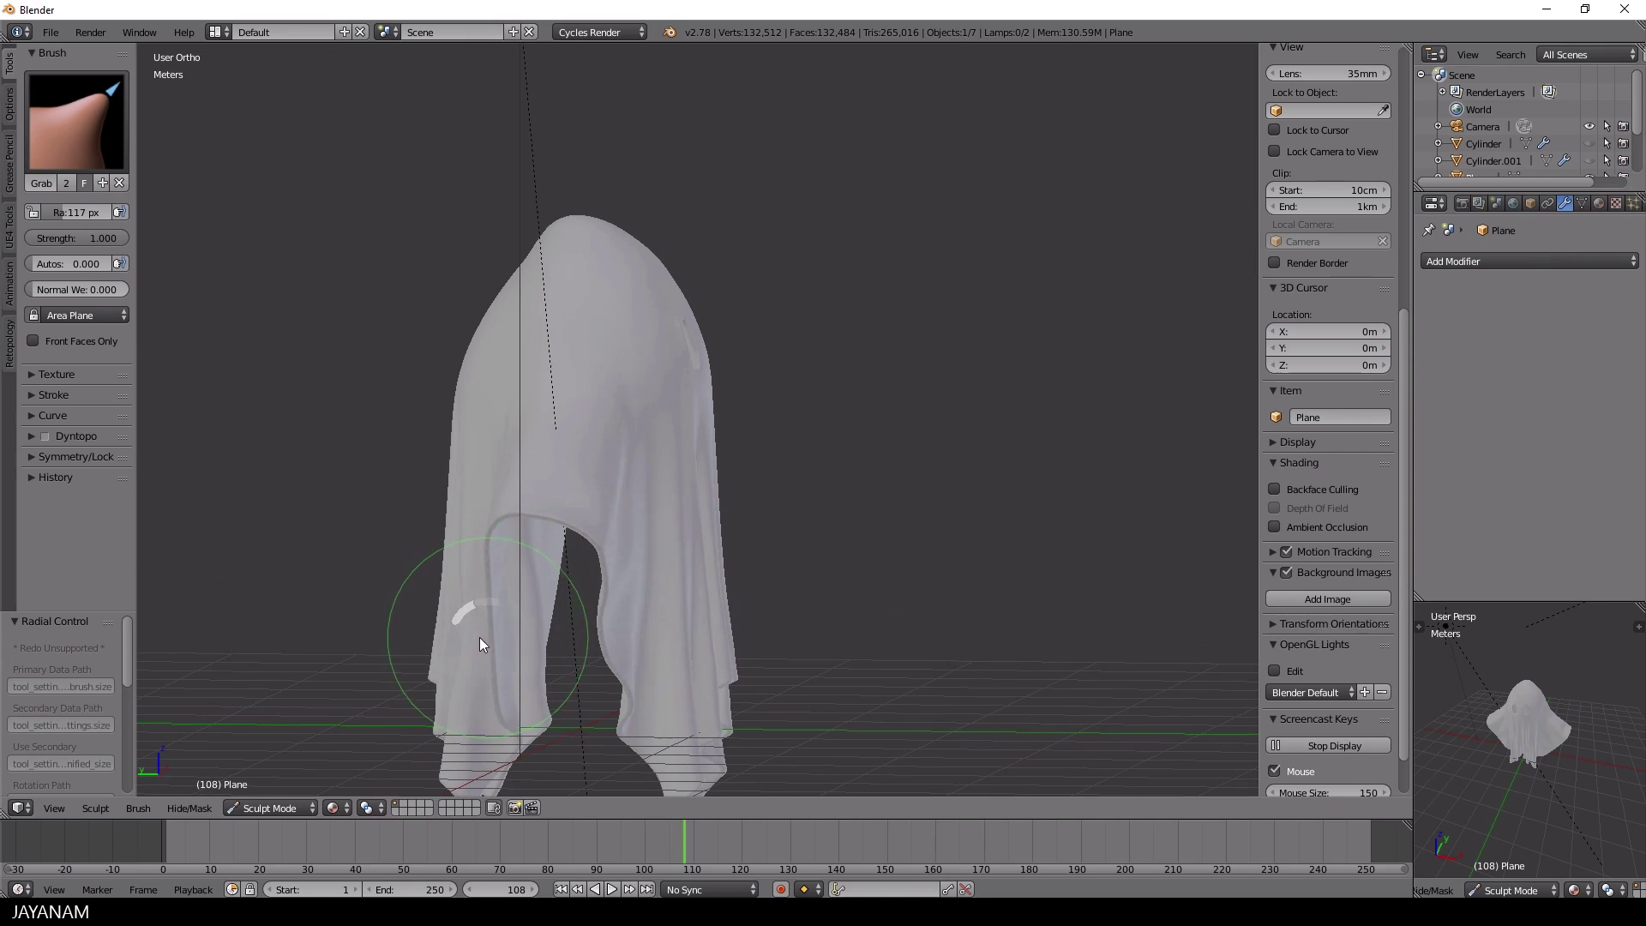
{"action": "middle_click_drag", "start_coordinate": [480, 637], "coordinate": [580, 623]}
{"action": "middle_click_drag", "start_coordinate": [621, 573], "coordinate": [432, 519]}
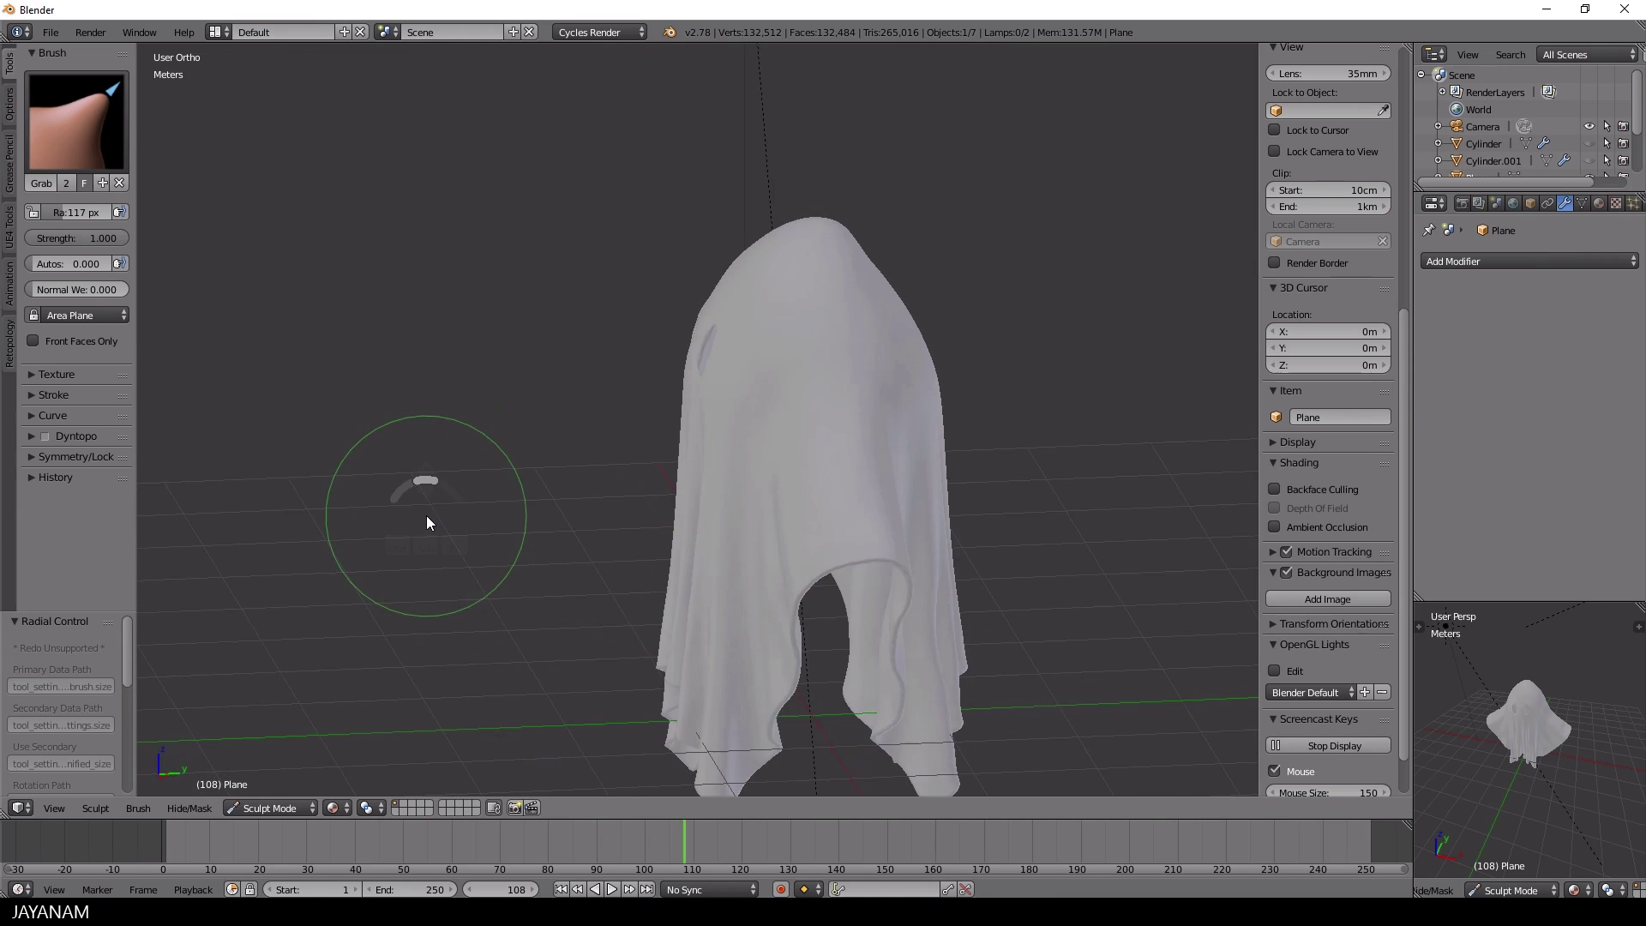
{"action": "scroll", "coordinate": [822, 656], "scroll_direction": "up", "scroll_amount": 3}
{"action": "middle_click_drag", "start_coordinate": [916, 678], "coordinate": [859, 673]}
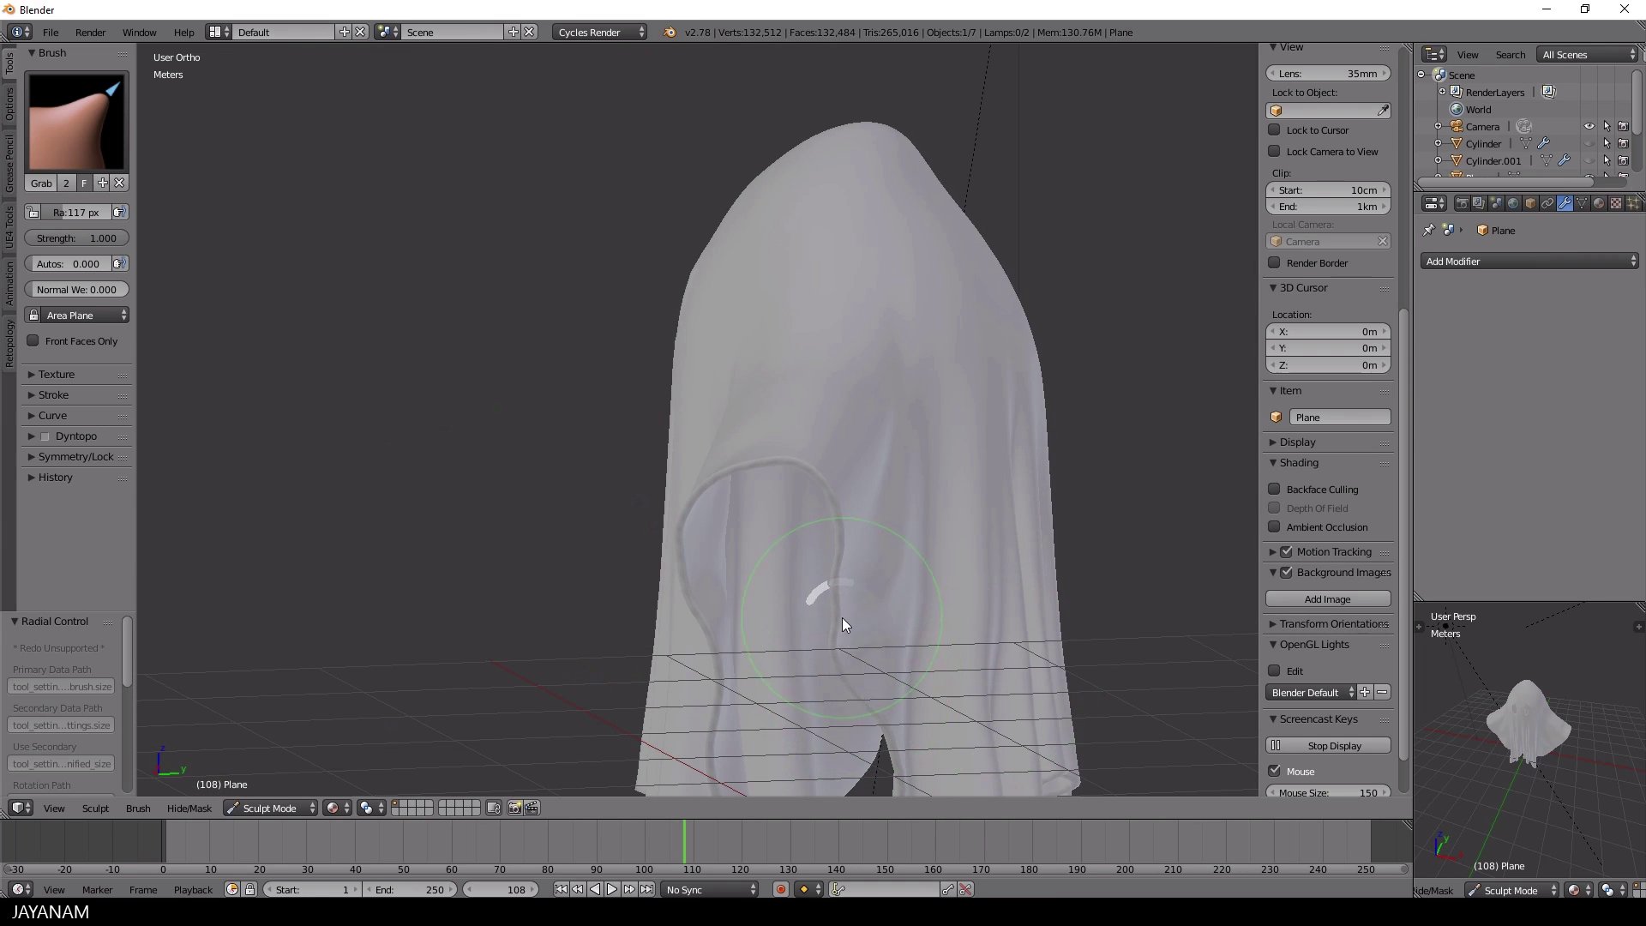
{"action": "mouse_move", "coordinate": [841, 618]}
{"action": "middle_mouse_down"}
{"action": "mouse_move", "coordinate": [849, 632]}
{"action": "mouse_move", "coordinate": [944, 610]}
{"action": "mouse_move", "coordinate": [1106, 661]}
{"action": "mouse_move", "coordinate": [919, 335]}
{"action": "mouse_move", "coordinate": [668, 388]}
{"action": "mouse_move", "coordinate": [473, 459]}
{"action": "mouse_move", "coordinate": [745, 249]}
{"action": "mouse_move", "coordinate": [717, 228]}
{"action": "middle_mouse_up"}
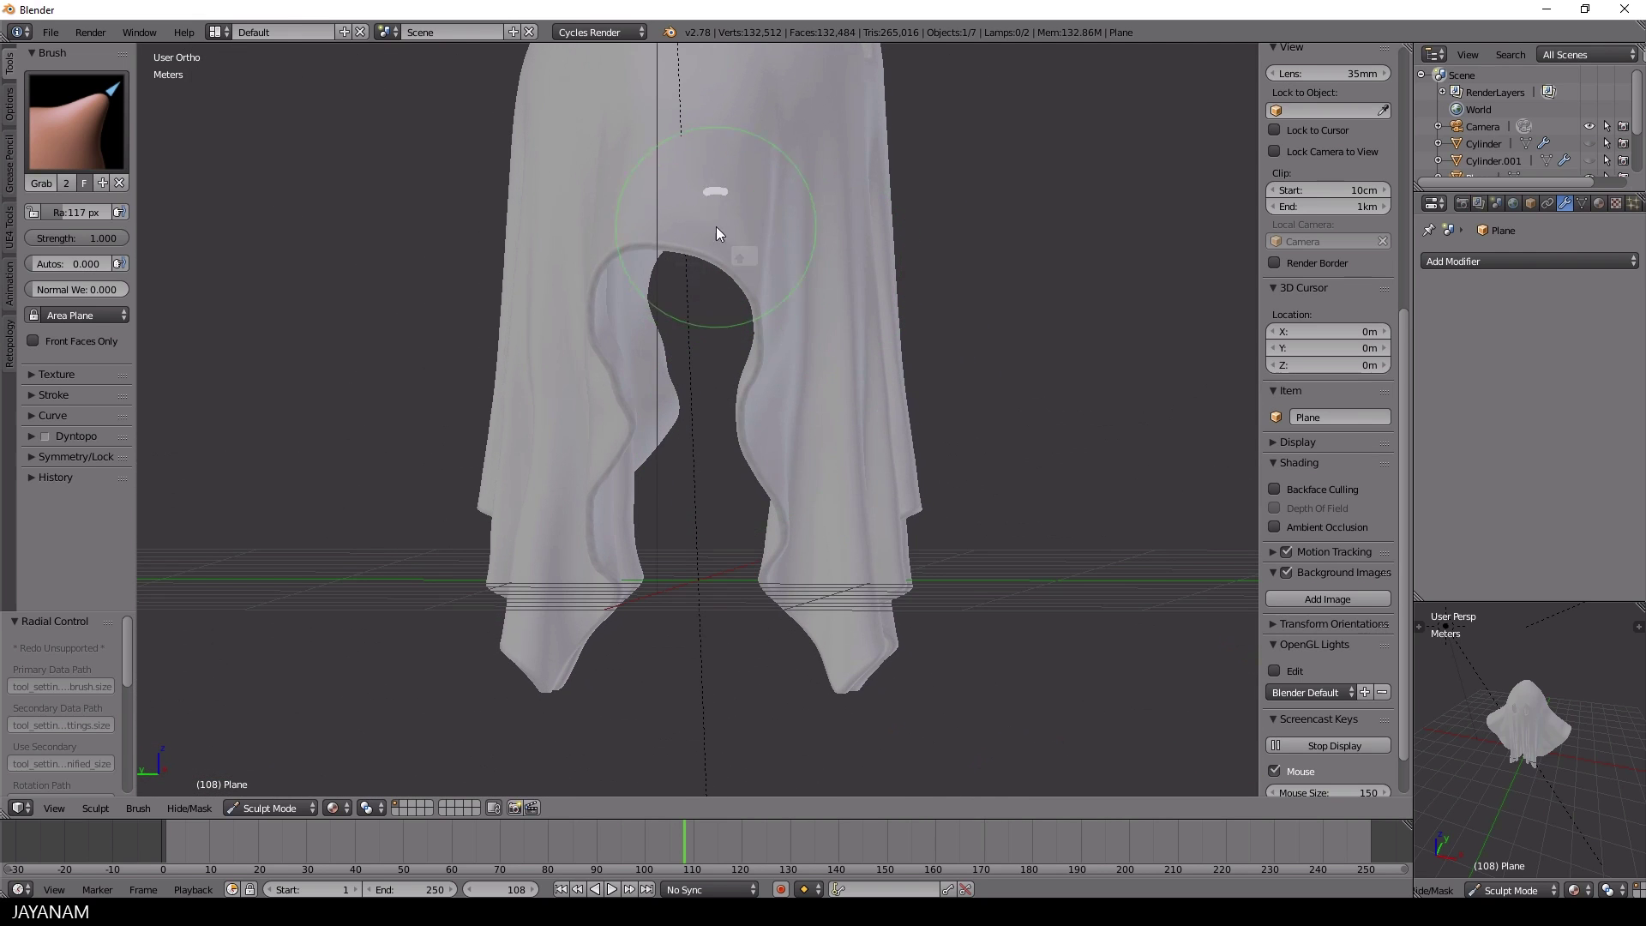
{"action": "mouse_move", "coordinate": [743, 429]}
{"action": "middle_mouse_down"}
{"action": "mouse_move", "coordinate": [619, 396]}
{"action": "mouse_move", "coordinate": [855, 442]}
{"action": "mouse_move", "coordinate": [804, 418]}
{"action": "middle_mouse_up"}
{"action": "mouse_move", "coordinate": [736, 151]}
{"action": "middle_mouse_down"}
{"action": "mouse_move", "coordinate": [956, 186]}
{"action": "mouse_move", "coordinate": [987, 402]}
{"action": "mouse_move", "coordinate": [949, 411]}
{"action": "middle_mouse_up"}
- Return to Object Mode, add a plane beneath the ghost and scale it up by about 7.19 as a floor
{"action": "key", "text": "Tab"}
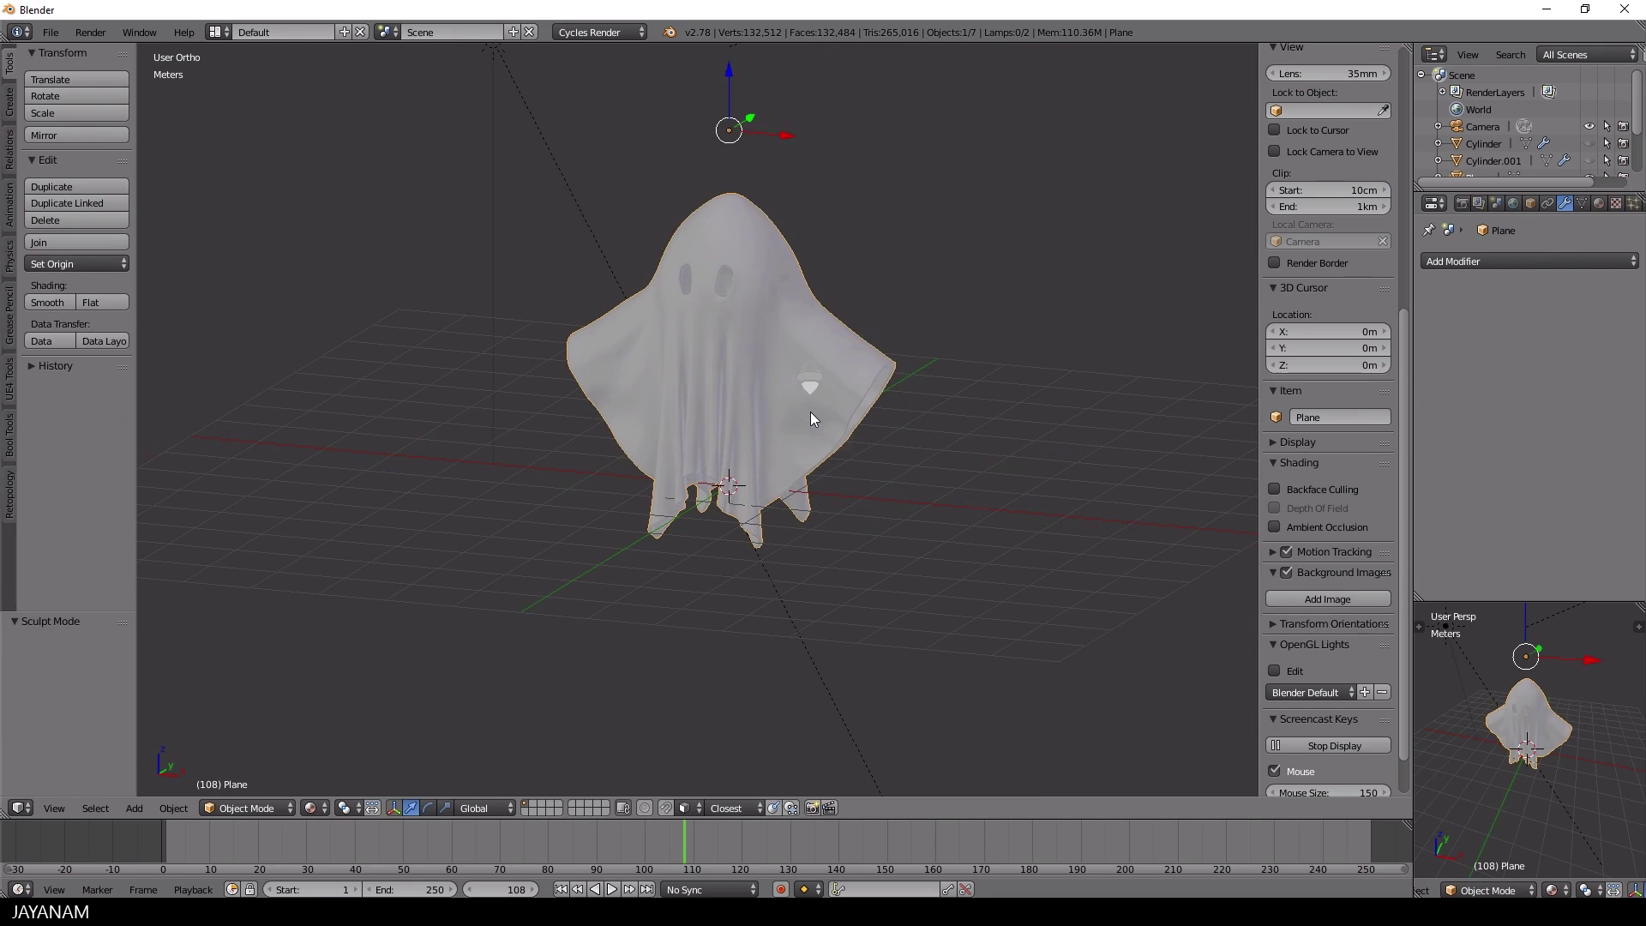
{"action": "middle_click_drag", "start_coordinate": [811, 412], "coordinate": [923, 533]}
{"action": "key", "text": "shift+a"}
{"action": "left_click", "coordinate": [977, 534]}
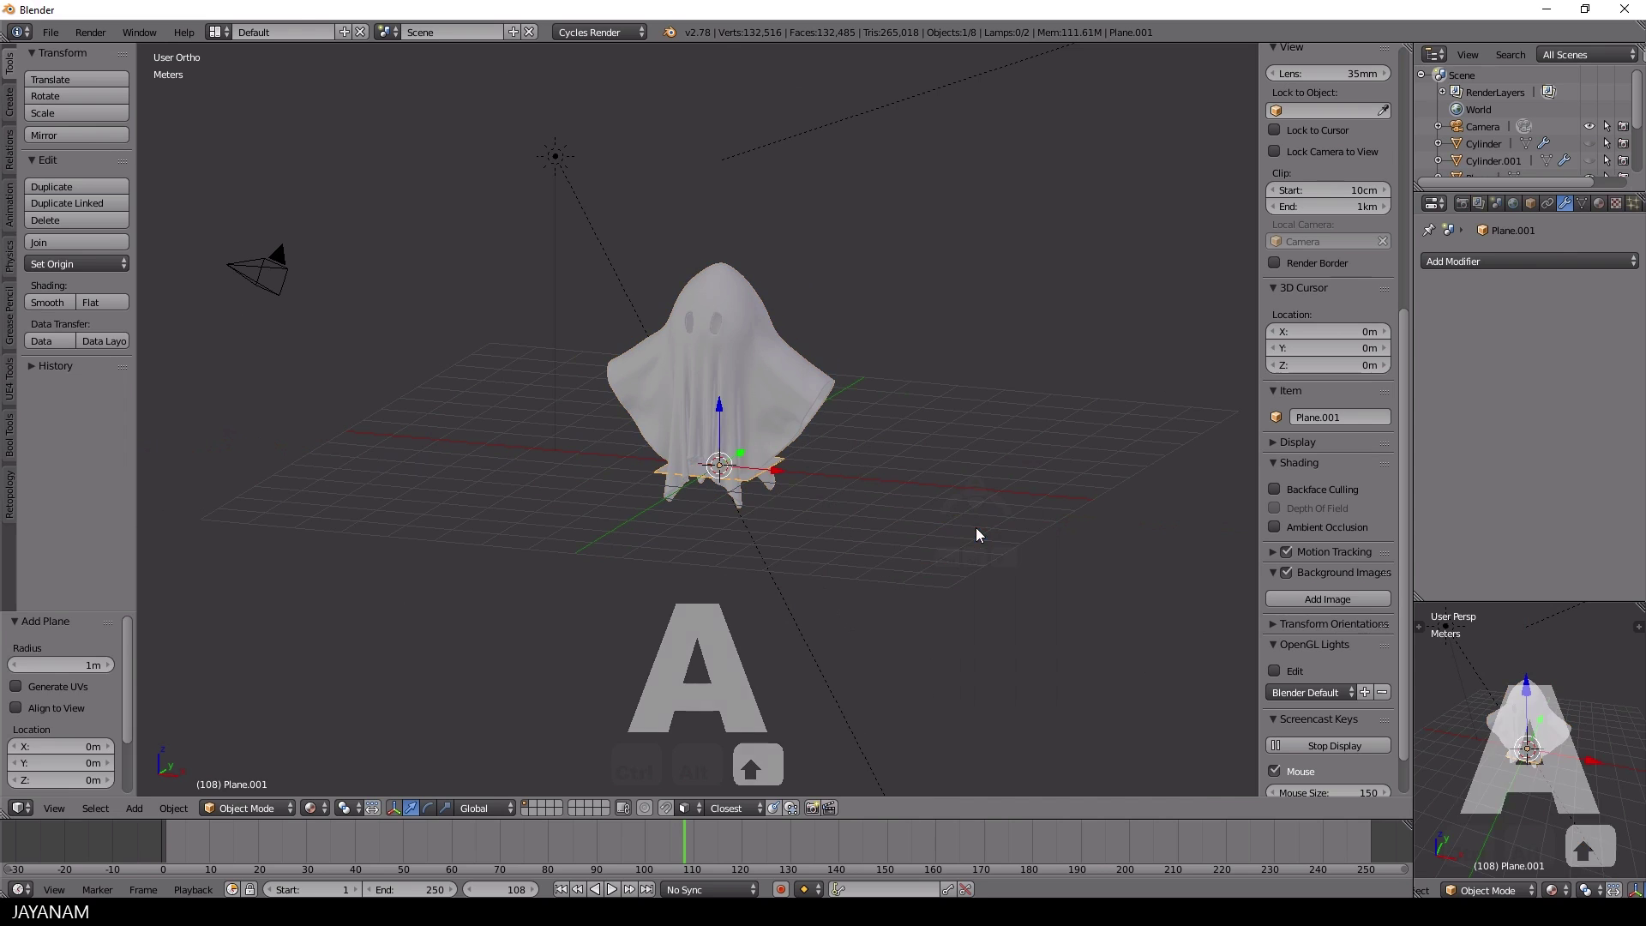
{"action": "key", "text": "s"}
{"action": "left_click", "coordinate": [947, 471]}
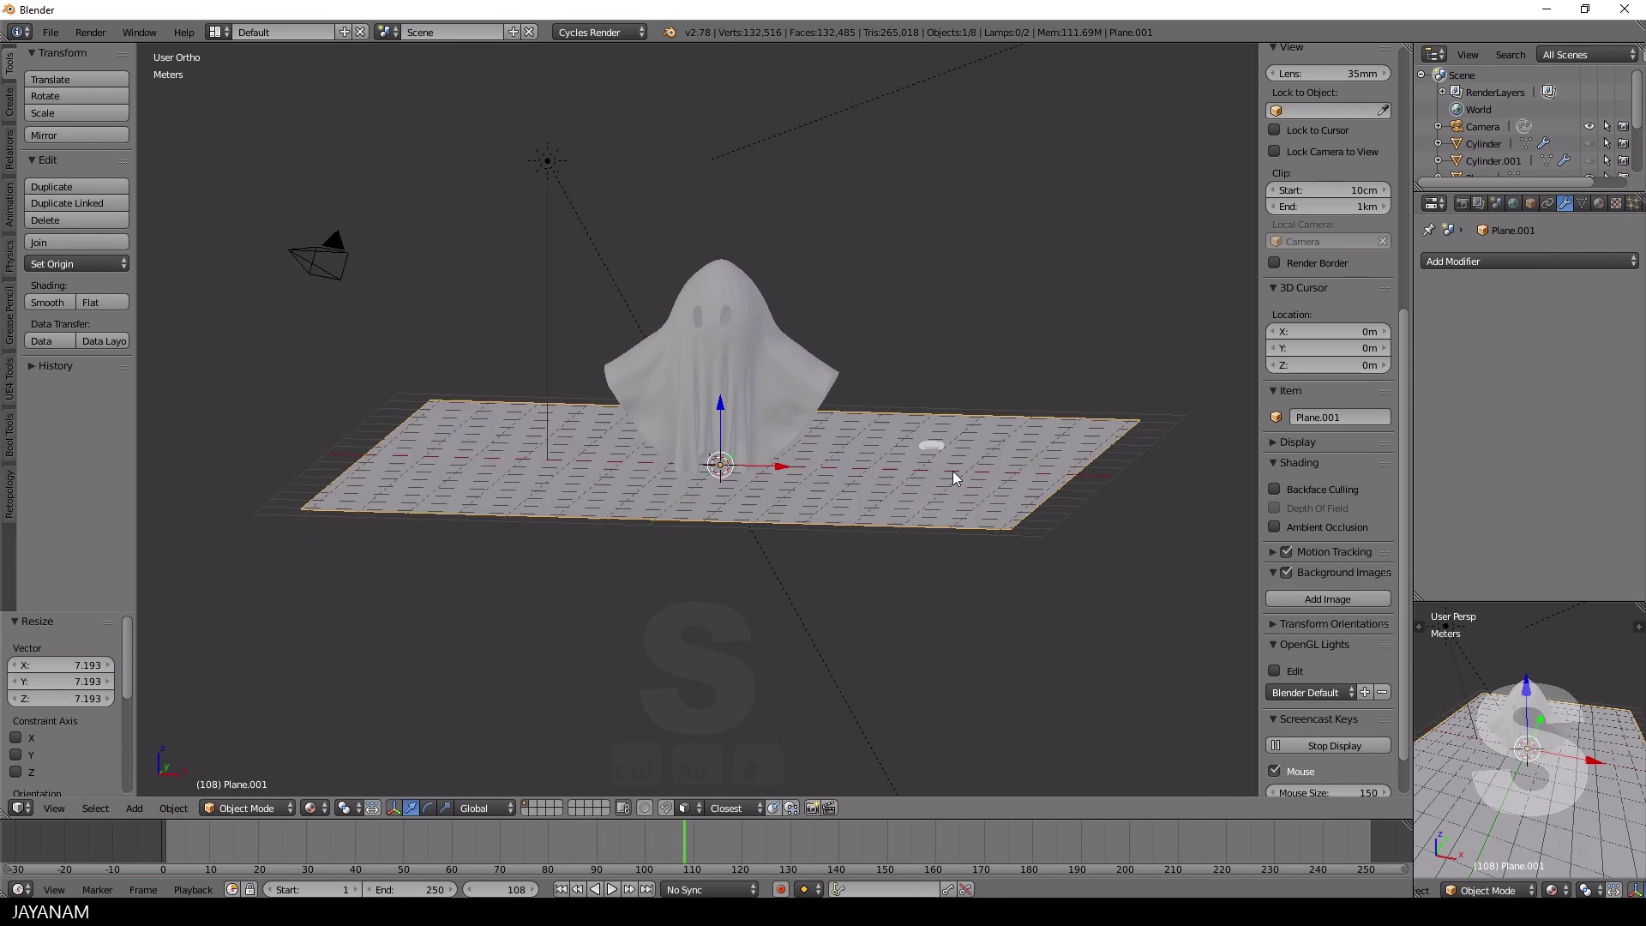
- Raise the ghost about 1.27 m along Z above the floor and scale it down to about 0.76
{"action": "key", "text": "KP_1"}
{"action": "right_click", "coordinate": [726, 332]}
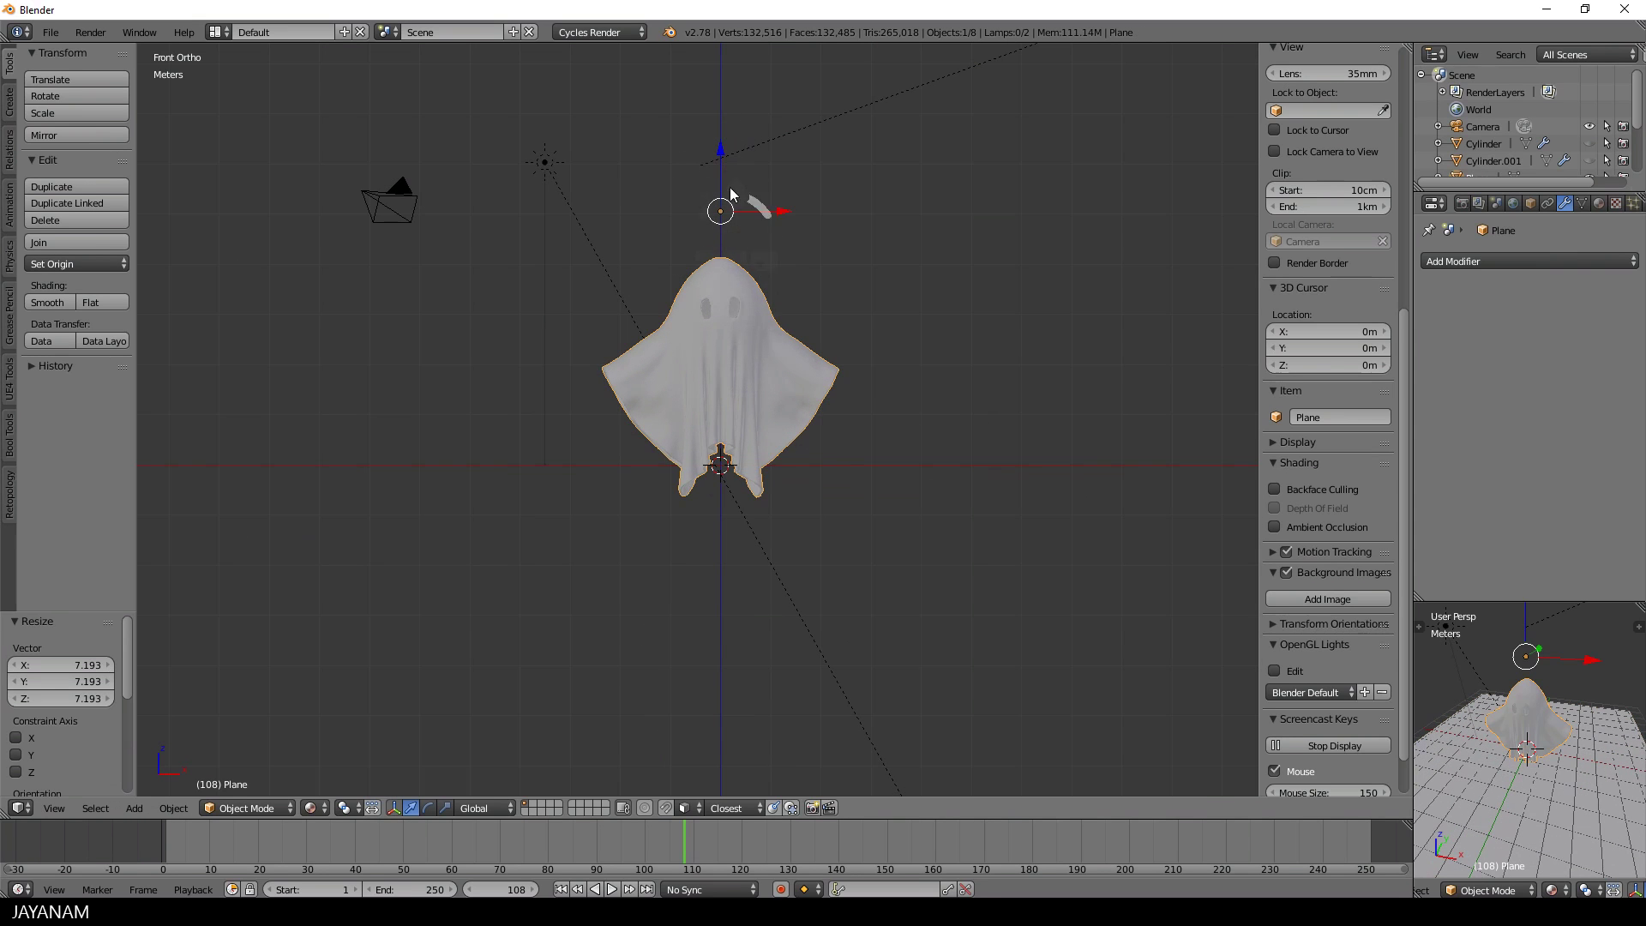
{"action": "left_click_drag", "start_coordinate": [722, 148], "coordinate": [724, 84]}
{"action": "key", "text": "s"}
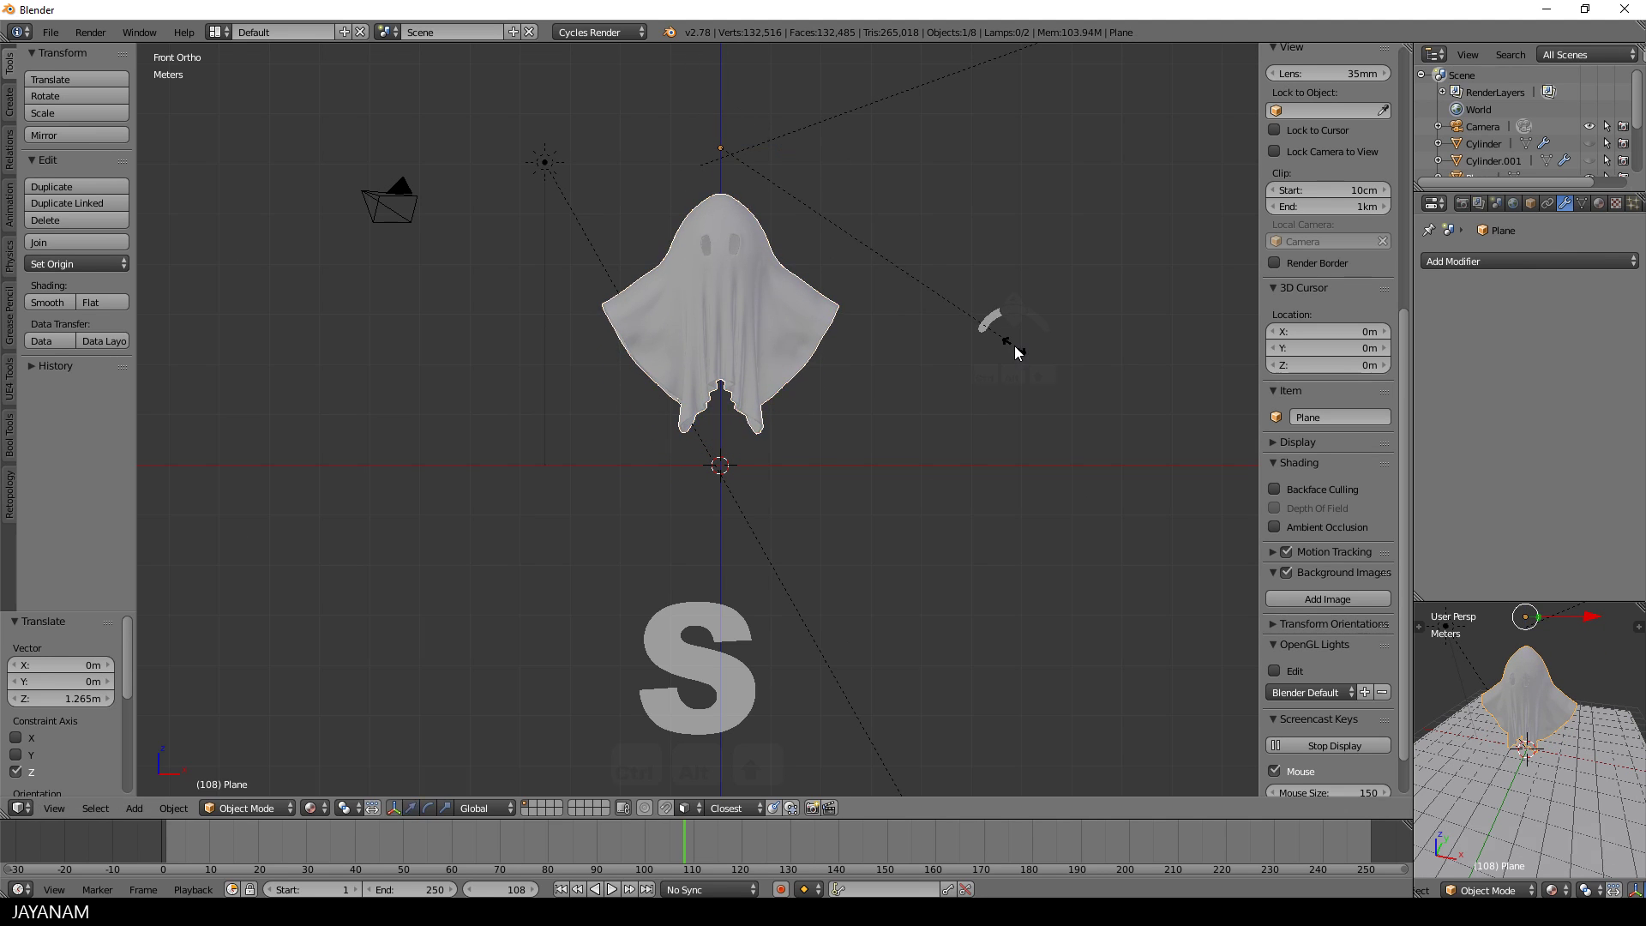
{"action": "left_click", "coordinate": [913, 339]}
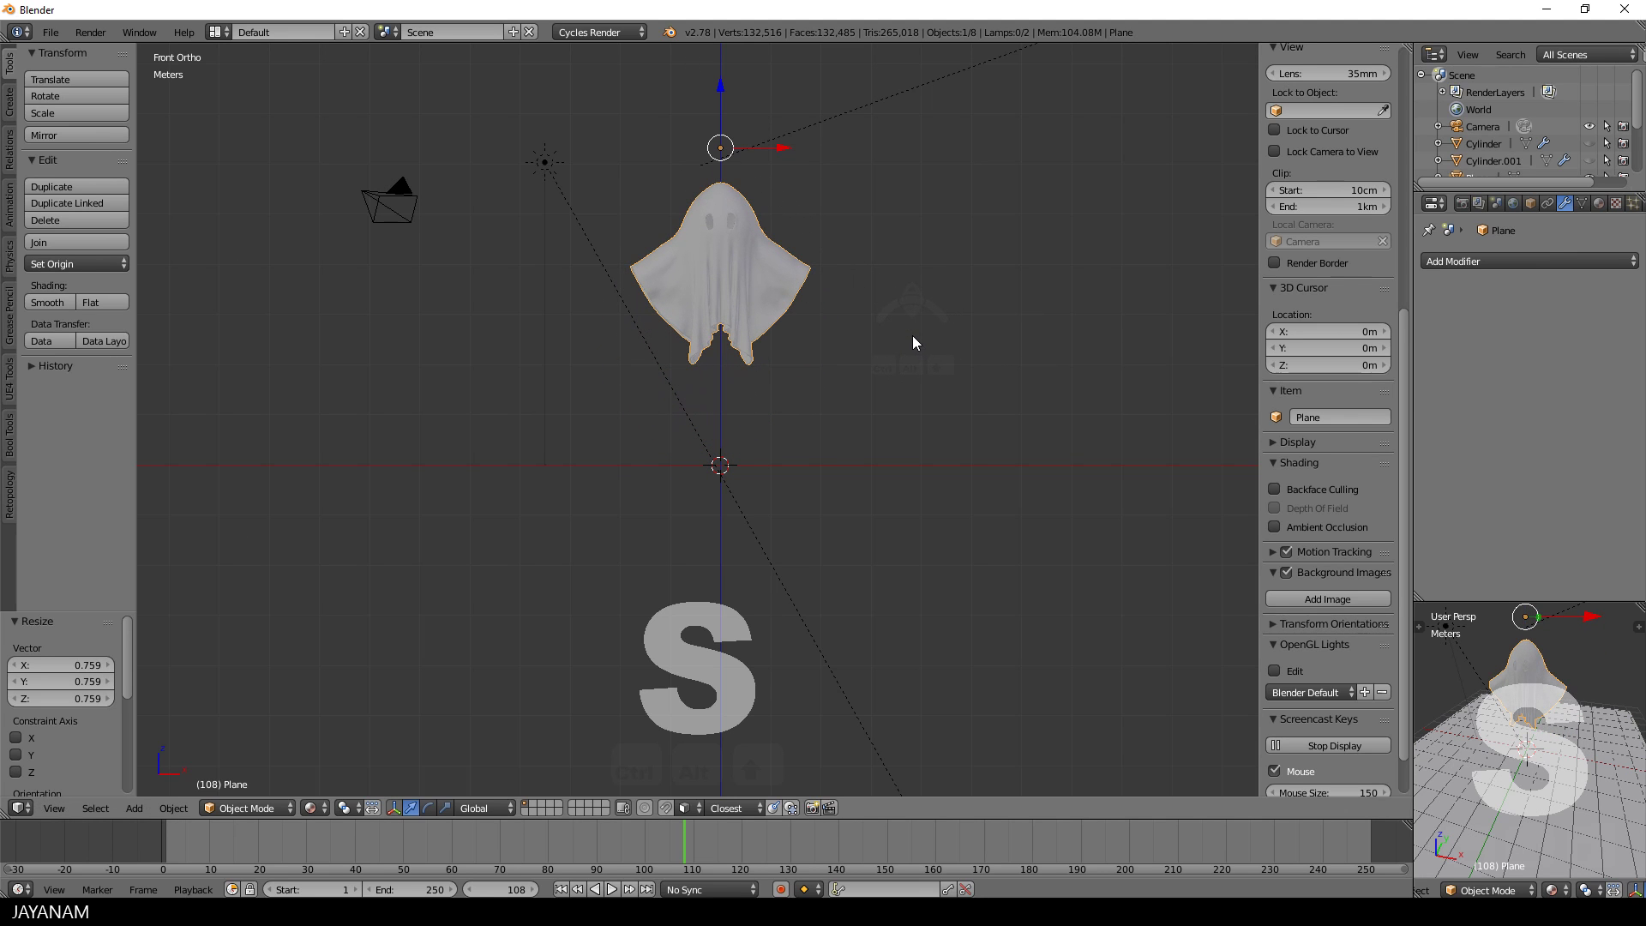
- Set the ghost's origin to its geometry and apply its scale
{"action": "key", "text": "shift+alt+c"}
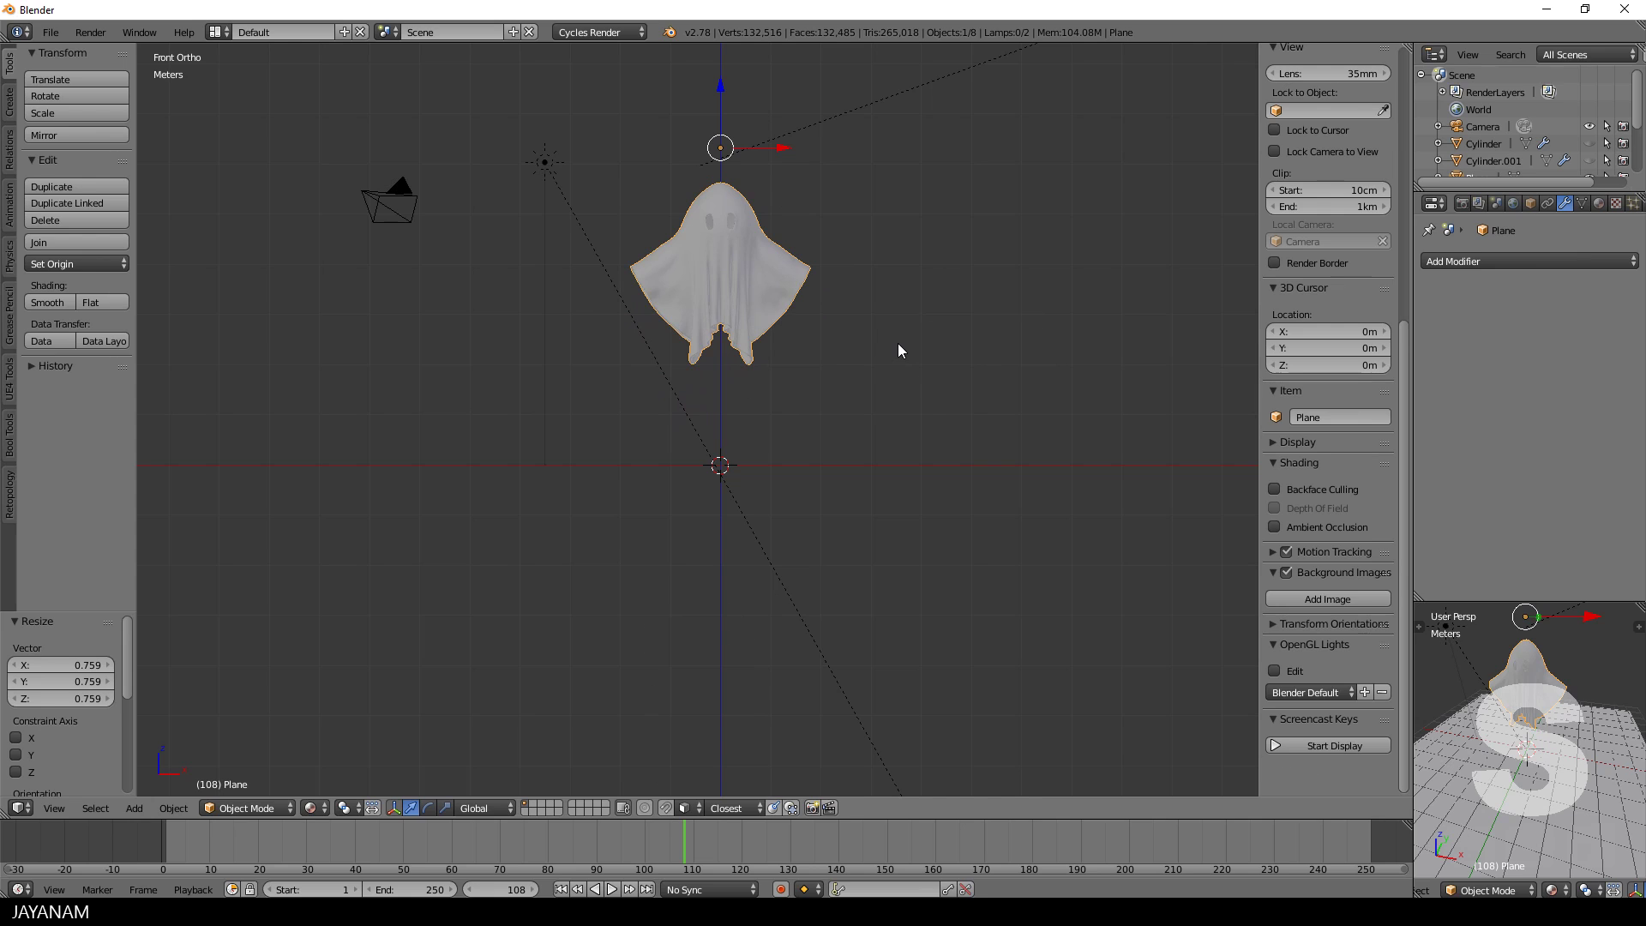
{"action": "key", "text": "shift+ctrl+alt+c"}
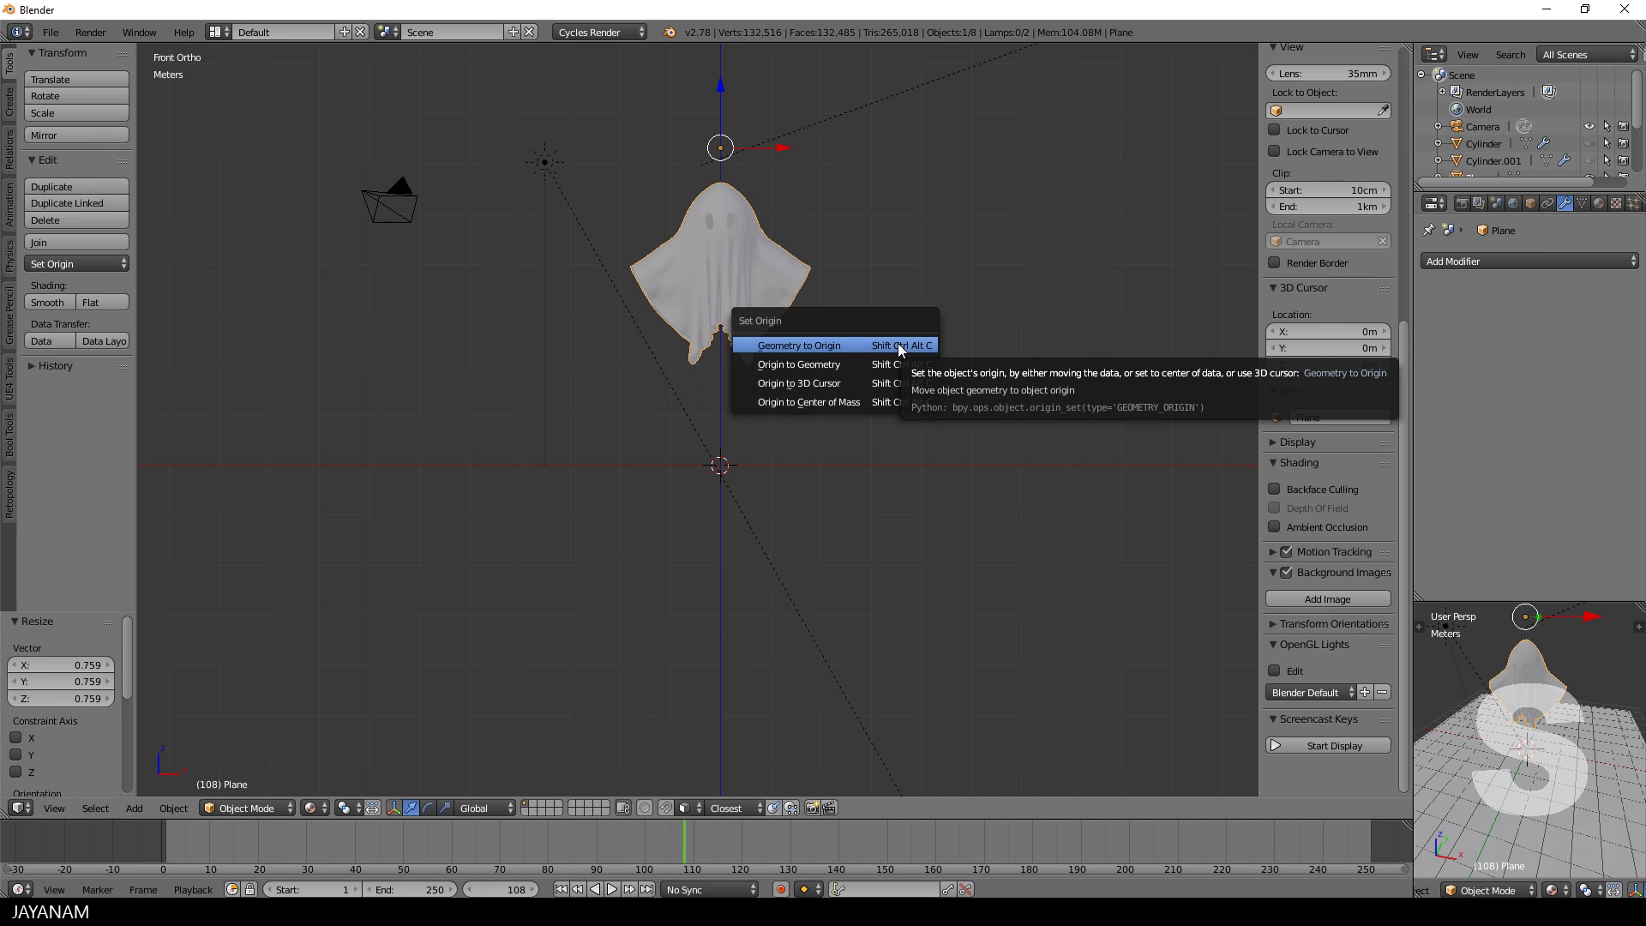
{"action": "key", "text": "Down"}
{"action": "key", "text": "Return"}
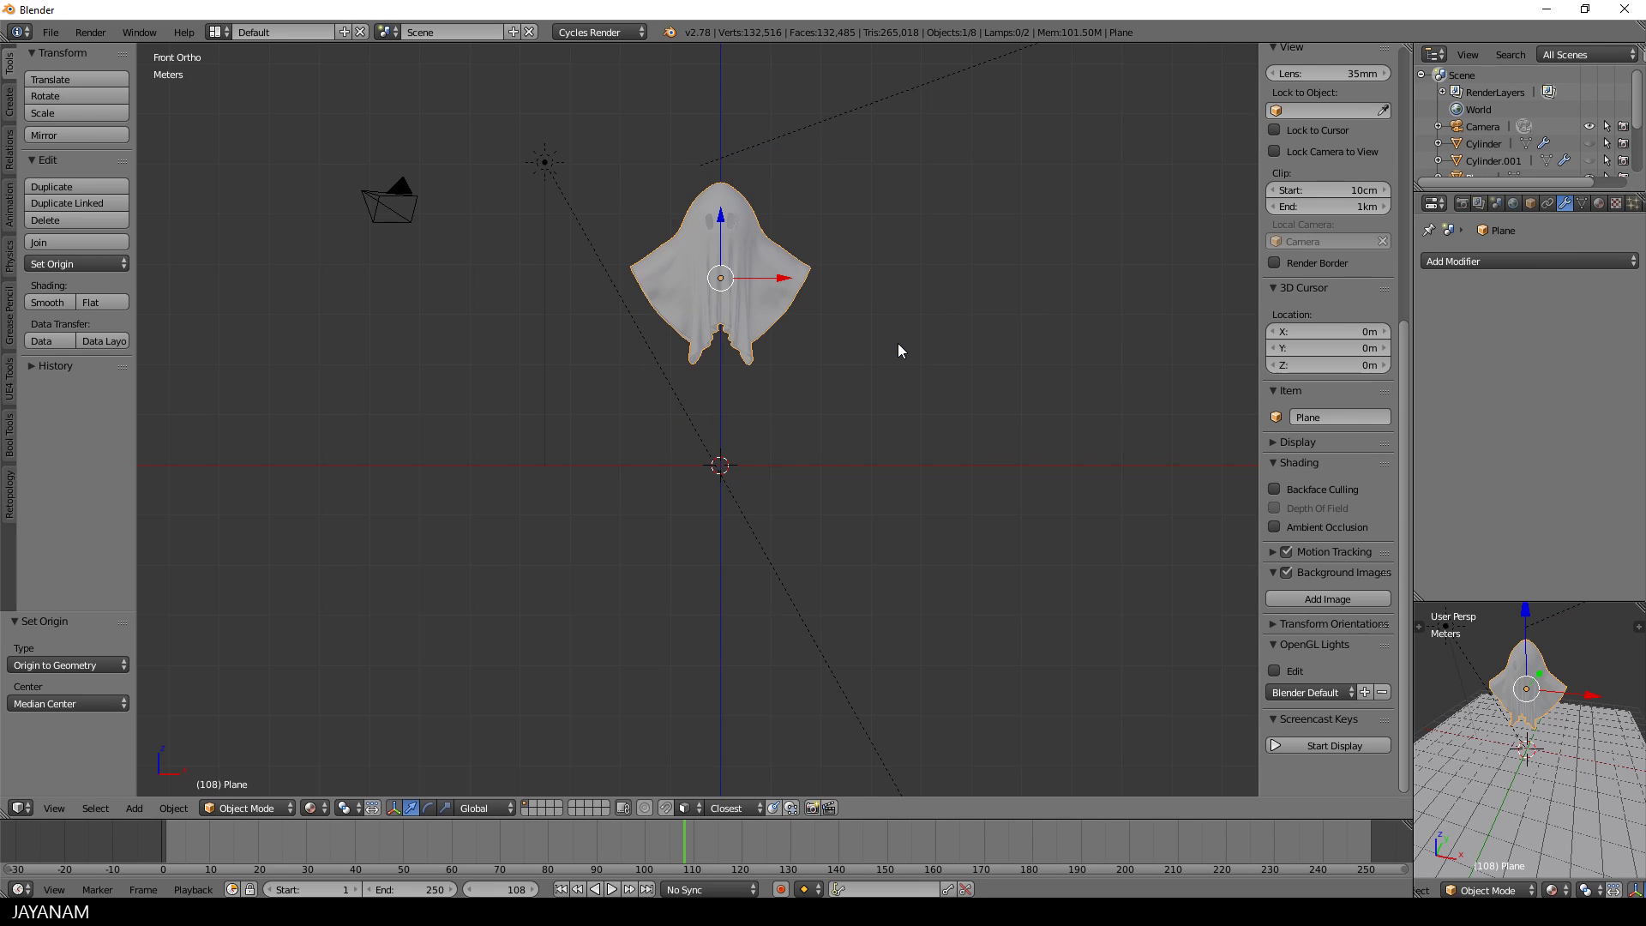
{"action": "key", "text": "ctrl+a"}
{"action": "left_click", "coordinate": [898, 343]}
{"action": "middle_click_drag", "start_coordinate": [918, 332], "coordinate": [889, 364]}
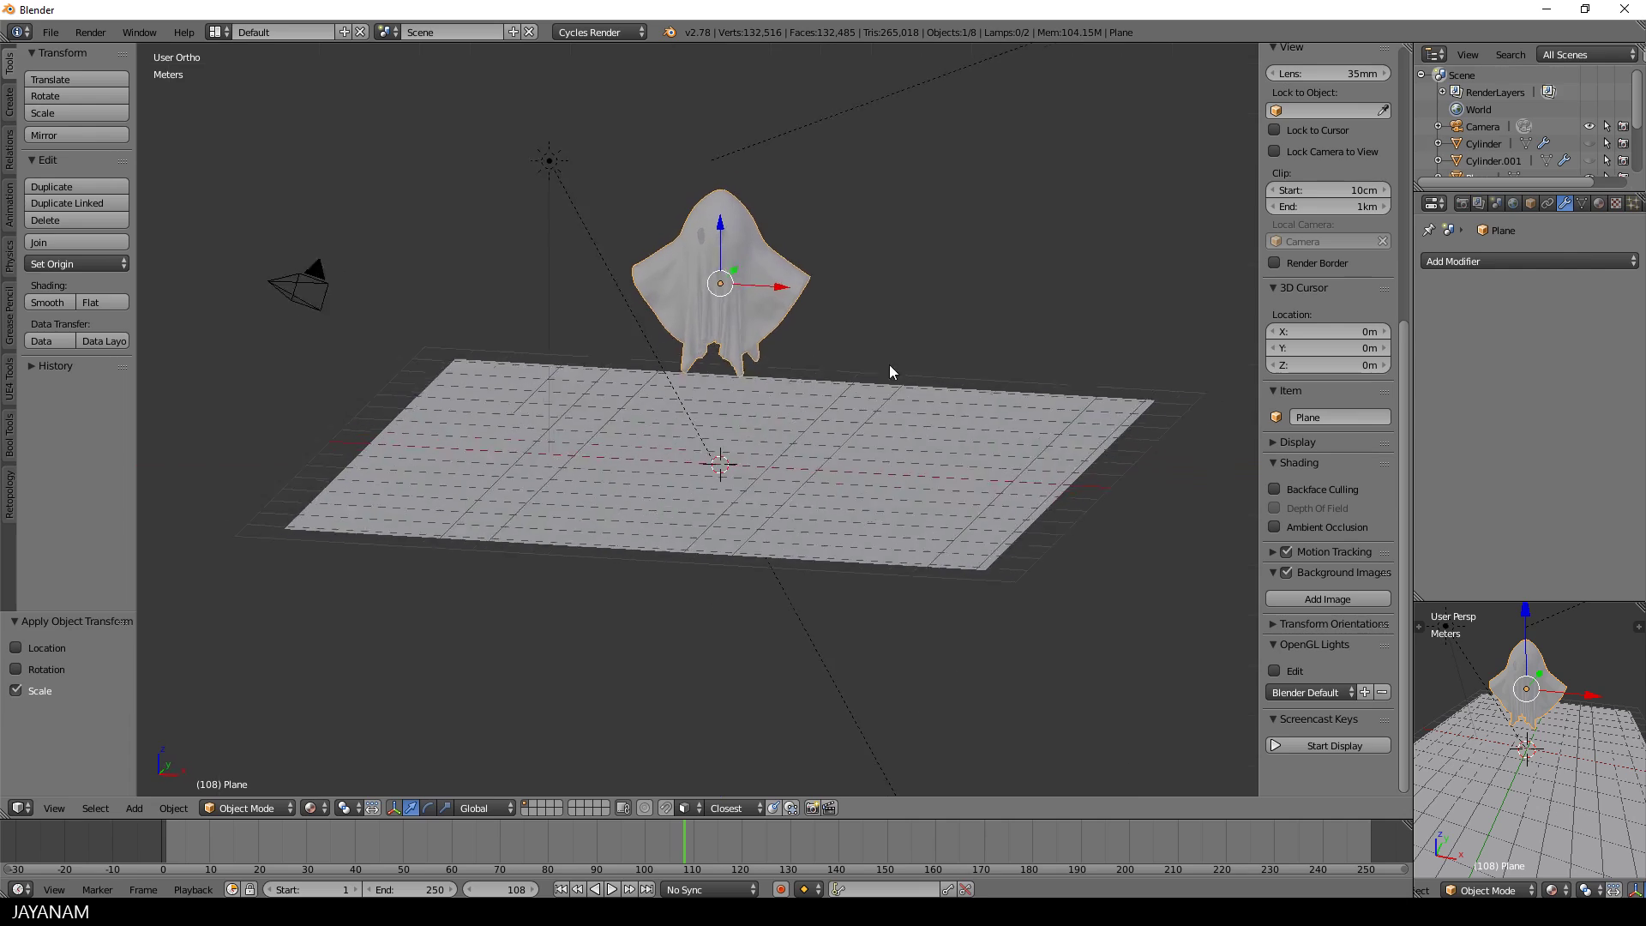
- Lower the ghost about 1.21 m along Z so that it hovers just above the floor plane
{"action": "key", "text": "KP_1"}
{"action": "key", "text": "g"}
{"action": "key", "text": "z"}
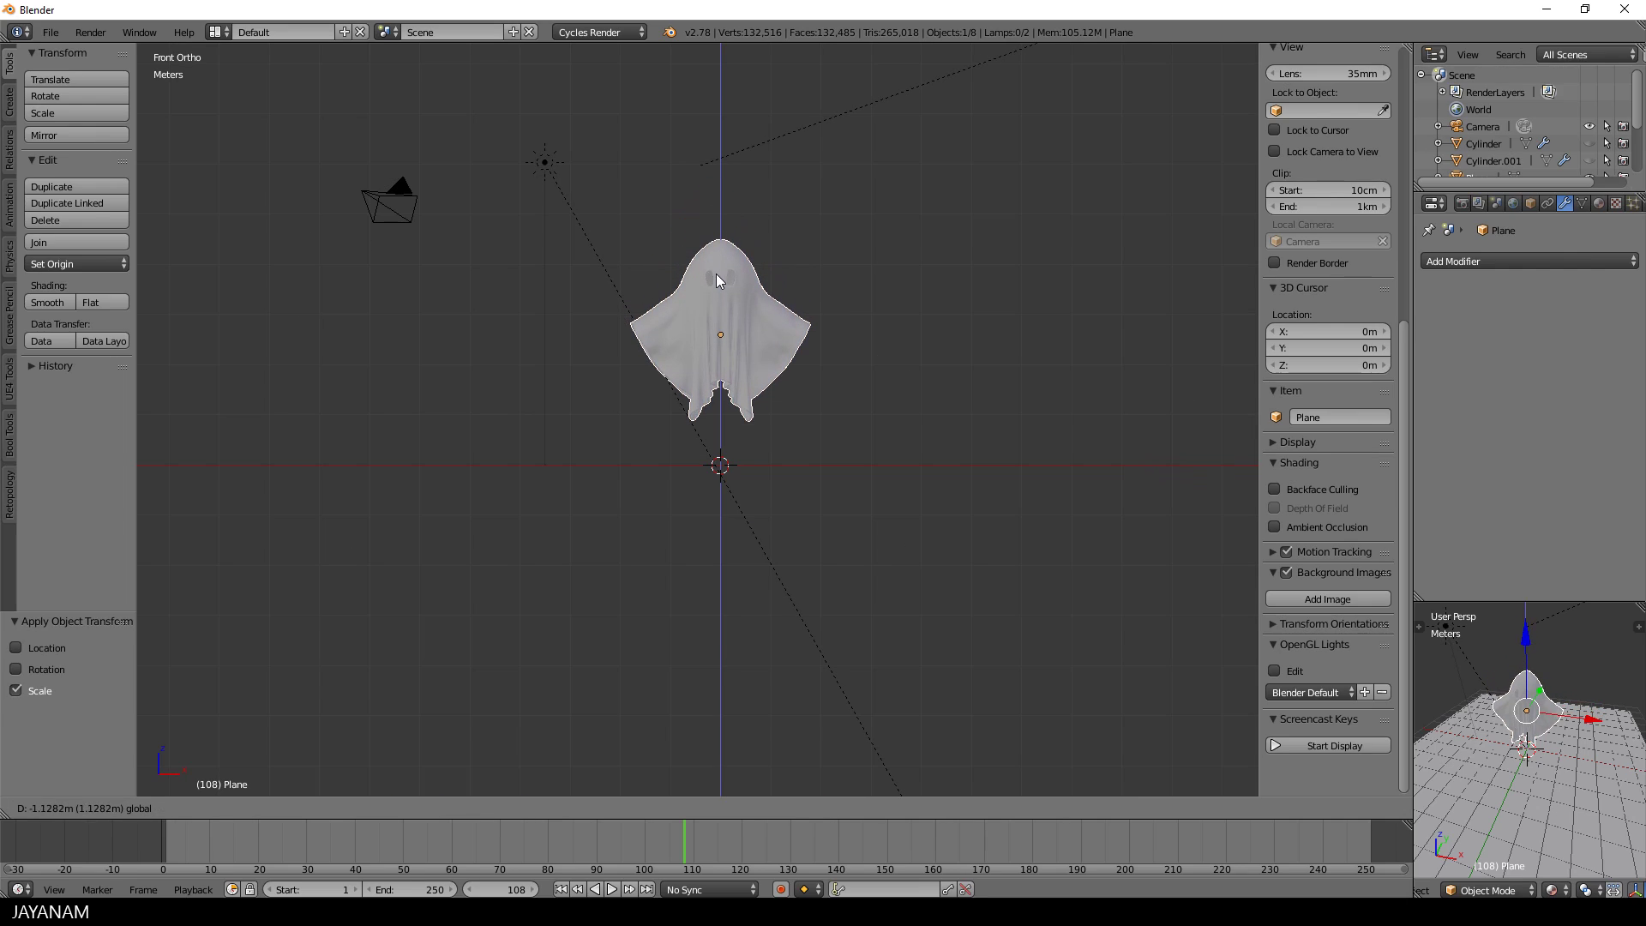
{"action": "left_click", "coordinate": [717, 277]}
{"action": "middle_click_drag", "start_coordinate": [721, 287], "coordinate": [956, 437]}
{"action": "scroll", "coordinate": [949, 446], "scroll_direction": "up", "scroll_amount": 2}
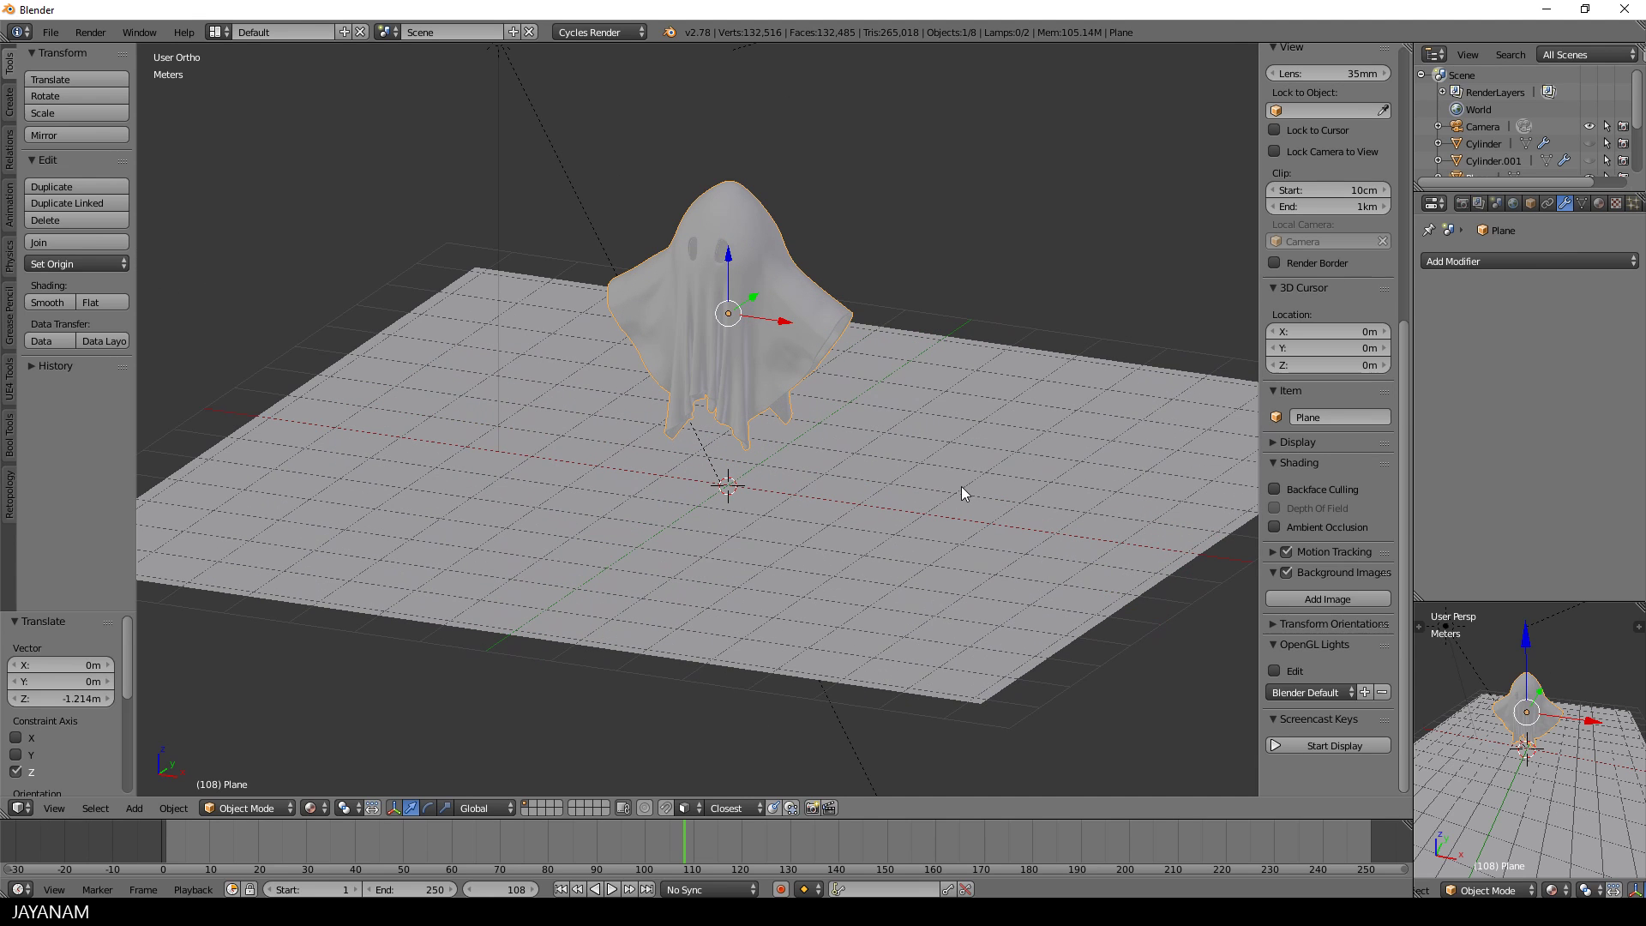
- Give the floor plane a new material named mat_floor
{"action": "right_click", "coordinate": [961, 486]}
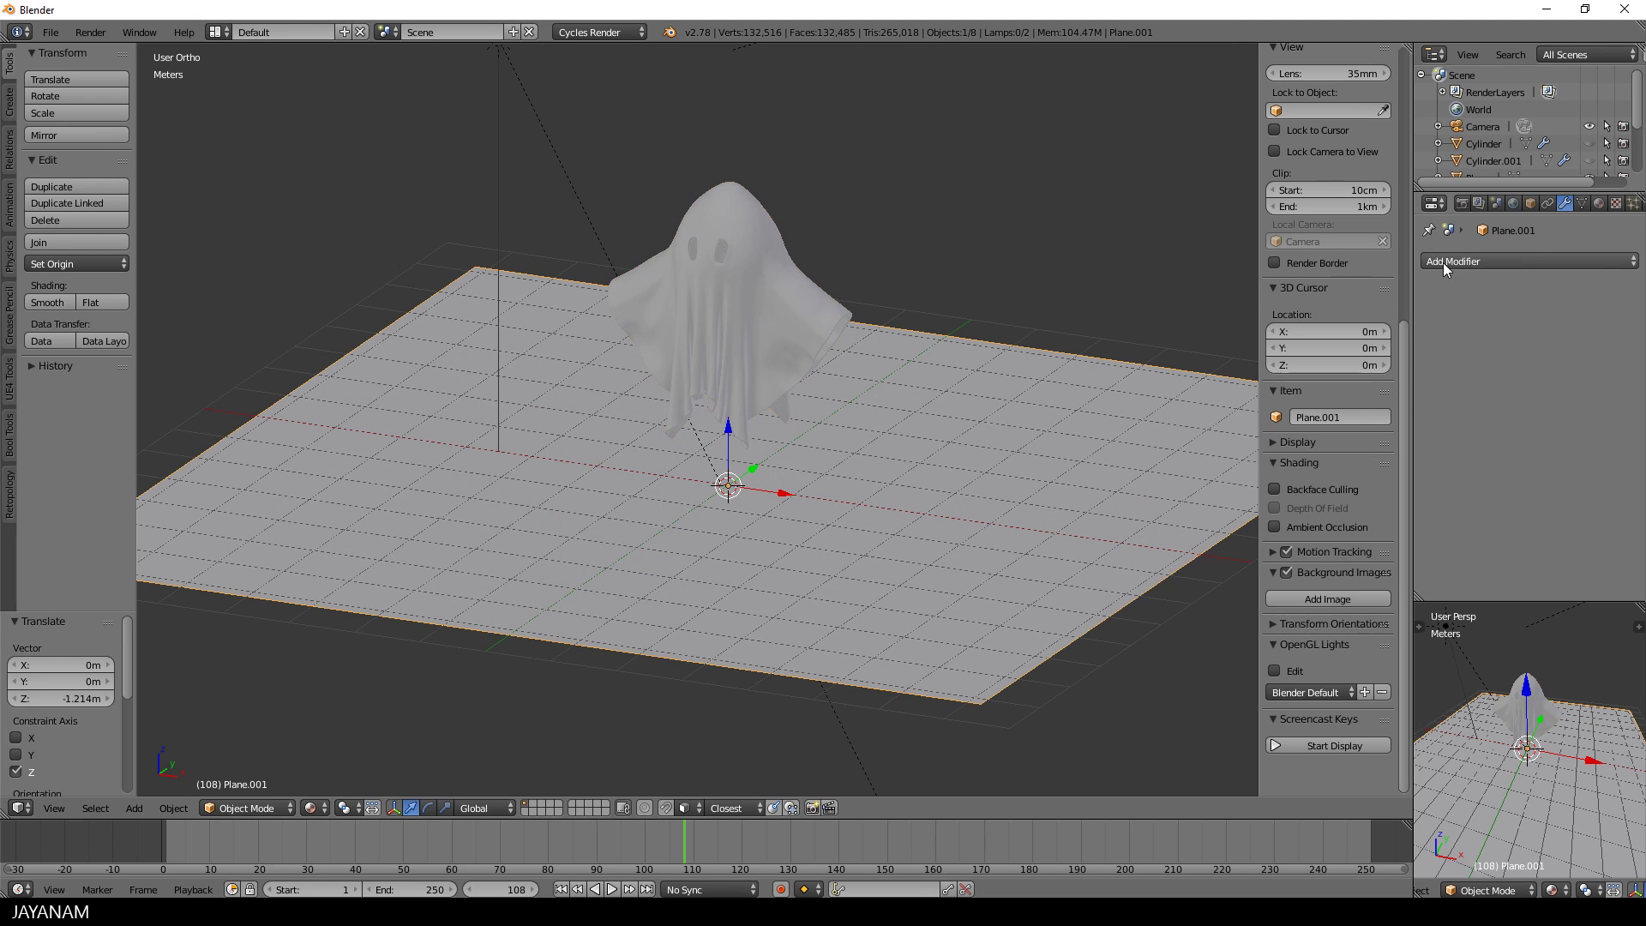
{"action": "left_click", "coordinate": [1603, 210]}
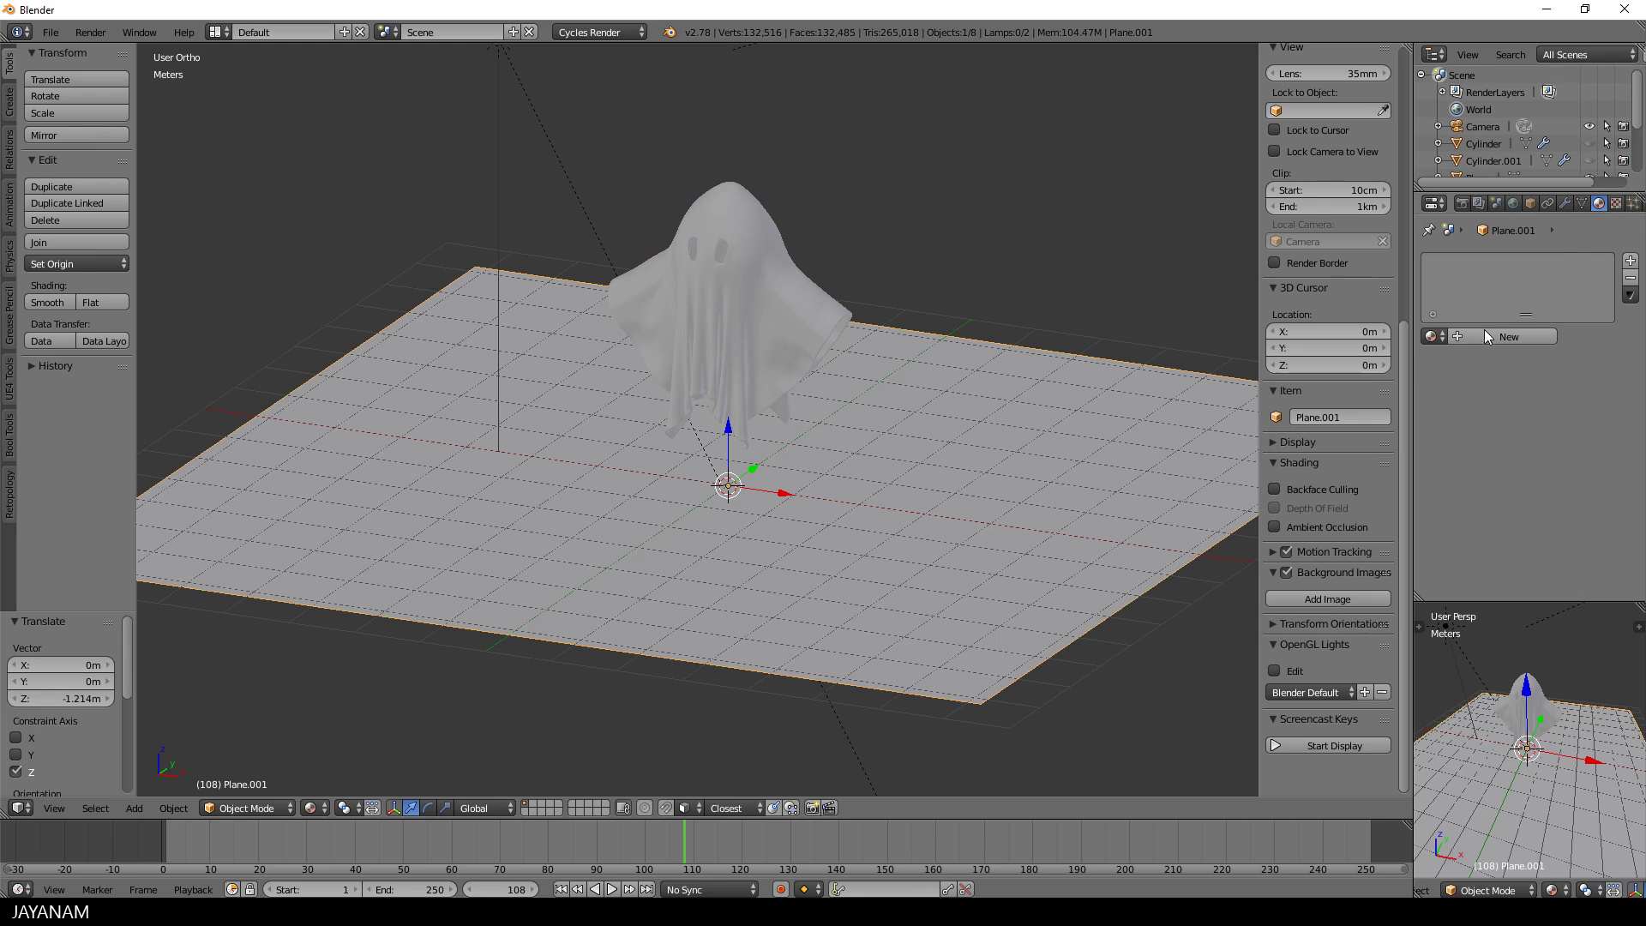
{"action": "left_click", "coordinate": [1481, 332]}
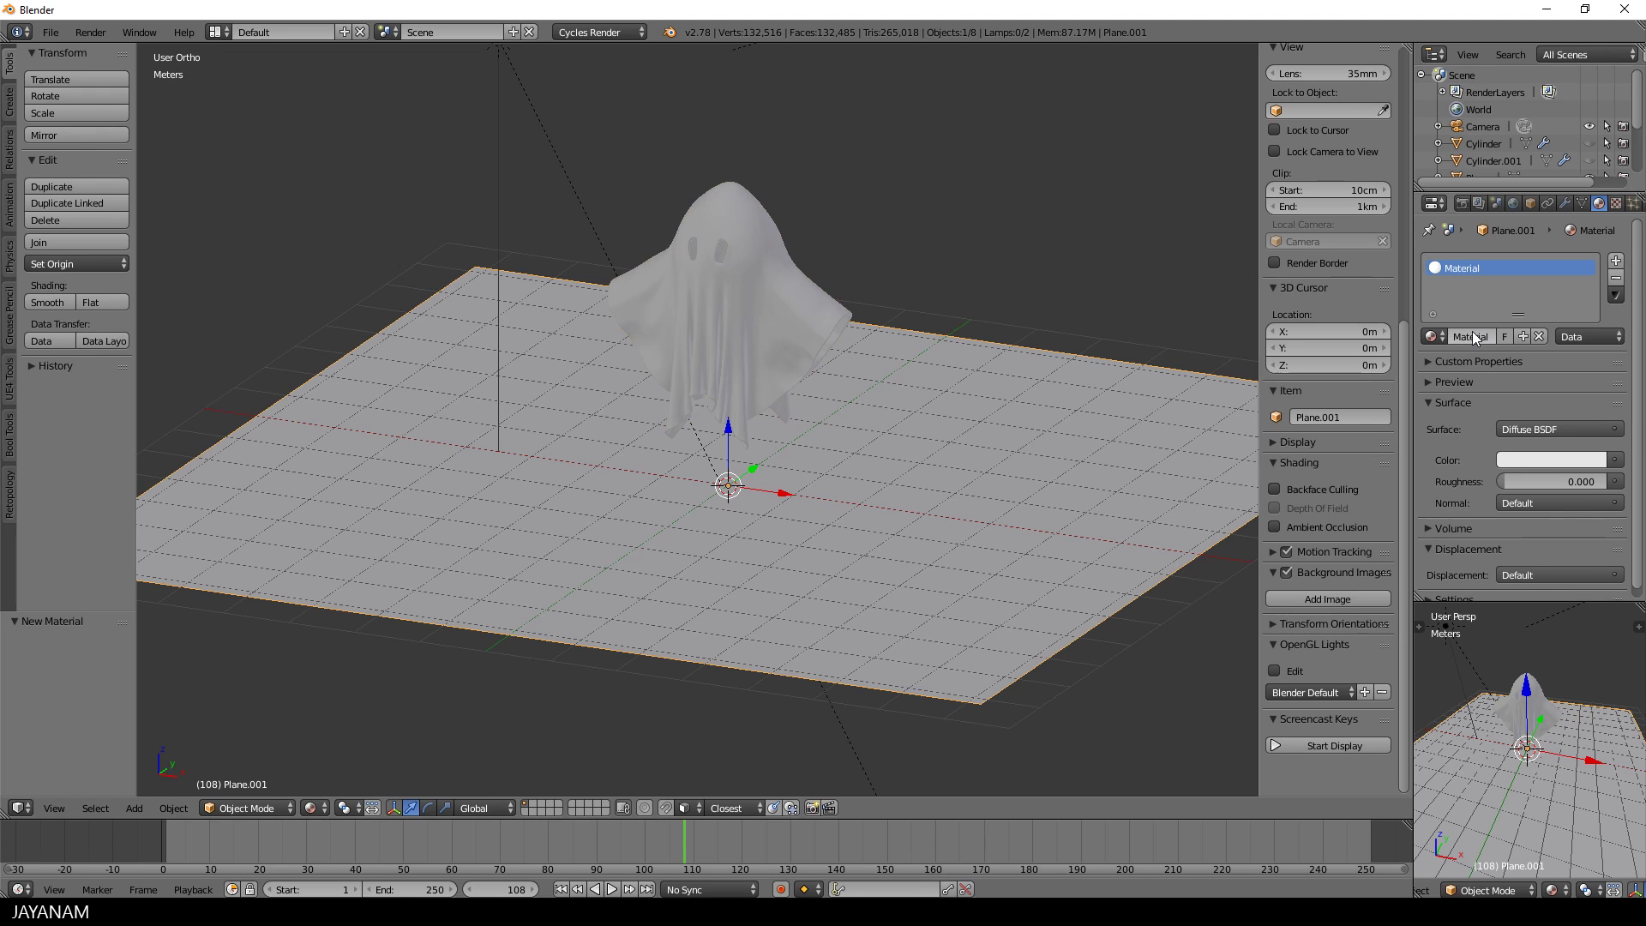
{"action": "type", "text": "mat_fl"}
{"action": "key", "text": "Return"}
- Darken the floor material's diffuse colour to a medium grey
{"action": "left_click", "coordinate": [1549, 460]}
{"action": "left_click_drag", "start_coordinate": [1592, 226], "coordinate": [1592, 261]}
{"action": "middle_click_drag", "start_coordinate": [1040, 428], "coordinate": [867, 519]}
{"action": "scroll", "coordinate": [868, 519], "scroll_direction": "down", "scroll_amount": 2}
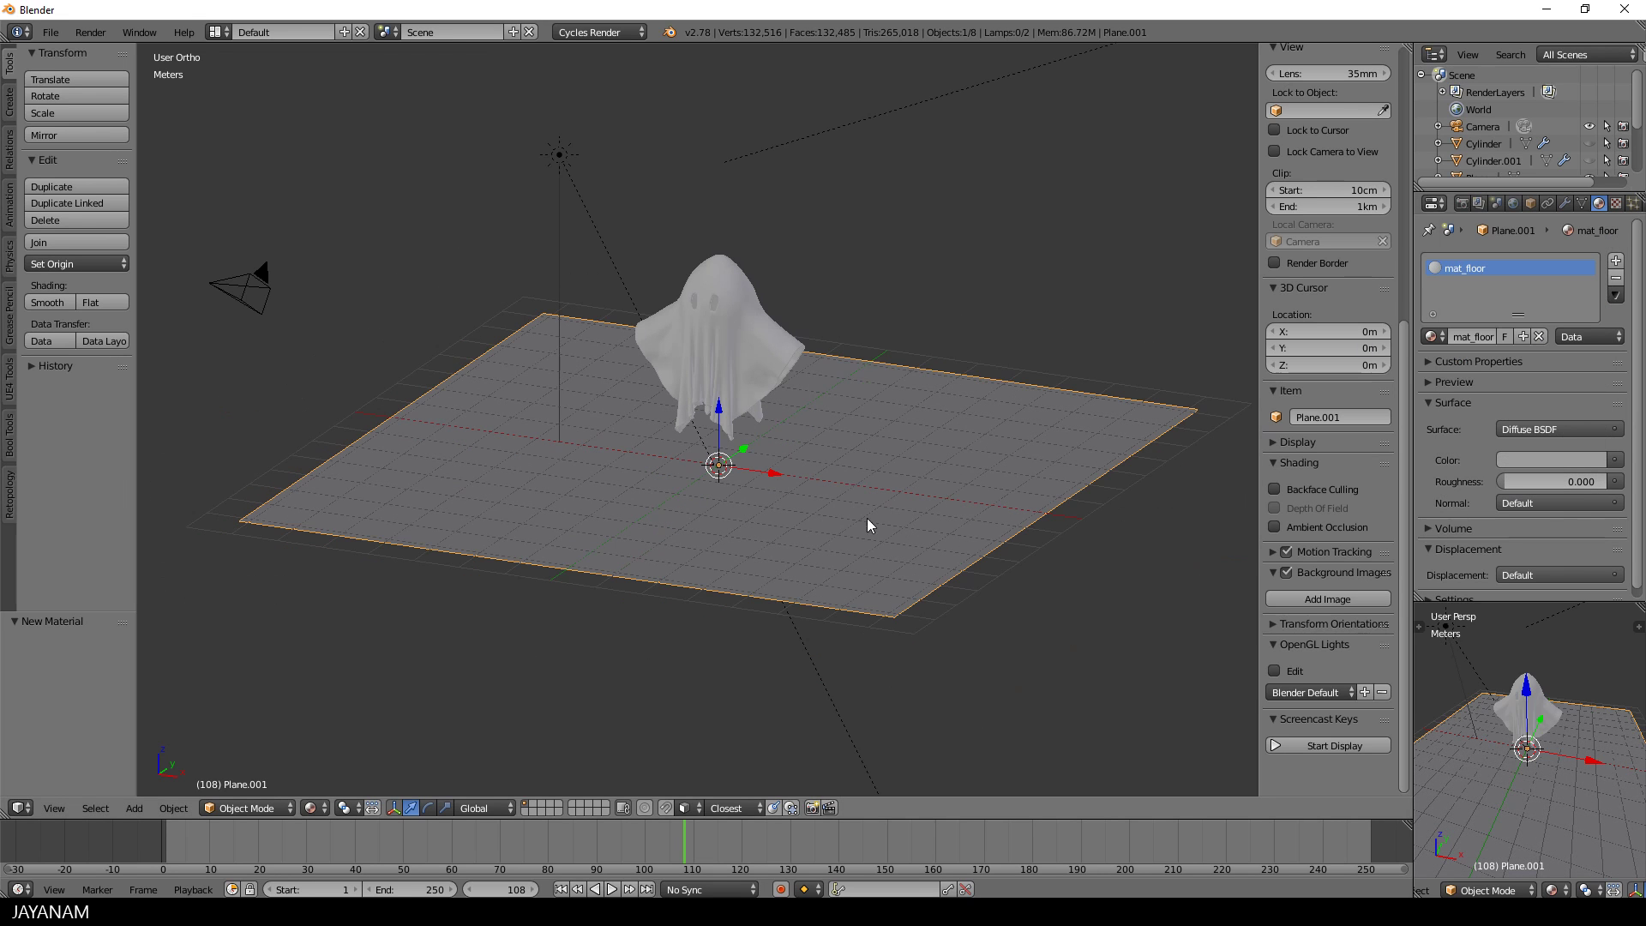
{"action": "middle_click_drag", "start_coordinate": [965, 425], "coordinate": [950, 426]}
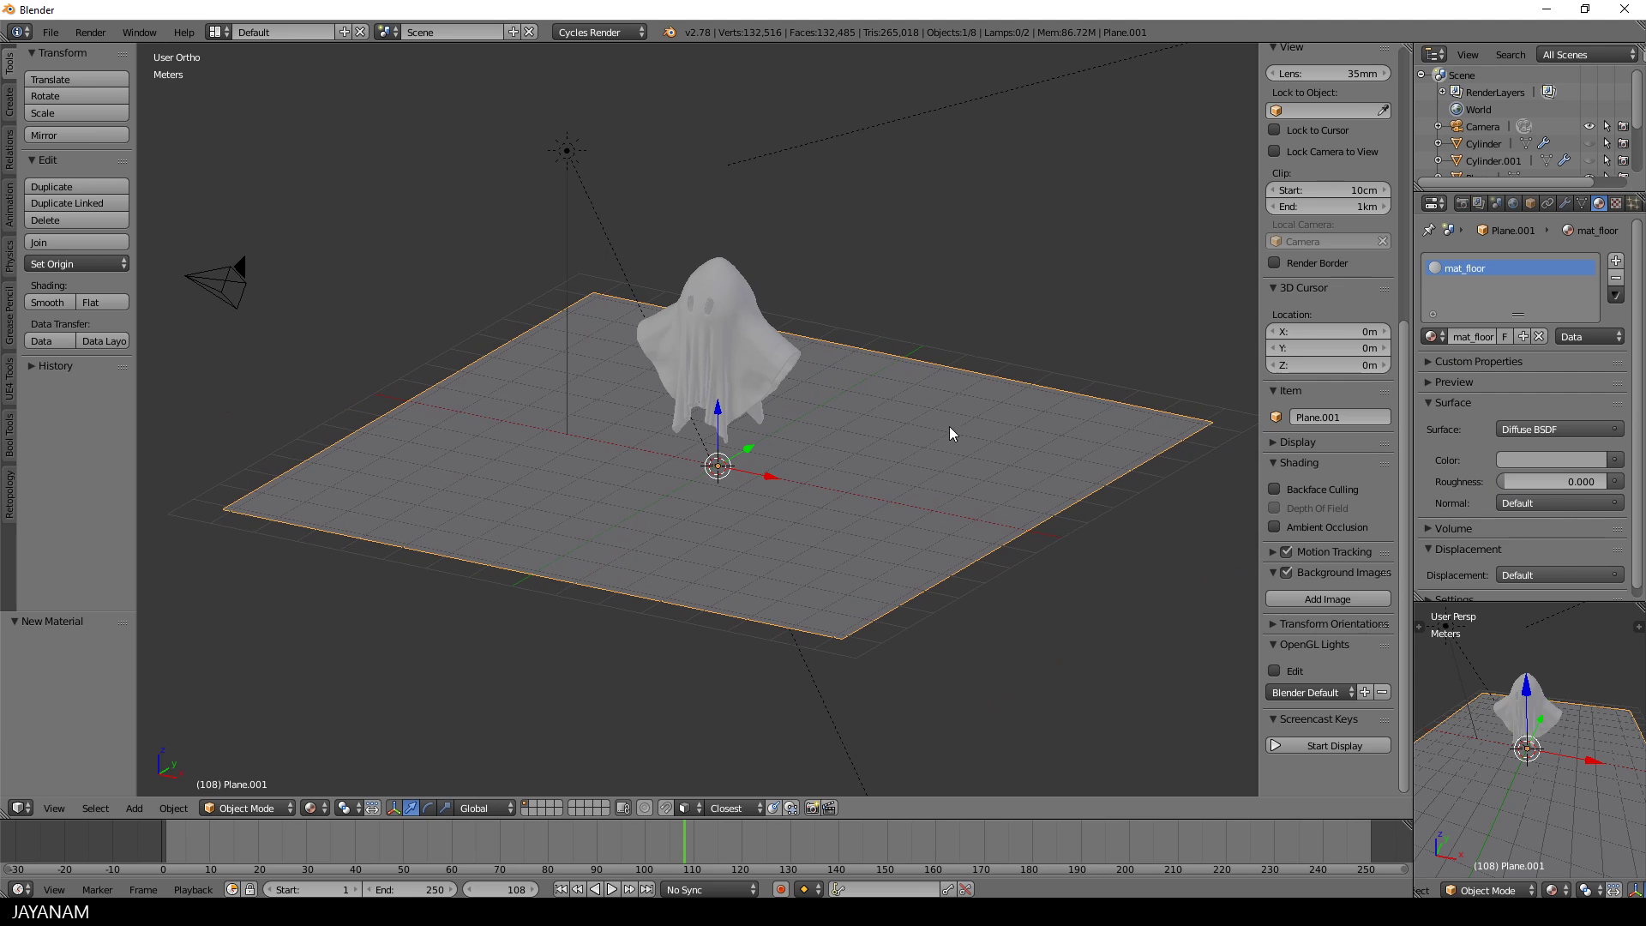
- Show the World settings, preview the ghost with Rendered shading in the small secondary viewport, and leave that shading again
{"action": "left_click", "coordinate": [1514, 203]}
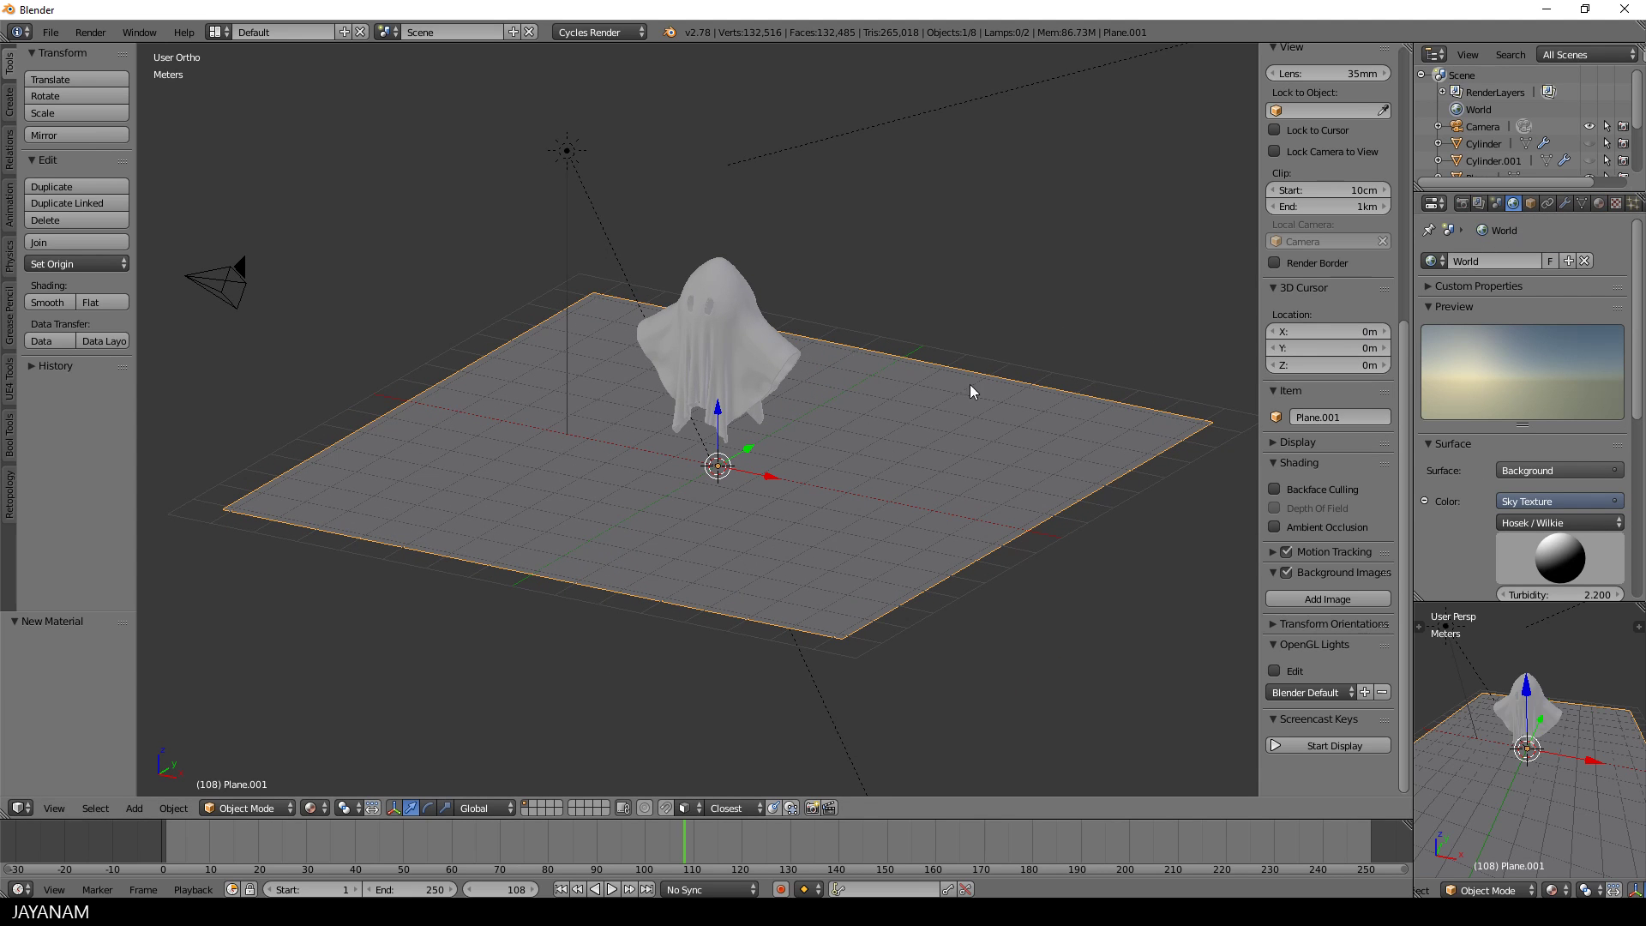
{"action": "middle_click_drag", "start_coordinate": [970, 386], "coordinate": [900, 424]}
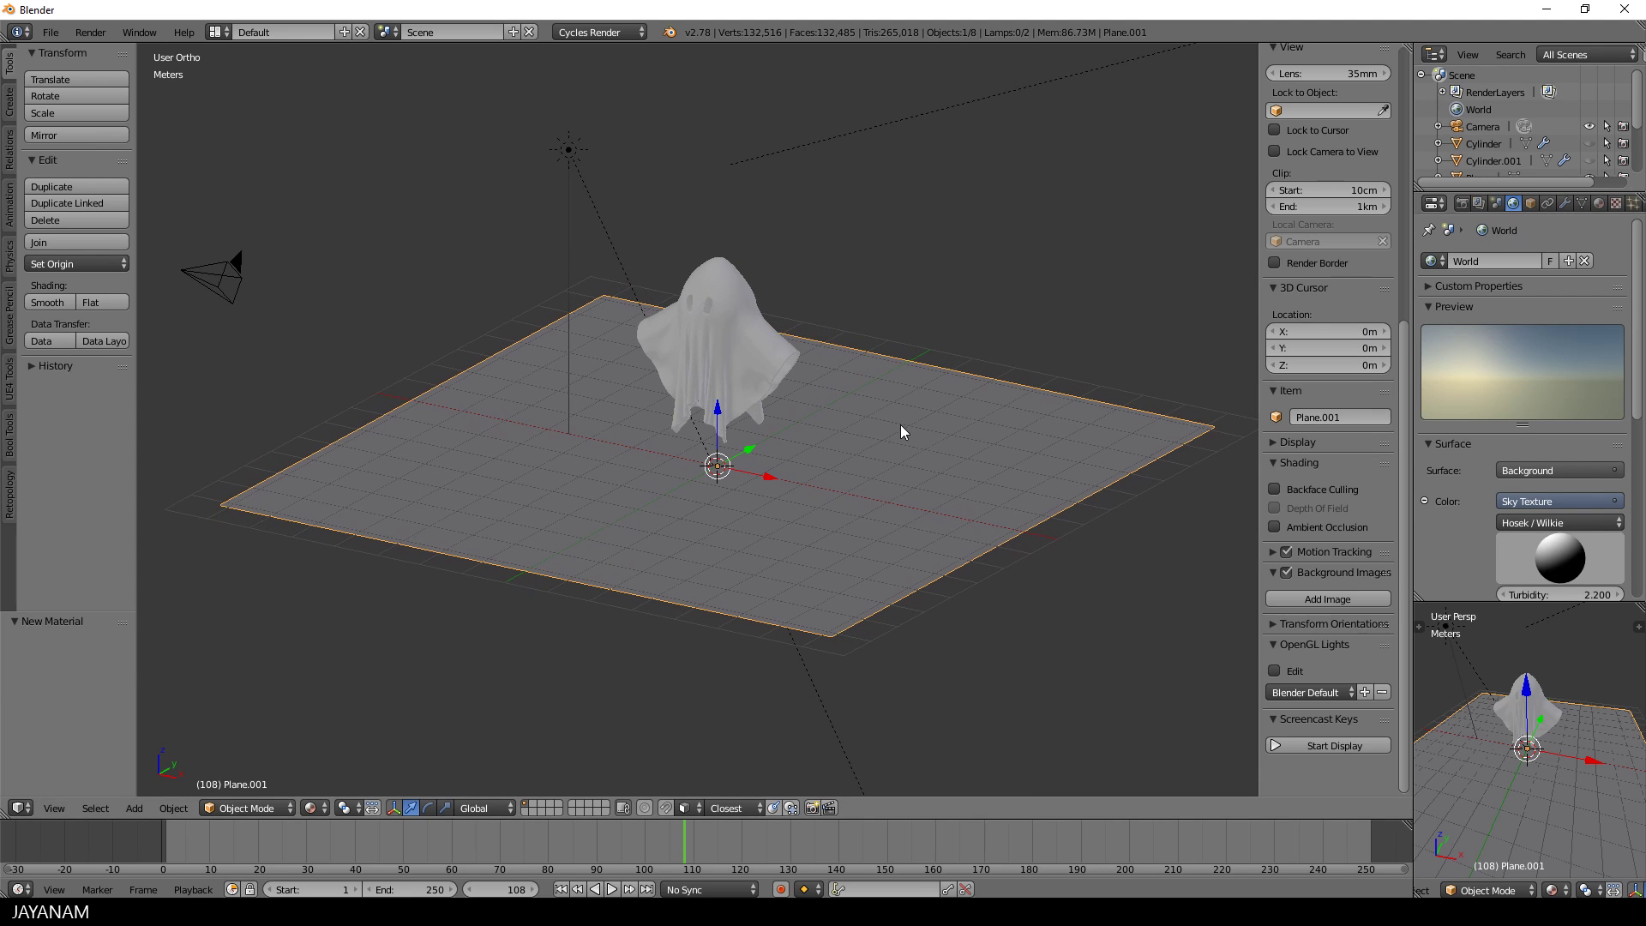
{"action": "left_click", "coordinate": [1557, 892]}
{"action": "left_click", "coordinate": [1532, 775]}
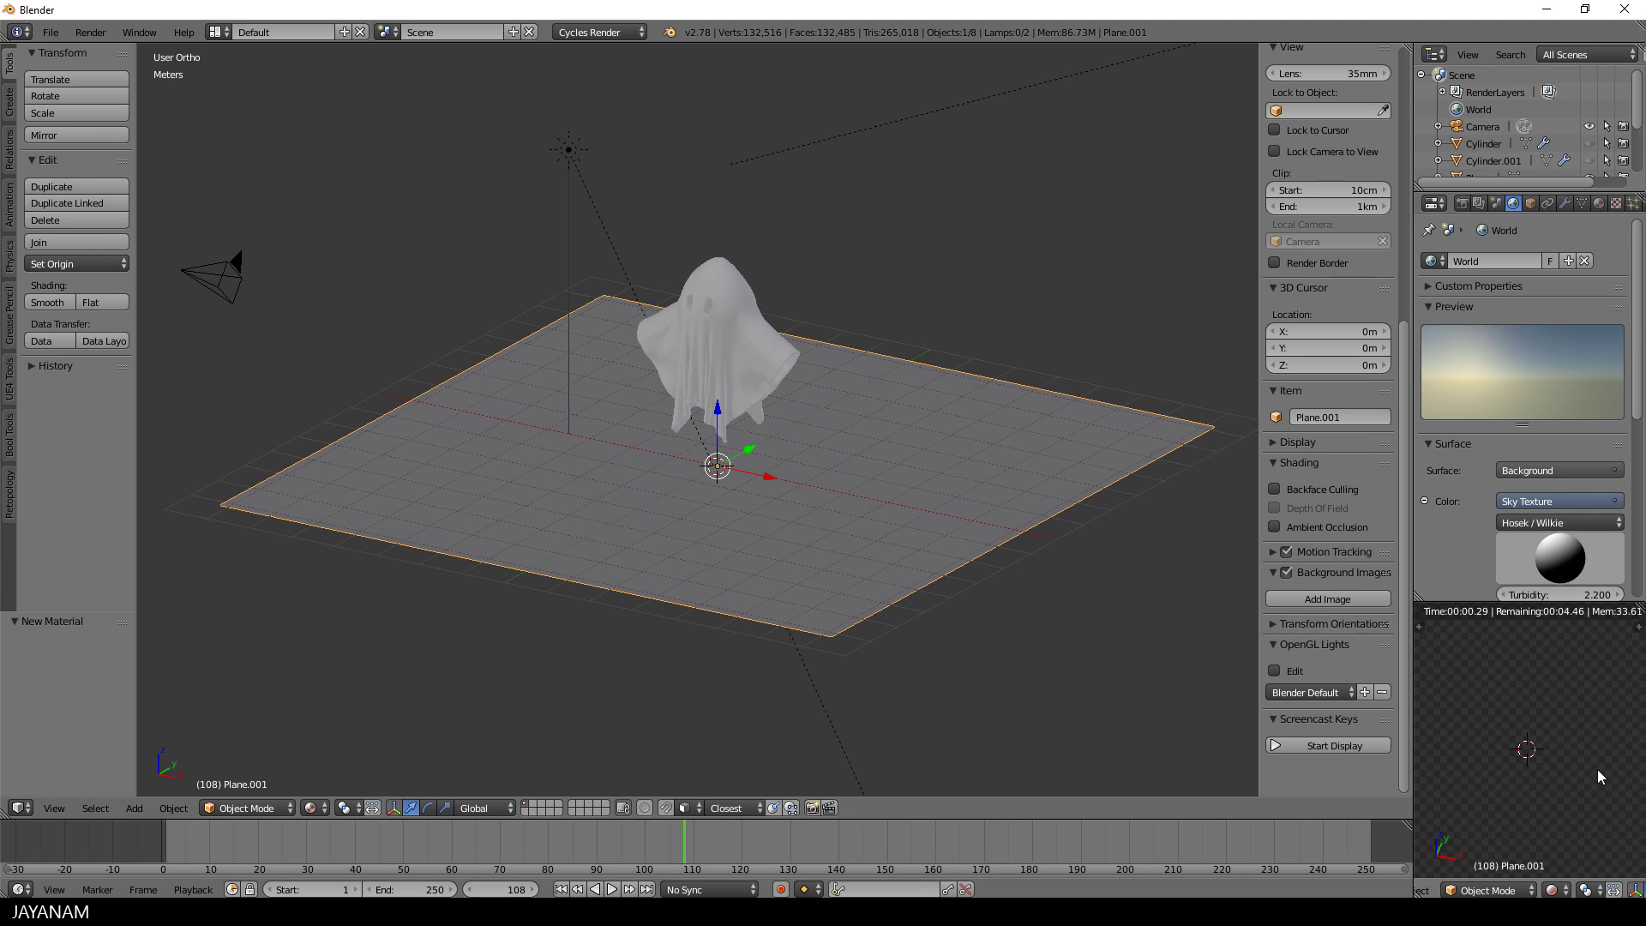
{"action": "scroll", "coordinate": [1586, 755], "scroll_direction": "up", "scroll_amount": 2}
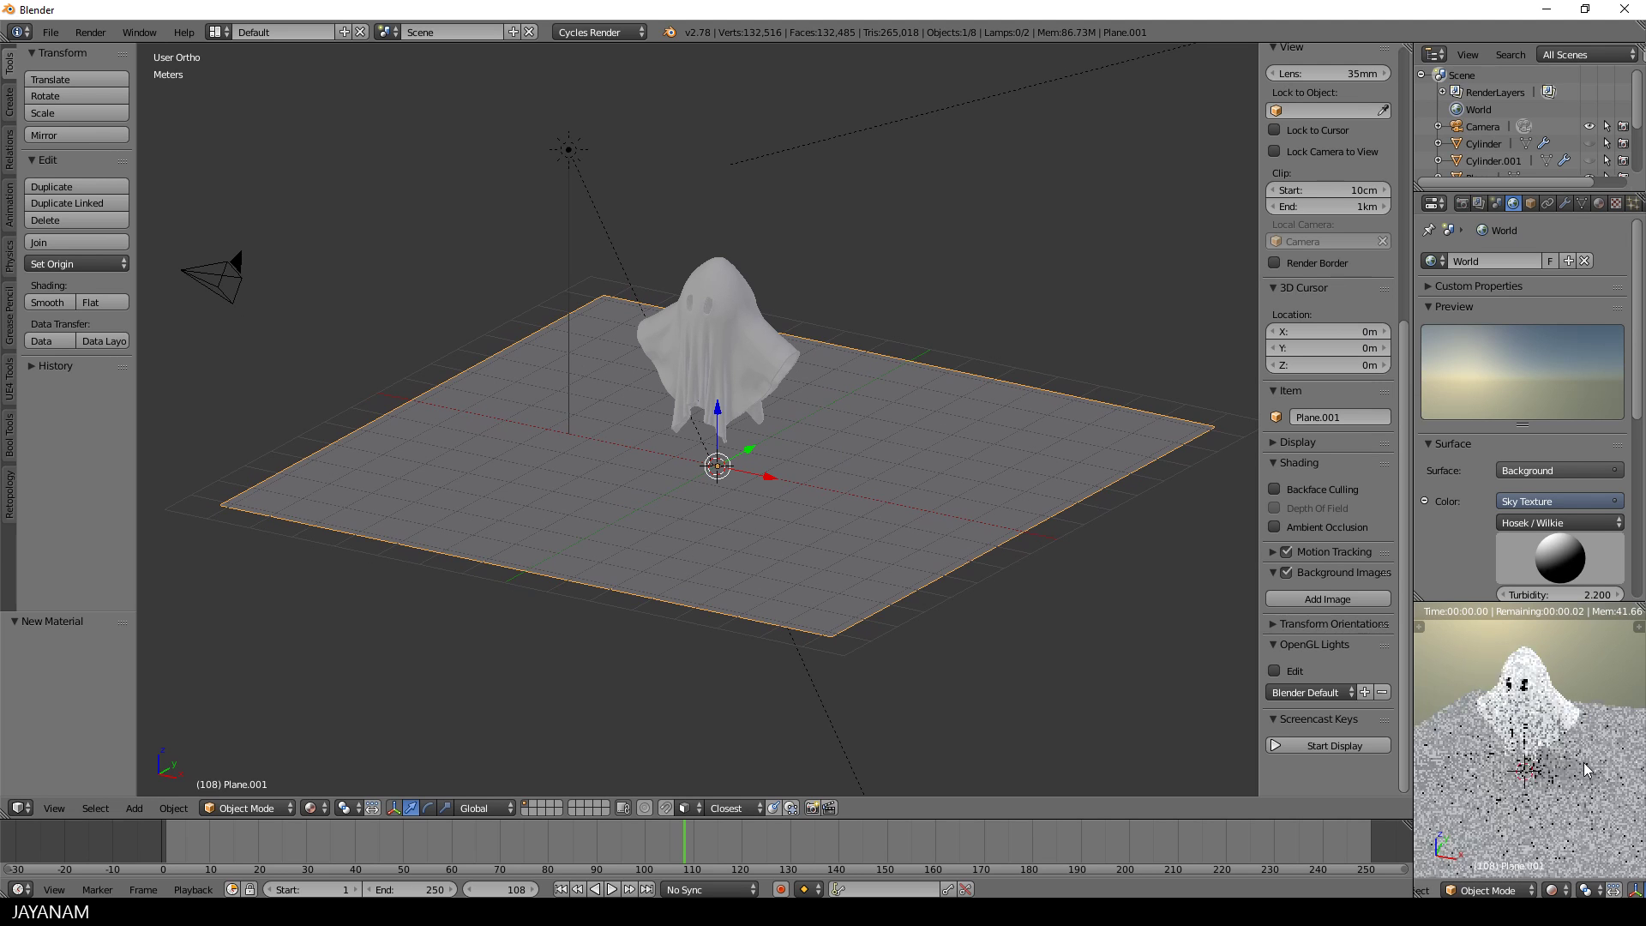
{"action": "middle_click_drag", "start_coordinate": [1585, 782], "coordinate": [1505, 665]}
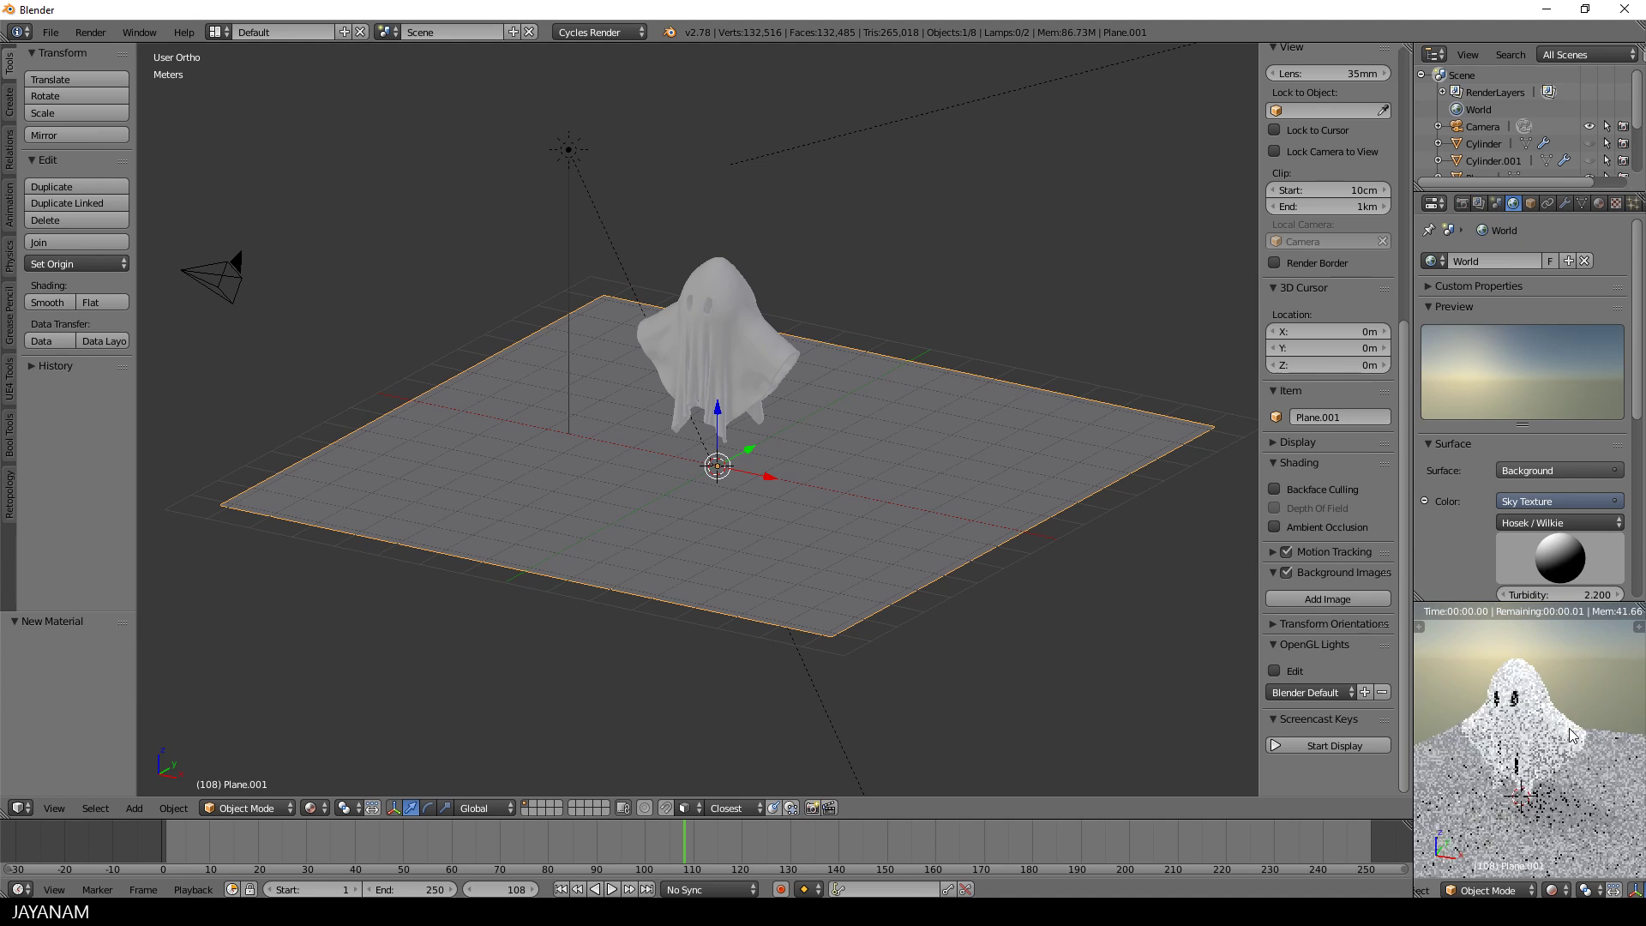
{"action": "left_click", "coordinate": [1558, 891]}
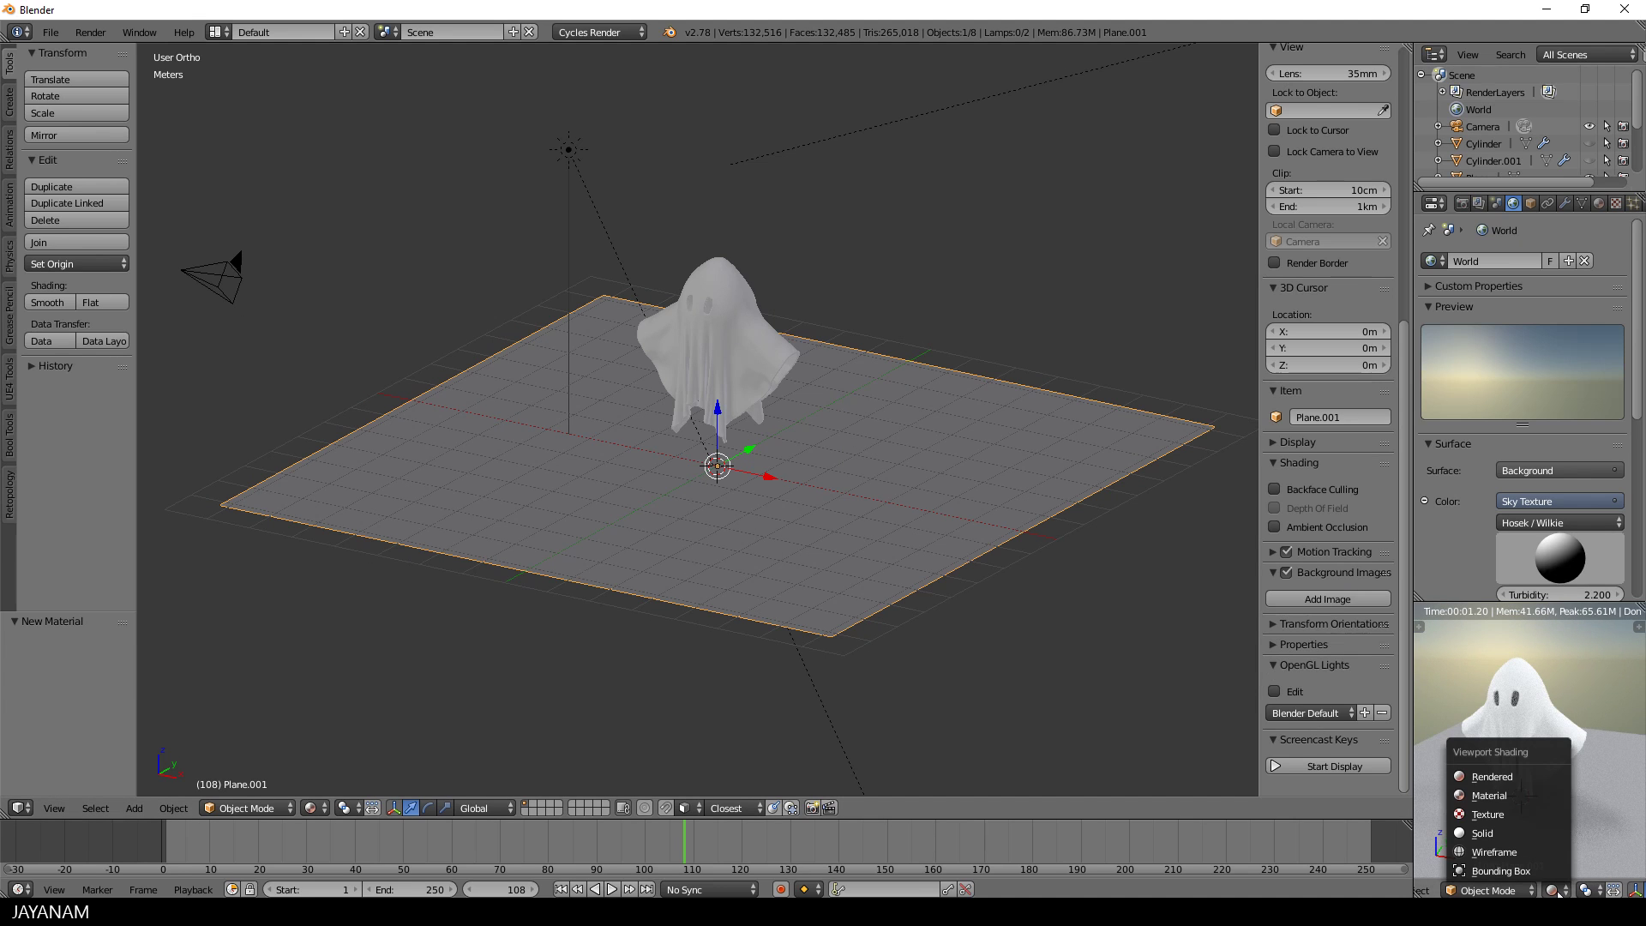
{"action": "left_click", "coordinate": [1510, 793]}
- Switch the main viewport to Rendered shading and view the ghost above the floor up close
{"action": "left_click", "coordinate": [313, 809]}
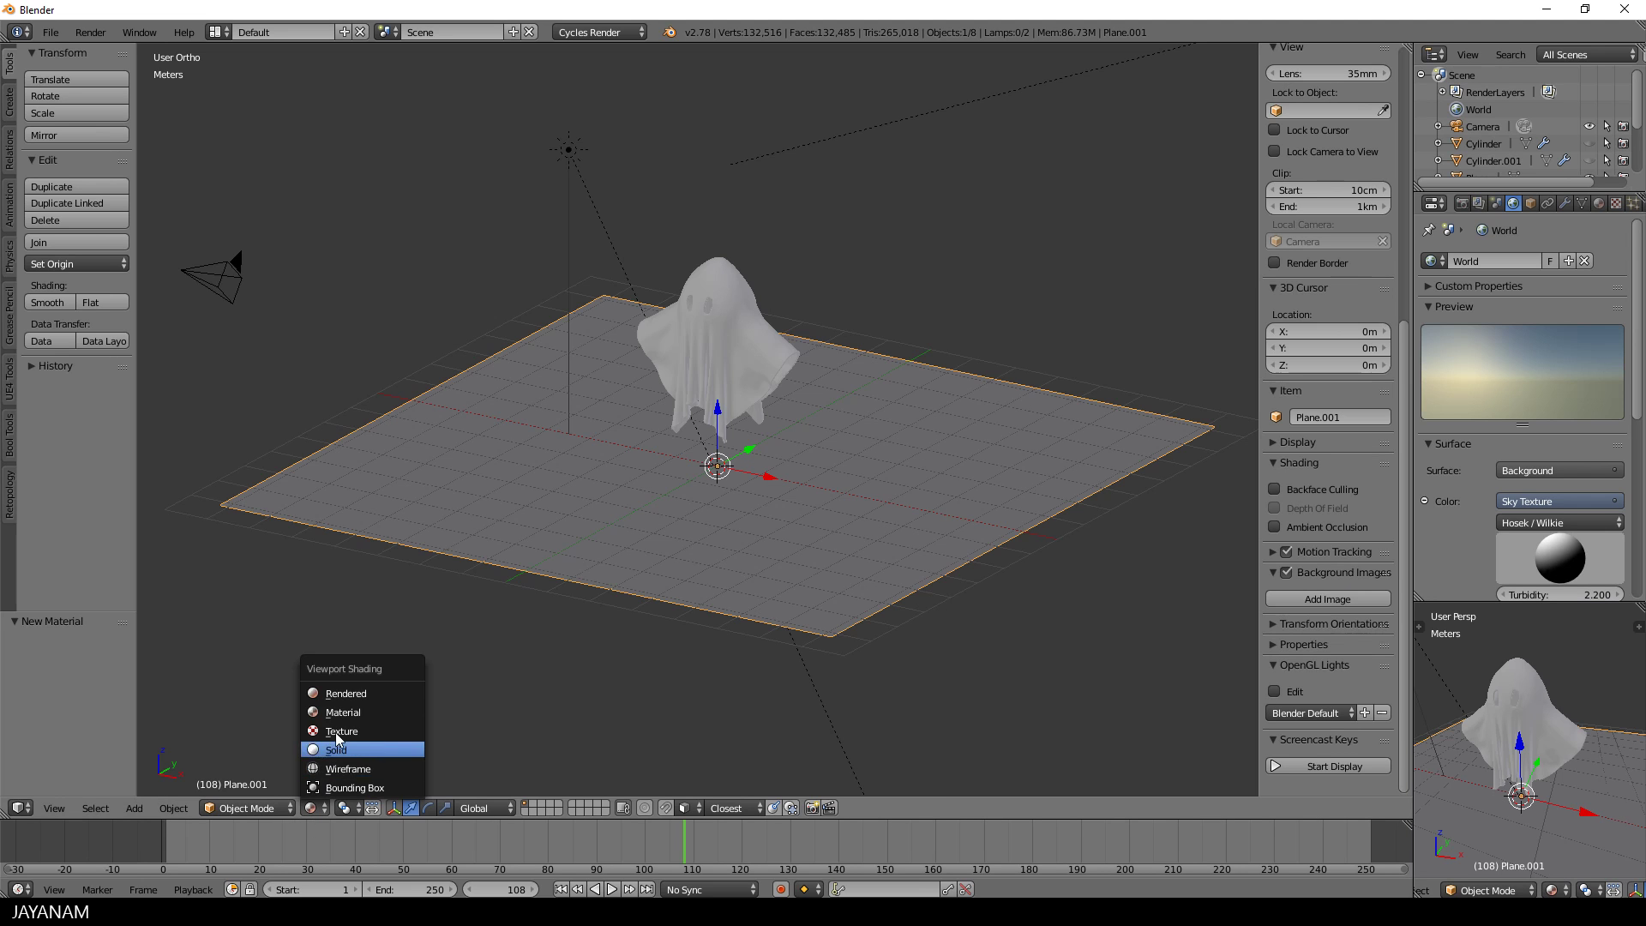
{"action": "left_click", "coordinate": [372, 694]}
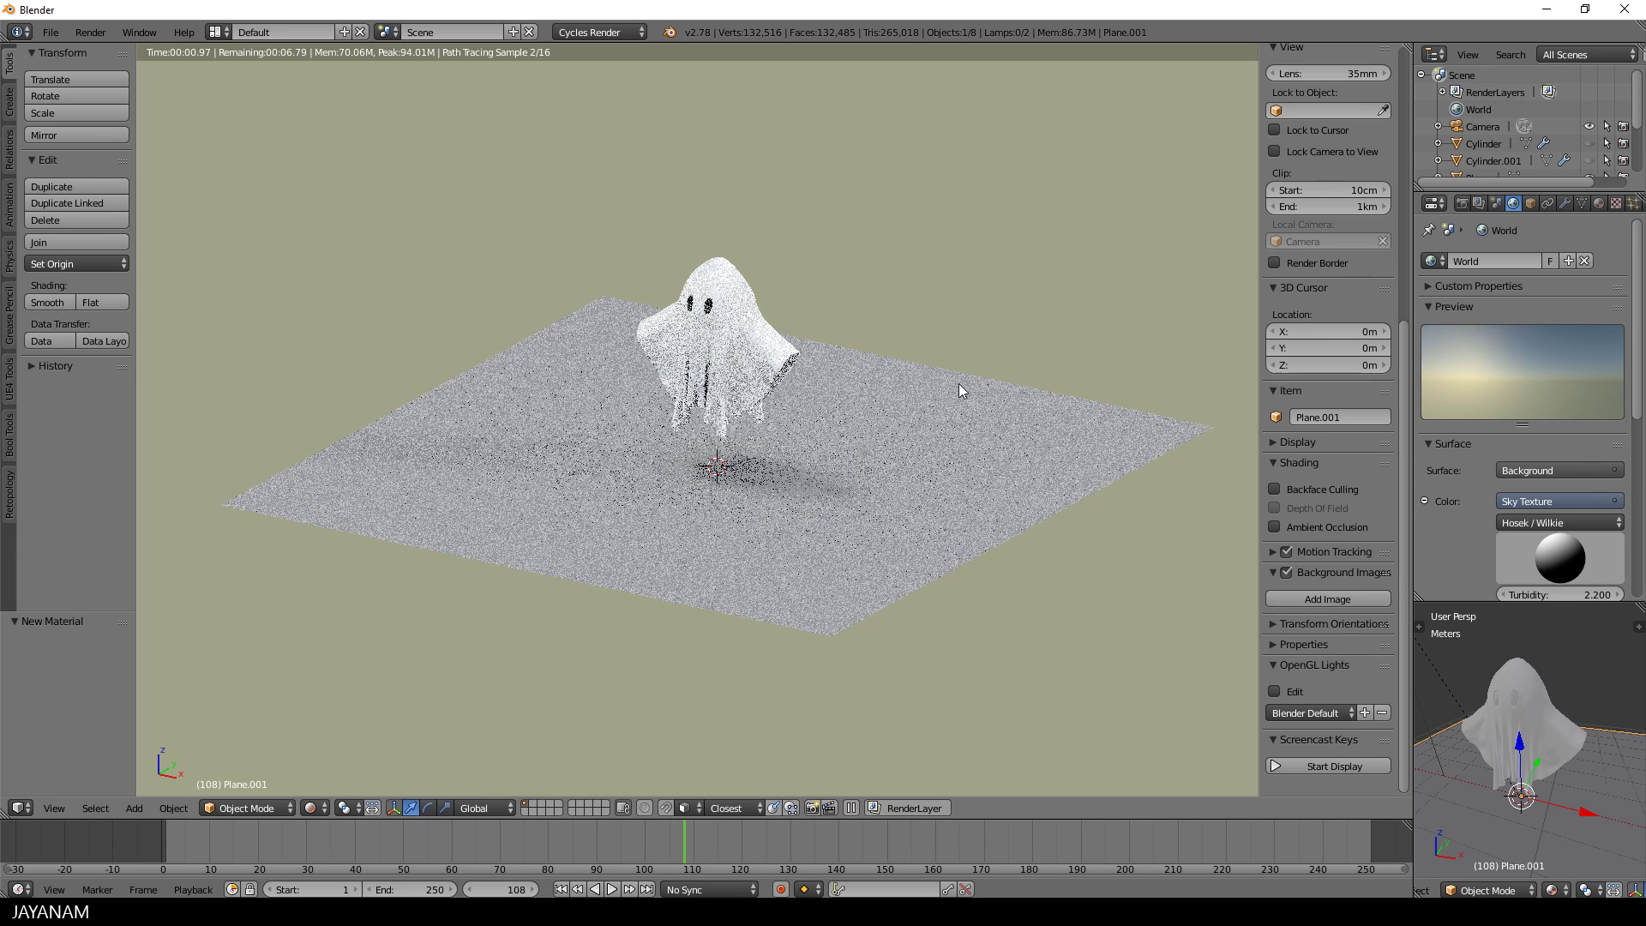
{"action": "scroll", "coordinate": [954, 420], "scroll_direction": "up", "scroll_amount": 1}
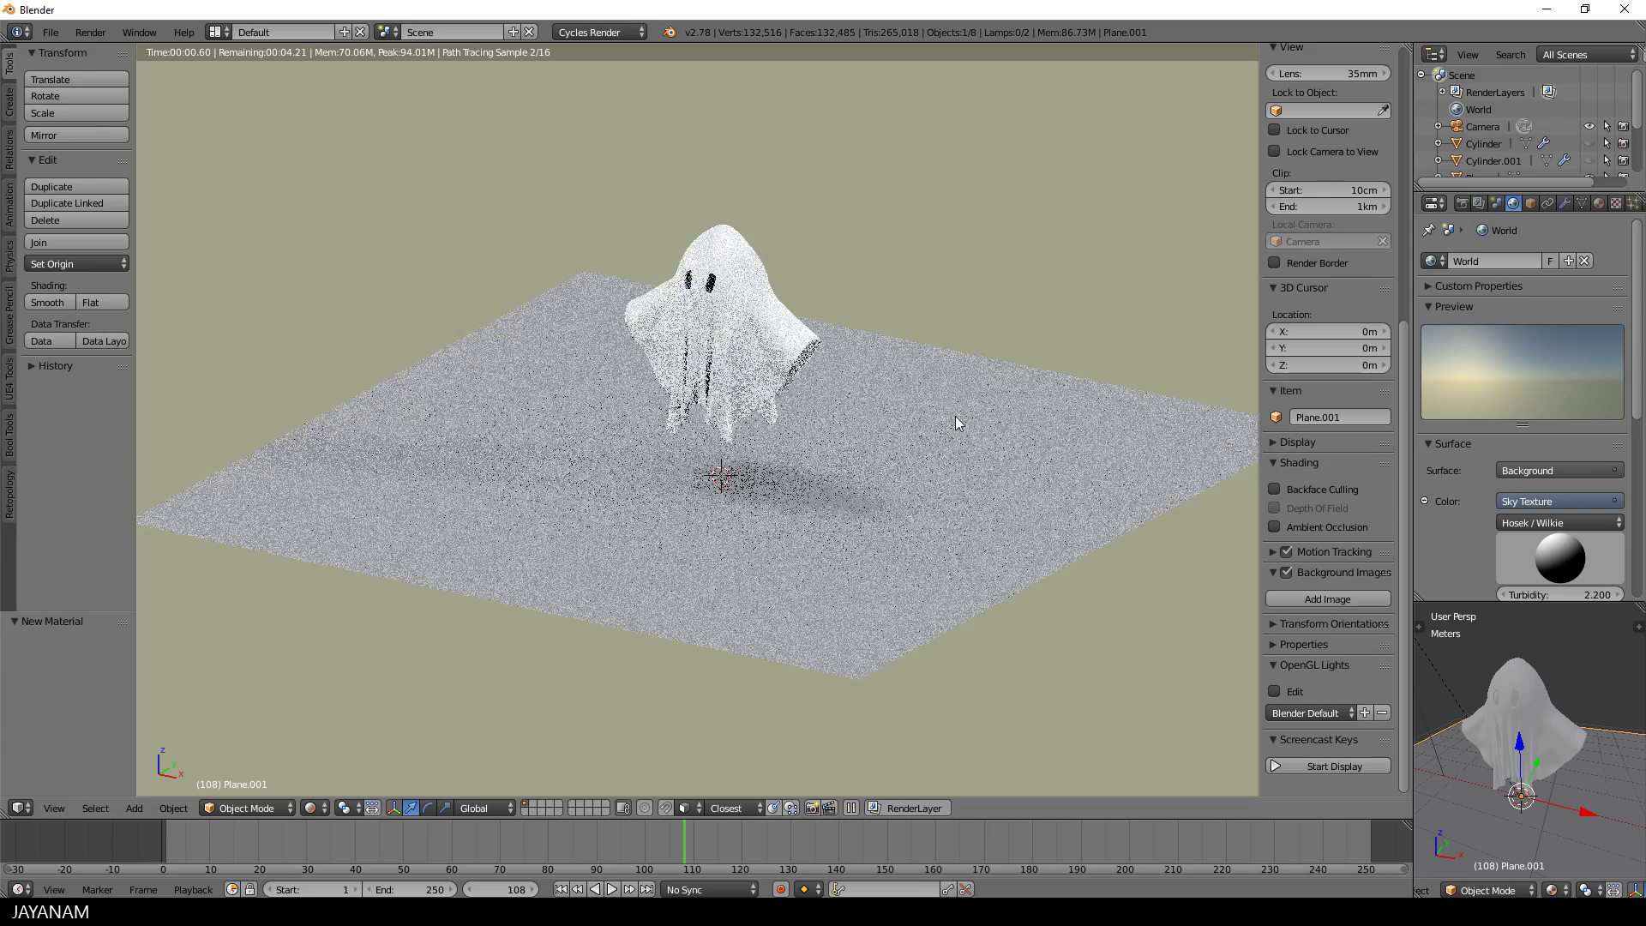
{"action": "scroll", "coordinate": [948, 451], "scroll_direction": "up", "scroll_amount": 3}
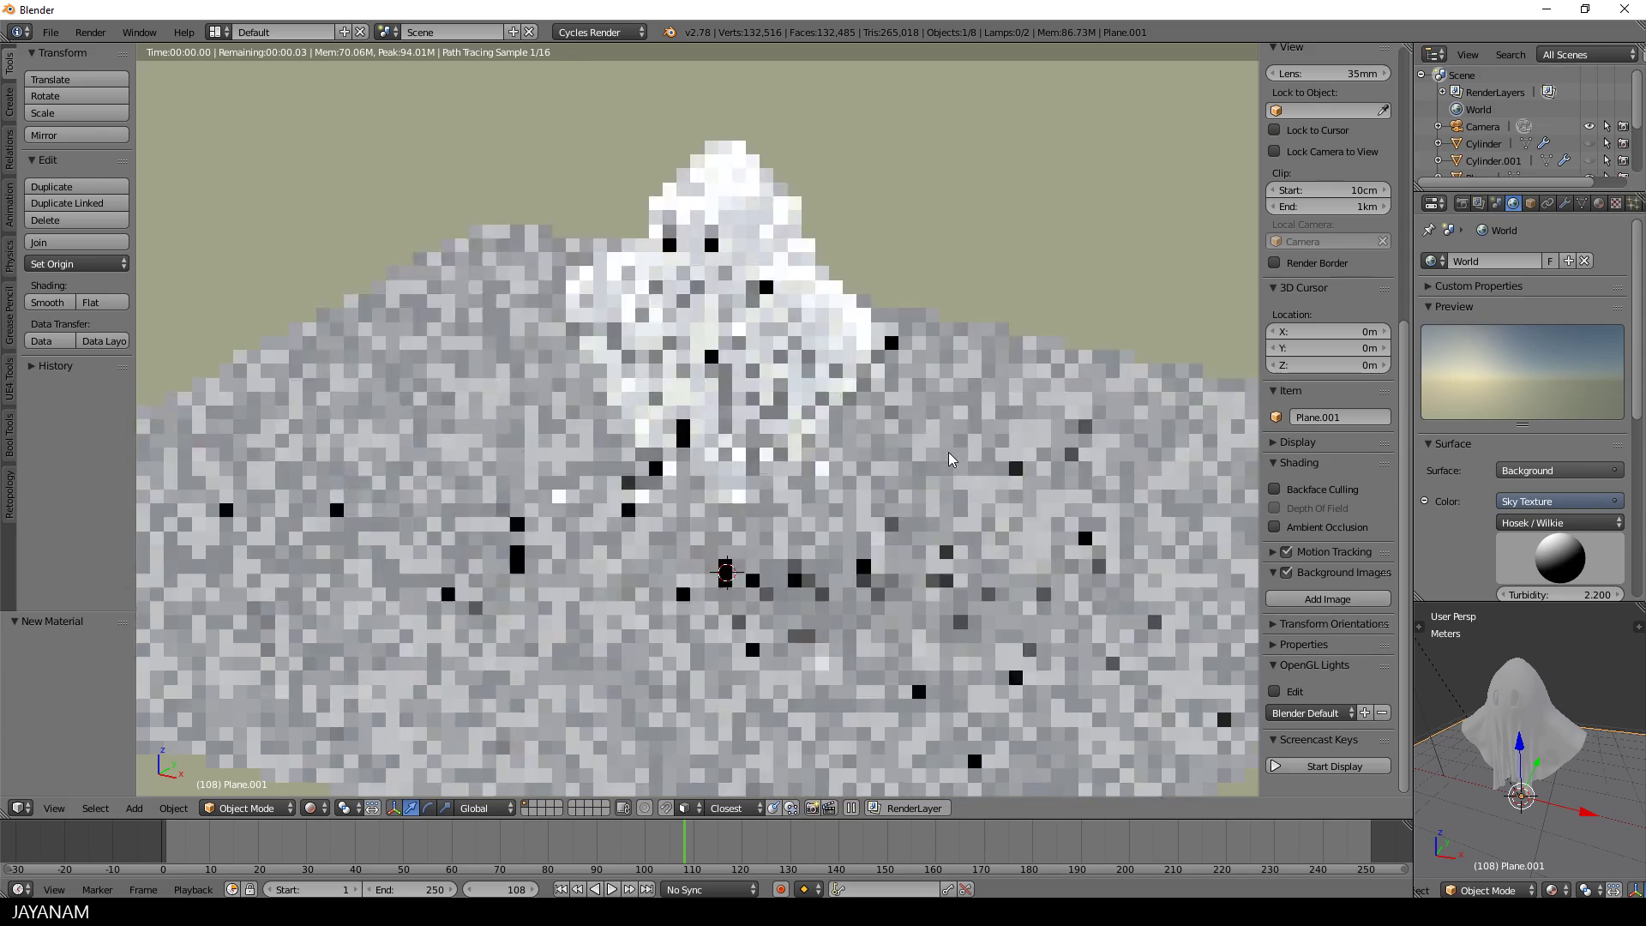